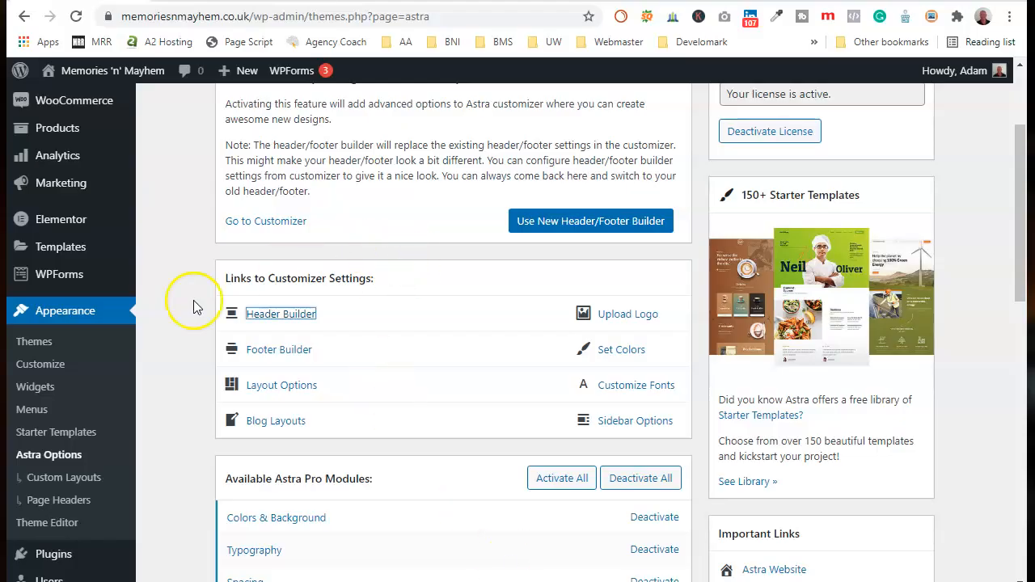
Open the Home page from the site's page list and start editing it with Elementor
{"action": "scroll", "coordinate": [64, 173], "scroll_direction": "up", "scroll_amount": 2}
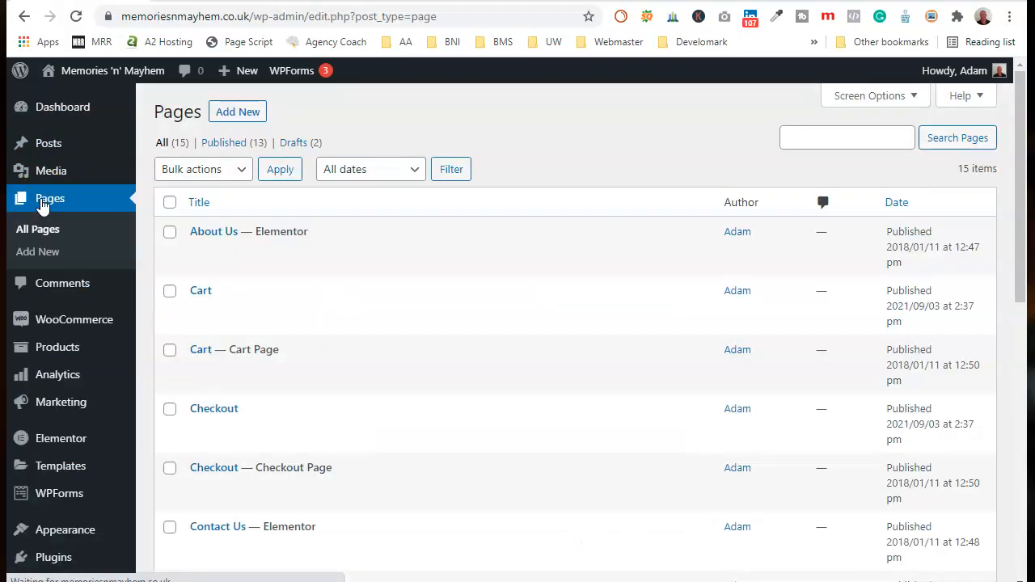
{"action": "scroll", "coordinate": [225, 306], "scroll_direction": "down", "scroll_amount": 4}
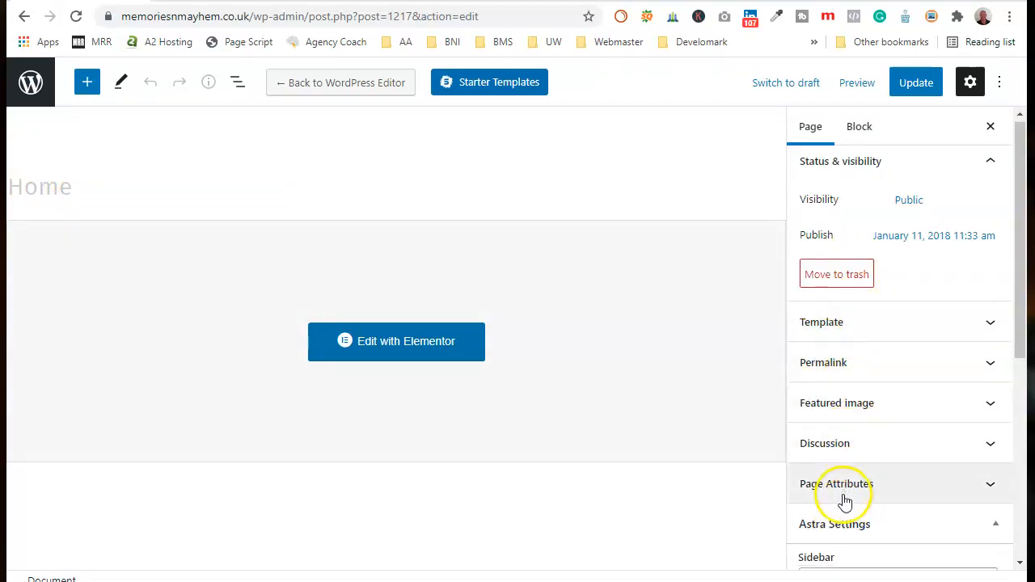
{"action": "scroll", "coordinate": [847, 495], "scroll_direction": "down", "scroll_amount": 4}
{"action": "scroll", "coordinate": [978, 359], "scroll_direction": "up", "scroll_amount": 5}
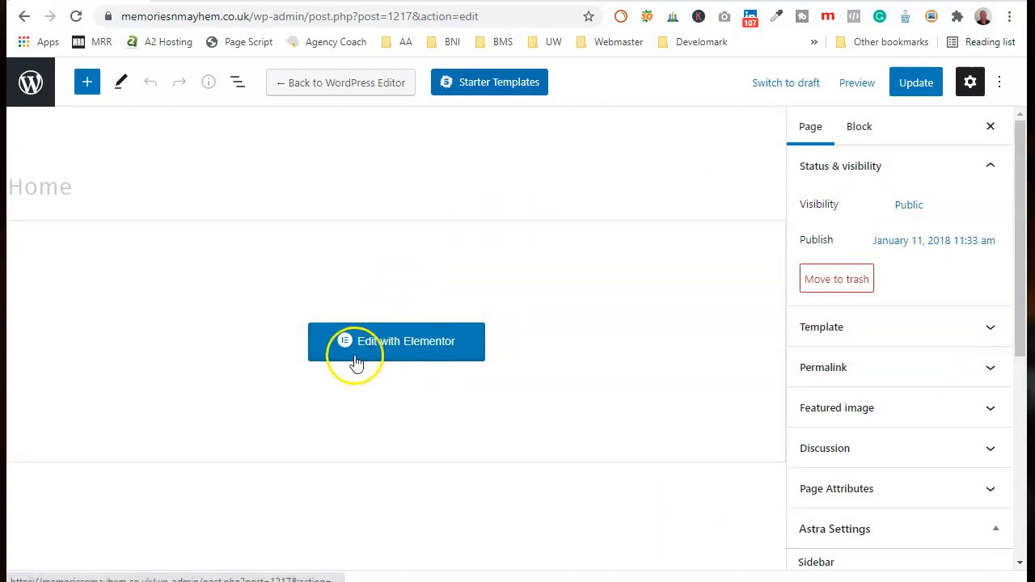
{"action": "left_click", "coordinate": [419, 348]}
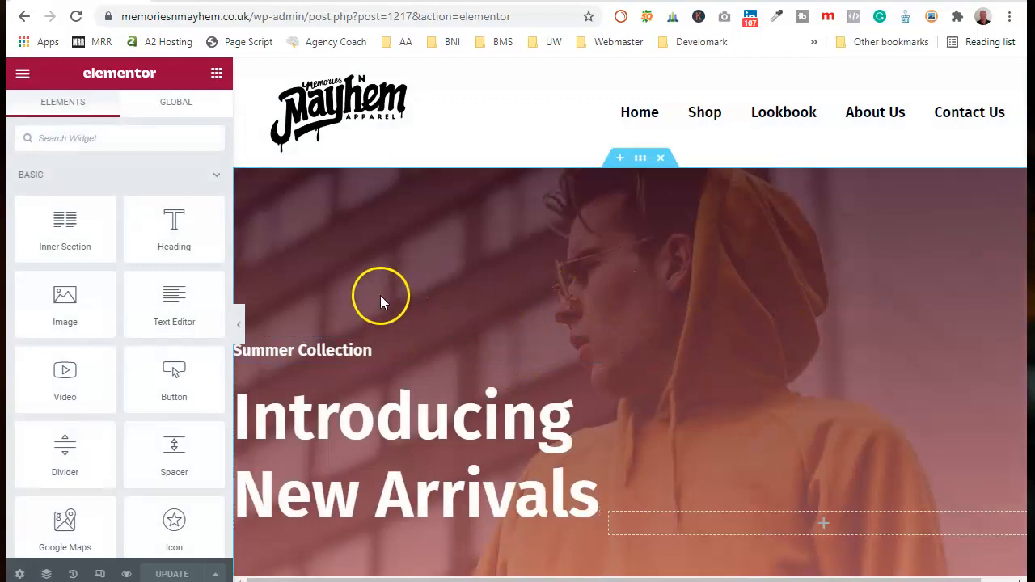
Replace the hero section's main heading text with "Memories 'n' Mayhem"
{"action": "scroll", "coordinate": [603, 356], "scroll_direction": "down", "scroll_amount": 4}
{"action": "scroll", "coordinate": [605, 351], "scroll_direction": "up", "scroll_amount": 4}
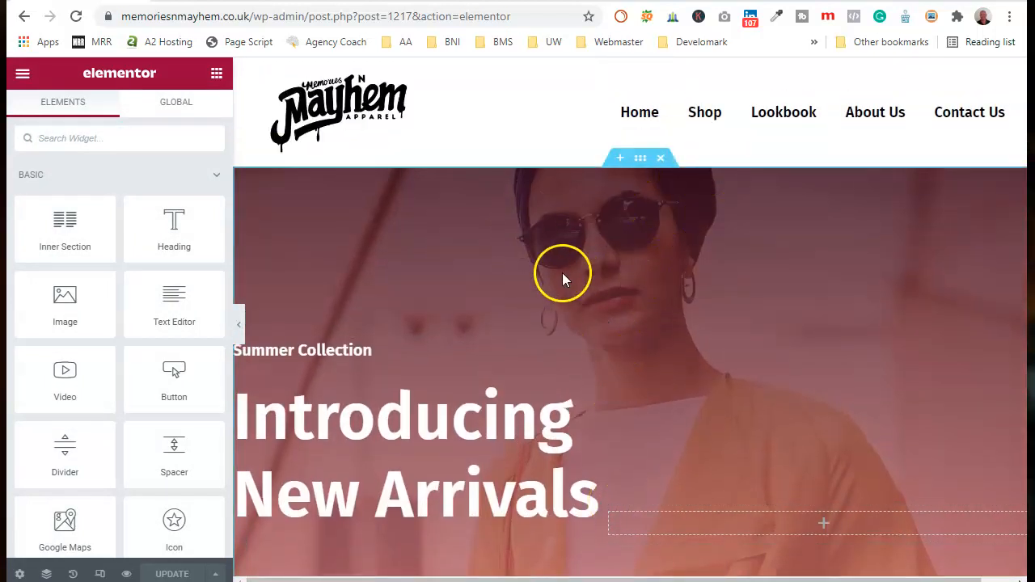
{"action": "scroll", "coordinate": [628, 333], "scroll_direction": "down", "scroll_amount": 2}
{"action": "scroll", "coordinate": [629, 333], "scroll_direction": "down", "scroll_amount": 1}
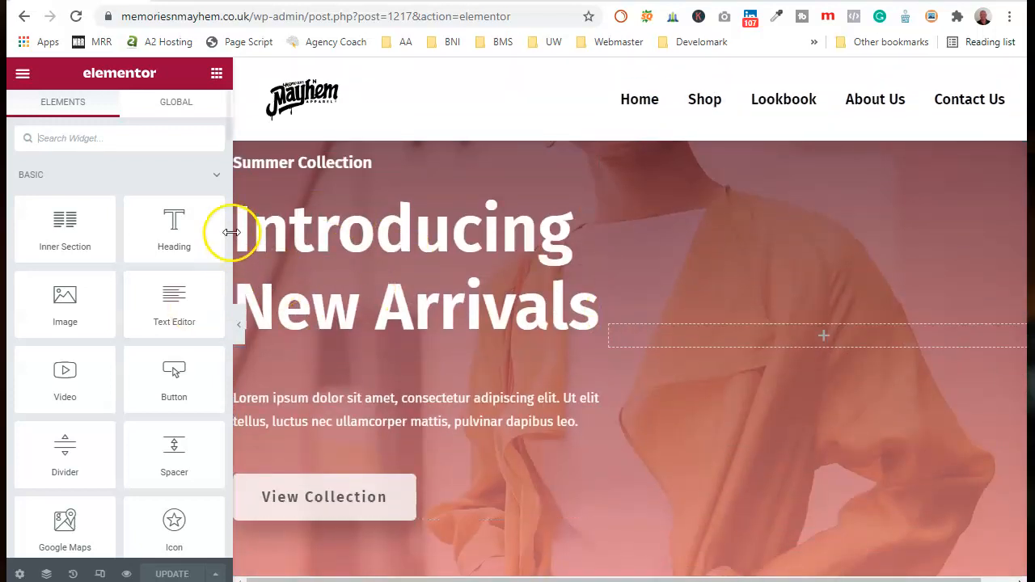
{"action": "scroll", "coordinate": [715, 300], "scroll_direction": "up", "scroll_amount": 3}
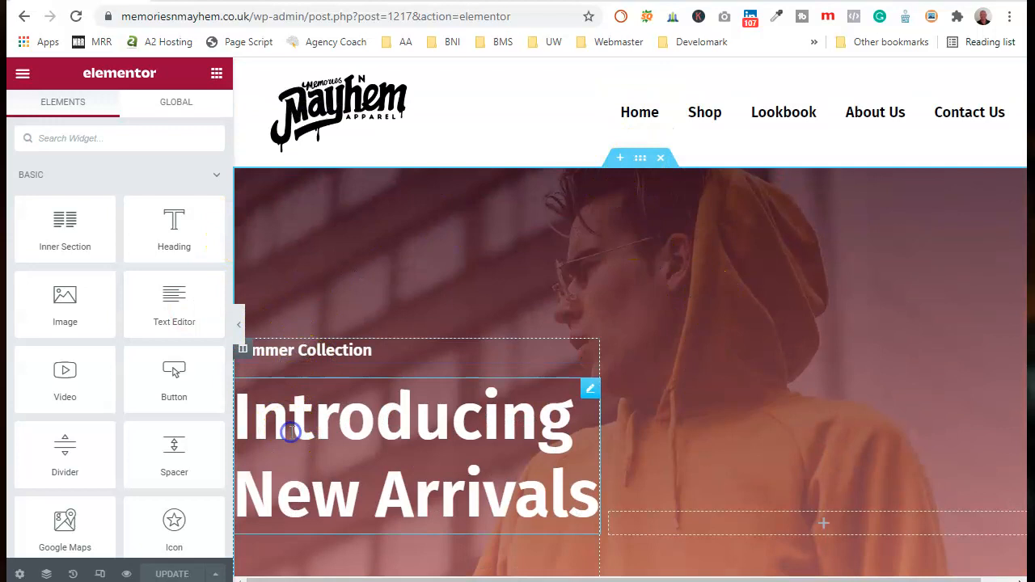
{"action": "left_click", "coordinate": [290, 433]}
{"action": "left_click_drag", "start_coordinate": [127, 245], "coordinate": [47, 216]}
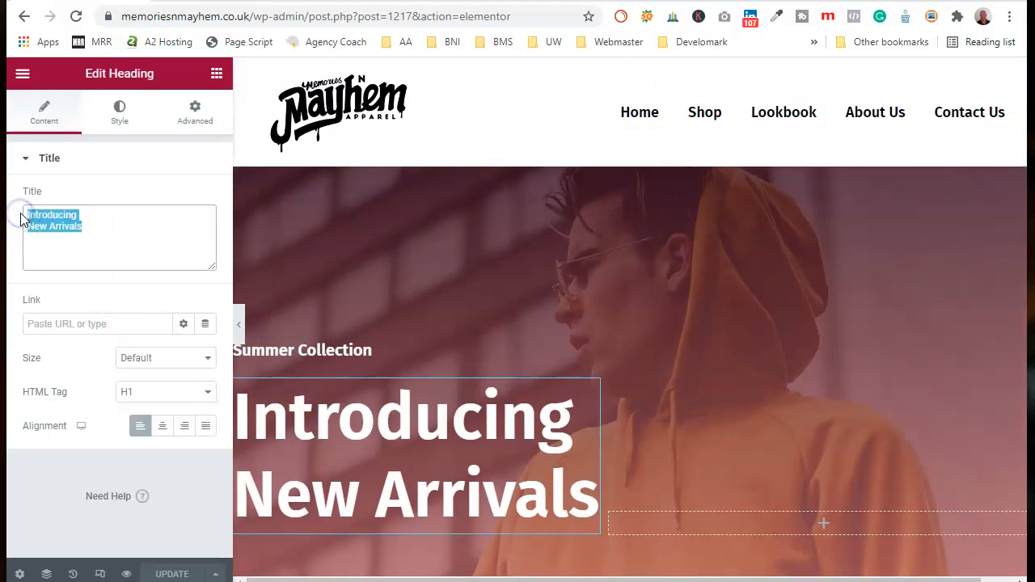
{"action": "type", "text": "Memories '"}
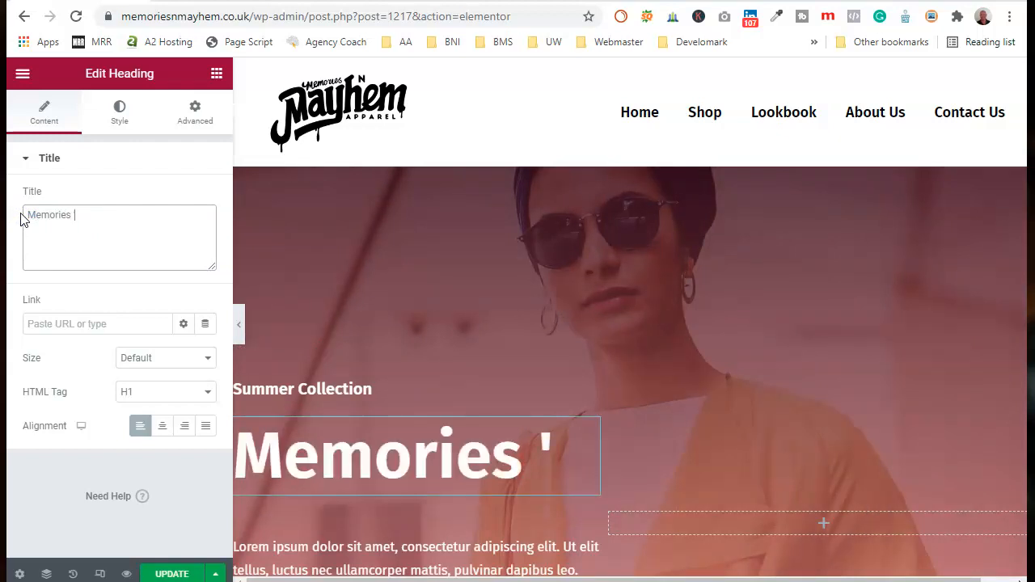
{"action": "type", "text": "N'"}
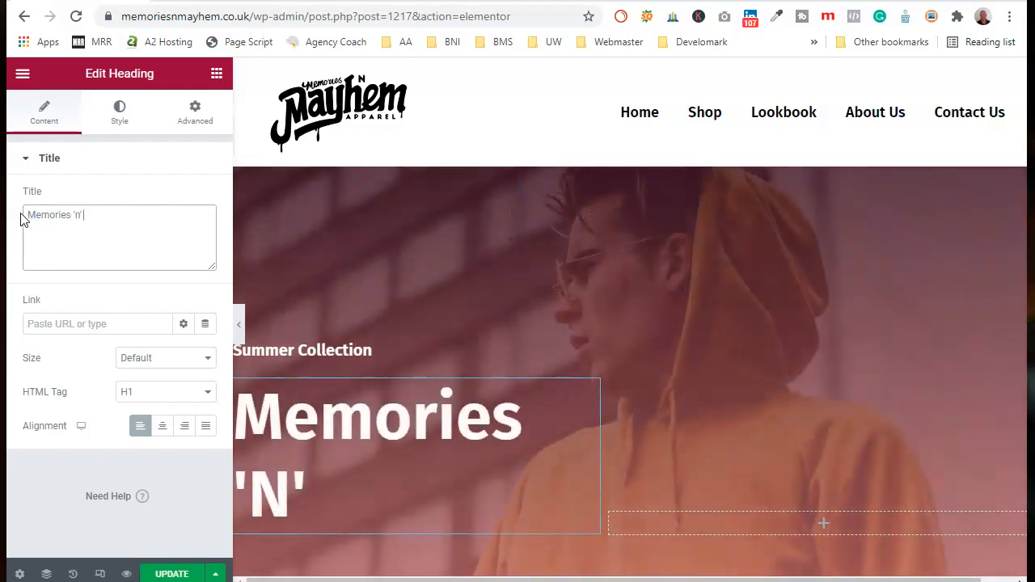
{"action": "type", "text": " Mayhem"}
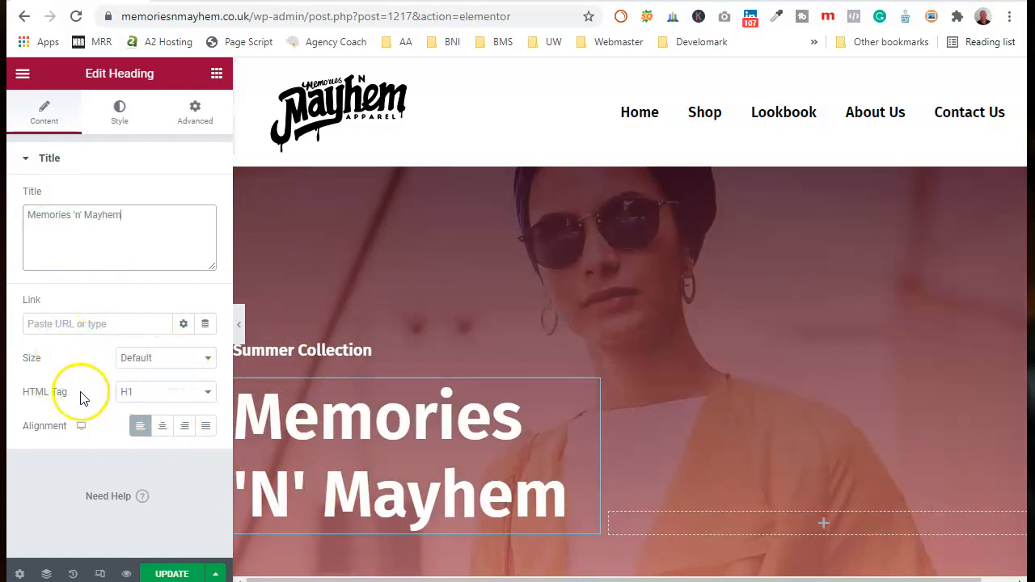
Set the main heading's typography transform to Normal and return to its content settings
{"action": "left_click", "coordinate": [119, 113]}
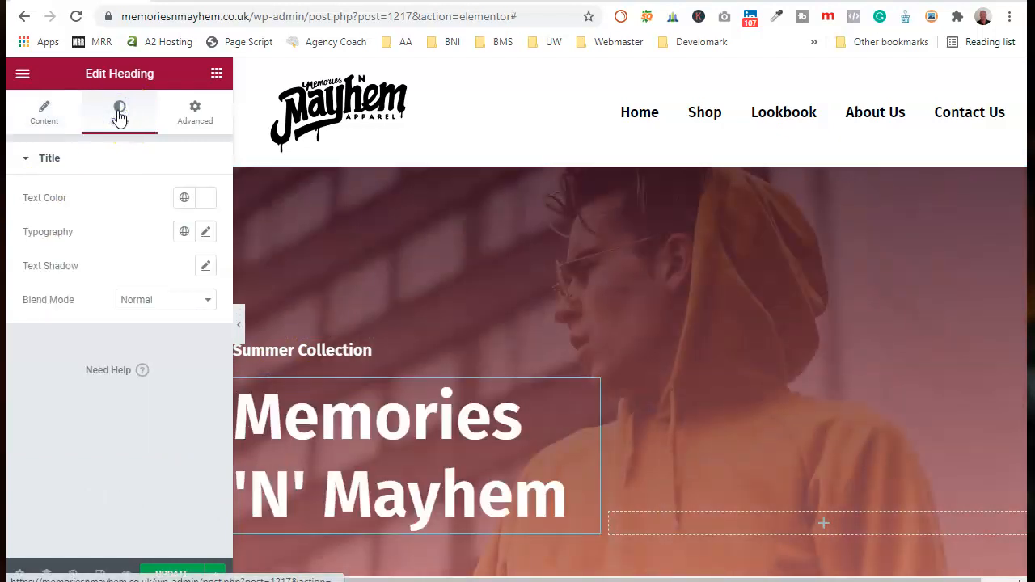
{"action": "left_click", "coordinate": [206, 232]}
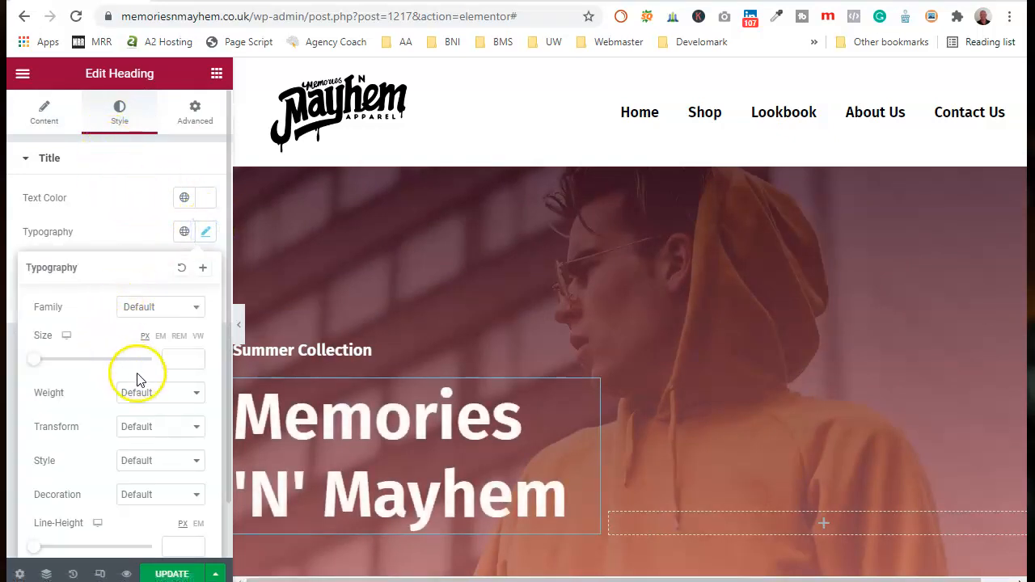
{"action": "left_click", "coordinate": [194, 428]}
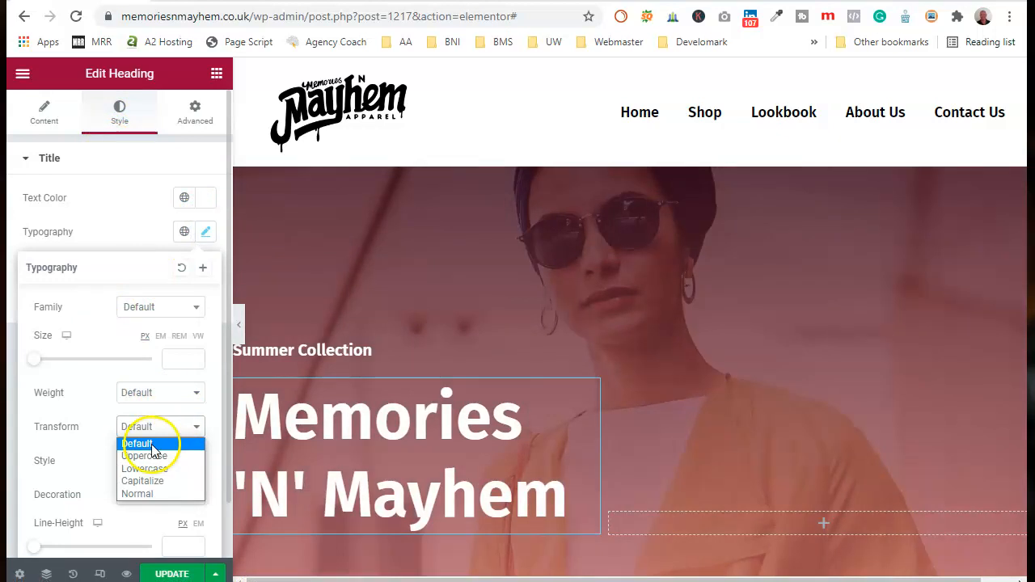
{"action": "left_click", "coordinate": [164, 496]}
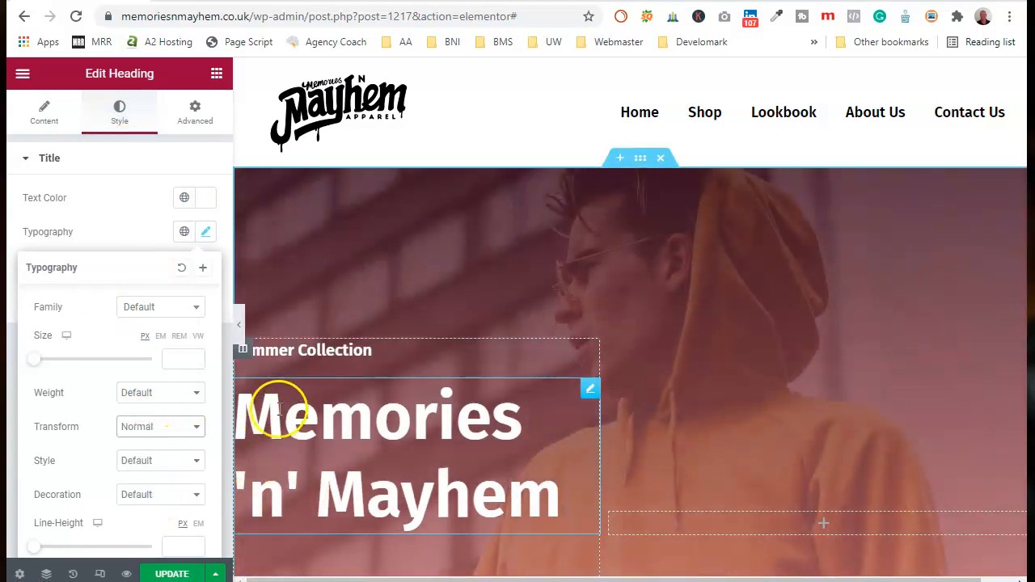
{"action": "left_click", "coordinate": [43, 117]}
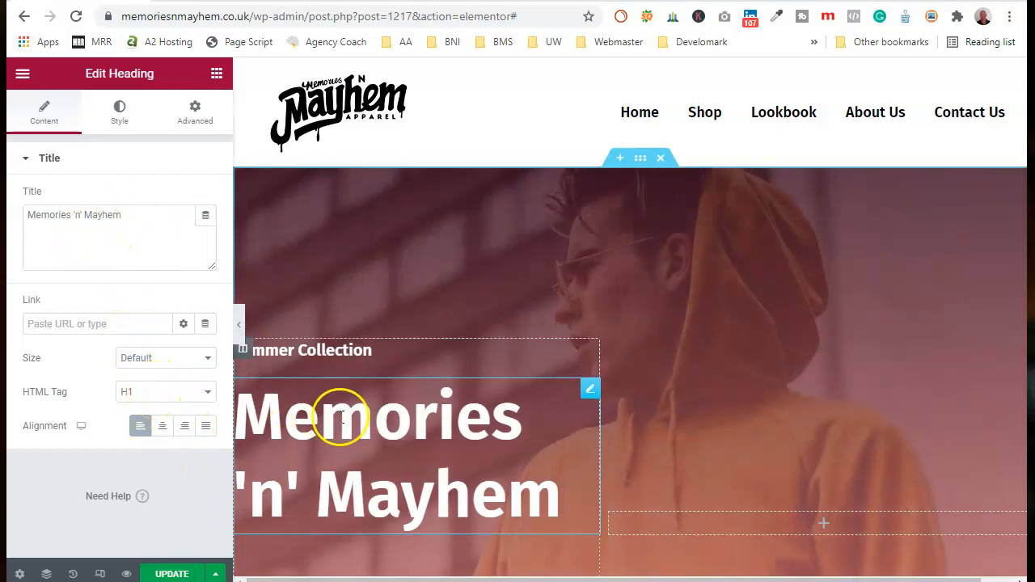
Replace the small "Summer Collection" heading above the main hero title with "Welcome"
{"action": "scroll", "coordinate": [529, 385], "scroll_direction": "down", "scroll_amount": 3}
{"action": "scroll", "coordinate": [418, 358], "scroll_direction": "up", "scroll_amount": 3}
{"action": "left_click", "coordinate": [374, 351]}
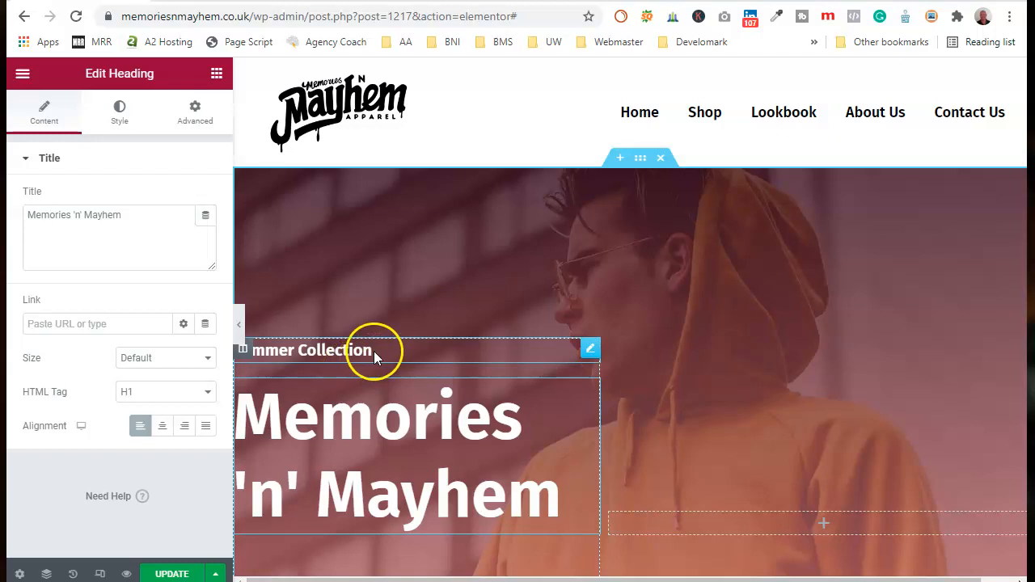
{"action": "left_click", "coordinate": [120, 214]}
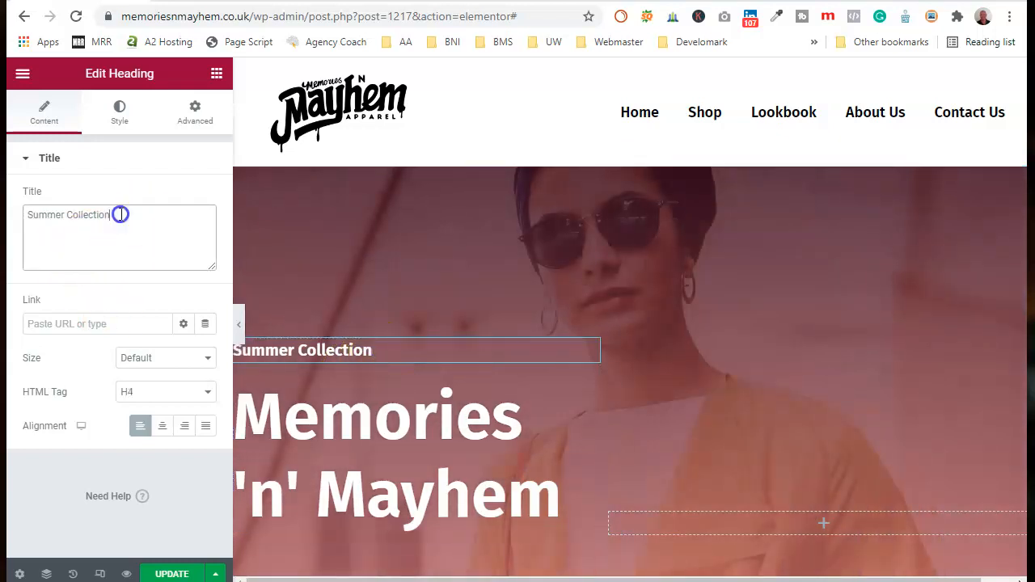
{"action": "type", "text": "Welcome"}
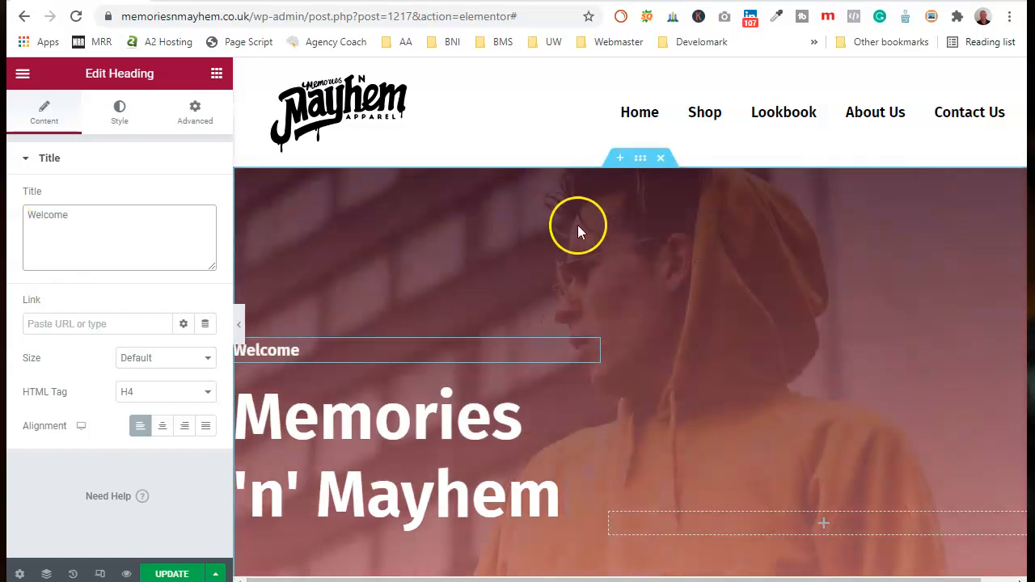
Open the settings of the hero's View Collection button and compare its link with the collections section below
{"action": "scroll", "coordinate": [641, 299], "scroll_direction": "down", "scroll_amount": 3}
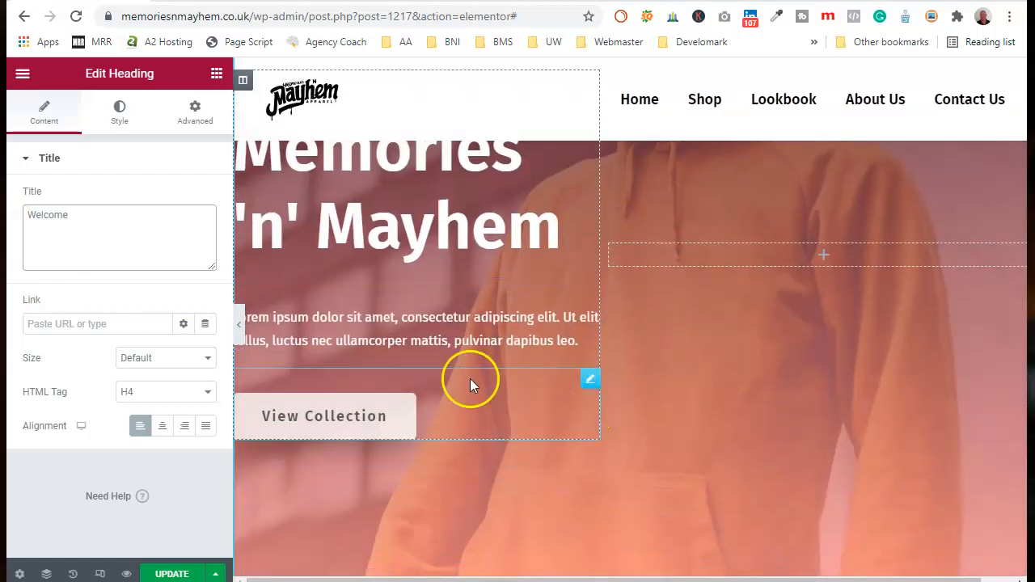
{"action": "left_click", "coordinate": [359, 423]}
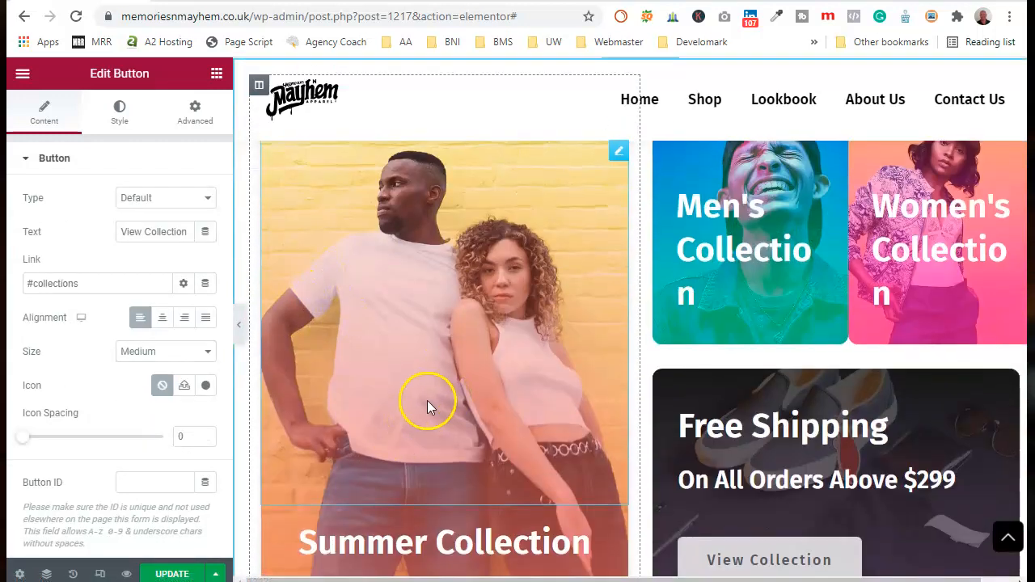
{"action": "scroll", "coordinate": [427, 401], "scroll_direction": "up", "scroll_amount": 3}
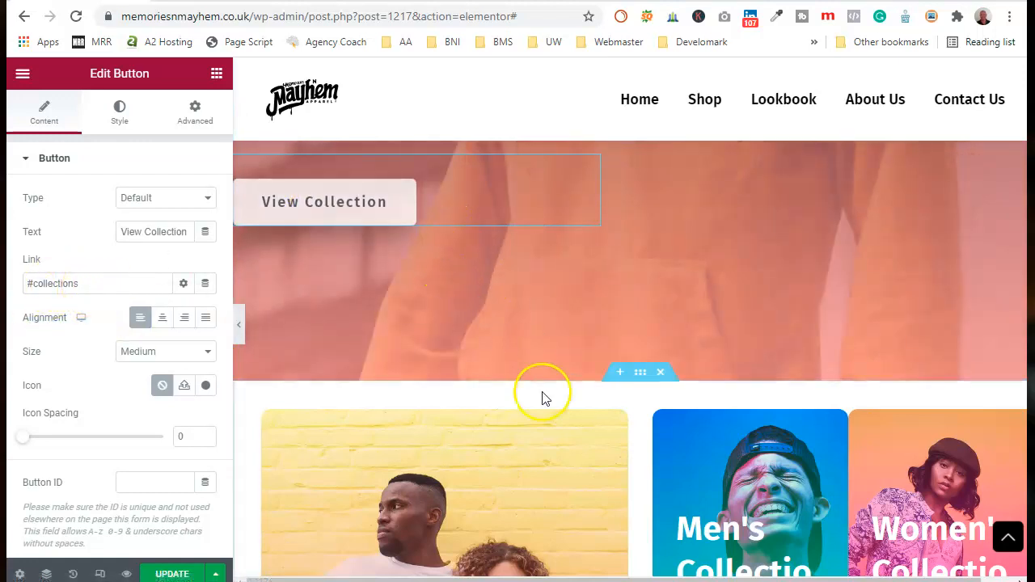
{"action": "scroll", "coordinate": [541, 397], "scroll_direction": "down", "scroll_amount": 2}
{"action": "scroll", "coordinate": [585, 483], "scroll_direction": "down", "scroll_amount": 2}
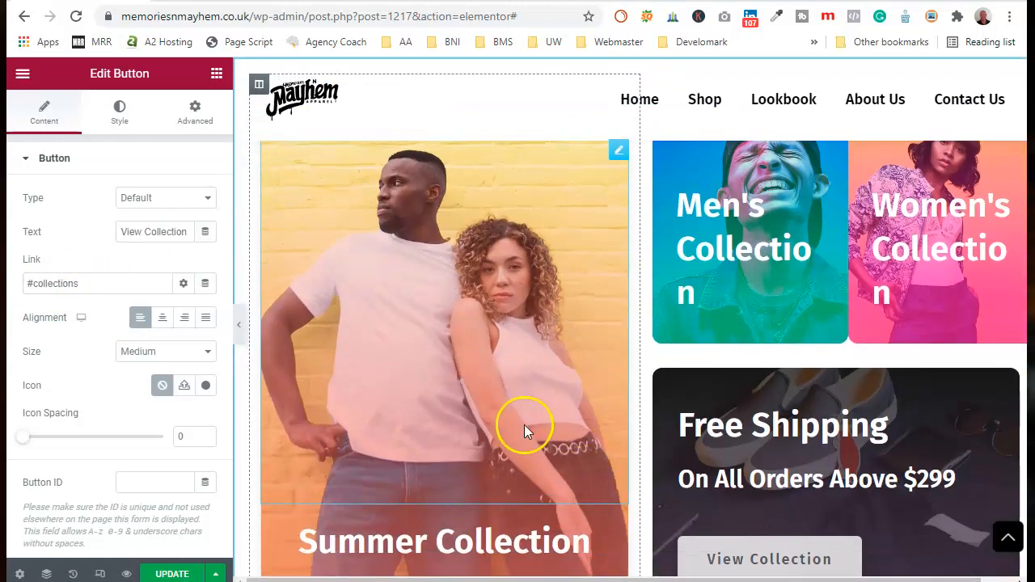
Change the subheading of the Free Shipping banner to "On All Orders Above £199"
{"action": "scroll", "coordinate": [548, 454], "scroll_direction": "down", "scroll_amount": 3}
{"action": "scroll", "coordinate": [656, 307], "scroll_direction": "up", "scroll_amount": 3}
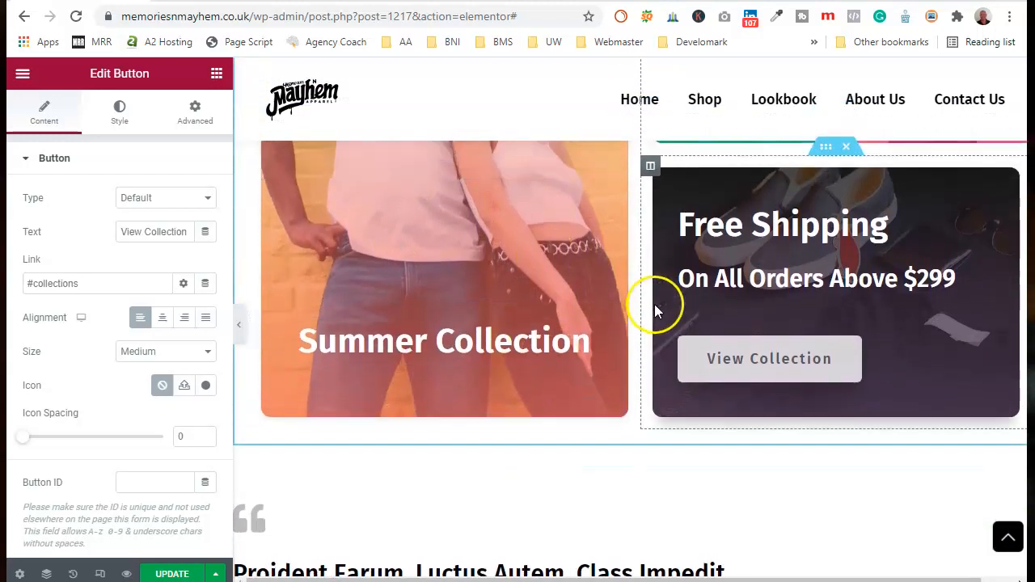
{"action": "left_click", "coordinate": [909, 473]}
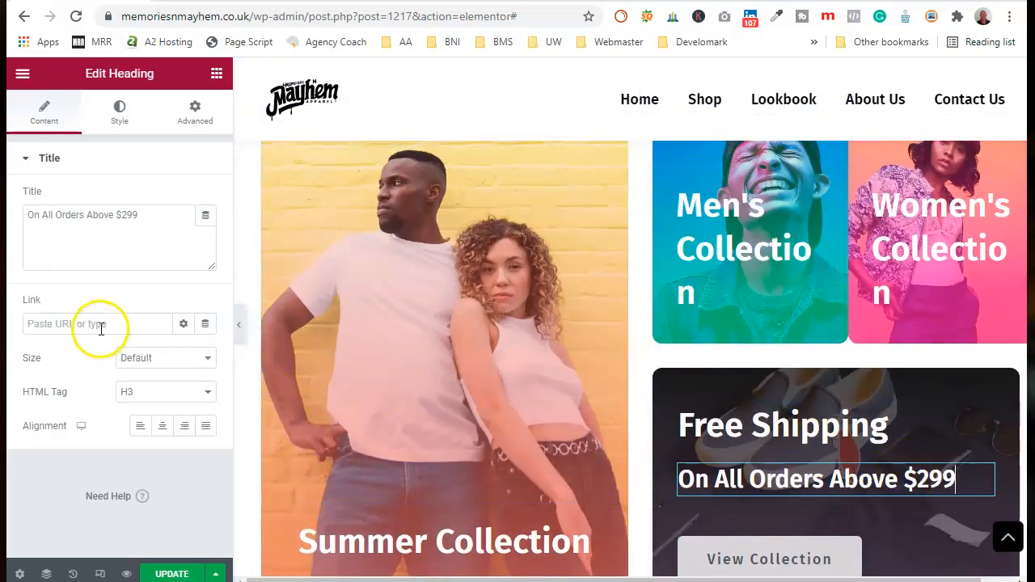
{"action": "left_click", "coordinate": [119, 214]}
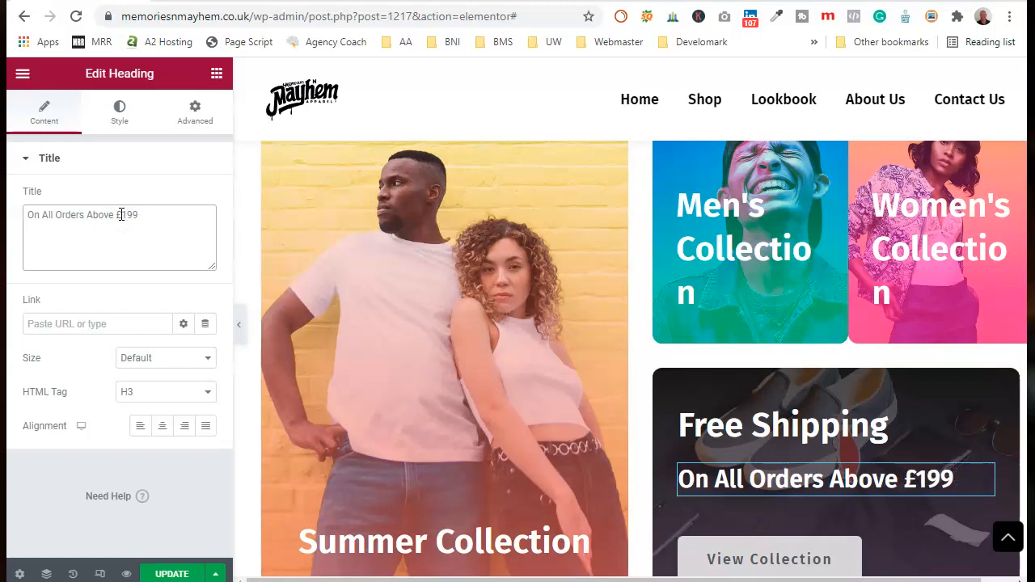
Inspect the hero section's background slideshow gallery and the second image's attachment details, then close the gallery unchanged
{"action": "scroll", "coordinate": [805, 313], "scroll_direction": "up", "scroll_amount": 2}
{"action": "scroll", "coordinate": [589, 408], "scroll_direction": "up", "scroll_amount": 5}
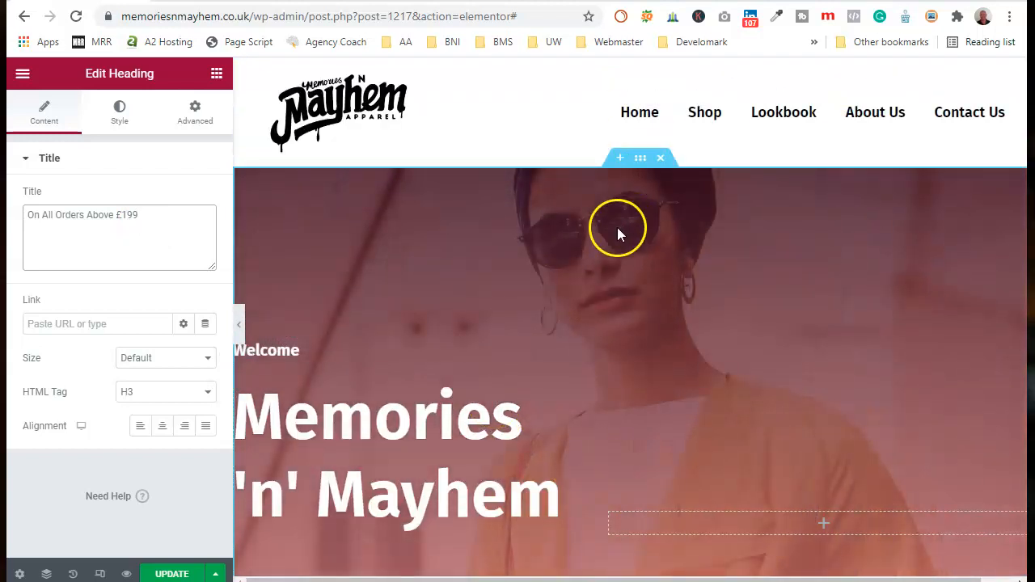
{"action": "scroll", "coordinate": [663, 296], "scroll_direction": "down", "scroll_amount": 2}
{"action": "scroll", "coordinate": [604, 289], "scroll_direction": "up", "scroll_amount": 2}
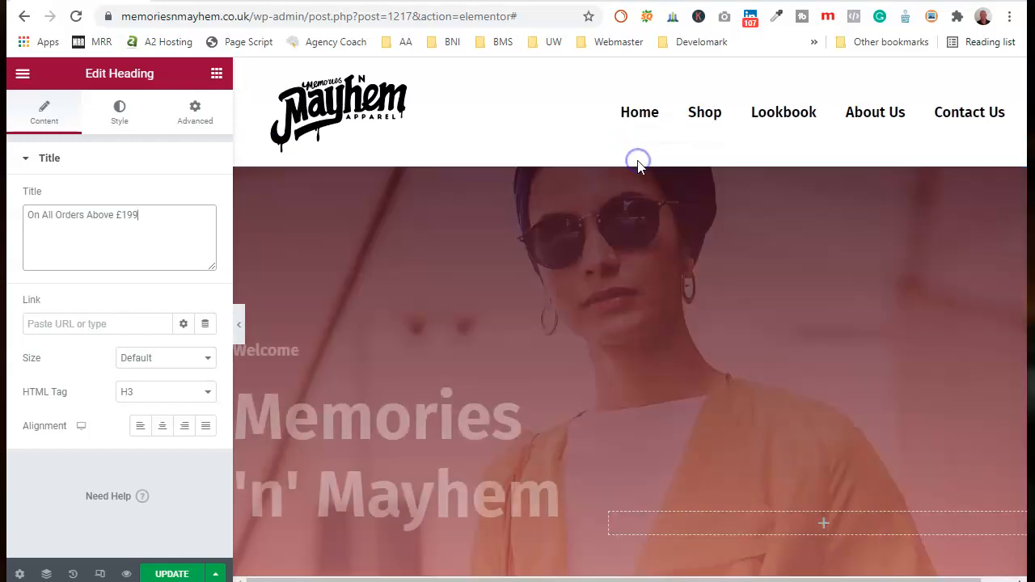
{"action": "left_click", "coordinate": [640, 160]}
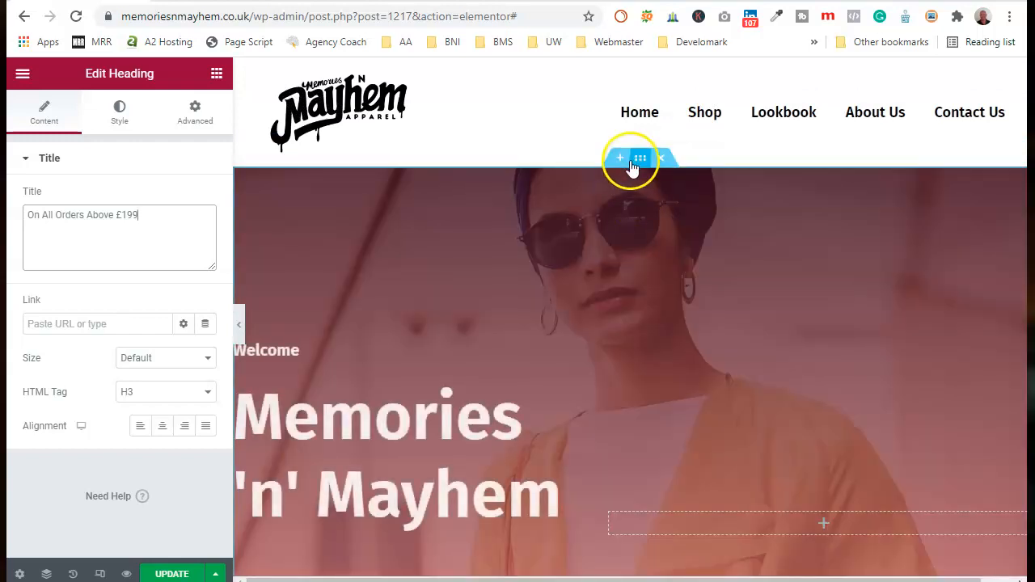
{"action": "left_click", "coordinate": [120, 113]}
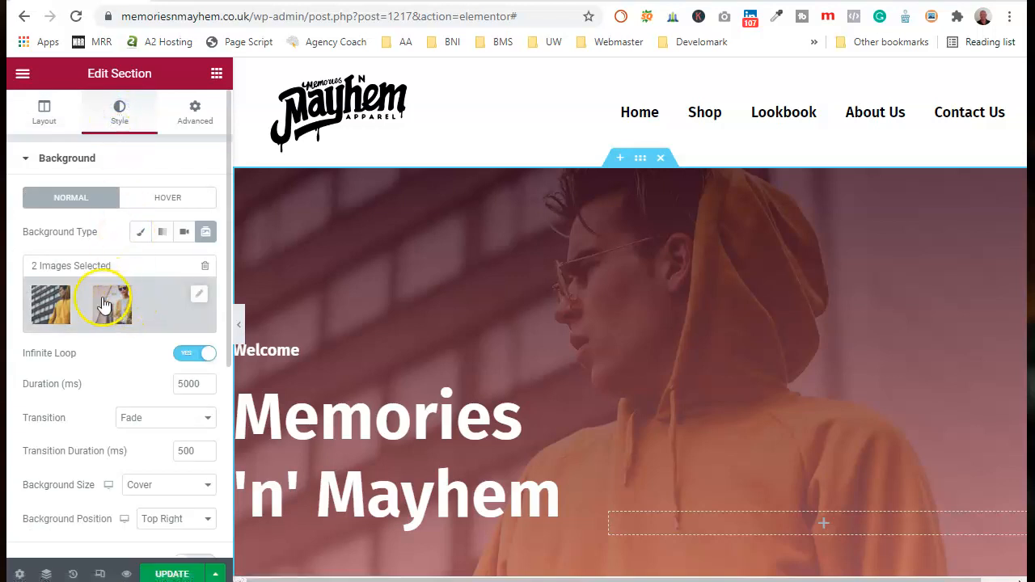
{"action": "left_click", "coordinate": [101, 312]}
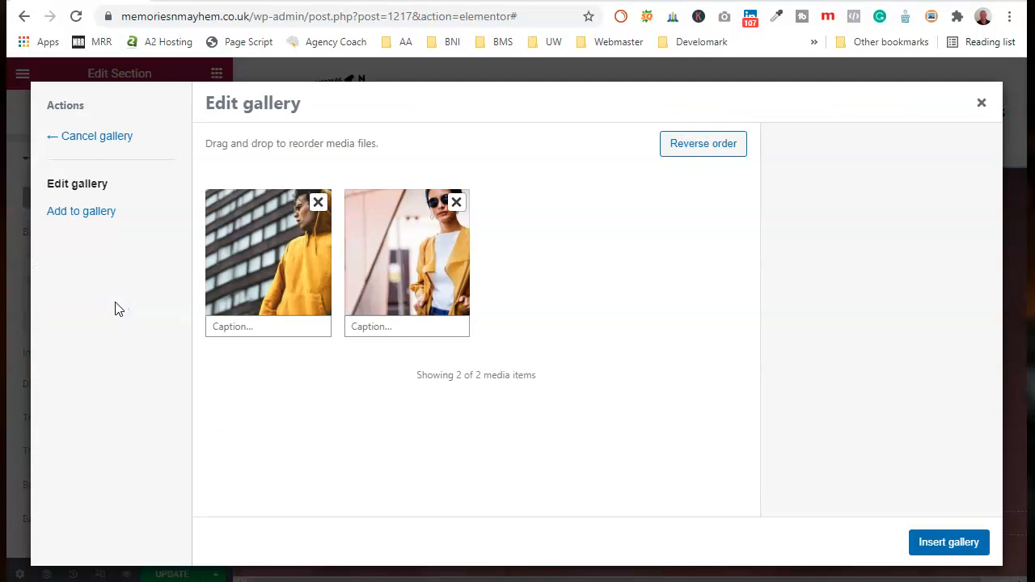
{"action": "left_click", "coordinate": [410, 236]}
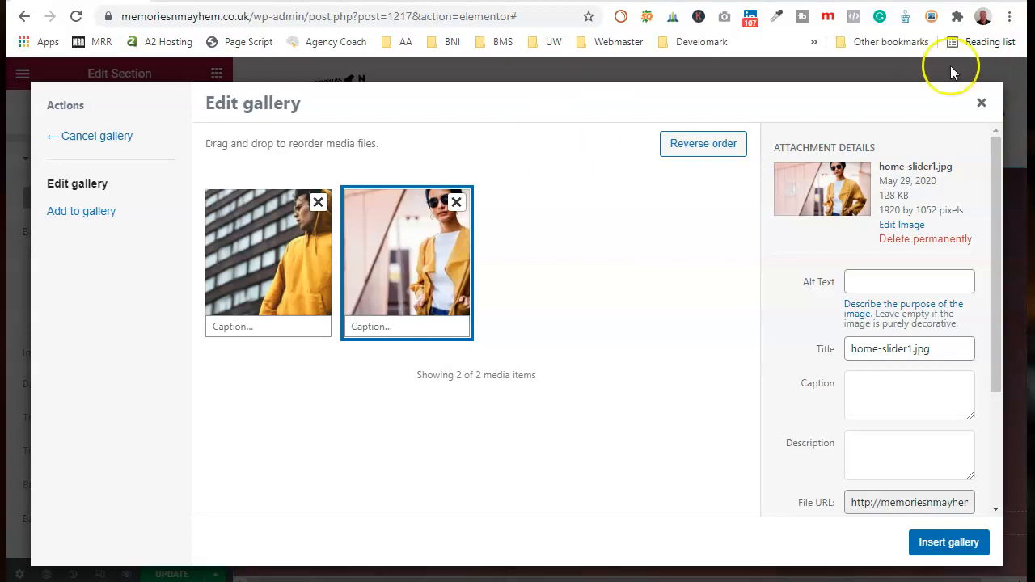
{"action": "left_click", "coordinate": [982, 103]}
{"action": "scroll", "coordinate": [669, 351], "scroll_direction": "down", "scroll_amount": 3}
{"action": "scroll", "coordinate": [670, 352], "scroll_direction": "up", "scroll_amount": 3}
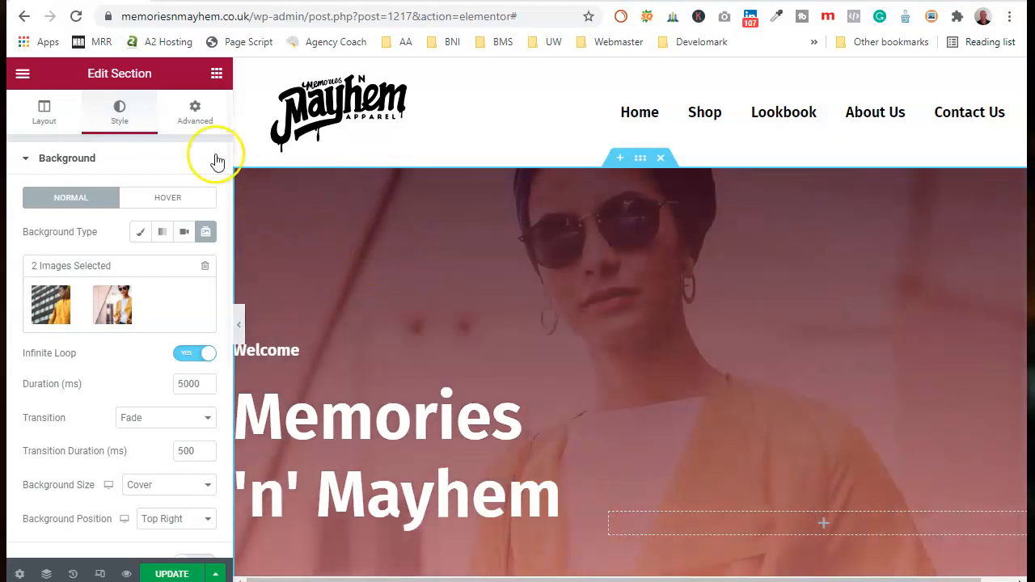
Set the hero section's top and bottom padding to 50 px each and check the reduced height in the editor
{"action": "left_click", "coordinate": [187, 110]}
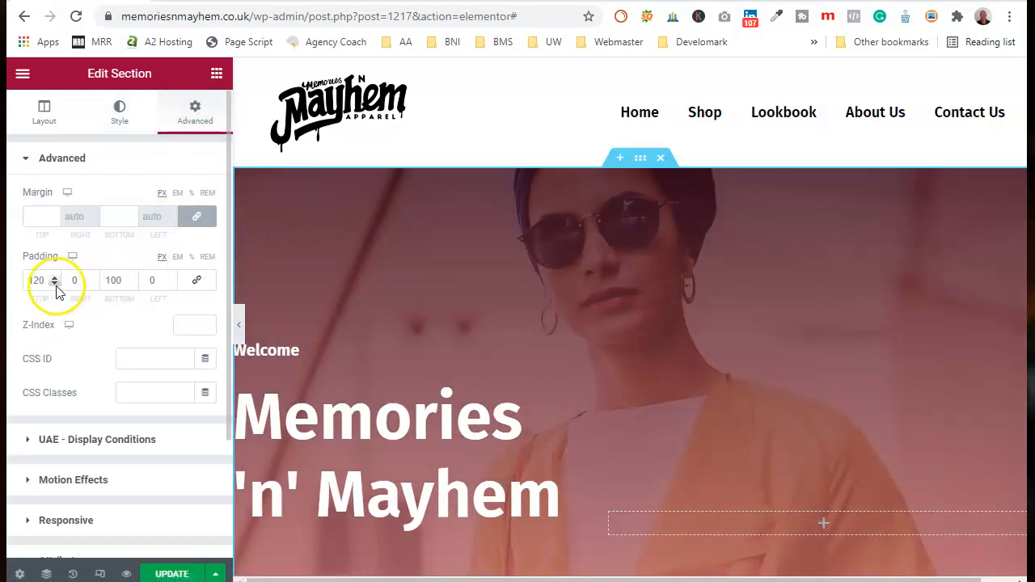
{"action": "left_click_drag", "start_coordinate": [40, 281], "coordinate": [8, 288]}
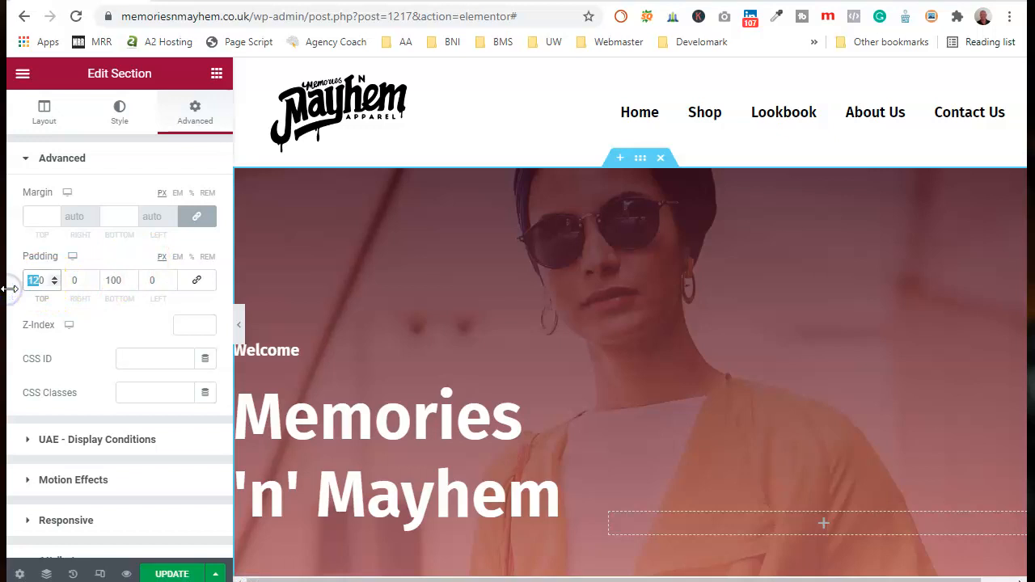
{"action": "type", "text": "50"}
{"action": "left_click", "coordinate": [118, 281]}
{"action": "double_click", "coordinate": [111, 282]}
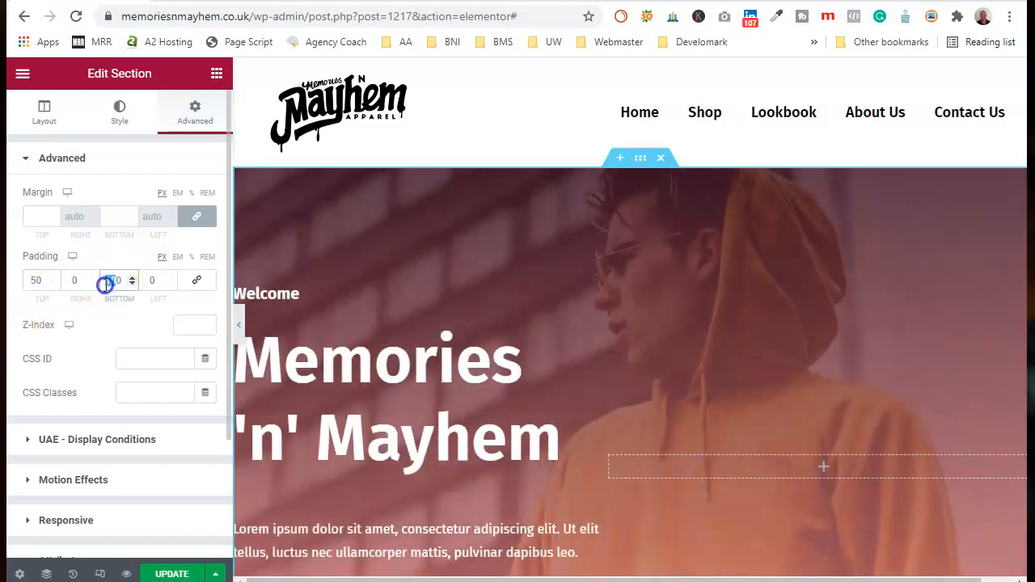
{"action": "type", "text": "5"}
{"action": "scroll", "coordinate": [679, 307], "scroll_direction": "down", "scroll_amount": 4}
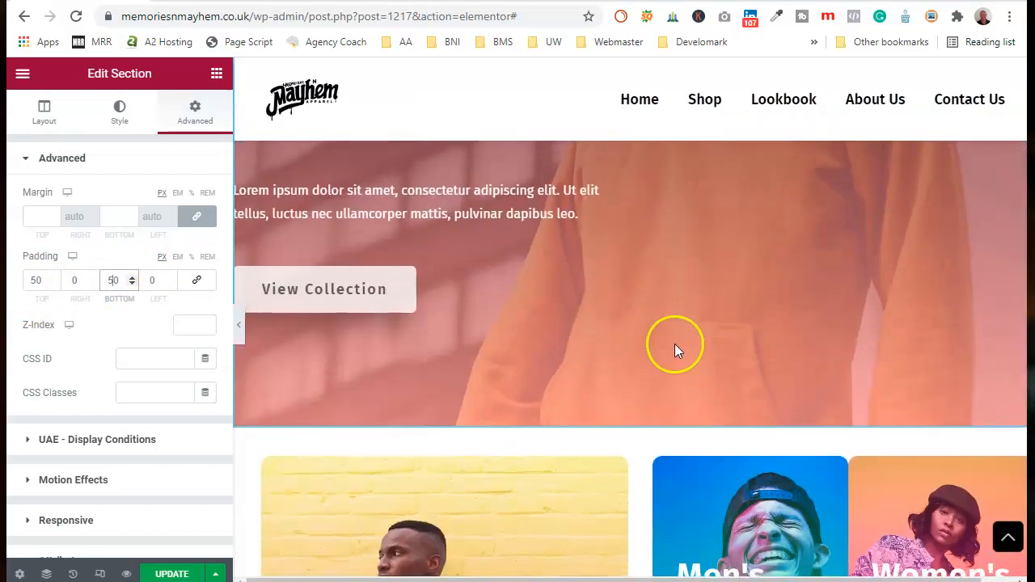
{"action": "scroll", "coordinate": [676, 344], "scroll_direction": "up", "scroll_amount": 4}
Update the Home page and reload the live site to check the revised hero section
{"action": "left_click", "coordinate": [171, 575]}
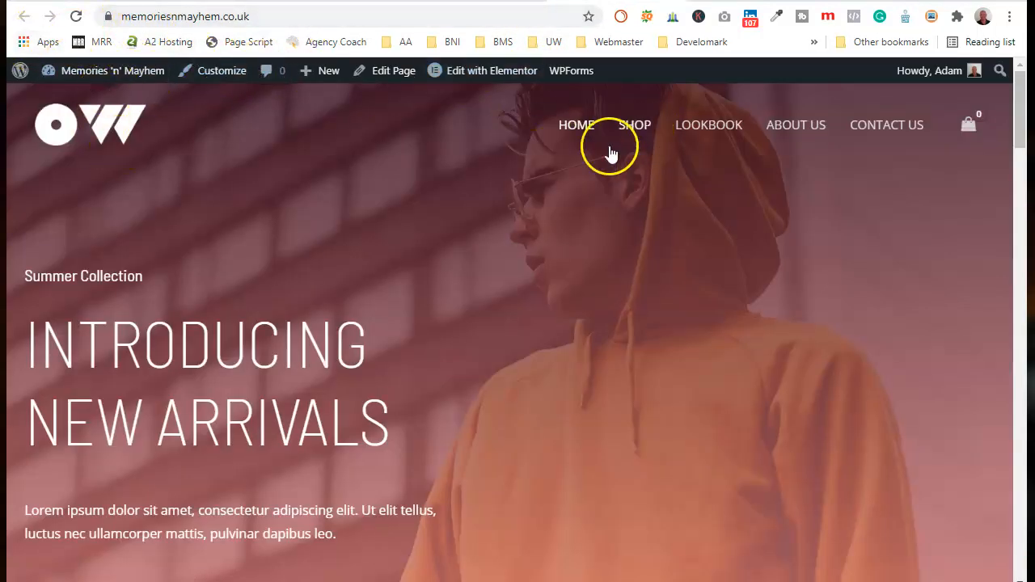
{"action": "left_click", "coordinate": [75, 16]}
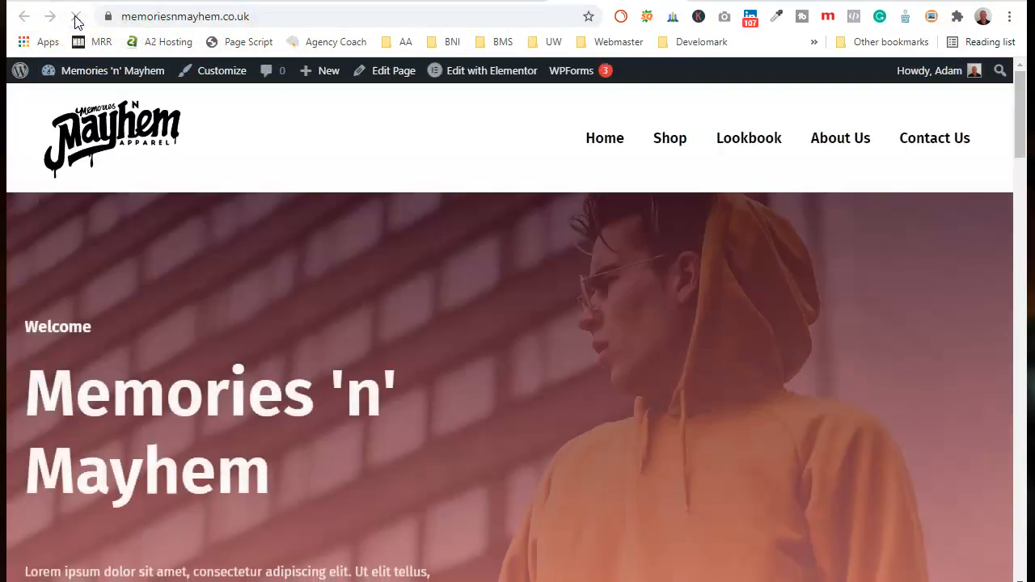
{"action": "scroll", "coordinate": [514, 256], "scroll_direction": "down", "scroll_amount": 5}
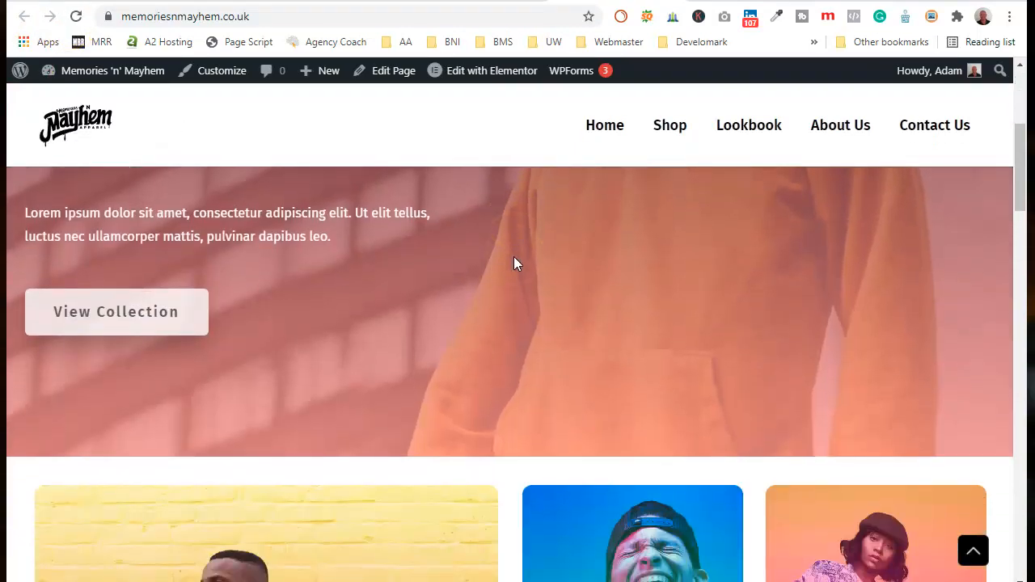
{"action": "scroll", "coordinate": [514, 256], "scroll_direction": "up", "scroll_amount": 5}
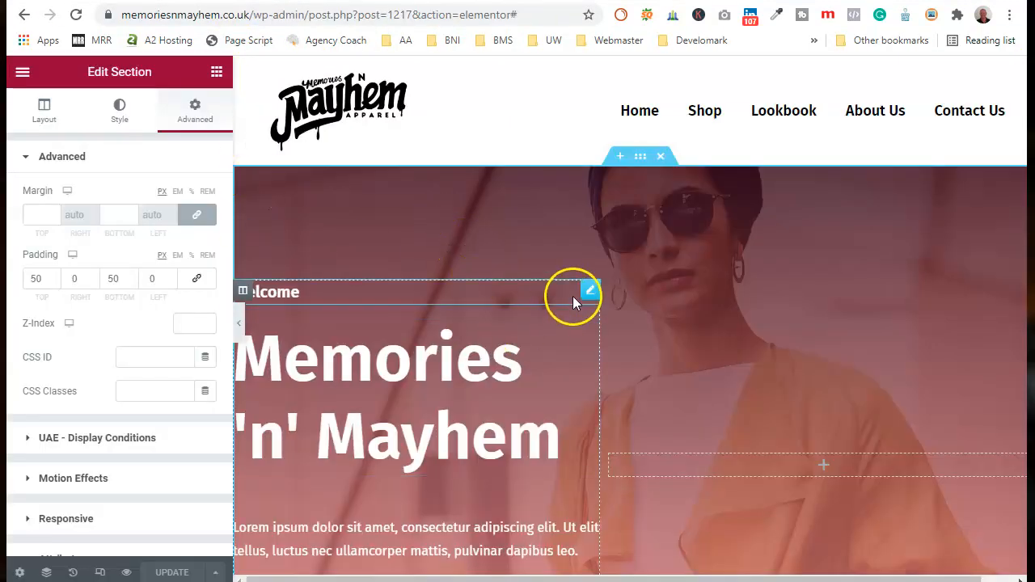
Inspect the advanced margin and padding settings of the hero section and of its text column
{"action": "left_click_drag", "start_coordinate": [627, 159], "coordinate": [635, 162]}
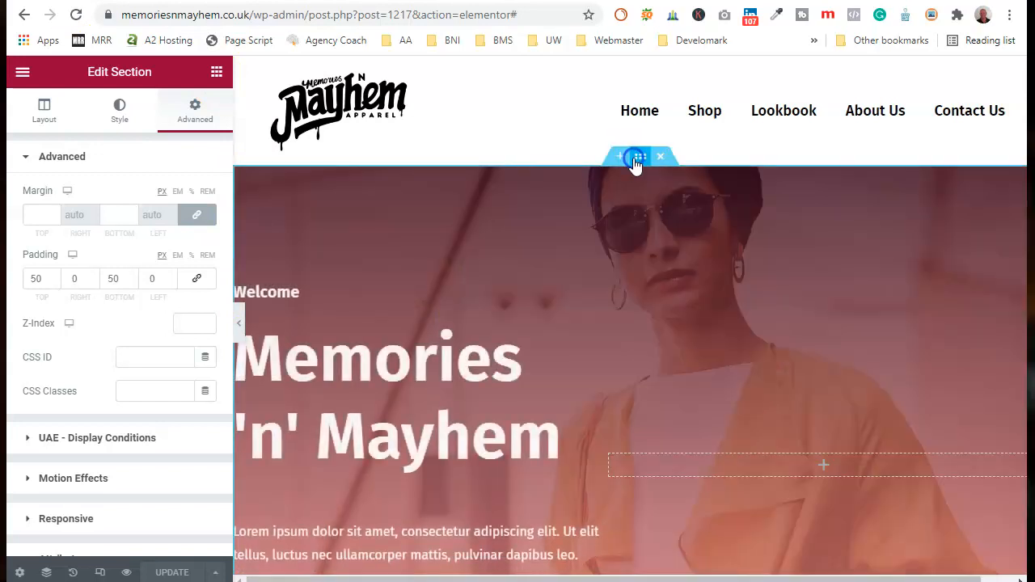
{"action": "left_click", "coordinate": [642, 158]}
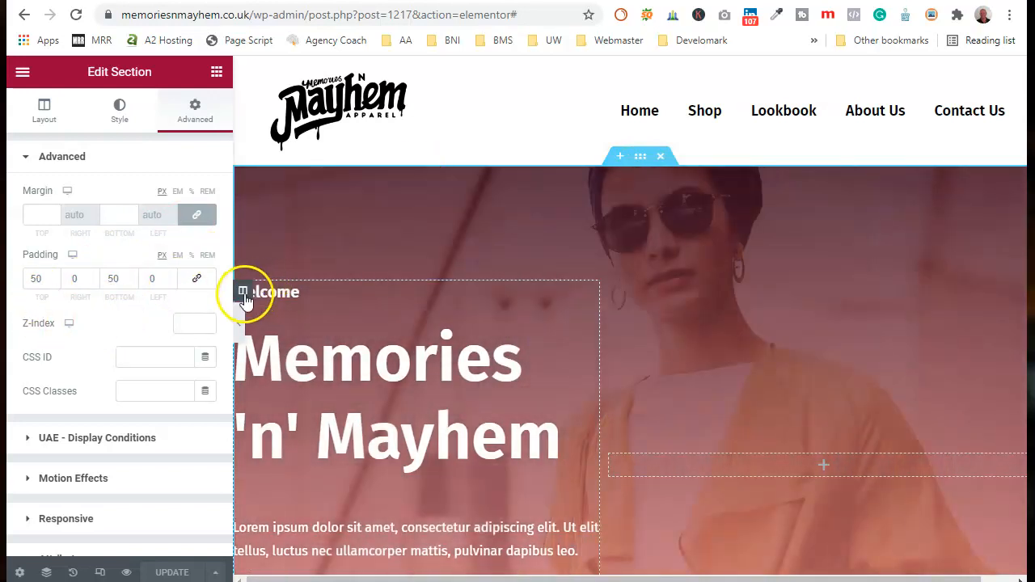
{"action": "left_click", "coordinate": [243, 289]}
{"action": "left_click", "coordinate": [195, 114]}
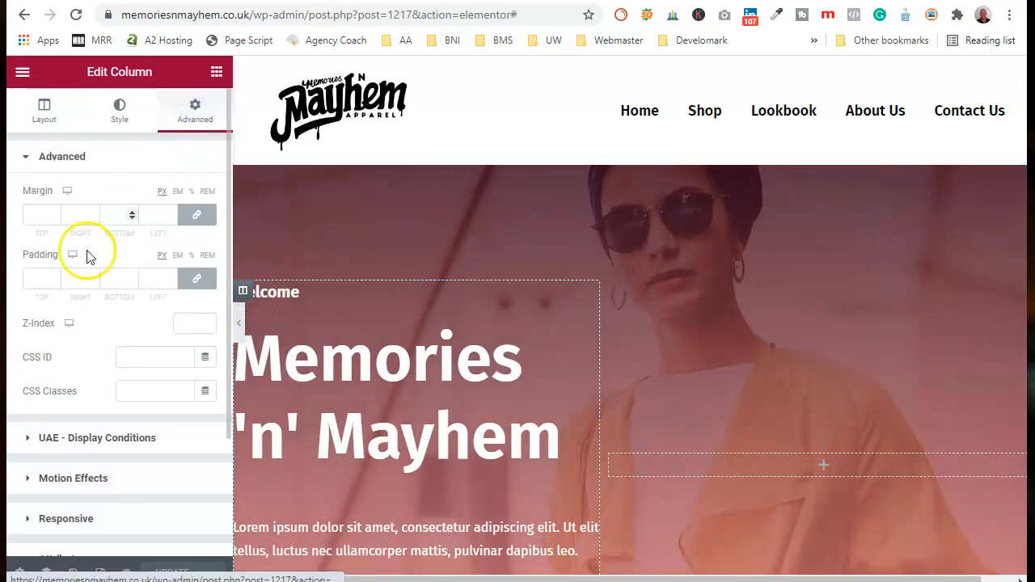
{"action": "left_click", "coordinate": [635, 156]}
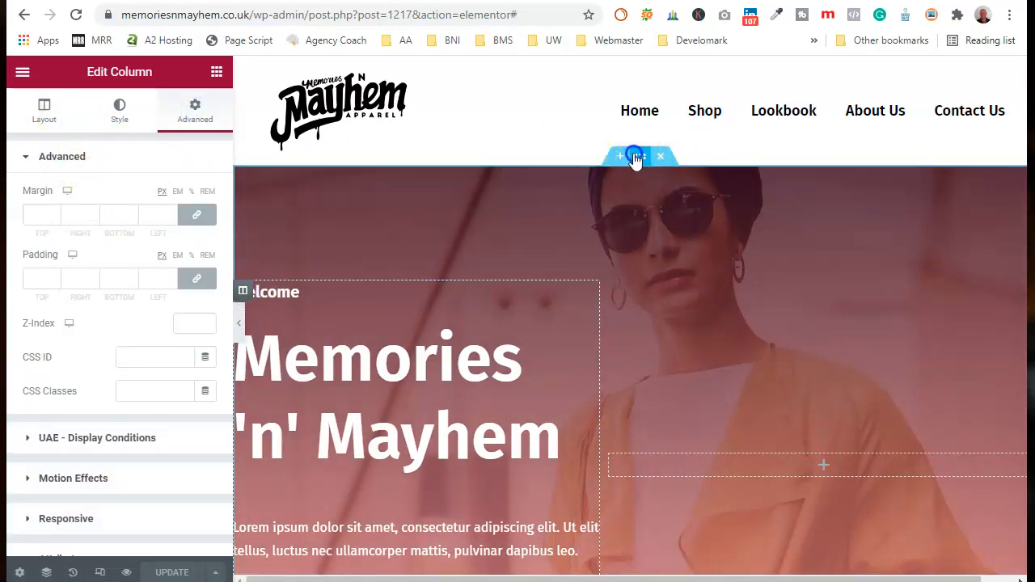
Check the hero's View Collection button settings and review the collections, testimonial and 25% OFF sections below
{"action": "scroll", "coordinate": [606, 310], "scroll_direction": "down", "scroll_amount": 1}
{"action": "scroll", "coordinate": [606, 310], "scroll_direction": "down", "scroll_amount": 5}
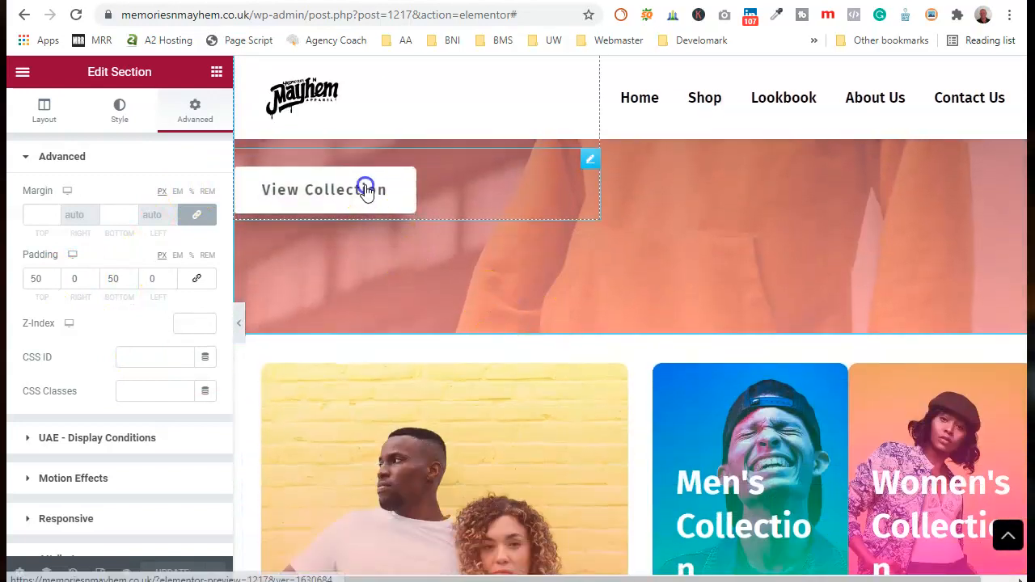
{"action": "left_click", "coordinate": [366, 191]}
{"action": "scroll", "coordinate": [364, 186], "scroll_direction": "down", "scroll_amount": 3}
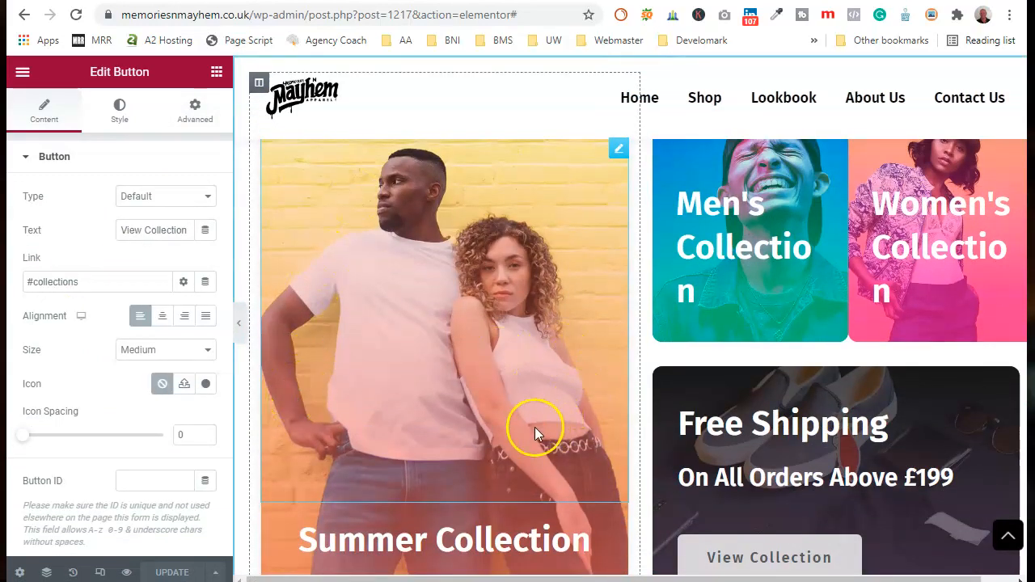
{"action": "scroll", "coordinate": [804, 397], "scroll_direction": "down", "scroll_amount": 4}
{"action": "scroll", "coordinate": [725, 435], "scroll_direction": "down", "scroll_amount": 5}
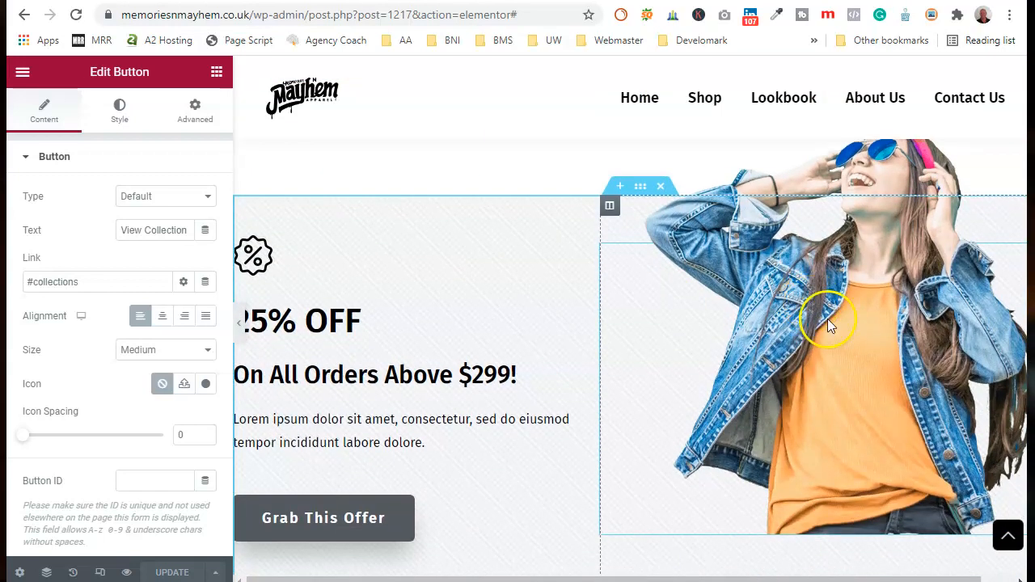
{"action": "scroll", "coordinate": [397, 351], "scroll_direction": "down", "scroll_amount": 1}
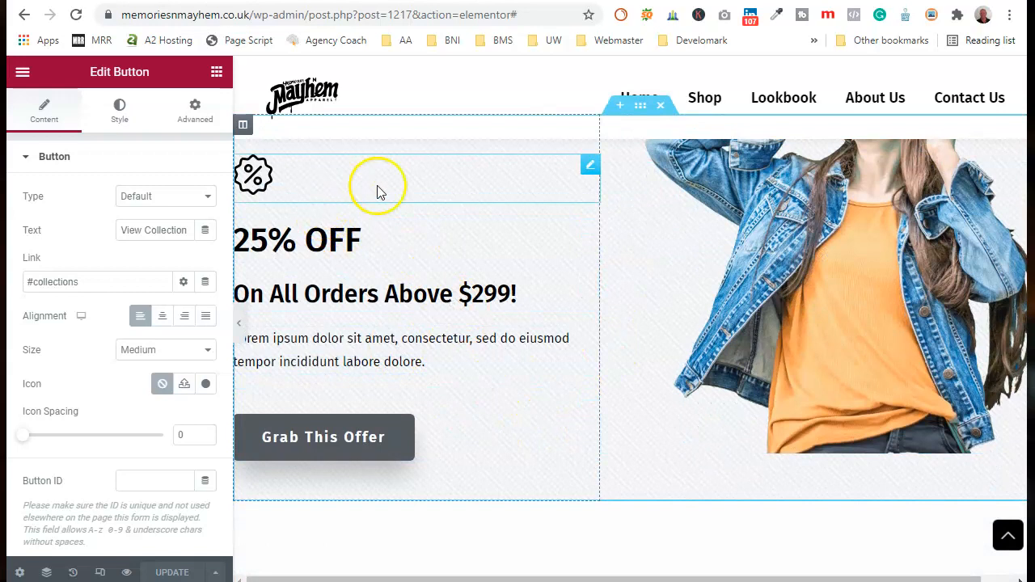
{"action": "scroll", "coordinate": [578, 225], "scroll_direction": "up", "scroll_amount": 2}
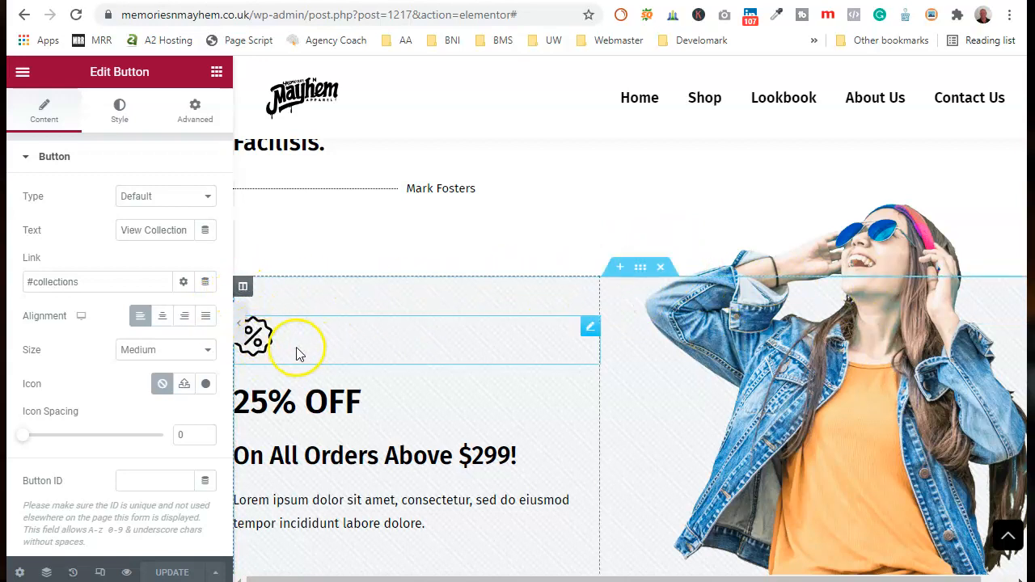
{"action": "scroll", "coordinate": [414, 421], "scroll_direction": "up", "scroll_amount": 5}
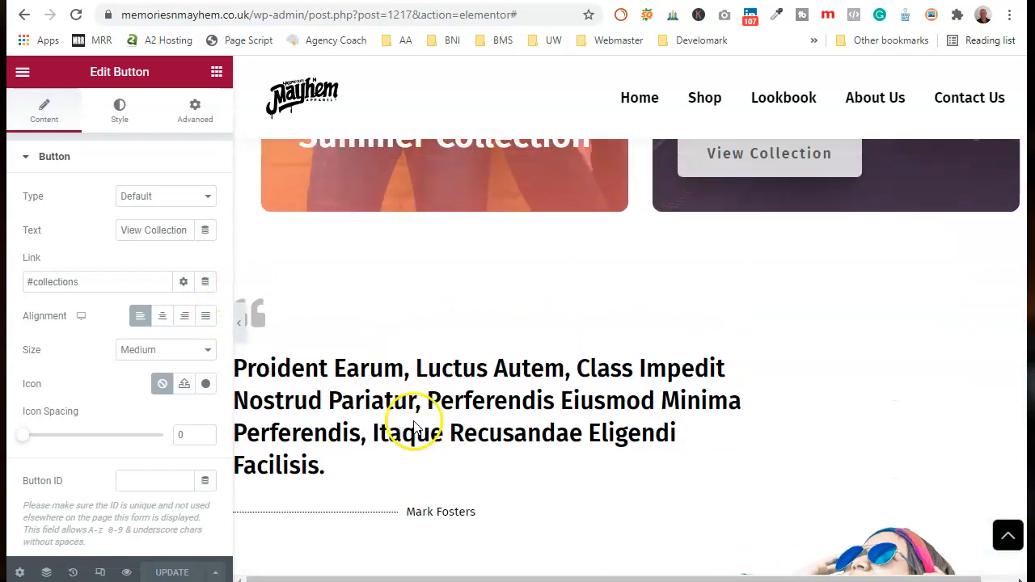
{"action": "scroll", "coordinate": [505, 422], "scroll_direction": "up", "scroll_amount": 1}
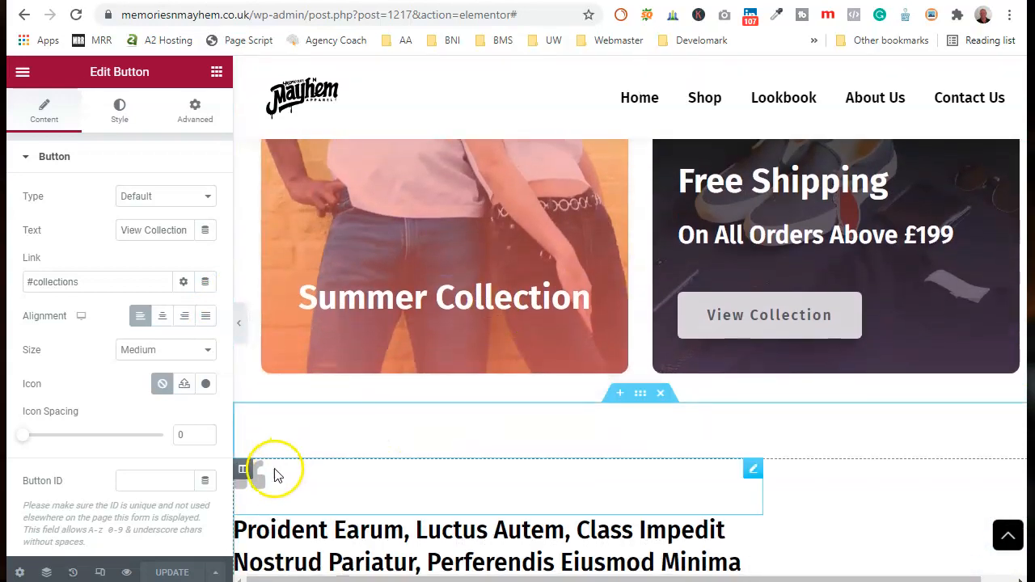
Inspect the settings of the testimonial's quote icon and quote heading, then return to the widget list
{"action": "left_click", "coordinate": [269, 478]}
{"action": "scroll", "coordinate": [526, 388], "scroll_direction": "down", "scroll_amount": 3}
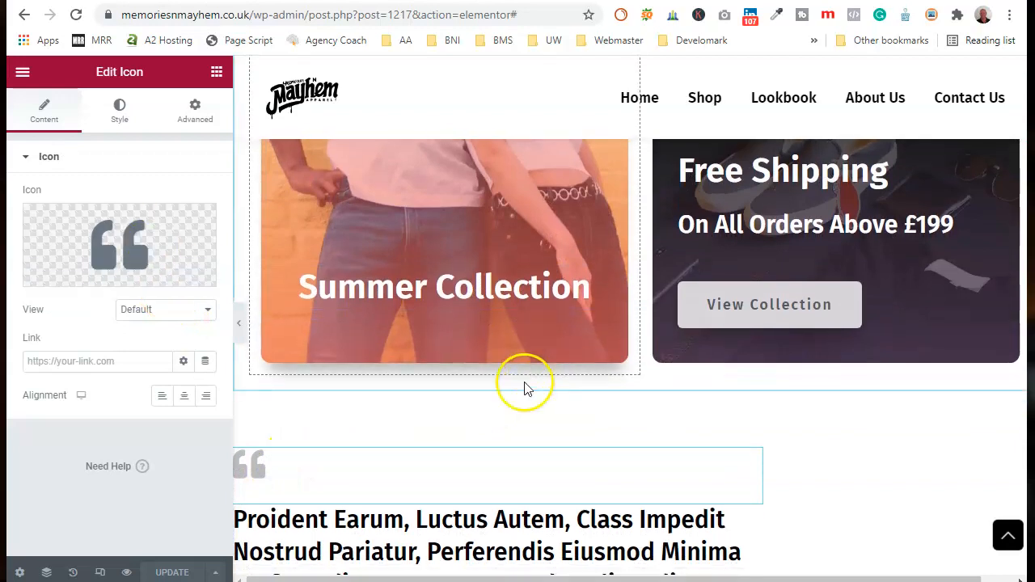
{"action": "left_click", "coordinate": [390, 334]}
{"action": "scroll", "coordinate": [439, 358], "scroll_direction": "up", "scroll_amount": 2}
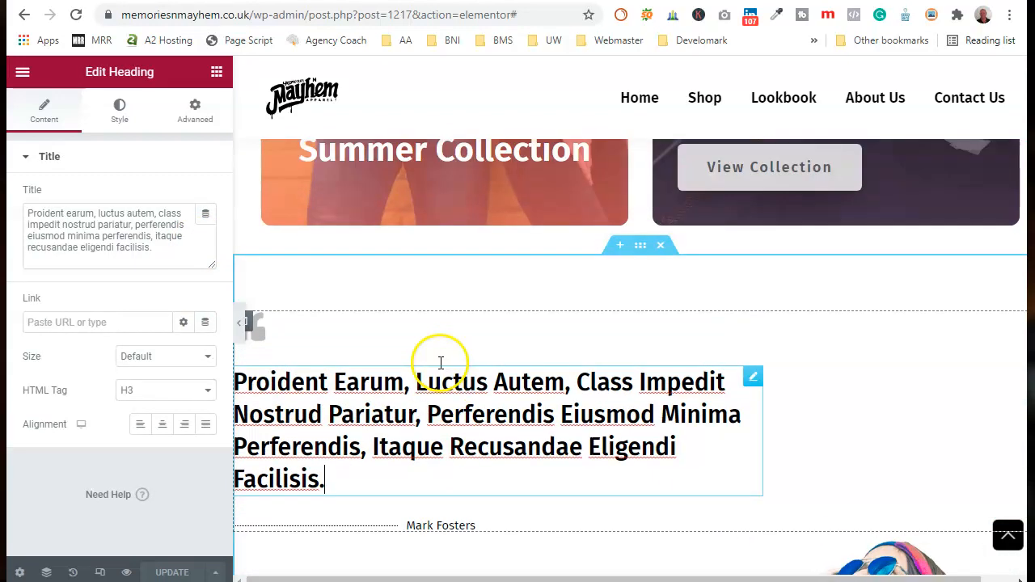
{"action": "left_click", "coordinate": [23, 73]}
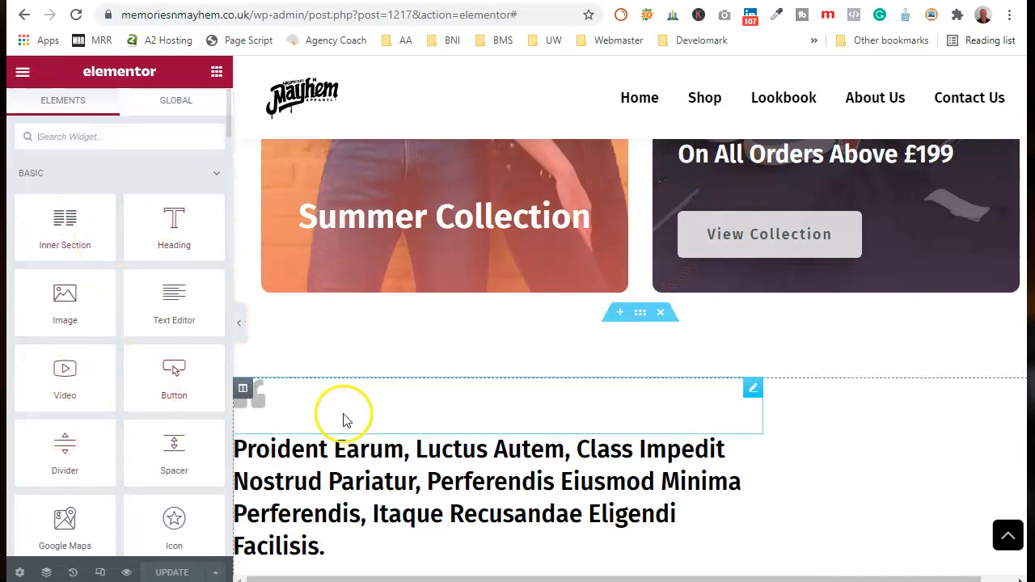
Review the page from the testimonial through Featured Products to the delivery and discount boxes, ending at the hero section
{"action": "scroll", "coordinate": [481, 420], "scroll_direction": "up", "scroll_amount": 1}
{"action": "scroll", "coordinate": [482, 421], "scroll_direction": "down", "scroll_amount": 10}
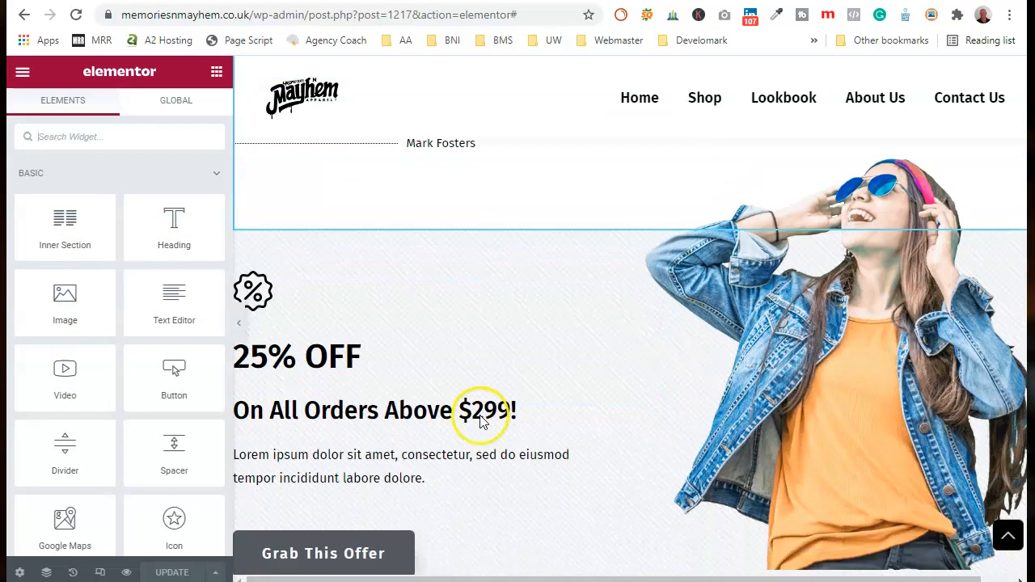
{"action": "scroll", "coordinate": [480, 415], "scroll_direction": "down", "scroll_amount": 4}
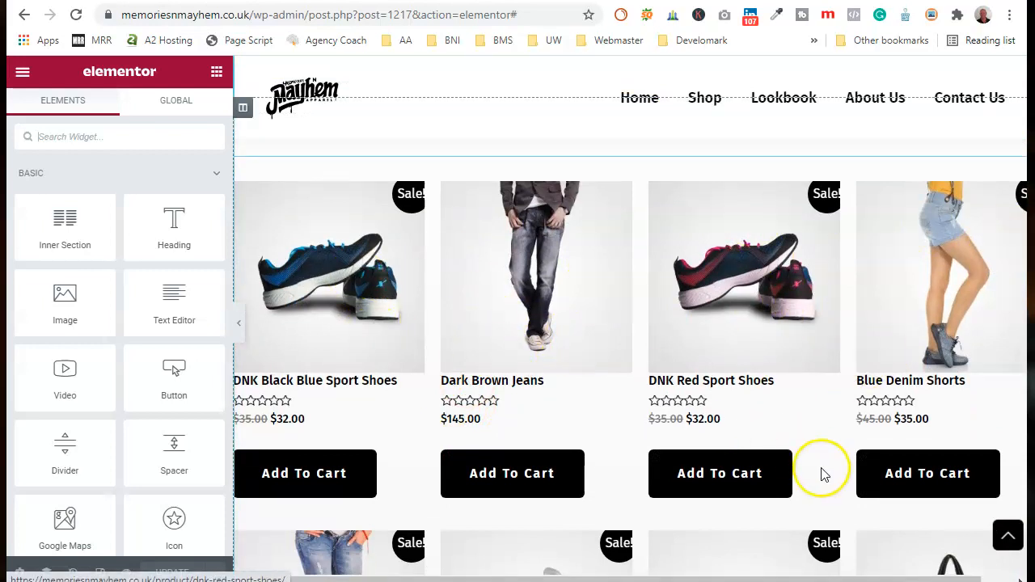
{"action": "scroll", "coordinate": [674, 408], "scroll_direction": "down", "scroll_amount": 5}
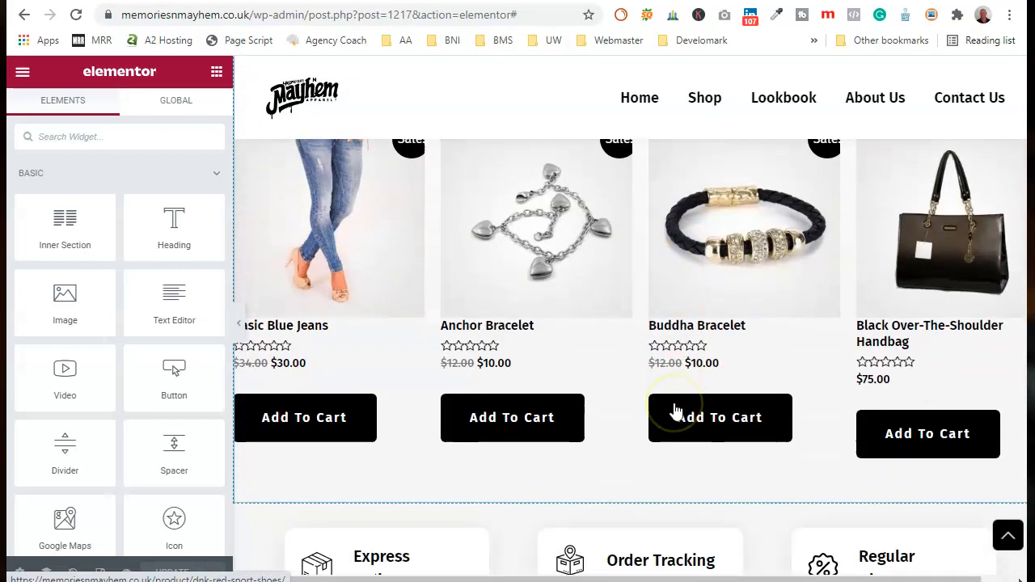
{"action": "scroll", "coordinate": [676, 413], "scroll_direction": "down", "scroll_amount": 4}
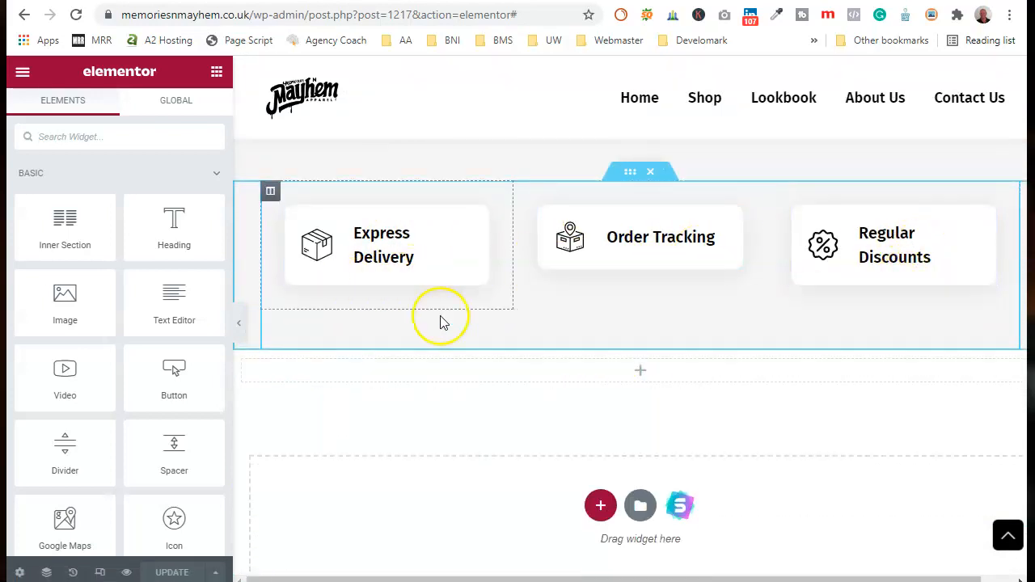
{"action": "scroll", "coordinate": [680, 364], "scroll_direction": "down", "scroll_amount": 1}
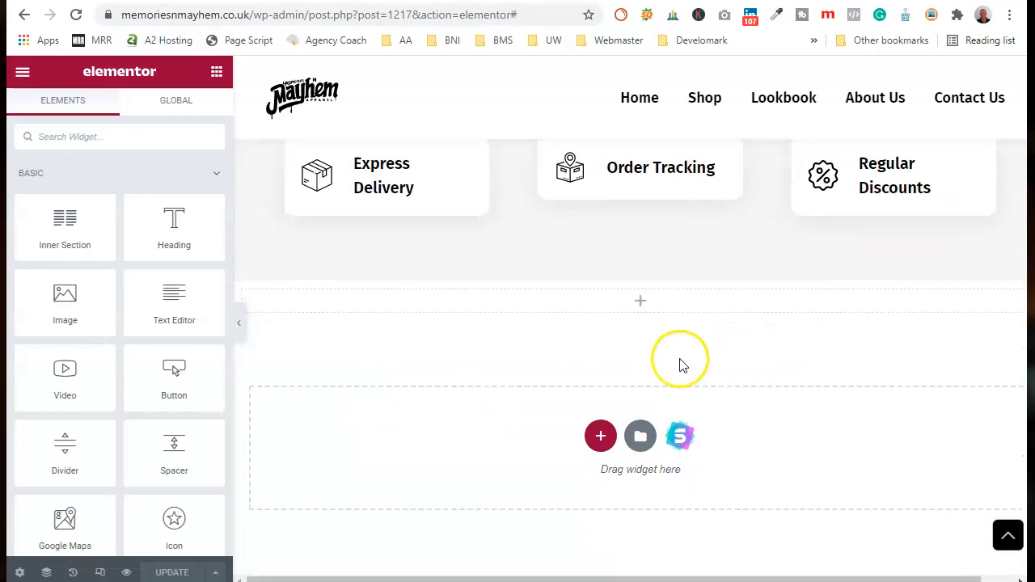
{"action": "scroll", "coordinate": [582, 393], "scroll_direction": "up", "scroll_amount": 20}
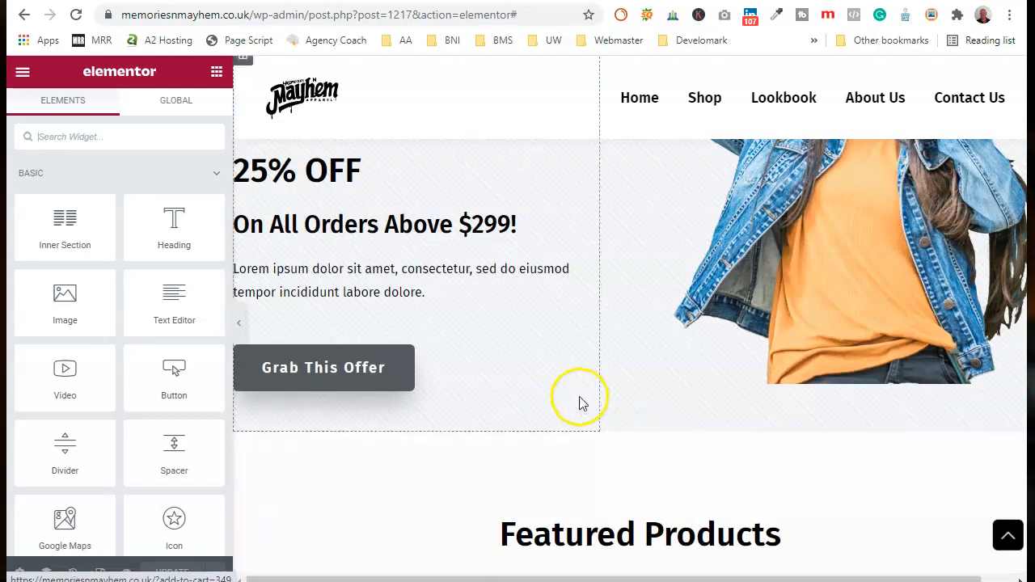
{"action": "scroll", "coordinate": [579, 401], "scroll_direction": "up", "scroll_amount": 3}
{"action": "scroll", "coordinate": [574, 358], "scroll_direction": "up", "scroll_amount": 5}
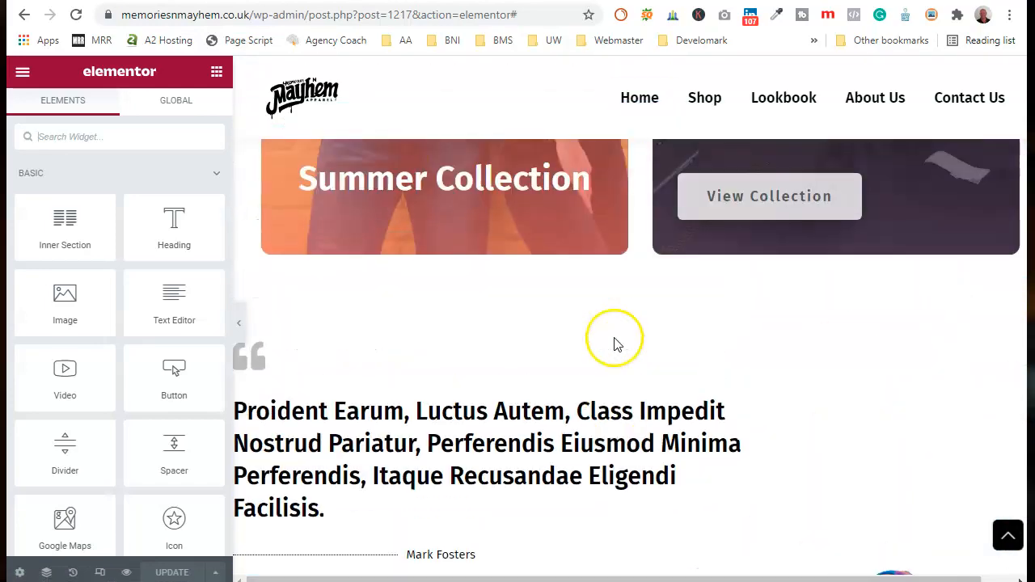
{"action": "scroll", "coordinate": [615, 345], "scroll_direction": "up", "scroll_amount": 10}
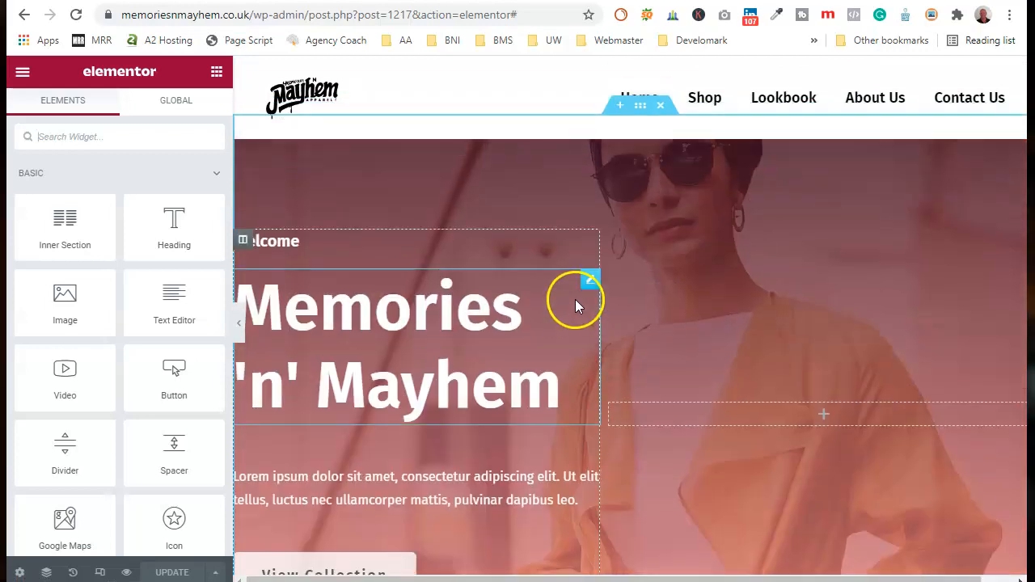
{"action": "scroll", "coordinate": [734, 284], "scroll_direction": "up", "scroll_amount": 2}
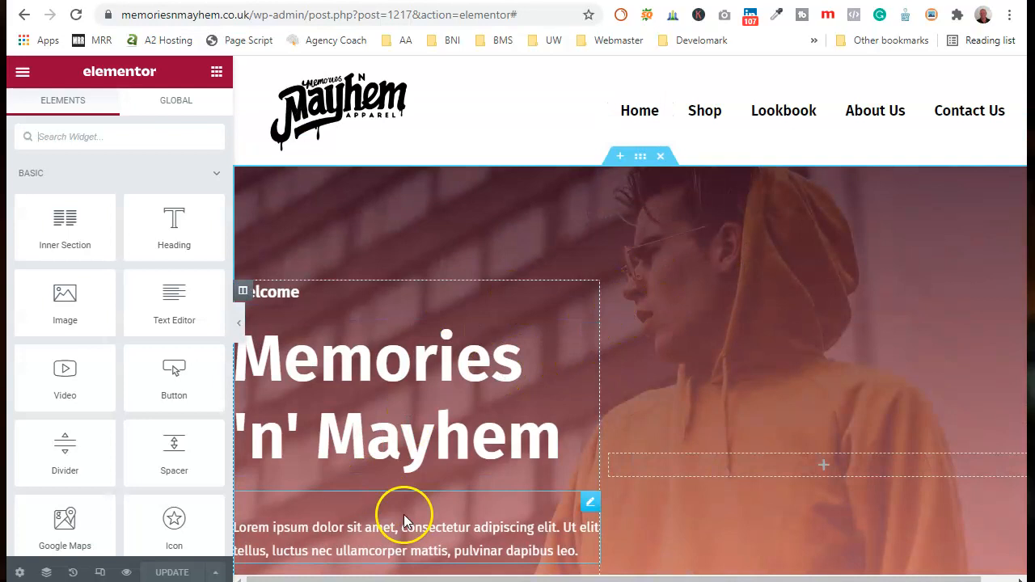
Switch to Photoshop Elements and create a blank 1920 x 1052 pixel image at 72 pixels/inch with a transparent background
{"action": "left_click", "coordinate": [416, 581]}
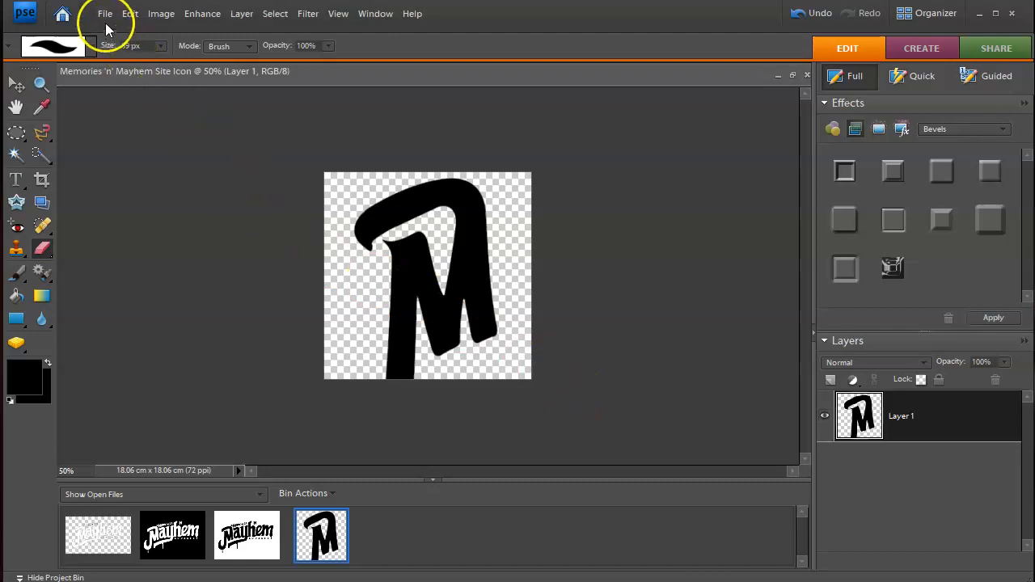
{"action": "left_click", "coordinate": [106, 13]}
{"action": "mouse_move", "coordinate": [186, 33]}
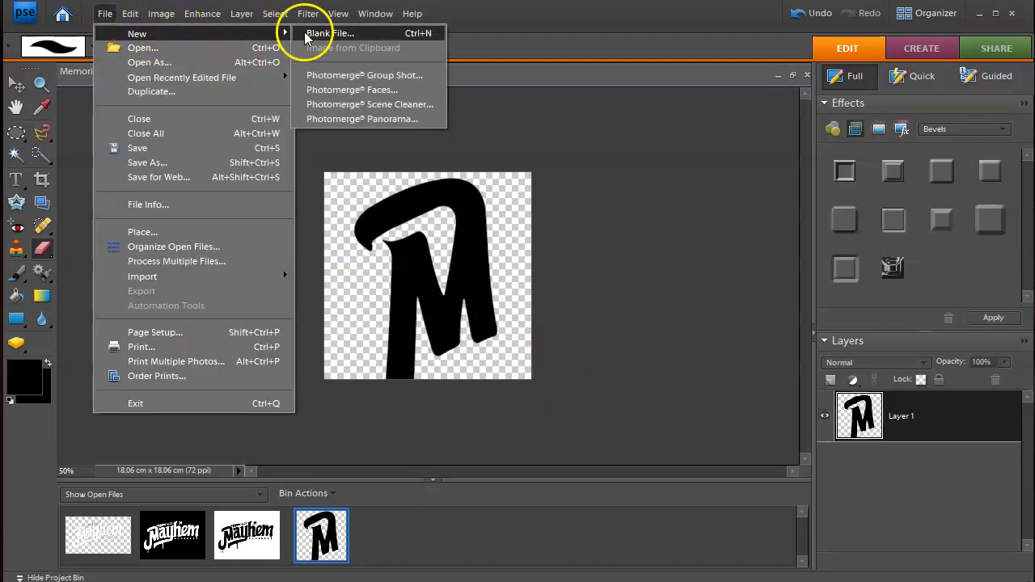
{"action": "left_click", "coordinate": [308, 34]}
{"action": "left_click", "coordinate": [402, 169]}
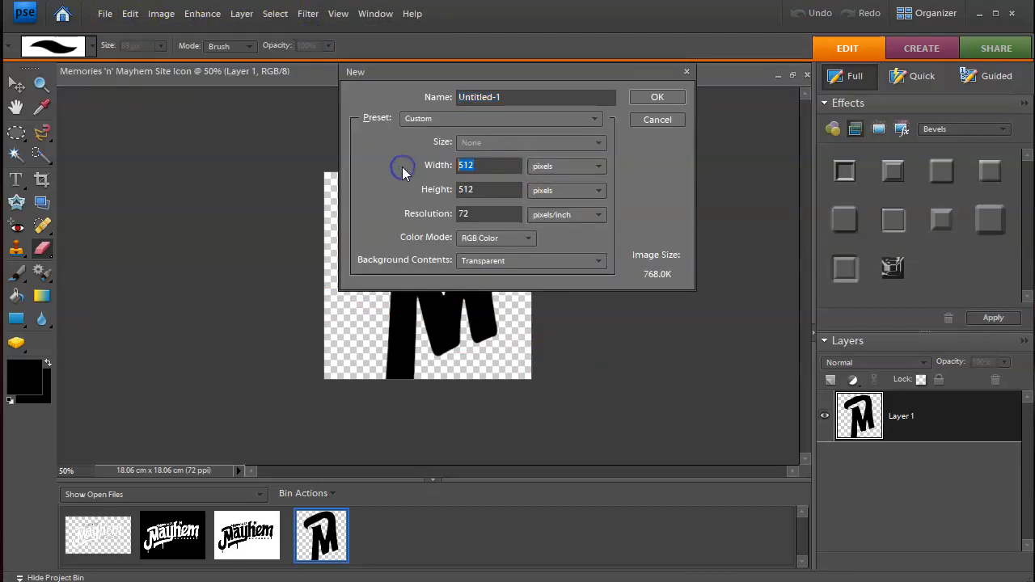
{"action": "type", "text": "1920"}
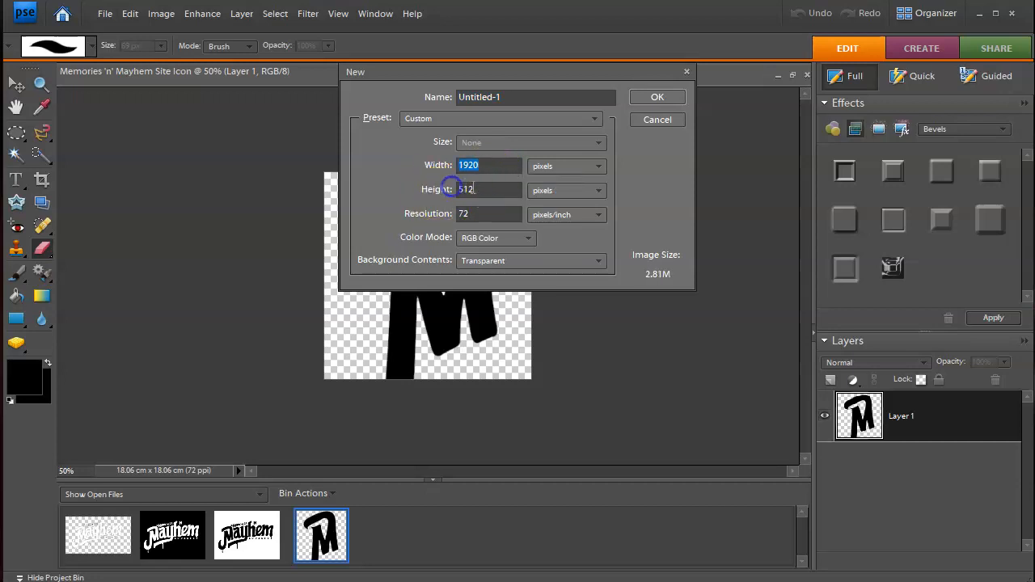
{"action": "left_click", "coordinate": [477, 189]}
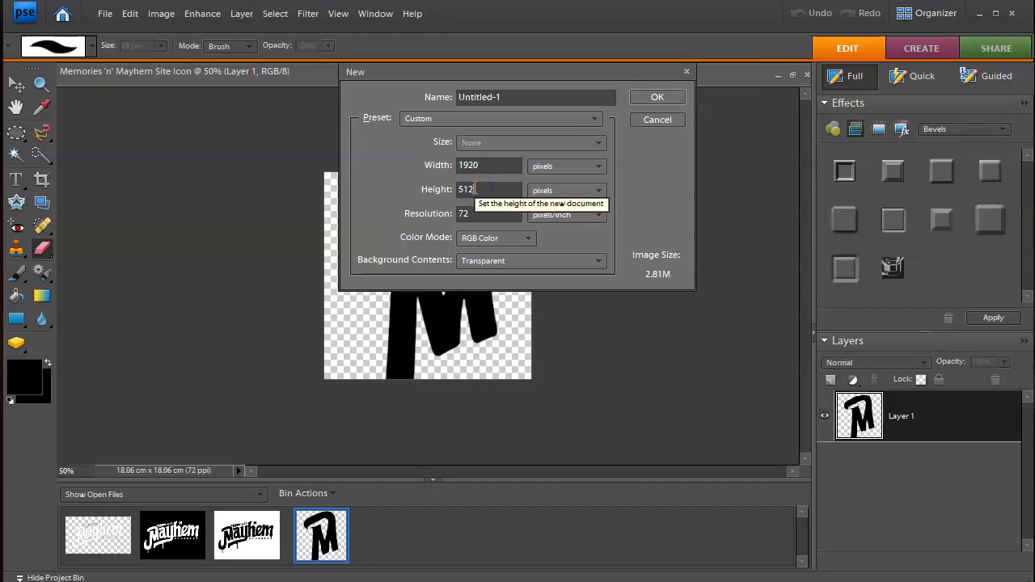
{"action": "double_click", "coordinate": [471, 189]}
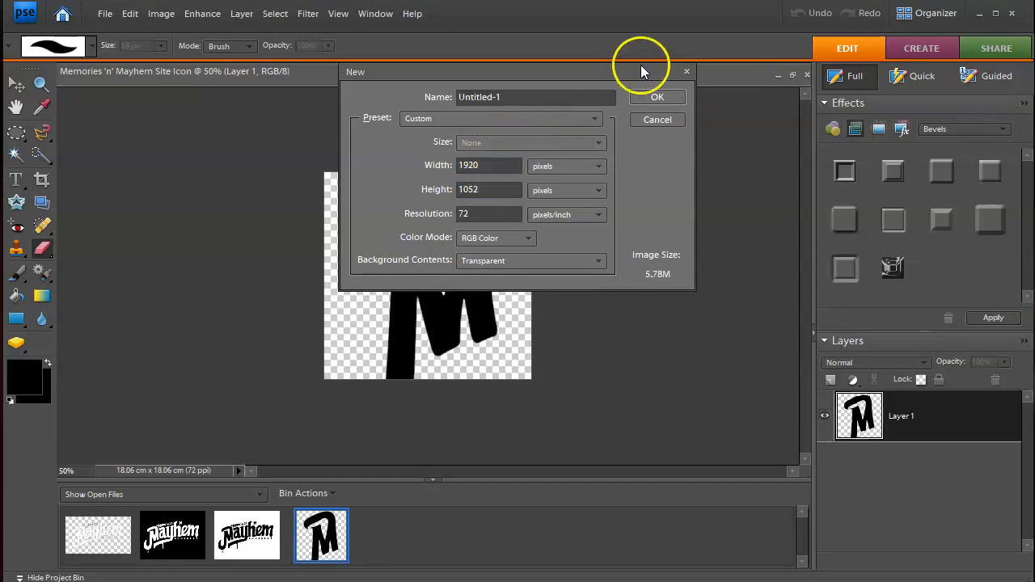
{"action": "left_click", "coordinate": [673, 100]}
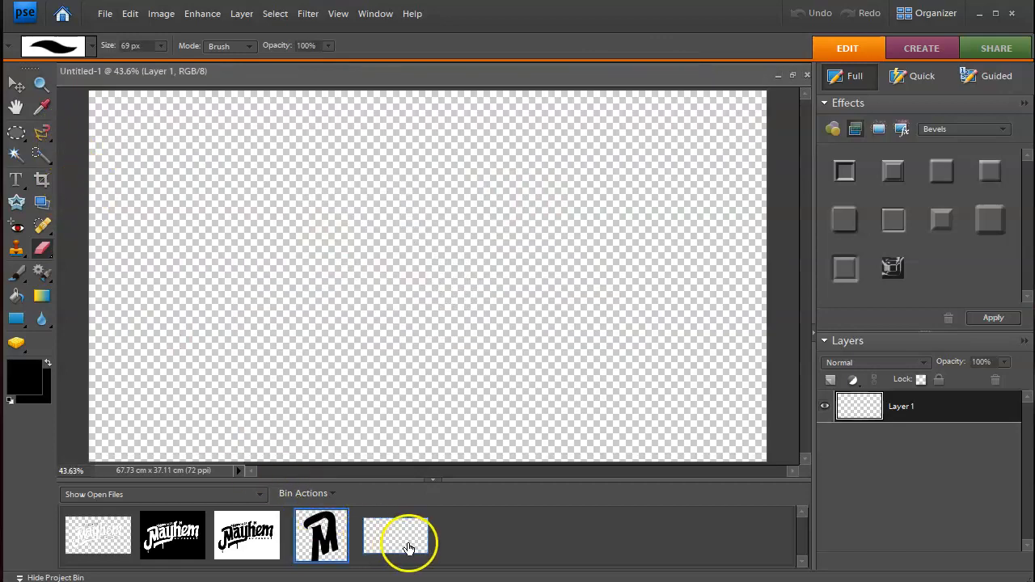
Bring up the file-opening dialog at the Memories 'n' Mayhem Images folder to choose a photo for the blank canvas
{"action": "left_click", "coordinate": [41, 85]}
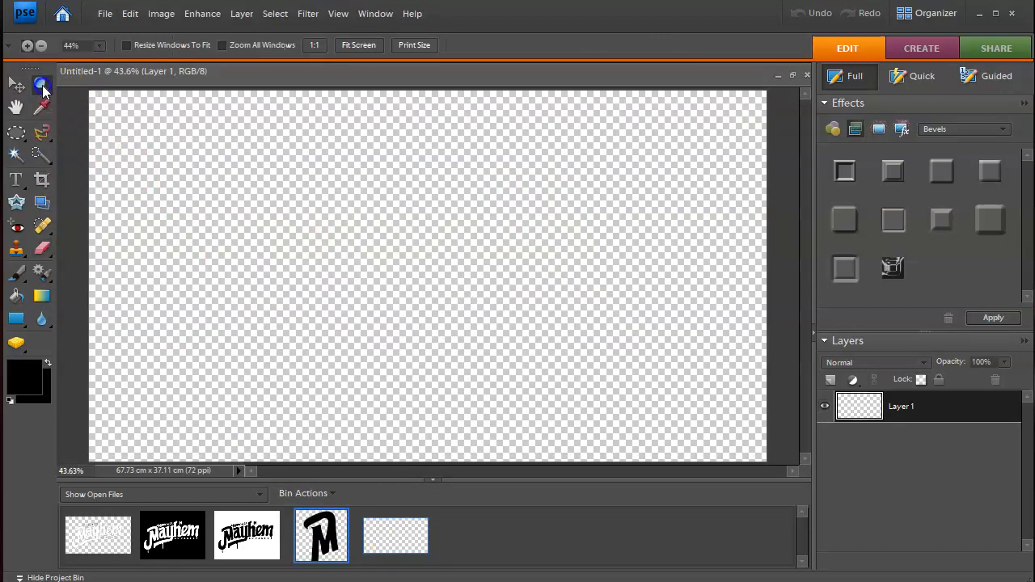
{"action": "left_click", "coordinate": [228, 234]}
{"action": "left_click", "coordinate": [227, 234]}
{"action": "left_click", "coordinate": [227, 233]}
{"action": "left_click", "coordinate": [191, 160]}
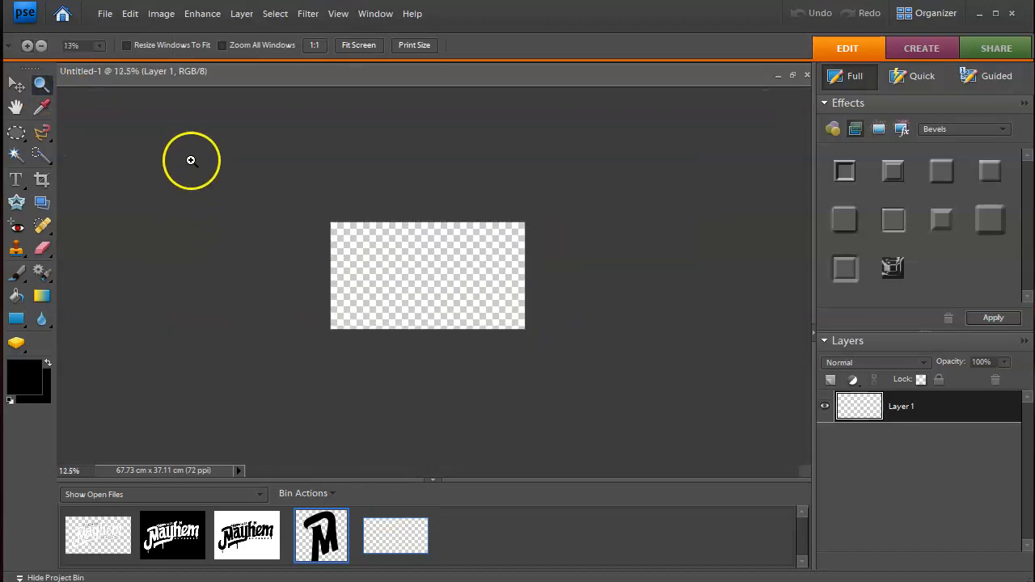
{"action": "left_click", "coordinate": [105, 14]}
{"action": "left_click", "coordinate": [136, 49]}
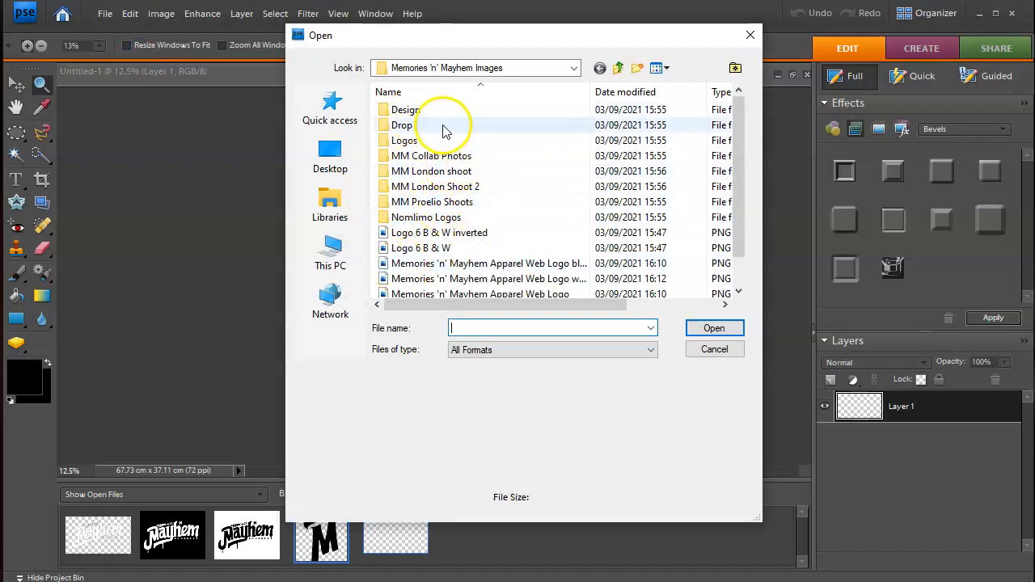
{"action": "left_click", "coordinate": [413, 111]}
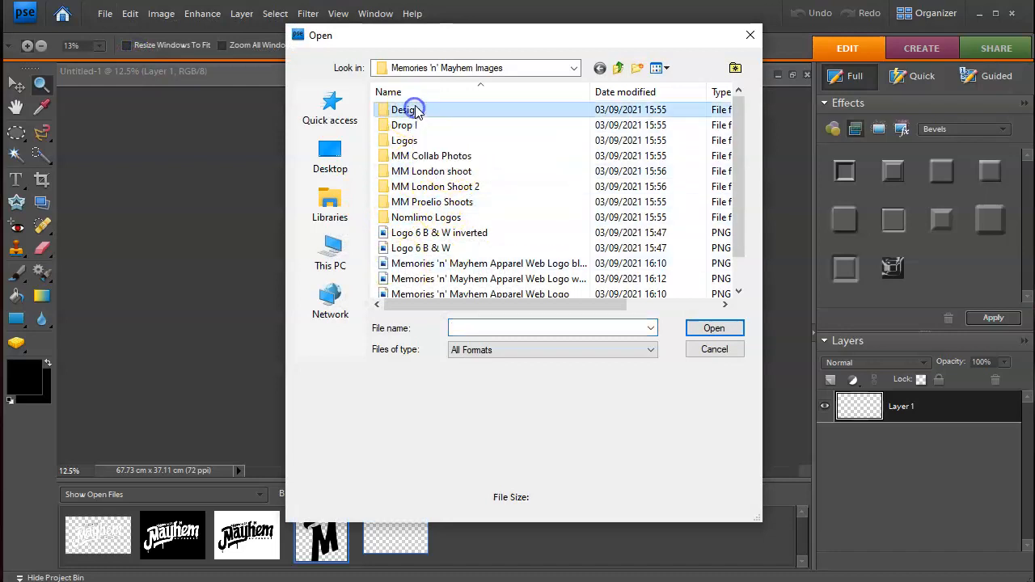
{"action": "left_click", "coordinate": [384, 113]}
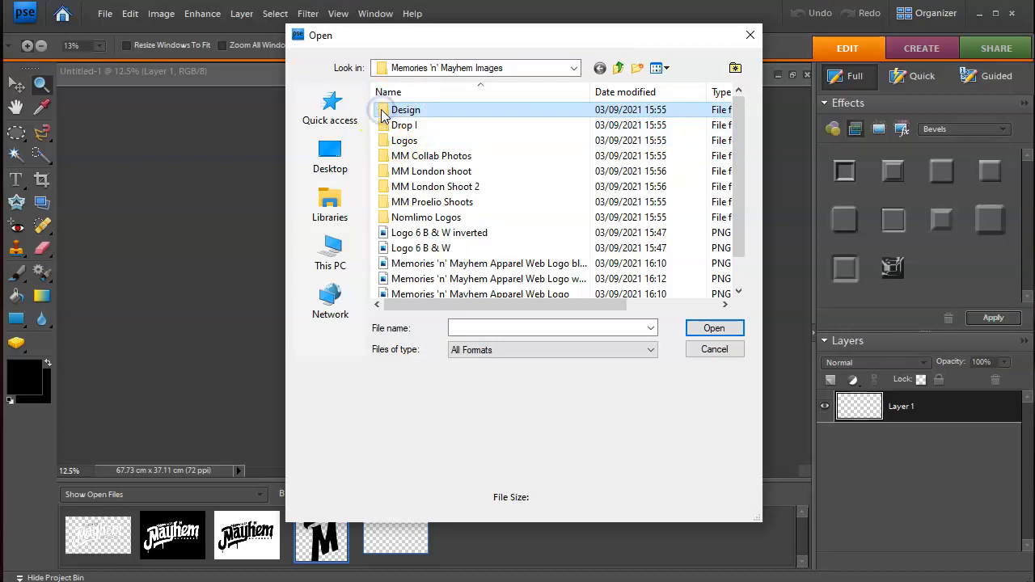
{"action": "double_click", "coordinate": [383, 114]}
{"action": "double_click", "coordinate": [385, 114]}
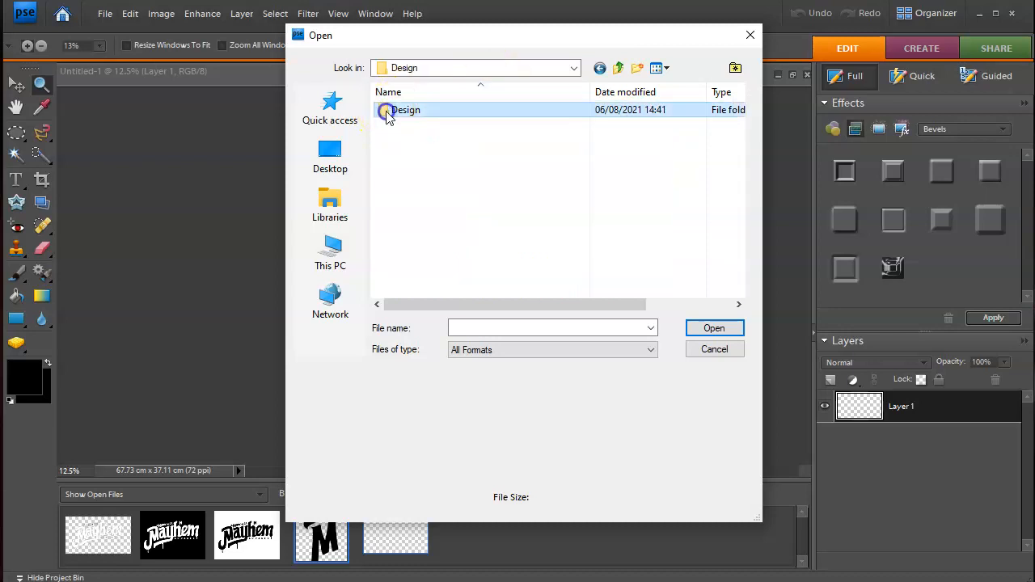
{"action": "left_click", "coordinate": [618, 69]}
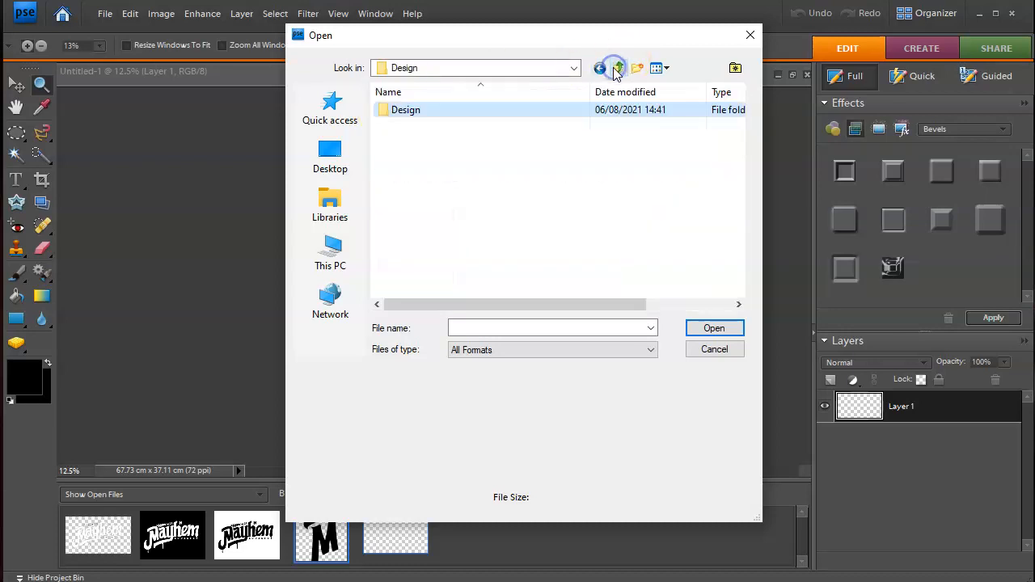
{"action": "left_click", "coordinate": [621, 70]}
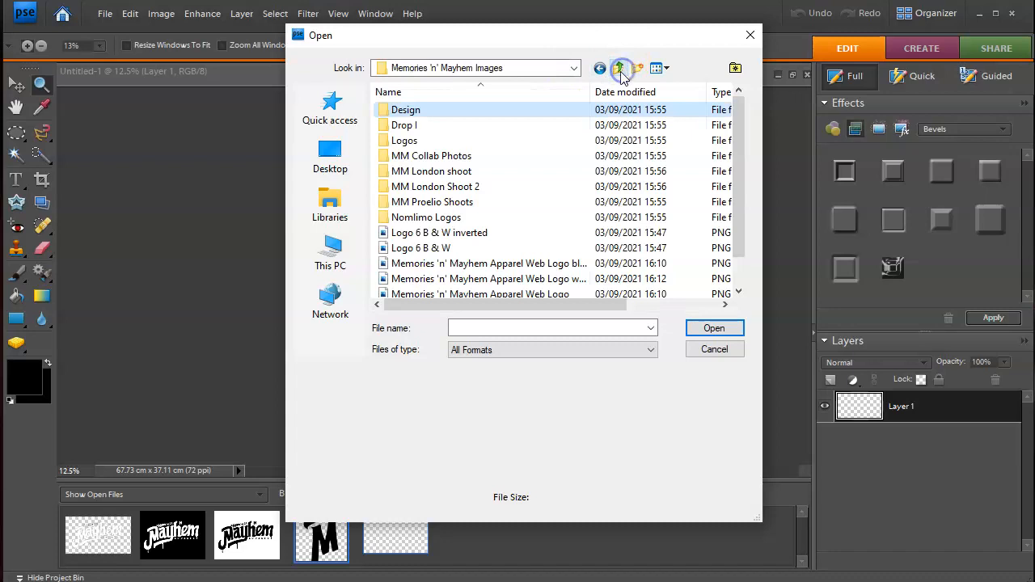
Go into the nested MM London shoot folder and display its photos as the largest thumbnails
{"action": "double_click", "coordinate": [383, 174]}
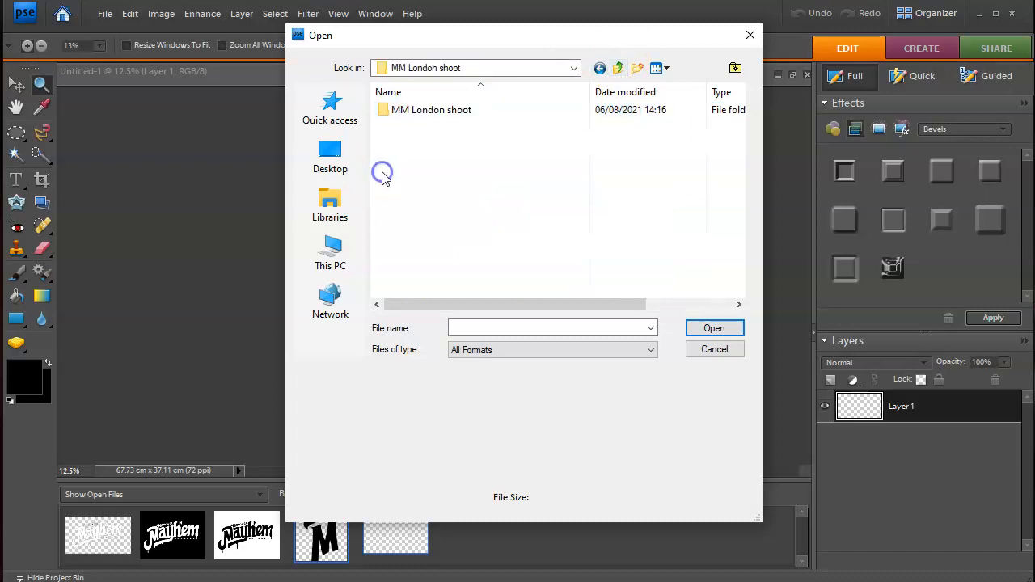
{"action": "double_click", "coordinate": [385, 111]}
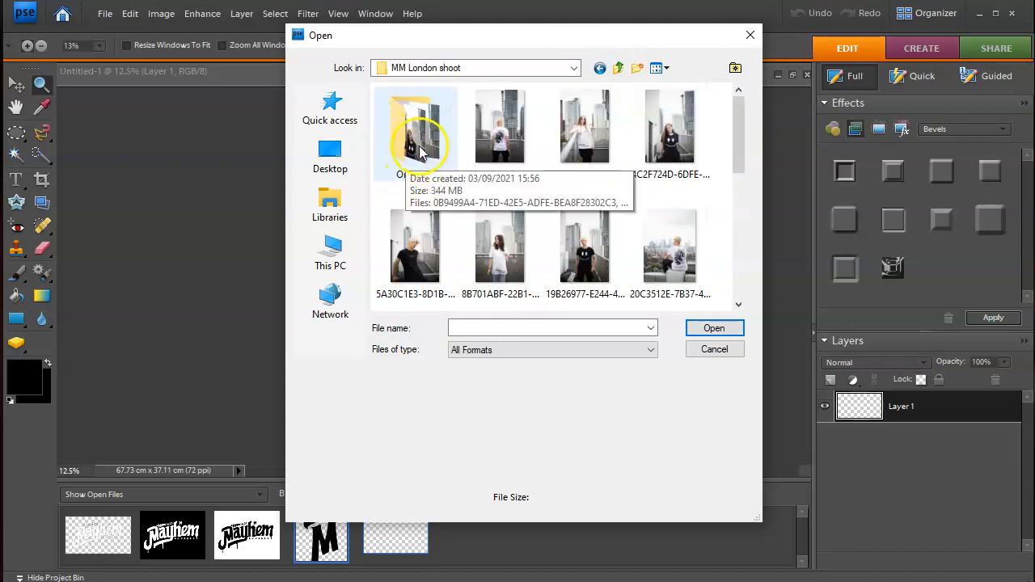
{"action": "left_click", "coordinate": [664, 70]}
{"action": "left_click", "coordinate": [635, 99]}
{"action": "left_click_drag", "start_coordinate": [696, 35], "coordinate": [613, 15]}
Find and open photo 20C3512E-7B37-469B-AFA4-D5988662D386, the blond model seated with his back to the camera above the city
{"action": "scroll", "coordinate": [513, 205], "scroll_direction": "down", "scroll_amount": 5}
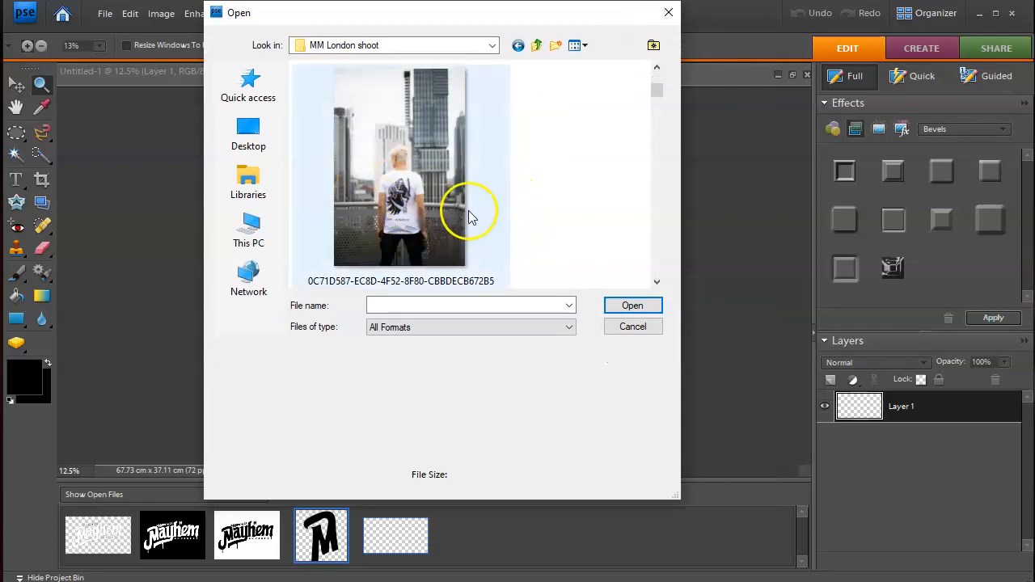
{"action": "scroll", "coordinate": [485, 219], "scroll_direction": "down", "scroll_amount": 5}
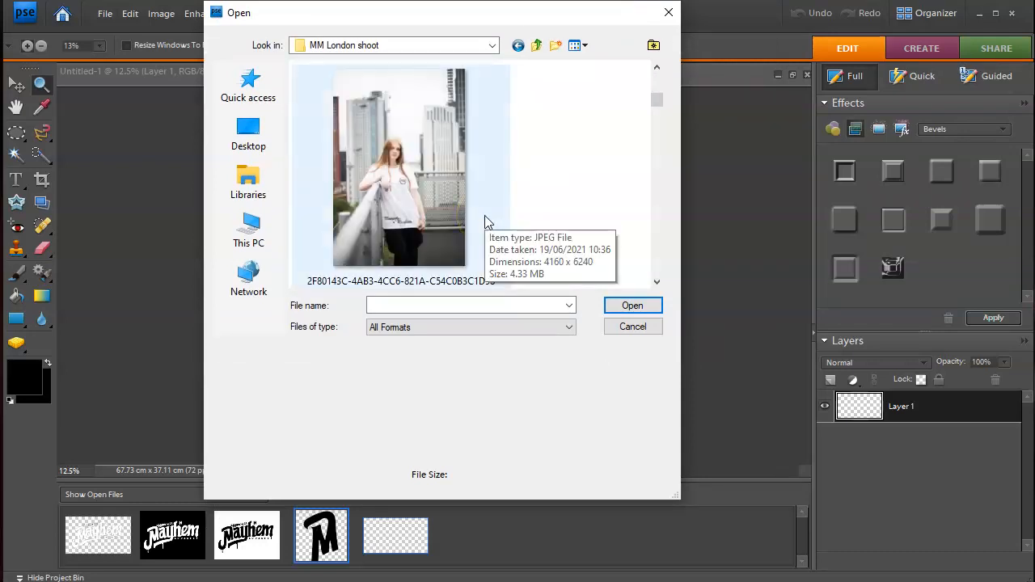
{"action": "scroll", "coordinate": [505, 220], "scroll_direction": "down", "scroll_amount": 5}
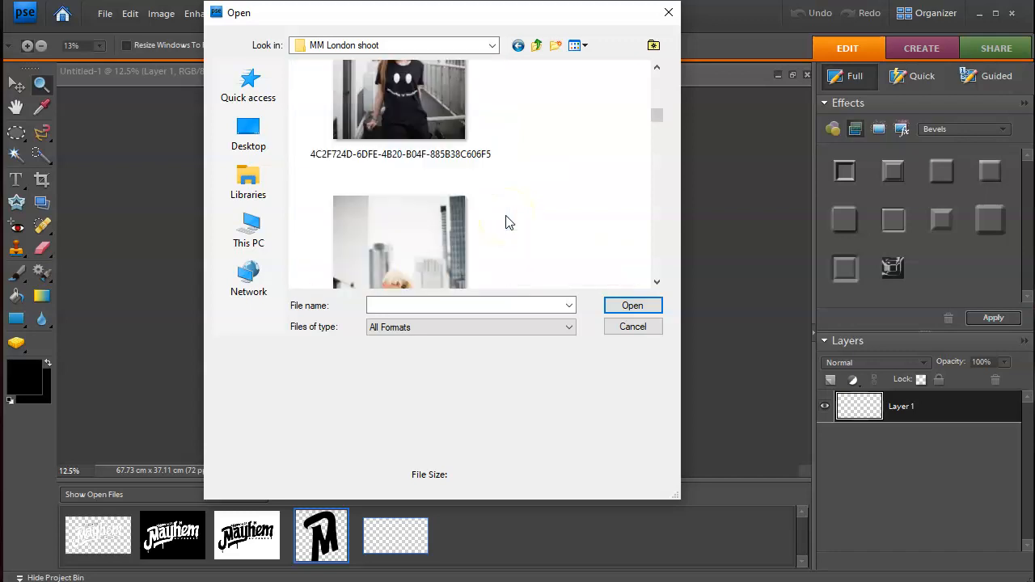
{"action": "scroll", "coordinate": [506, 218], "scroll_direction": "down", "scroll_amount": 3}
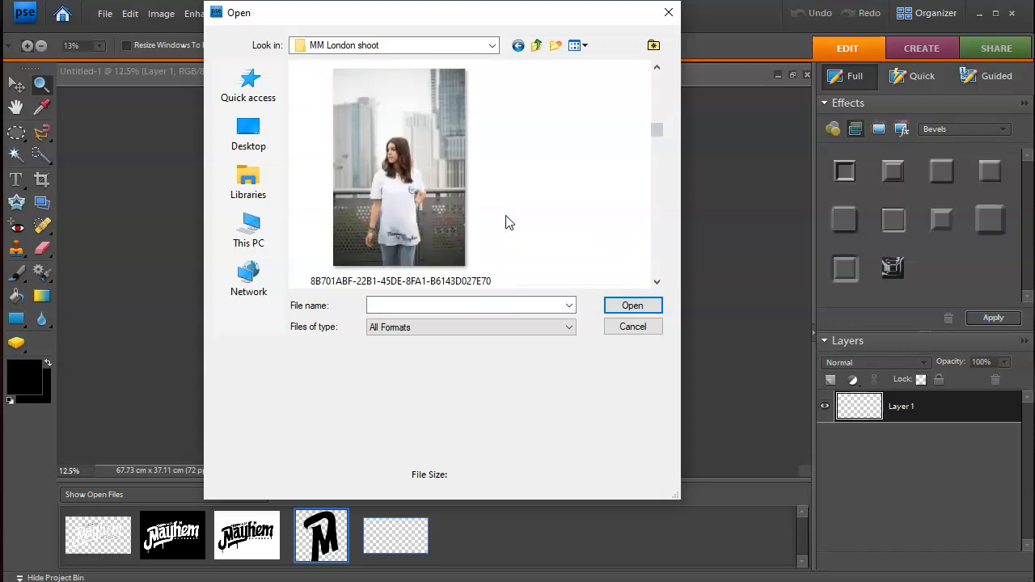
{"action": "scroll", "coordinate": [506, 220], "scroll_direction": "down", "scroll_amount": 4}
{"action": "scroll", "coordinate": [507, 220], "scroll_direction": "down", "scroll_amount": 2}
{"action": "scroll", "coordinate": [506, 220], "scroll_direction": "down", "scroll_amount": 3}
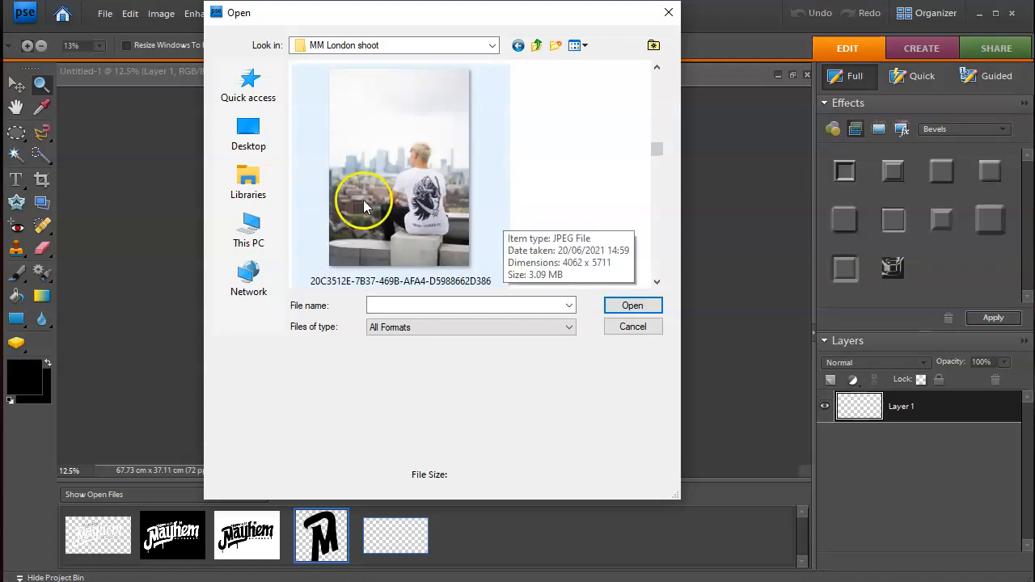
{"action": "left_click", "coordinate": [403, 212]}
{"action": "double_click", "coordinate": [404, 212]}
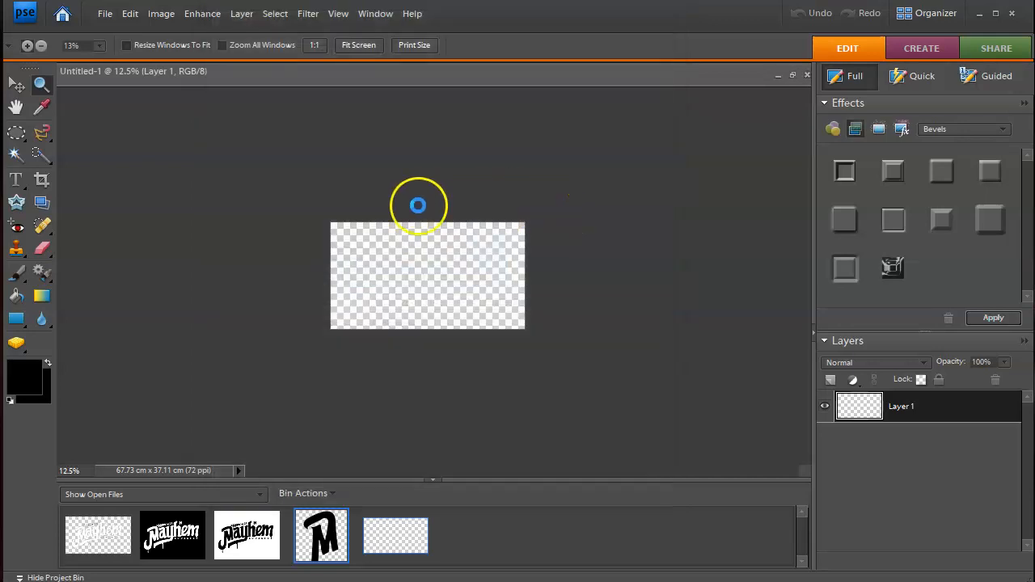
Copy the entire rooftop photo and paste it into the blank 1920 x 1052 document
{"action": "left_click", "coordinate": [275, 14]}
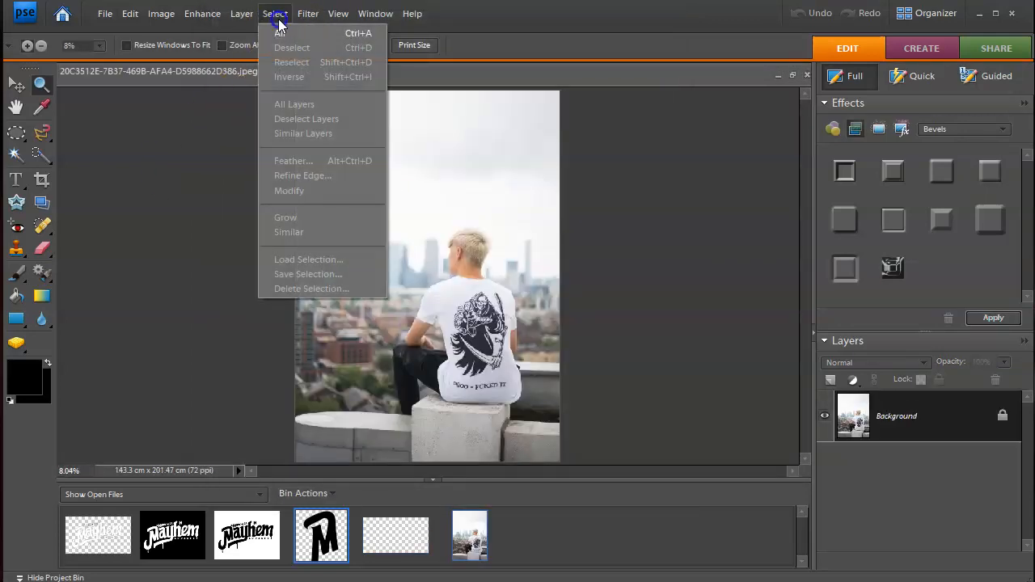
{"action": "left_click", "coordinate": [281, 33]}
{"action": "left_click", "coordinate": [129, 14]}
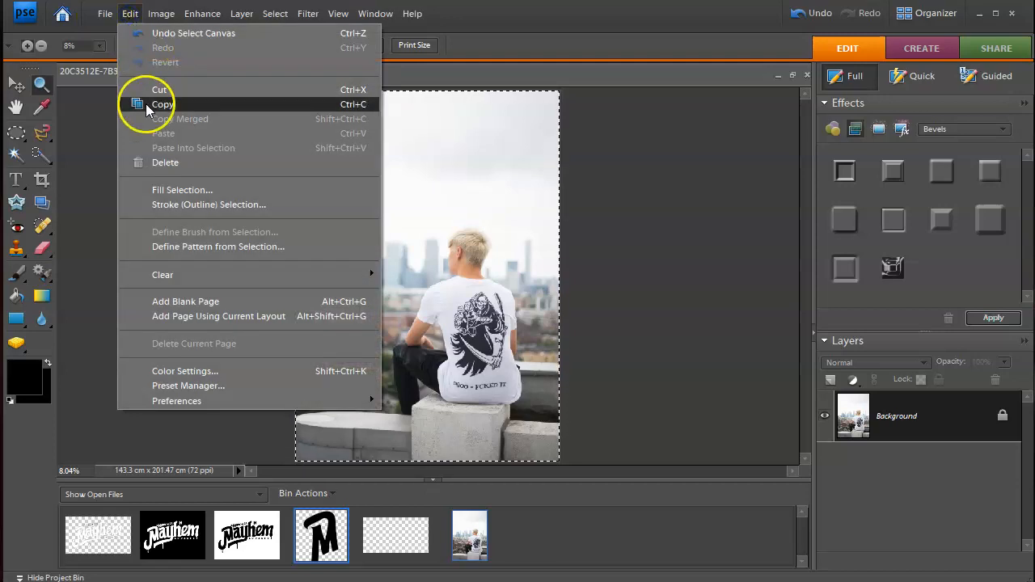
{"action": "left_click", "coordinate": [159, 105]}
{"action": "left_click", "coordinate": [383, 527]}
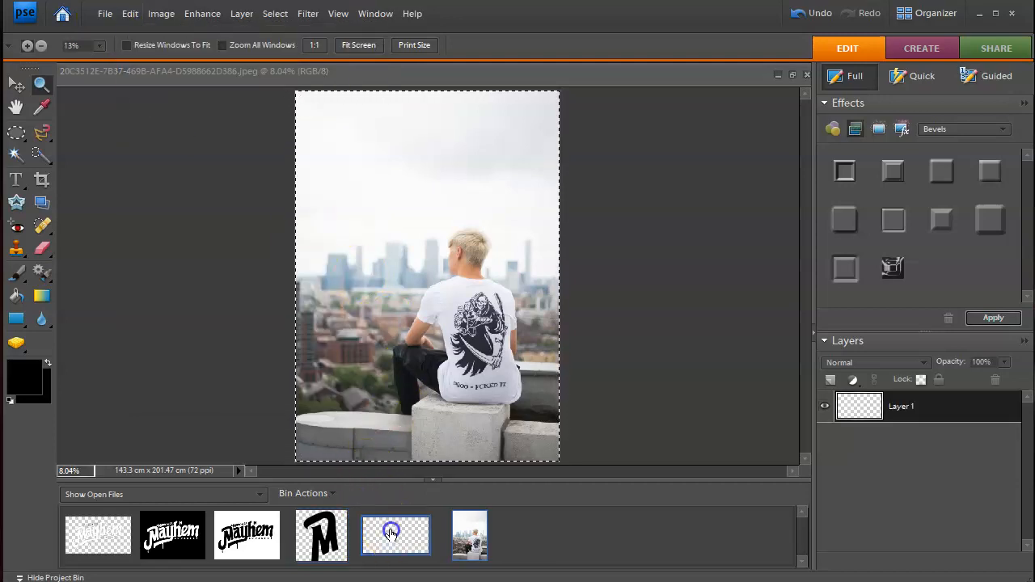
{"action": "left_click", "coordinate": [129, 14]}
{"action": "left_click", "coordinate": [163, 133]}
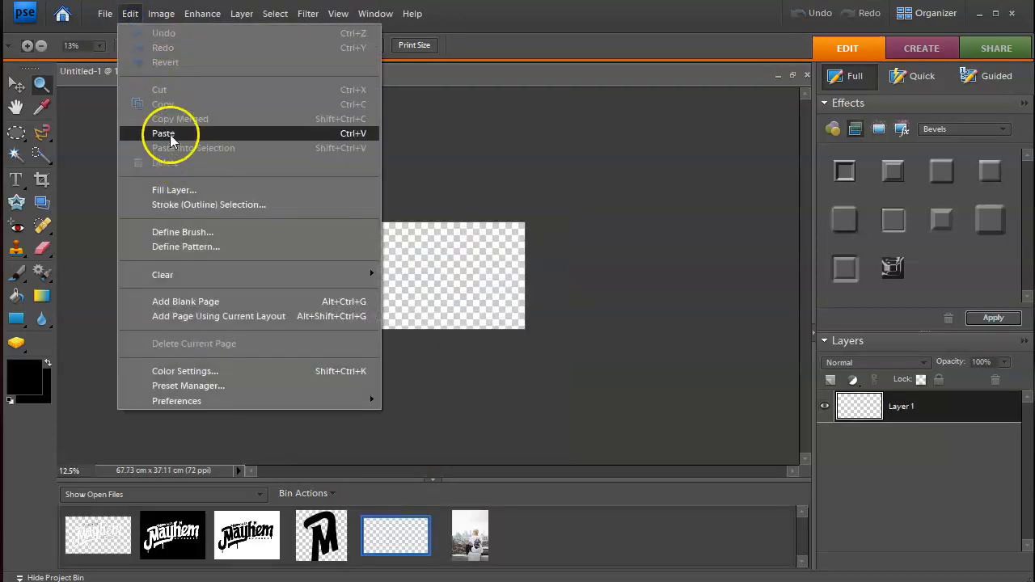
Scale the pasted photo down proportionally to about 50.4%, keeping it slightly wider than the canvas
{"action": "left_click", "coordinate": [17, 85]}
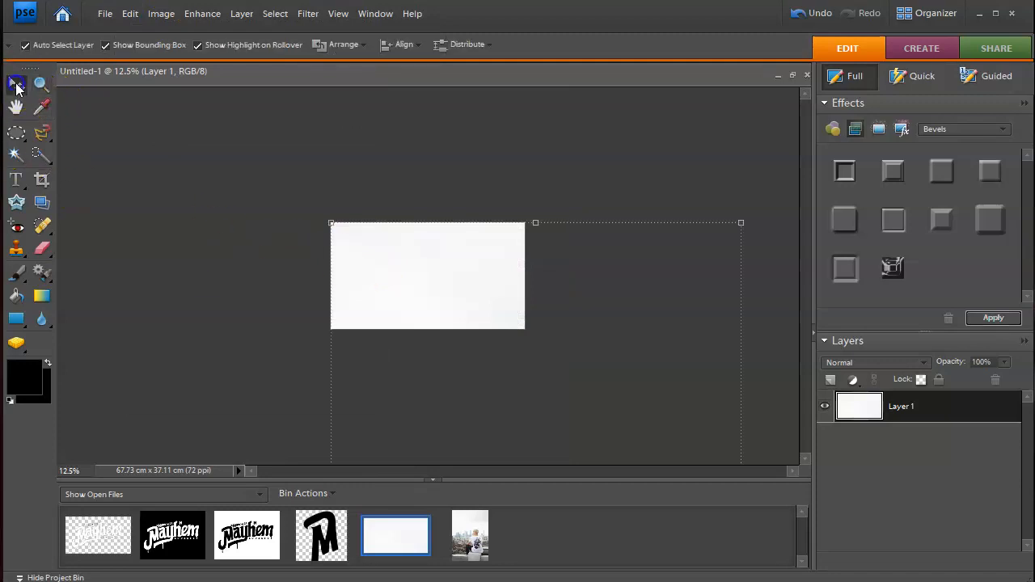
{"action": "left_click_drag", "start_coordinate": [742, 223], "coordinate": [560, 331]}
{"action": "left_click_drag", "start_coordinate": [512, 458], "coordinate": [502, 151]}
{"action": "left_click_drag", "start_coordinate": [574, 128], "coordinate": [519, 184]}
Reposition the scaled photo so the model's printed T-shirt and the skyline fill the canvas, and commit the transformation
{"action": "left_click_drag", "start_coordinate": [472, 266], "coordinate": [483, 175]}
{"action": "key", "text": "Left"}
{"action": "key", "text": "Left"}
{"action": "key", "text": "Left"}
{"action": "key", "text": "Left"}
{"action": "key", "text": "Left"}
{"action": "key", "text": "Left"}
{"action": "key", "text": "Left"}
{"action": "key", "text": "Left"}
{"action": "key", "text": "Up"}
{"action": "key", "text": "Up"}
{"action": "key", "text": "Up"}
{"action": "key", "text": "Up"}
{"action": "key", "text": "Up"}
{"action": "key", "text": "Up"}
{"action": "key", "text": "Up"}
{"action": "key", "text": "Up"}
{"action": "key", "text": "Up"}
{"action": "key", "text": "Up"}
{"action": "key", "text": "Up"}
{"action": "key", "text": "Up"}
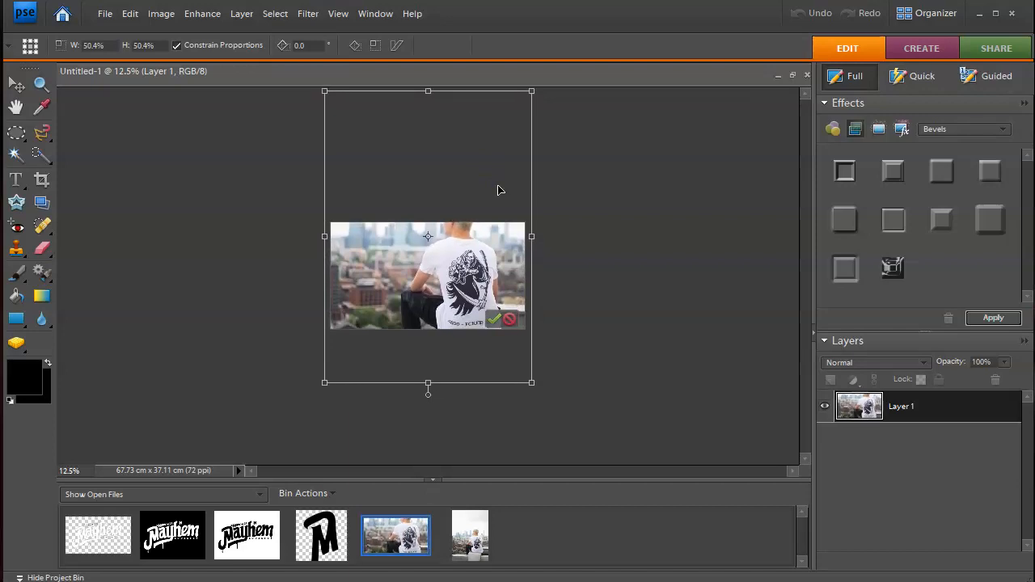
{"action": "left_click", "coordinate": [494, 320]}
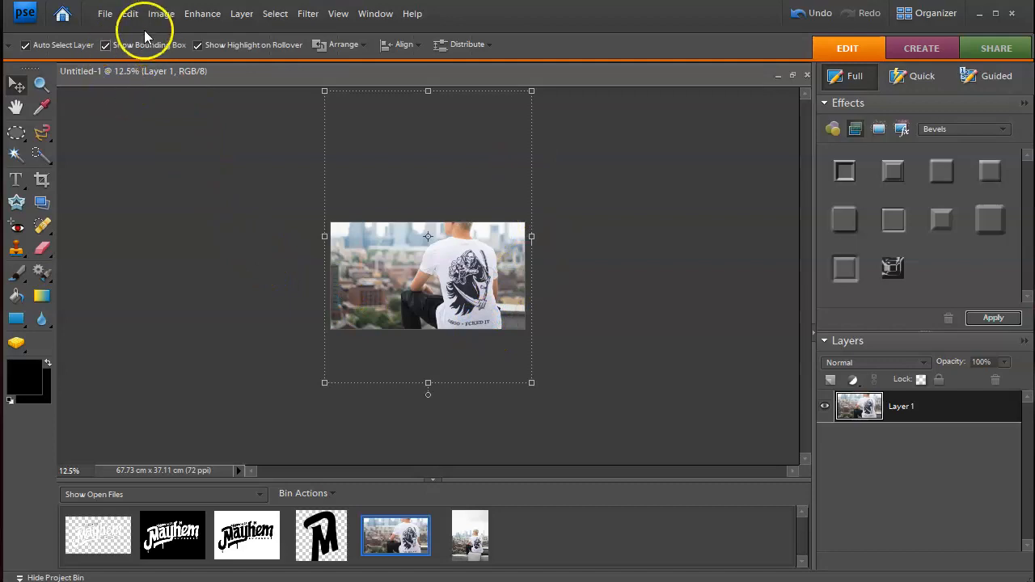
{"action": "left_click", "coordinate": [159, 13]}
{"action": "left_click", "coordinate": [130, 14]}
{"action": "left_click", "coordinate": [103, 153]}
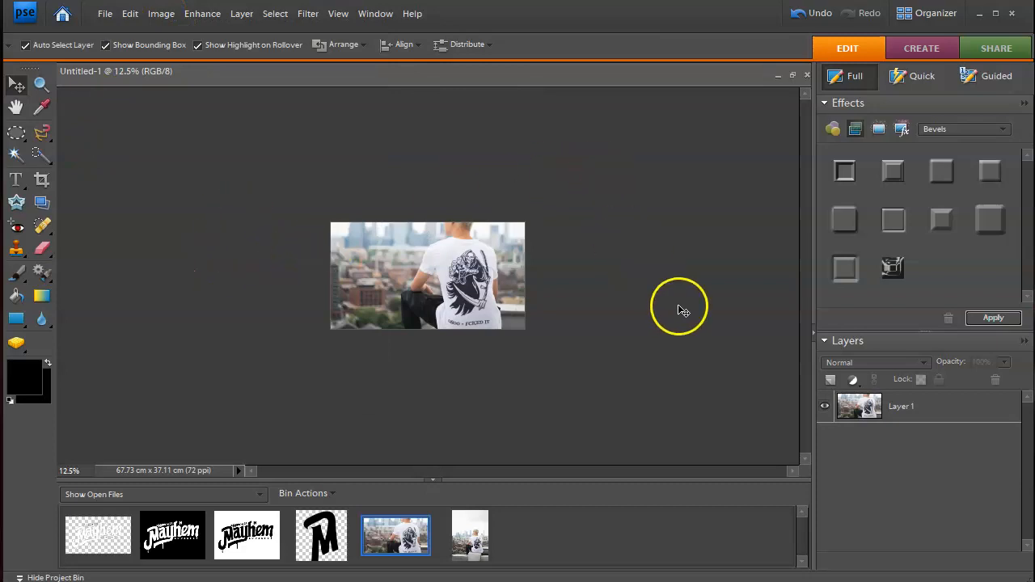
Nudge the photo layer slightly to the right within the canvas and deselect it
{"action": "left_click", "coordinate": [501, 301]}
{"action": "key", "text": "Right"}
{"action": "key", "text": "Right"}
{"action": "key", "text": "Right"}
{"action": "key", "text": "Right"}
{"action": "key", "text": "Right"}
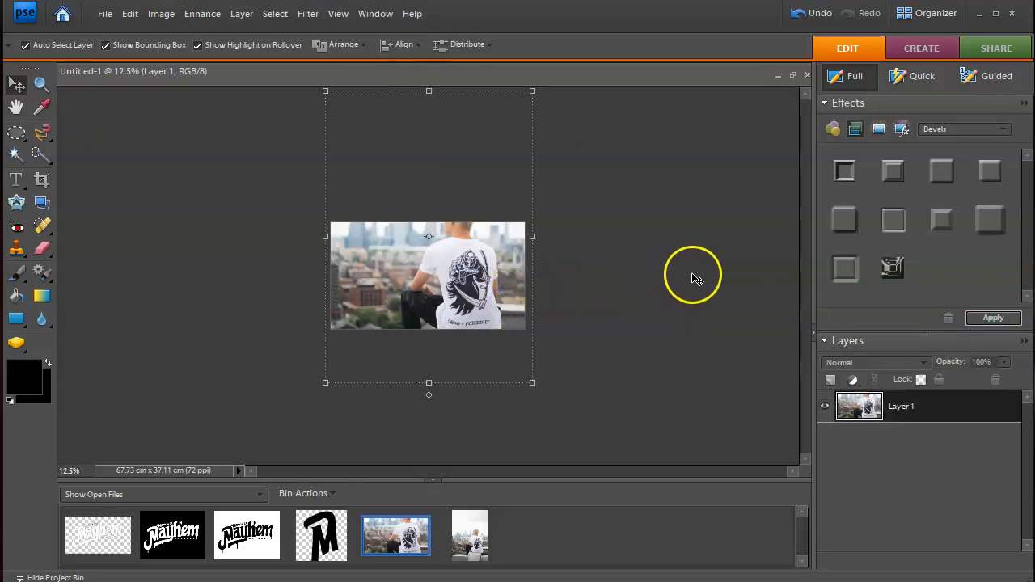
{"action": "left_click", "coordinate": [670, 277]}
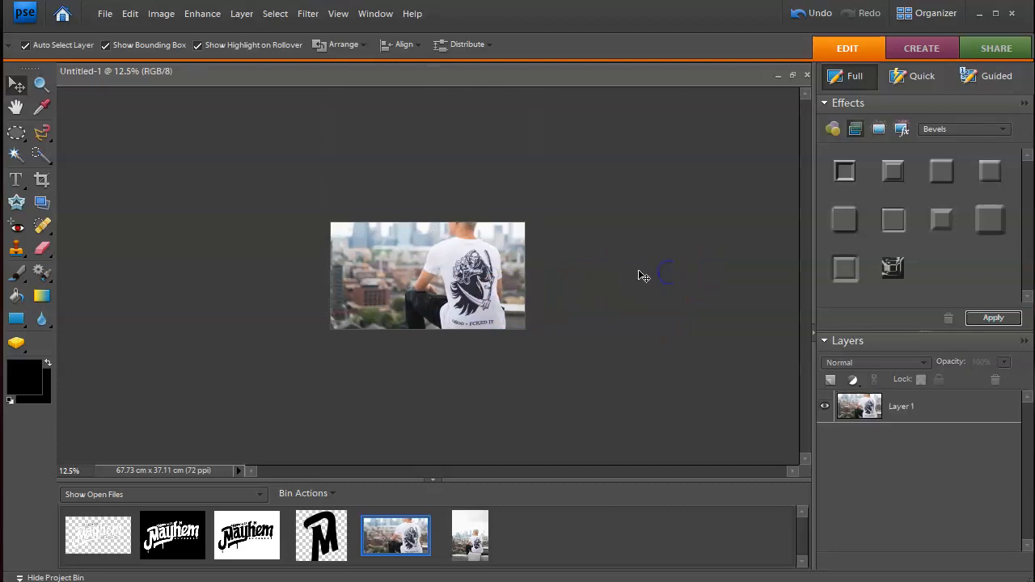
Save the hero image as the JPEG "Memories 'n' Mayhem Apparel" in the MM London shoot folder at quality 10, Maximum, progressive
{"action": "left_click", "coordinate": [105, 14]}
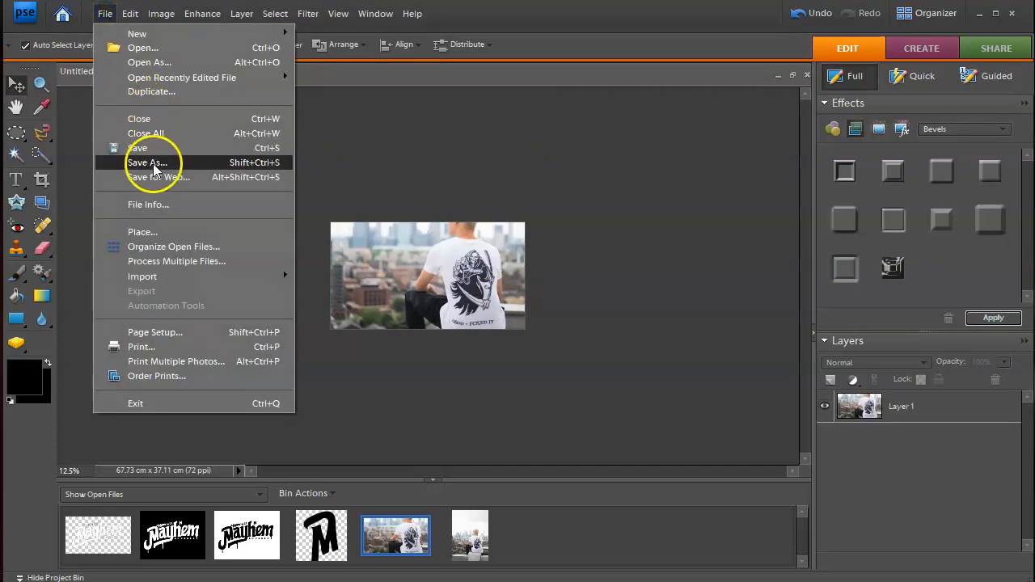
{"action": "left_click", "coordinate": [153, 164]}
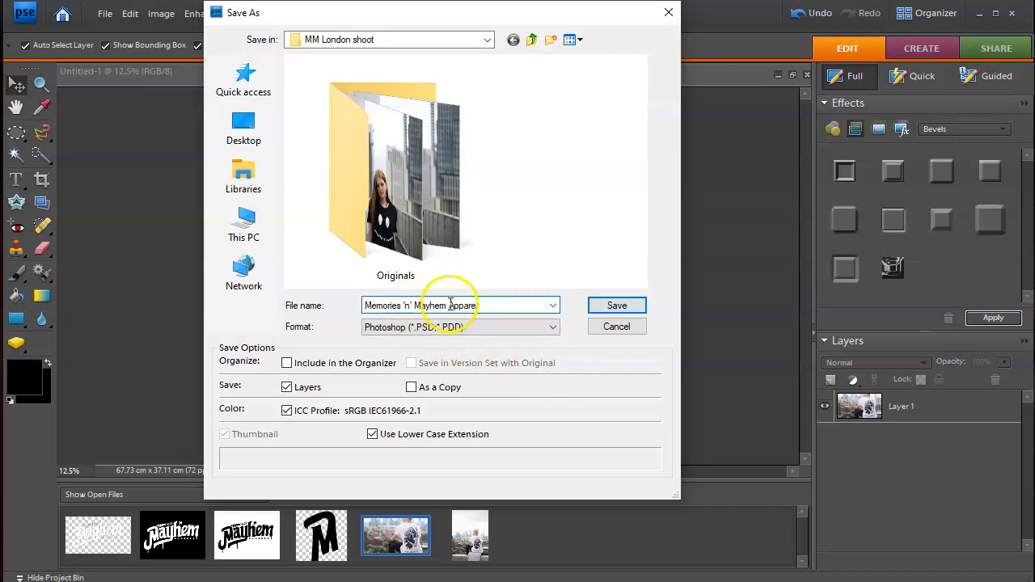
{"action": "left_click", "coordinate": [492, 327]}
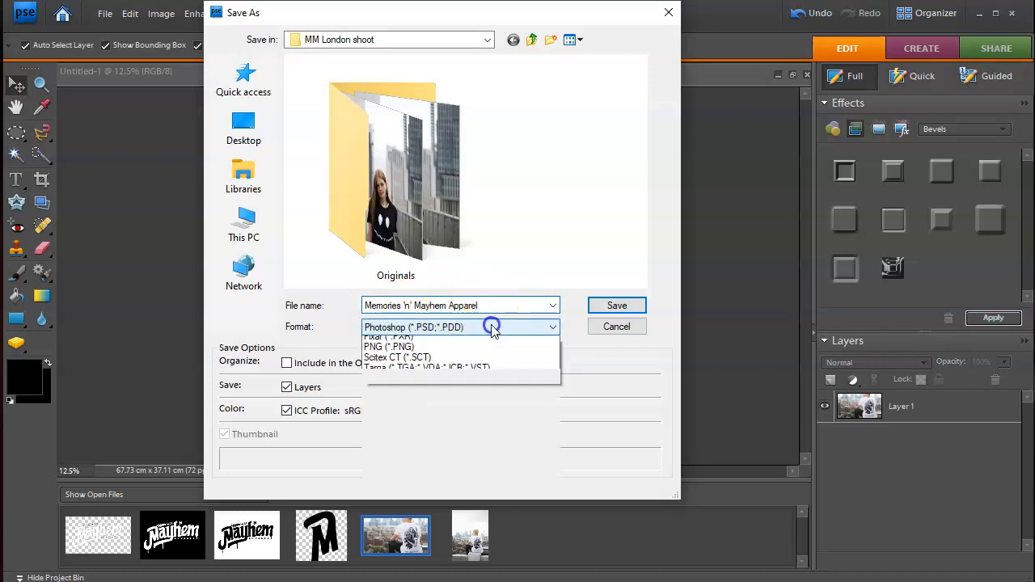
{"action": "left_click", "coordinate": [477, 395]}
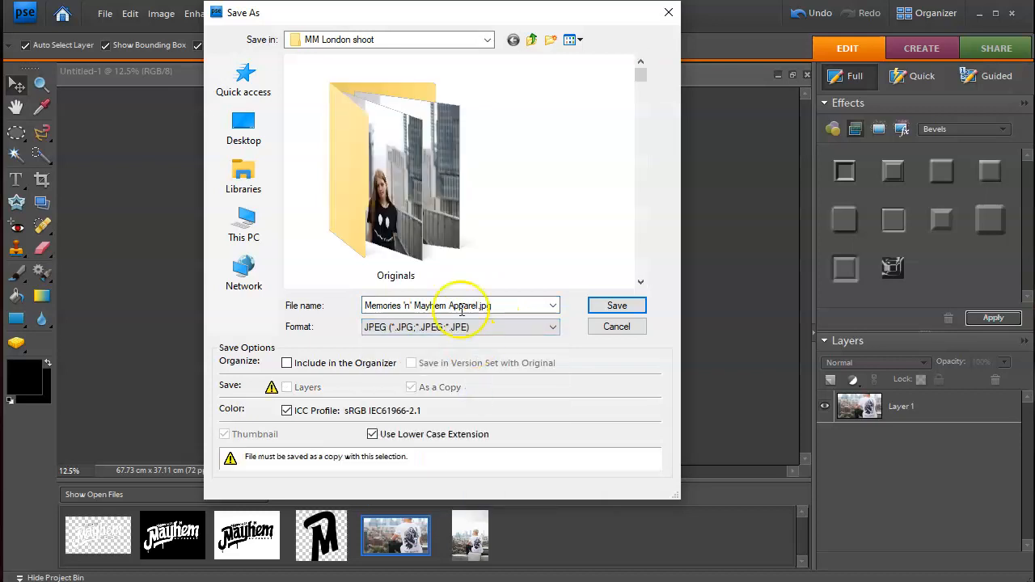
{"action": "left_click", "coordinate": [608, 305]}
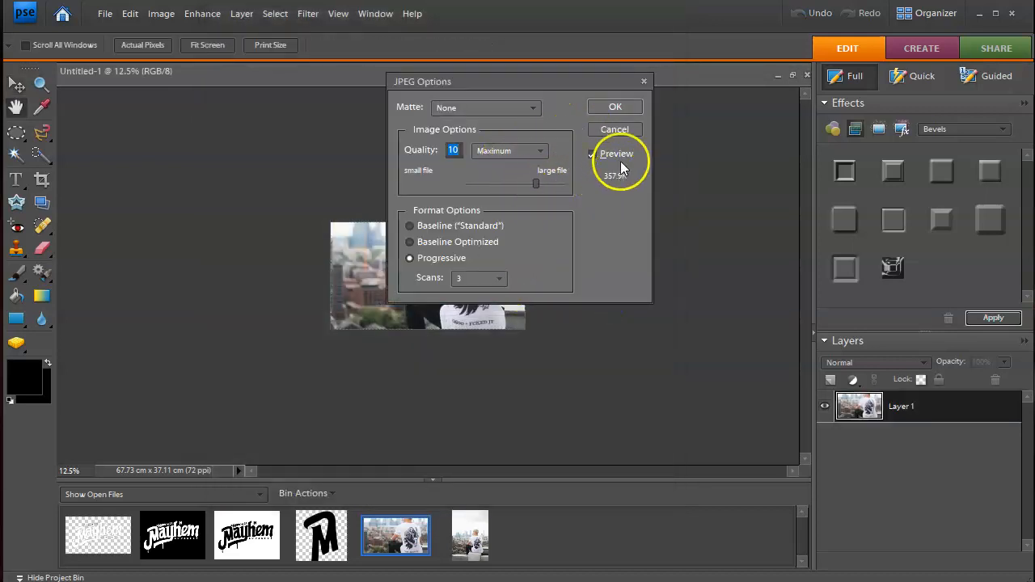
{"action": "left_click", "coordinate": [615, 107]}
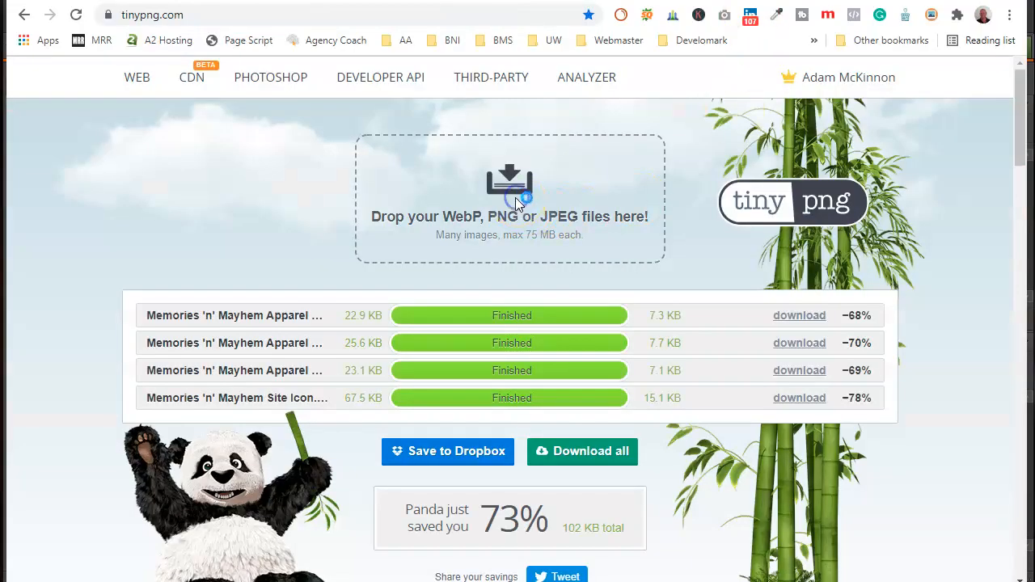
In TinyPNG, start choosing a file to compress and browse through Documents and A1 - Websites to the Memories 'n' Mayhem folder
{"action": "left_click", "coordinate": [506, 204]}
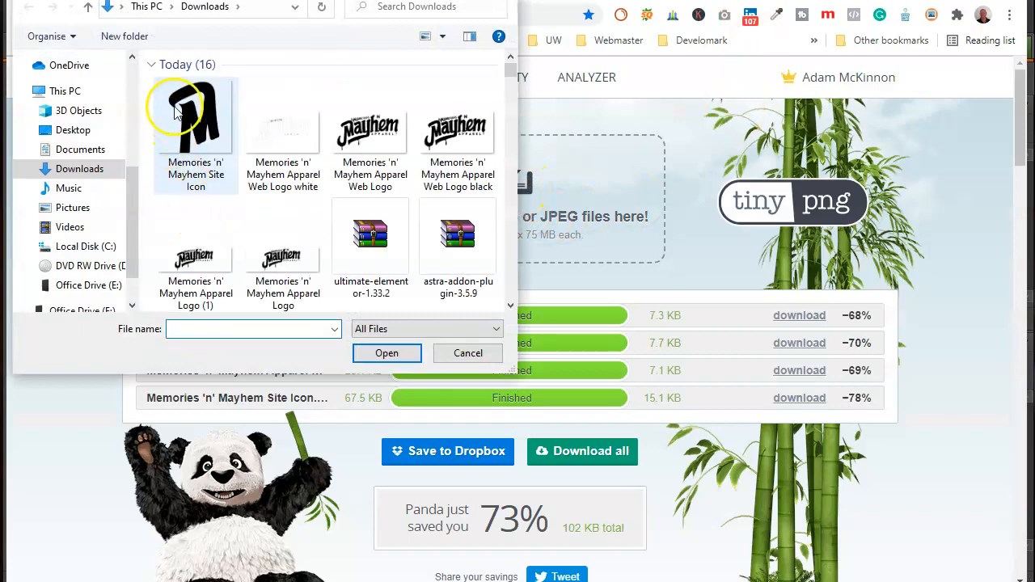
{"action": "left_click", "coordinate": [80, 150]}
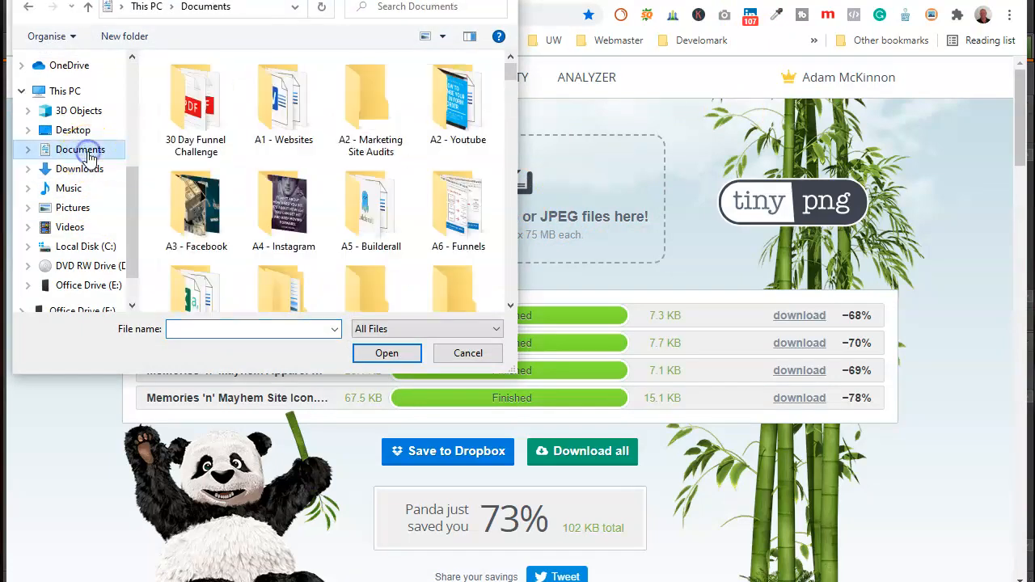
{"action": "double_click", "coordinate": [283, 109]}
{"action": "scroll", "coordinate": [308, 151], "scroll_direction": "down", "scroll_amount": 15}
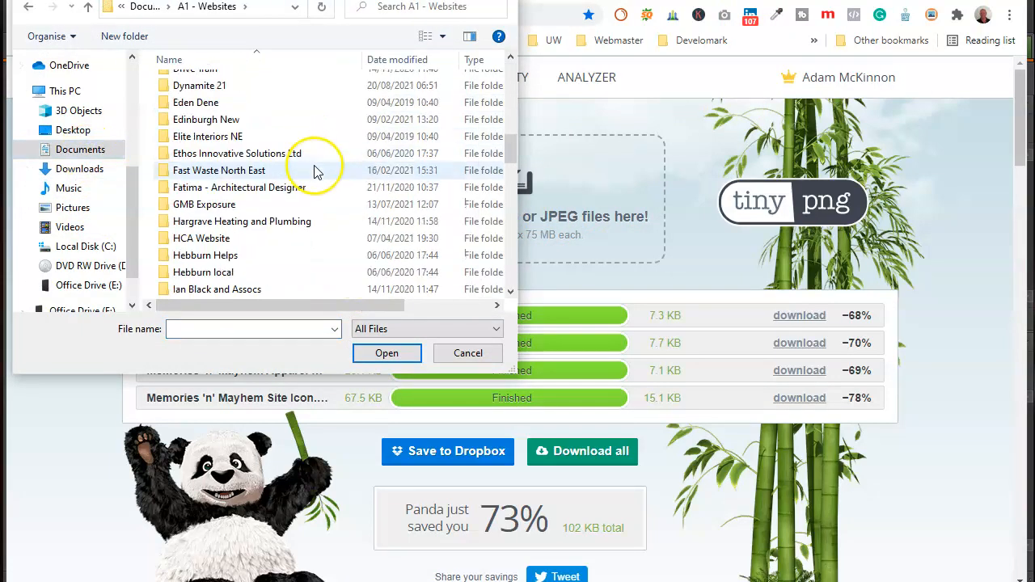
{"action": "scroll", "coordinate": [291, 180], "scroll_direction": "down", "scroll_amount": 3}
{"action": "left_click", "coordinate": [197, 138]}
{"action": "double_click", "coordinate": [197, 137]}
{"action": "double_click", "coordinate": [199, 85]}
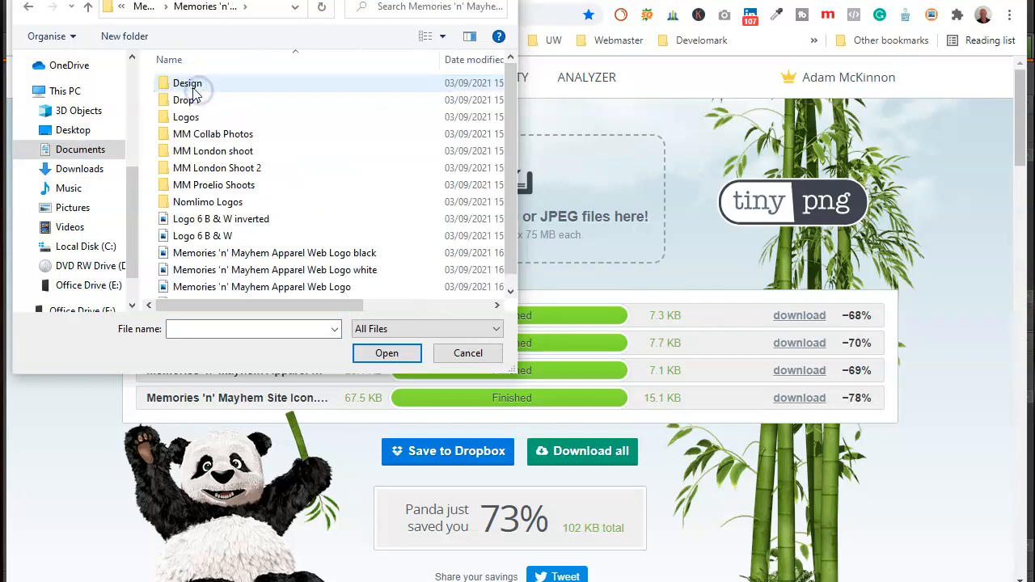
Compress "Memories 'n' Mayhem Apparel.jpg" from the nested MM London shoot folder and download the compressed copy
{"action": "double_click", "coordinate": [186, 152]}
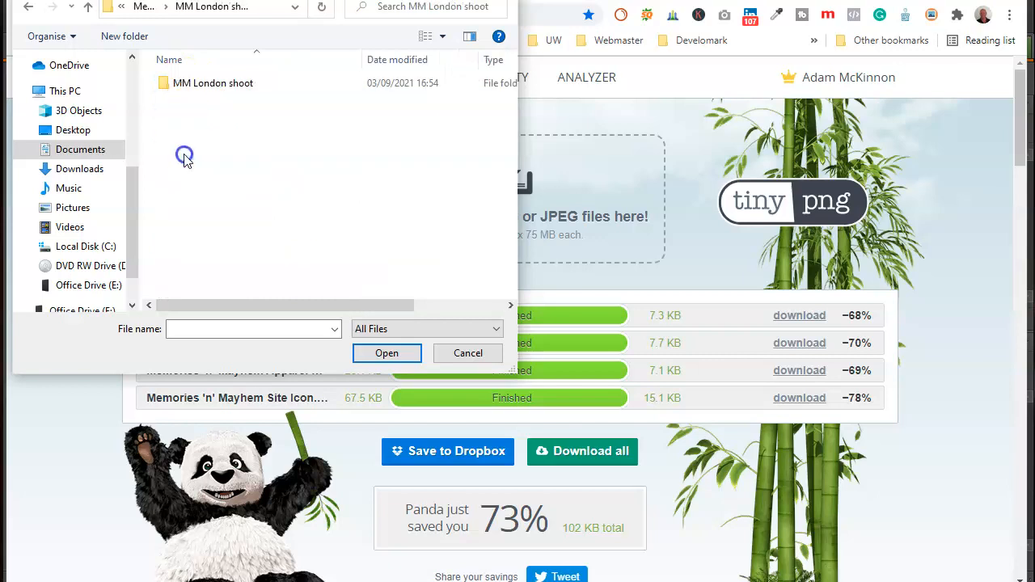
{"action": "double_click", "coordinate": [209, 83]}
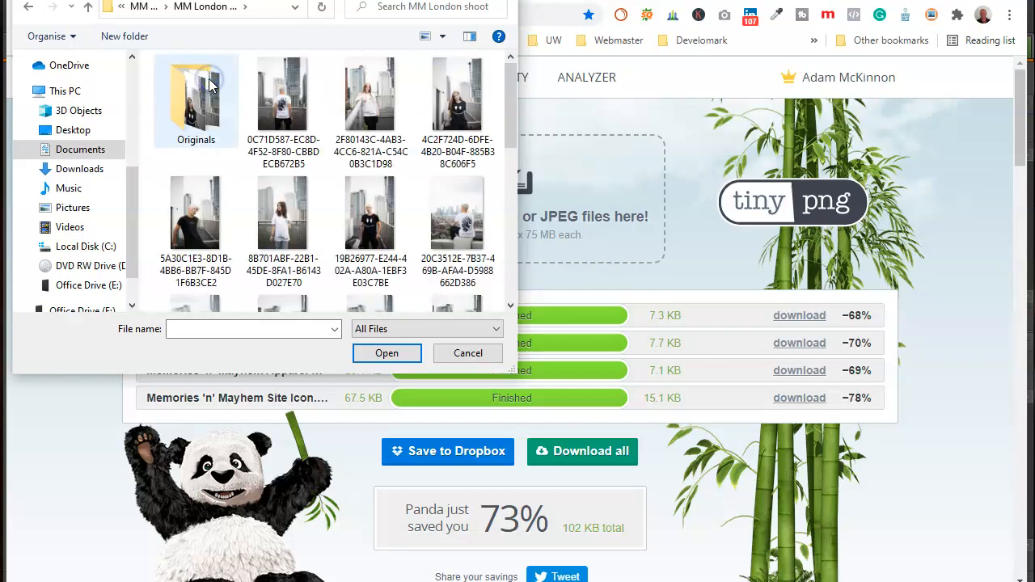
{"action": "scroll", "coordinate": [453, 185], "scroll_direction": "down", "scroll_amount": 5}
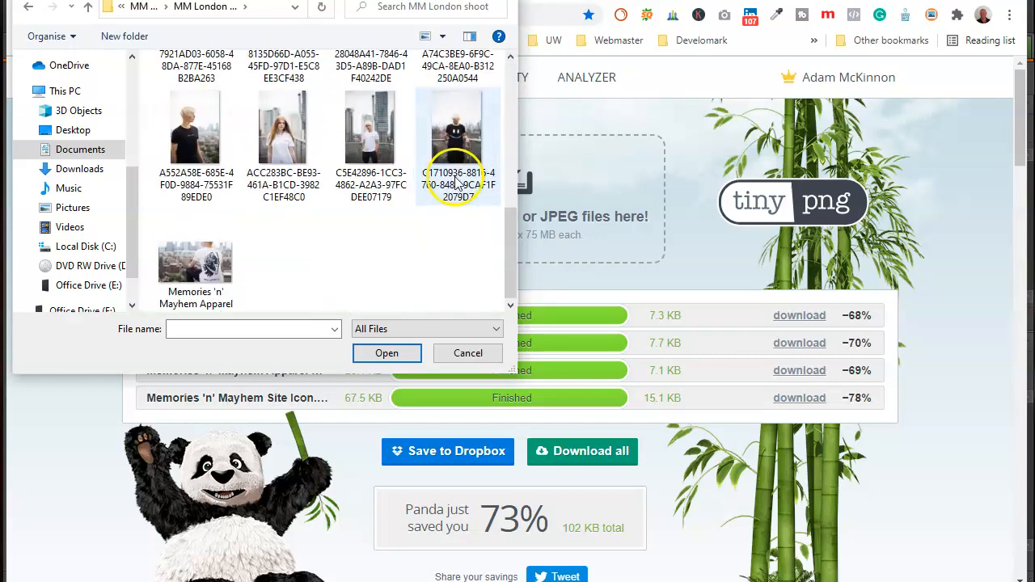
{"action": "double_click", "coordinate": [188, 261]}
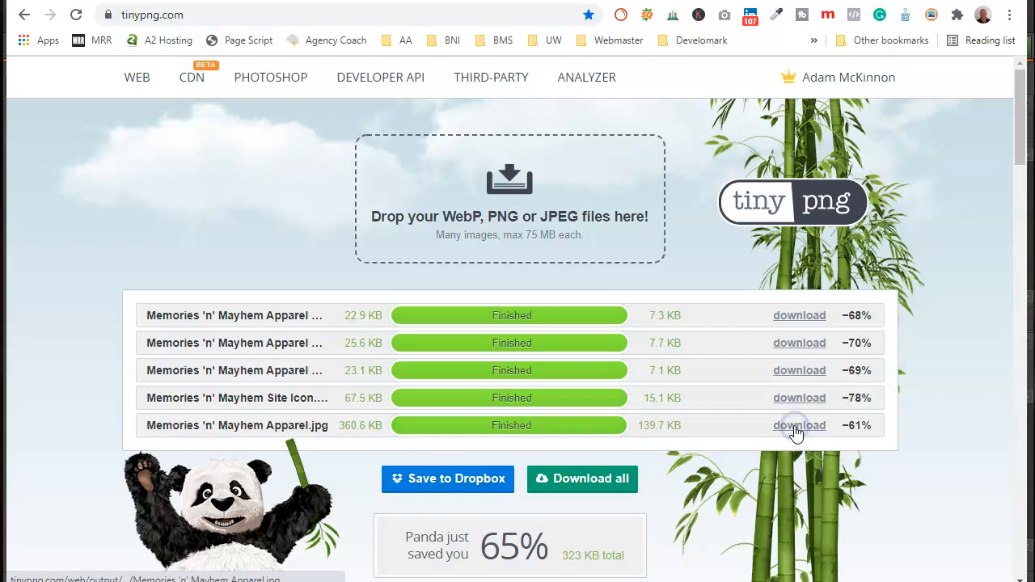
{"action": "left_click", "coordinate": [796, 428]}
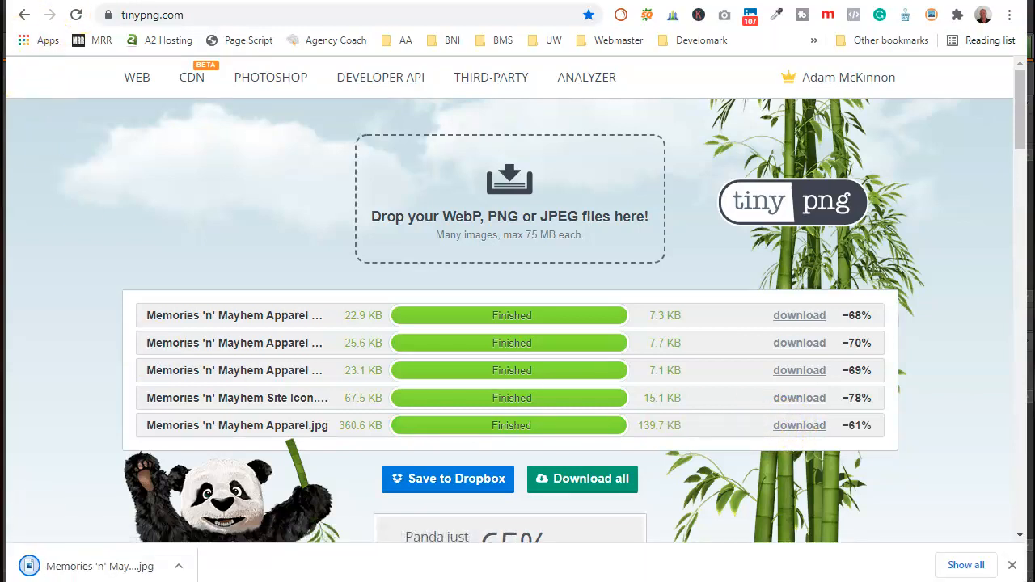
In the Elementor Home page, edit the hero section's background slideshow gallery and remove its two existing images
{"action": "left_click", "coordinate": [105, 12]}
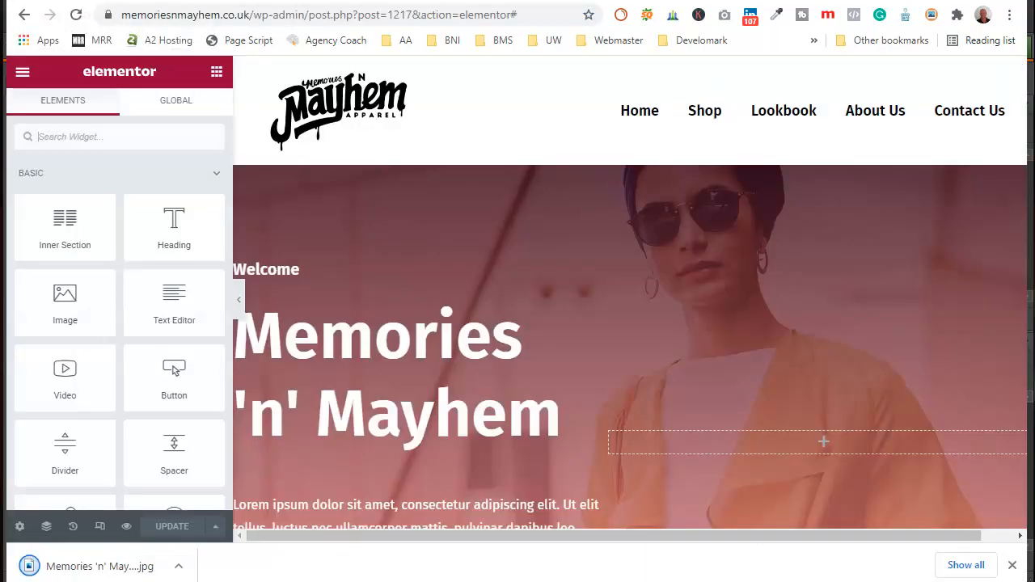
{"action": "left_click", "coordinate": [640, 158]}
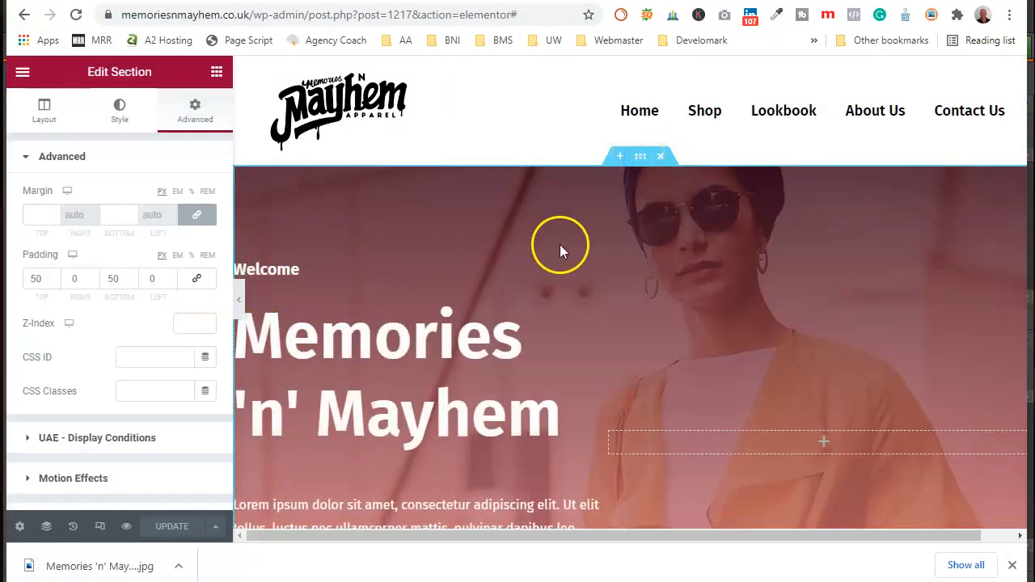
{"action": "left_click", "coordinate": [132, 124]}
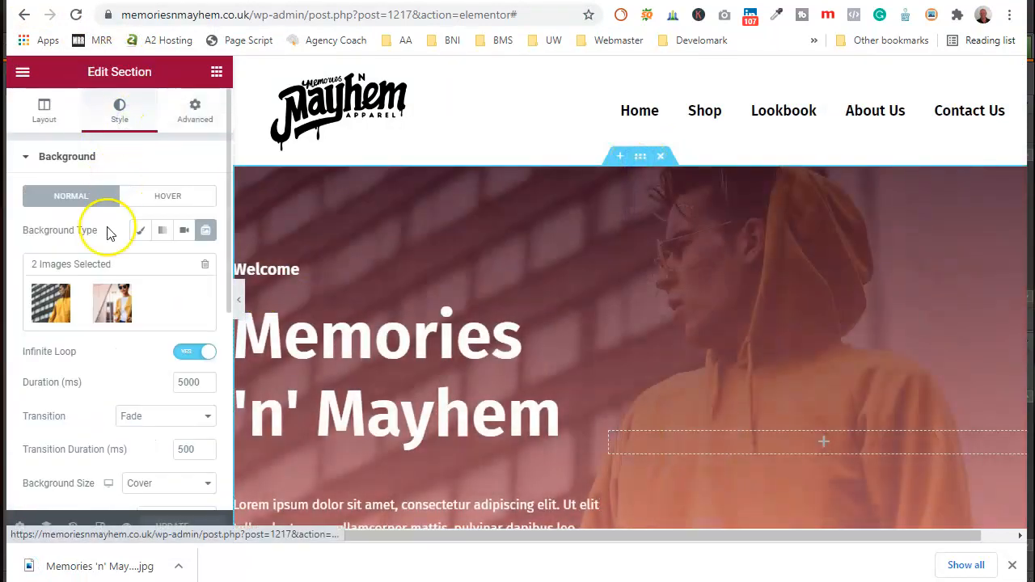
{"action": "left_click", "coordinate": [198, 296]}
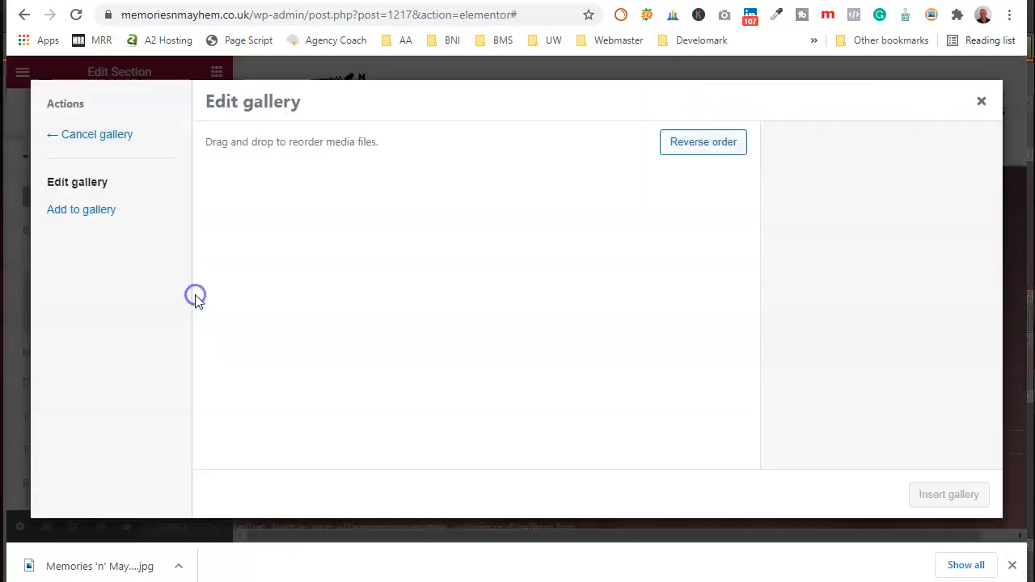
{"action": "left_click", "coordinate": [317, 204]}
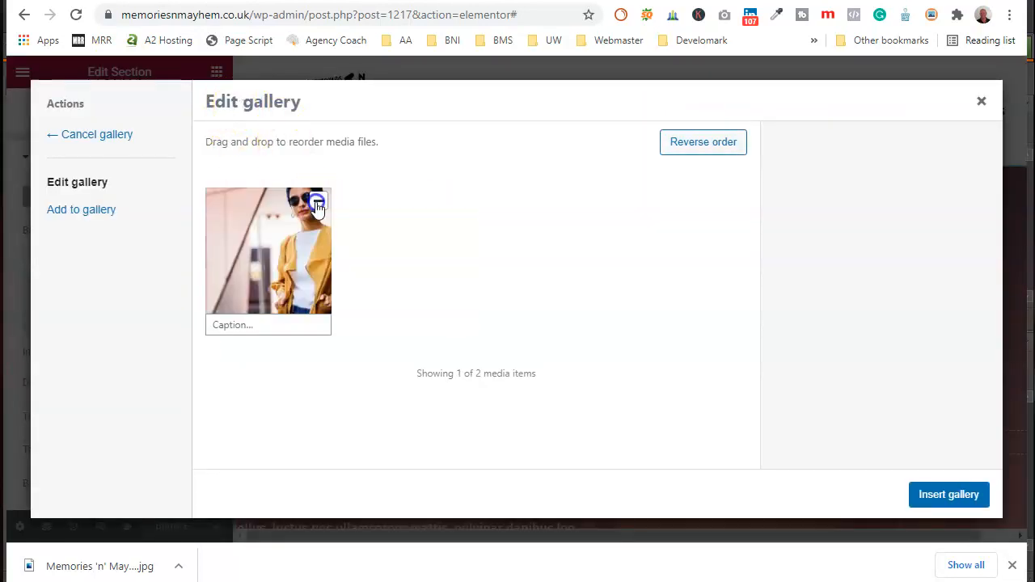
{"action": "left_click", "coordinate": [317, 204]}
Upload the compressed Memories 'n' Mayhem Apparel photo from the Downloads folder to the empty gallery
{"action": "left_click", "coordinate": [477, 339]}
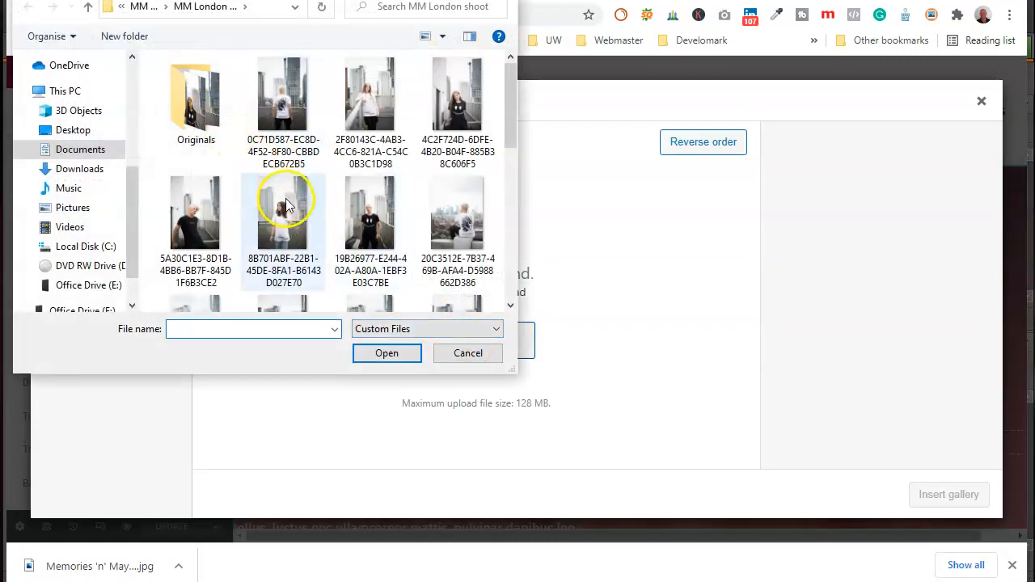
{"action": "scroll", "coordinate": [288, 206], "scroll_direction": "down", "scroll_amount": 2}
{"action": "left_click", "coordinate": [95, 171]}
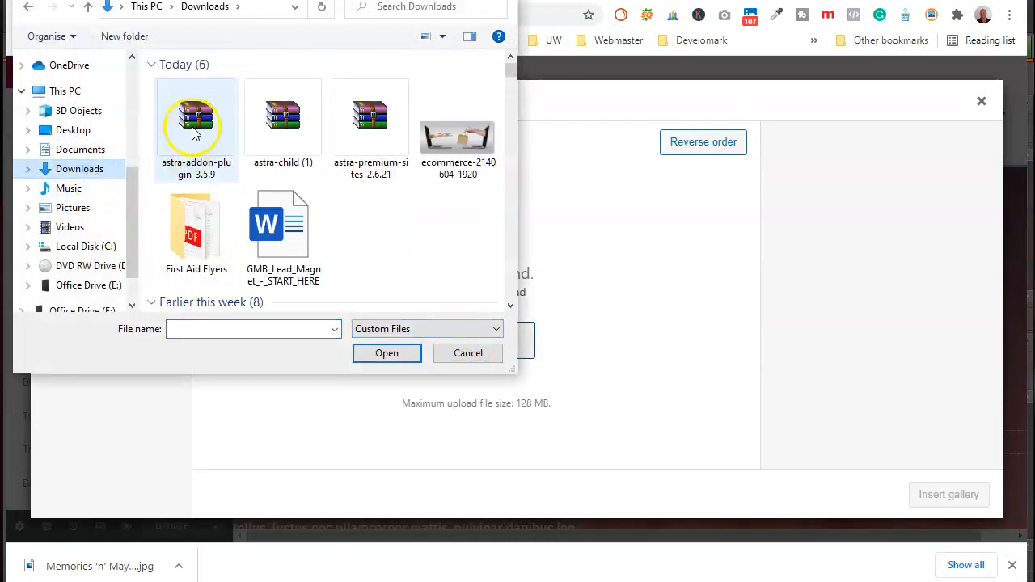
{"action": "double_click", "coordinate": [201, 125]}
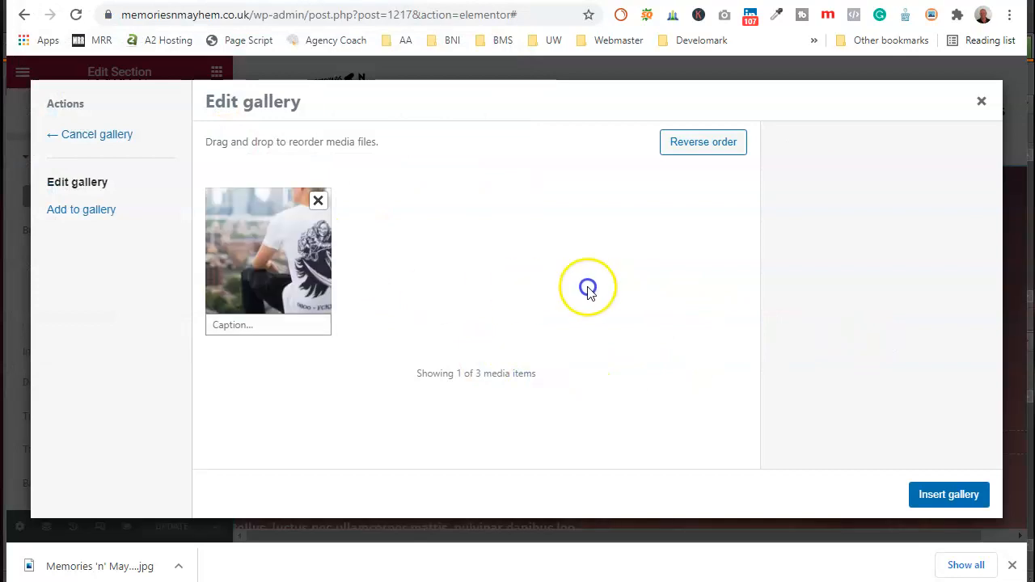
Copy the uploaded photo's title, "Memories 'n' Mayhem Apparel", into its alt text
{"action": "left_click", "coordinate": [300, 261]}
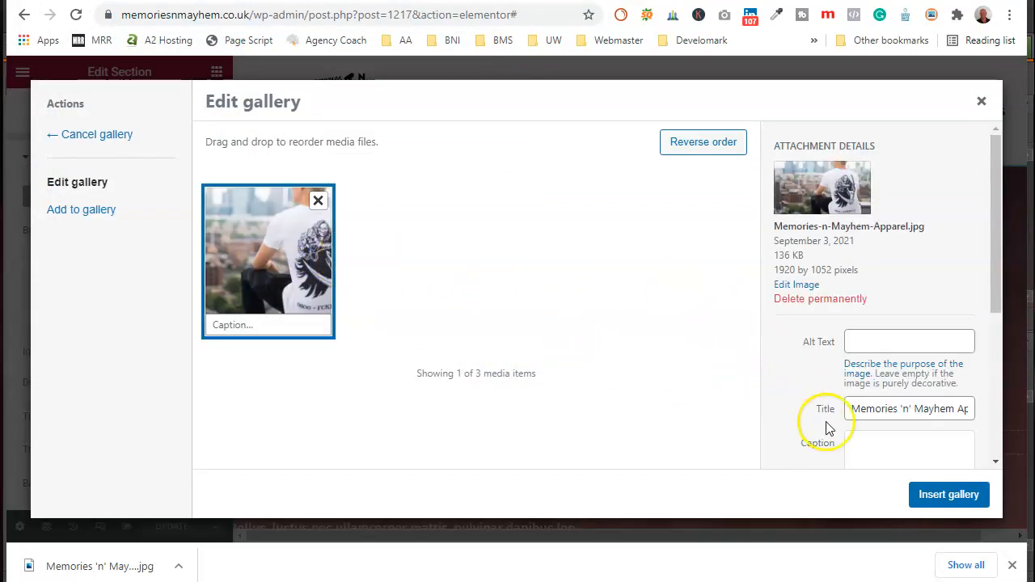
{"action": "triple_click", "coordinate": [860, 408]}
{"action": "right_click", "coordinate": [873, 409]}
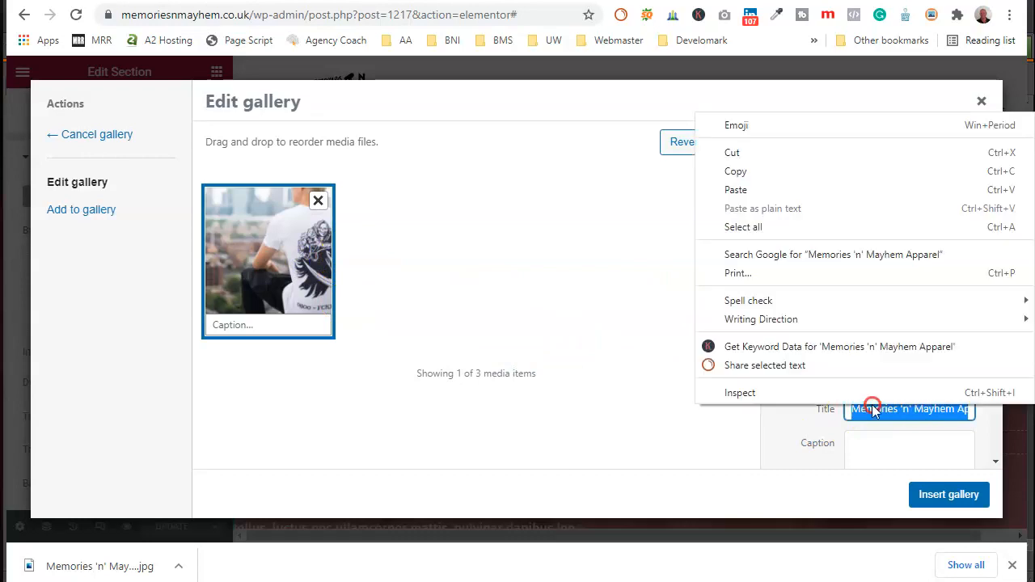
{"action": "left_click", "coordinate": [748, 172]}
{"action": "left_click", "coordinate": [903, 341]}
{"action": "right_click", "coordinate": [905, 342]}
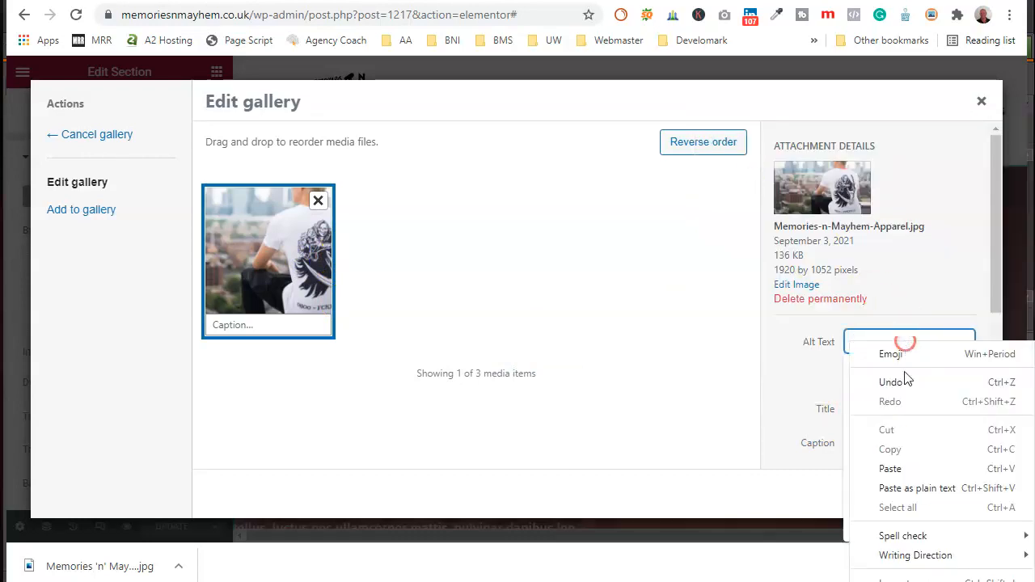
{"action": "left_click", "coordinate": [890, 468]}
Paste the same title into the photo's description and insert the gallery as the hero section's background
{"action": "scroll", "coordinate": [890, 441], "scroll_direction": "down", "scroll_amount": 2}
{"action": "right_click", "coordinate": [878, 426]}
{"action": "left_click", "coordinate": [890, 296]}
{"action": "left_click", "coordinate": [948, 495]}
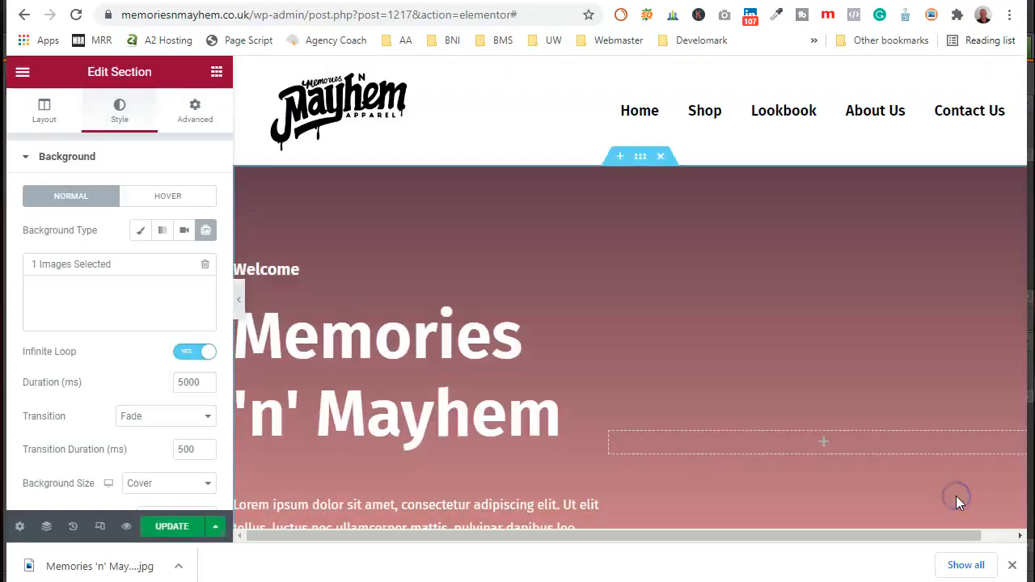
Check the new photo across the hero section and open the section's Background Overlay settings
{"action": "scroll", "coordinate": [721, 349], "scroll_direction": "up", "scroll_amount": 3}
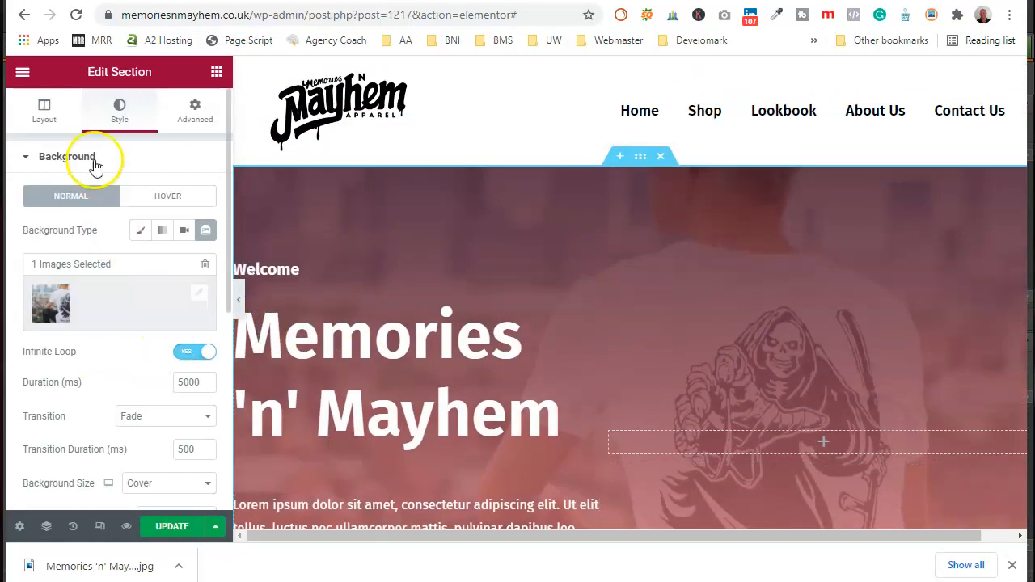
{"action": "scroll", "coordinate": [678, 311], "scroll_direction": "down", "scroll_amount": 5}
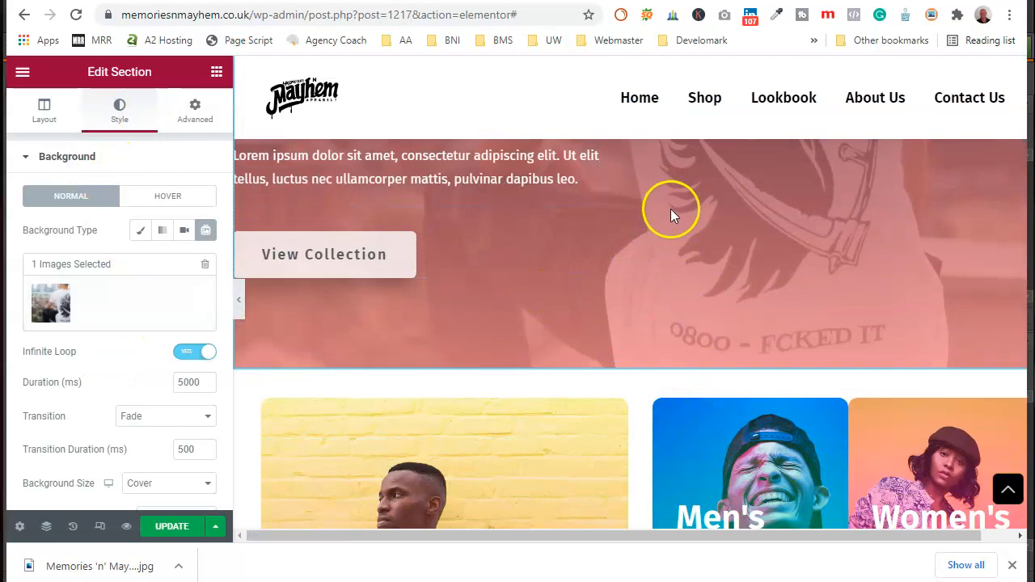
{"action": "scroll", "coordinate": [109, 356], "scroll_direction": "down", "scroll_amount": 2}
{"action": "scroll", "coordinate": [129, 379], "scroll_direction": "up", "scroll_amount": 1}
{"action": "scroll", "coordinate": [122, 368], "scroll_direction": "down", "scroll_amount": 2}
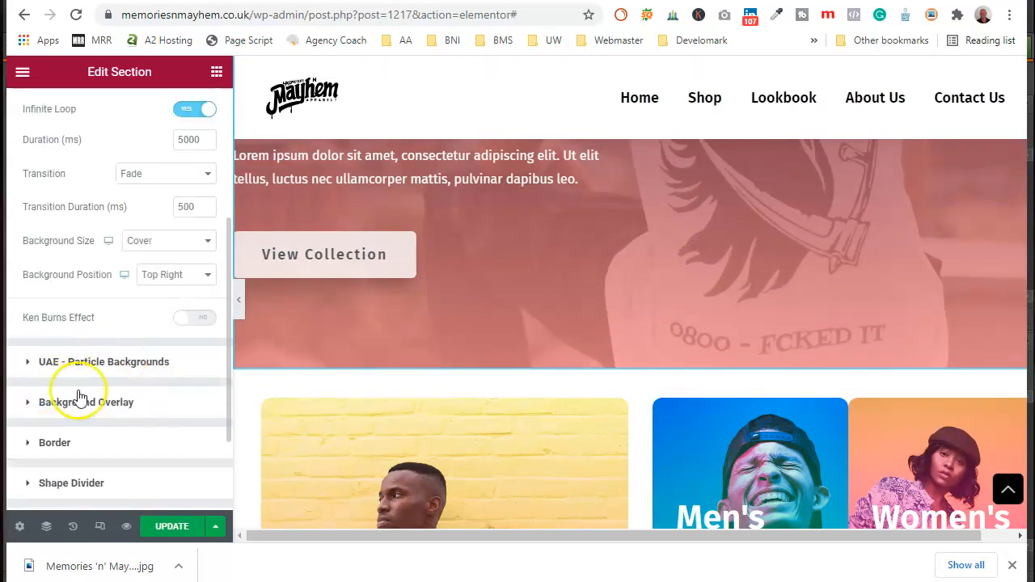
{"action": "scroll", "coordinate": [133, 368], "scroll_direction": "down", "scroll_amount": 1}
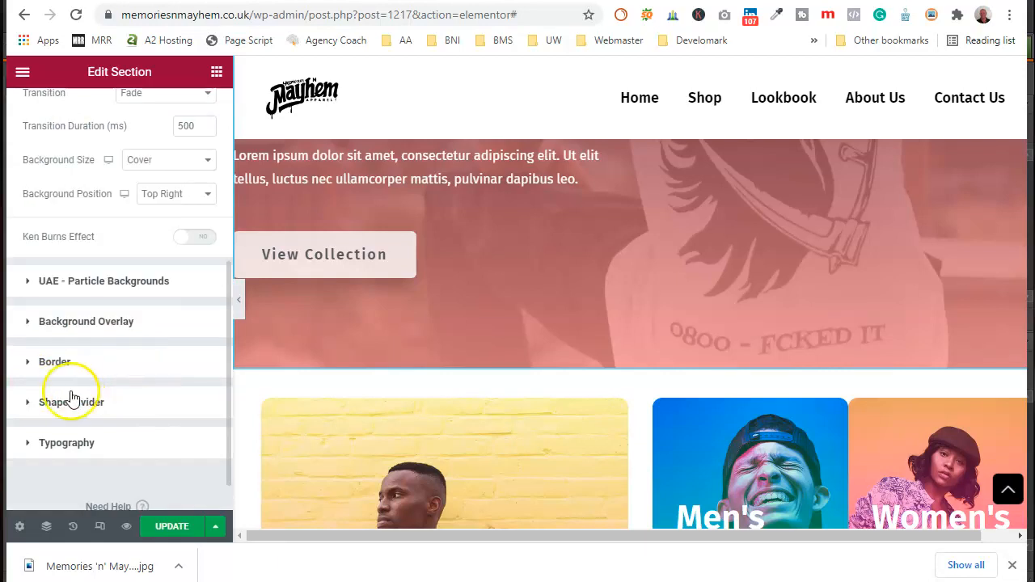
{"action": "left_click", "coordinate": [91, 324]}
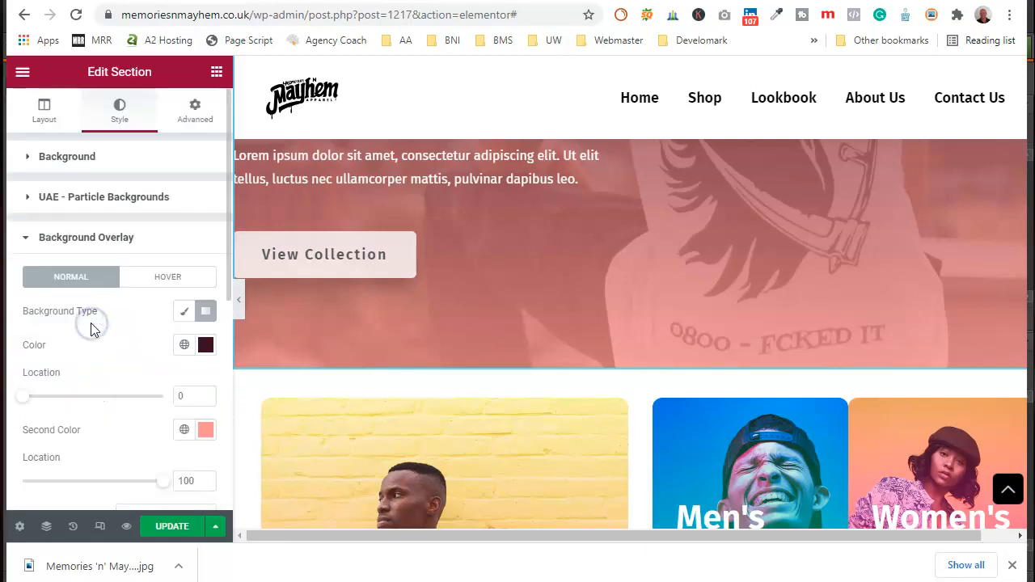
Set the first color of the hero's gradient background overlay to 000000
{"action": "left_click", "coordinate": [205, 344]}
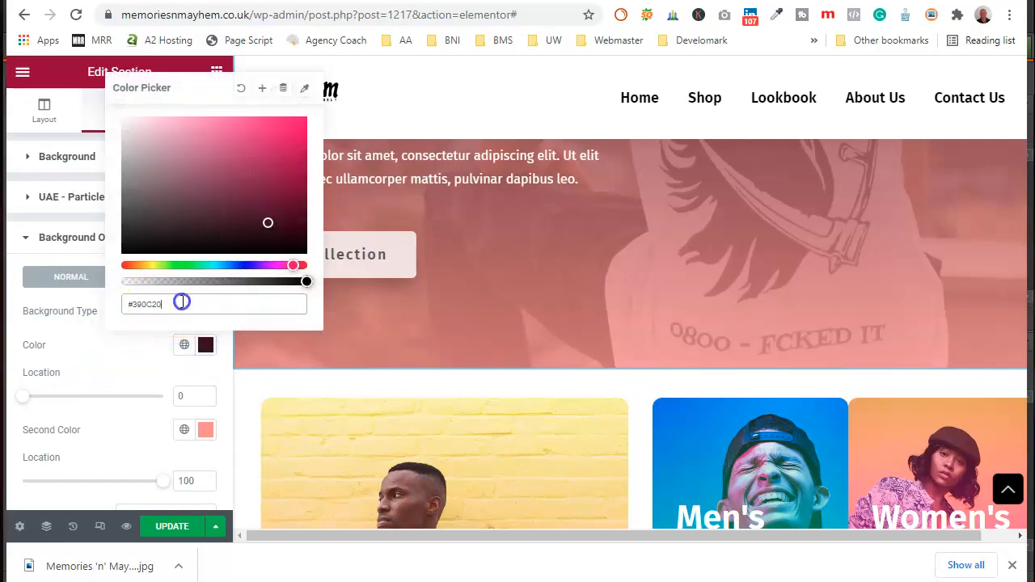
{"action": "key", "text": "BackSpace"}
{"action": "key", "text": "BackSpace"}
{"action": "key", "text": "BackSpace"}
{"action": "key", "text": "BackSpace"}
{"action": "key", "text": "BackSpace"}
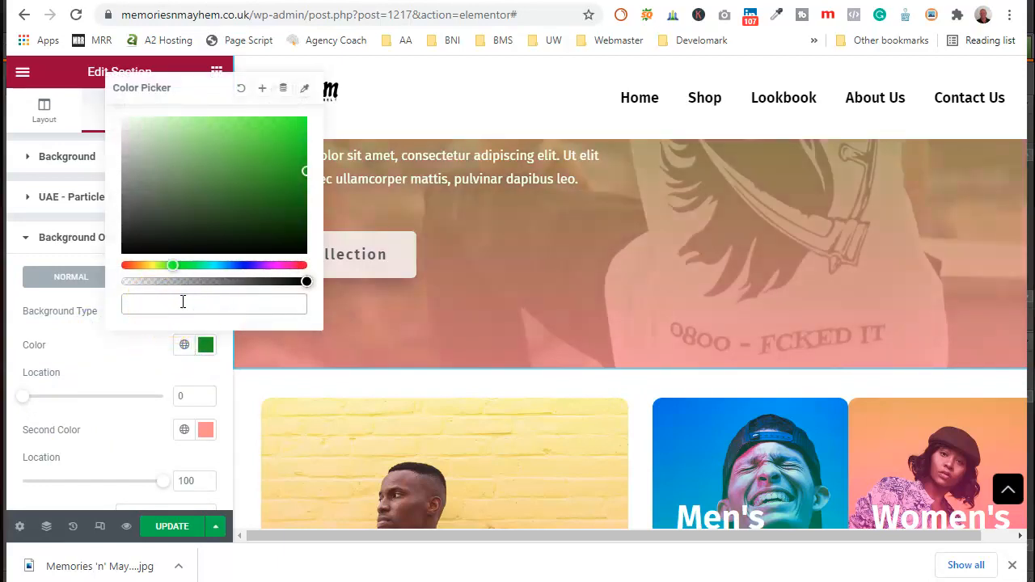
{"action": "type", "text": "000000"}
Set the second color of the hero's gradient background overlay to #ffffff and check it against the photo
{"action": "left_click", "coordinate": [206, 429]}
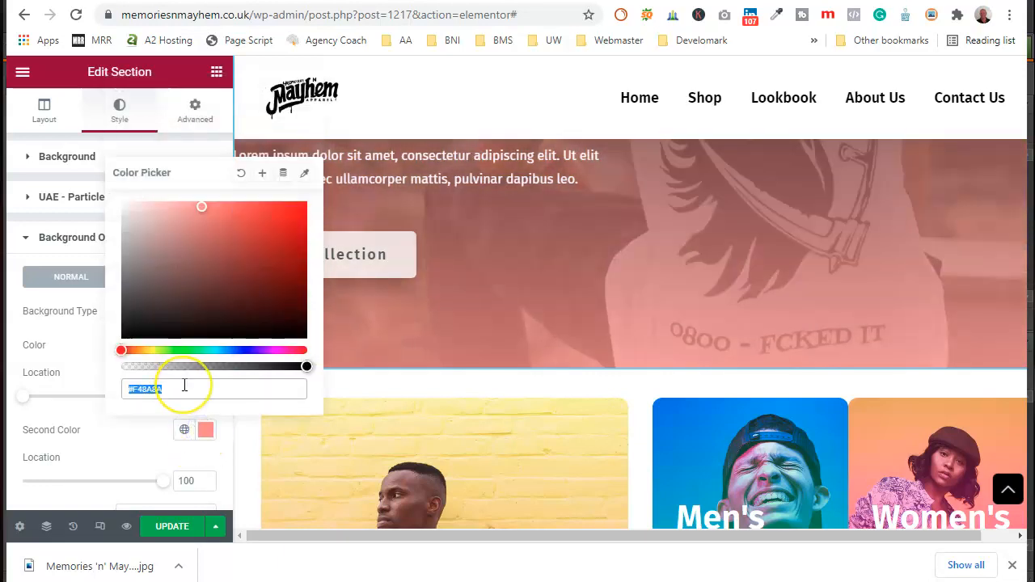
{"action": "type", "text": "#ffffff"}
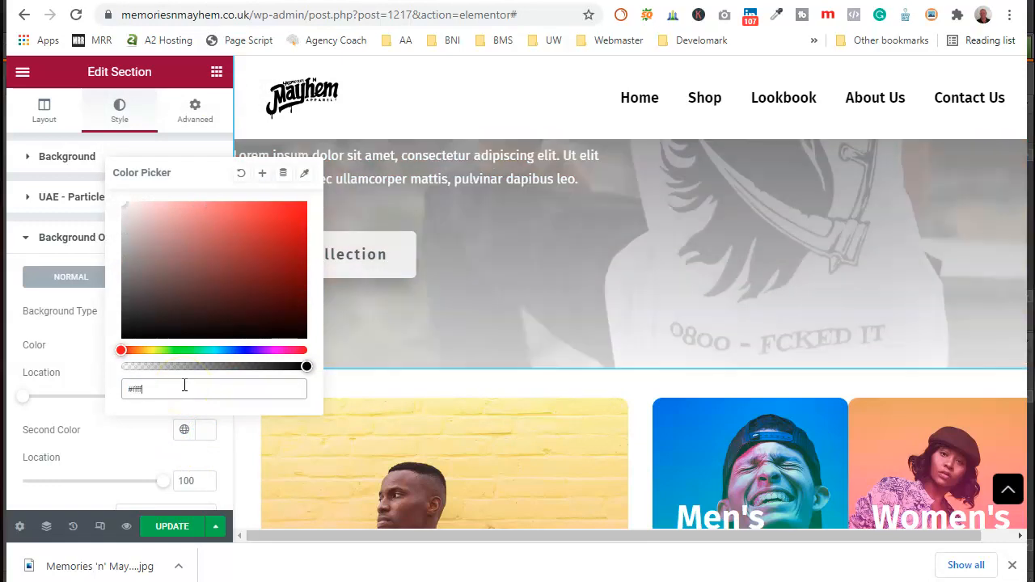
{"action": "left_click", "coordinate": [69, 360]}
{"action": "scroll", "coordinate": [622, 308], "scroll_direction": "up", "scroll_amount": 2}
{"action": "scroll", "coordinate": [622, 307], "scroll_direction": "down", "scroll_amount": 1}
{"action": "scroll", "coordinate": [622, 308], "scroll_direction": "up", "scroll_amount": 1}
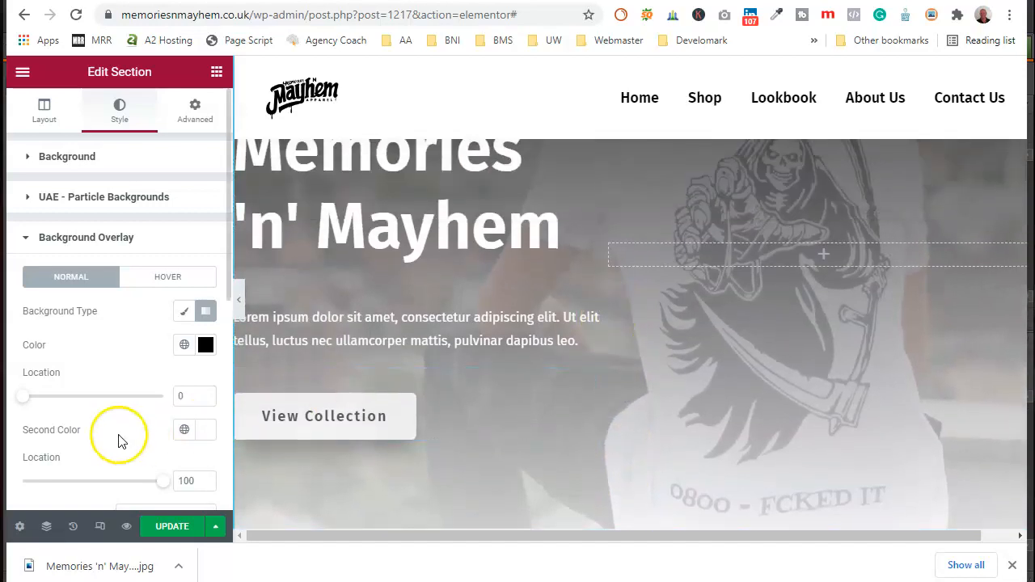
Set the overlay gradient's angle to 260 and the first color's location to 50
{"action": "scroll", "coordinate": [101, 457], "scroll_direction": "down", "scroll_amount": 1}
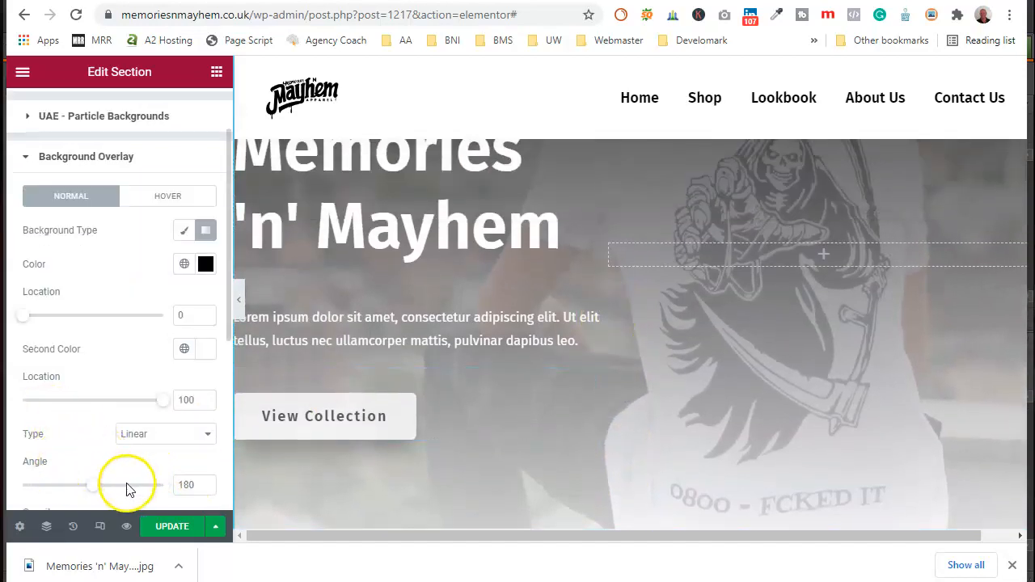
{"action": "left_click_drag", "start_coordinate": [94, 487], "coordinate": [127, 496]}
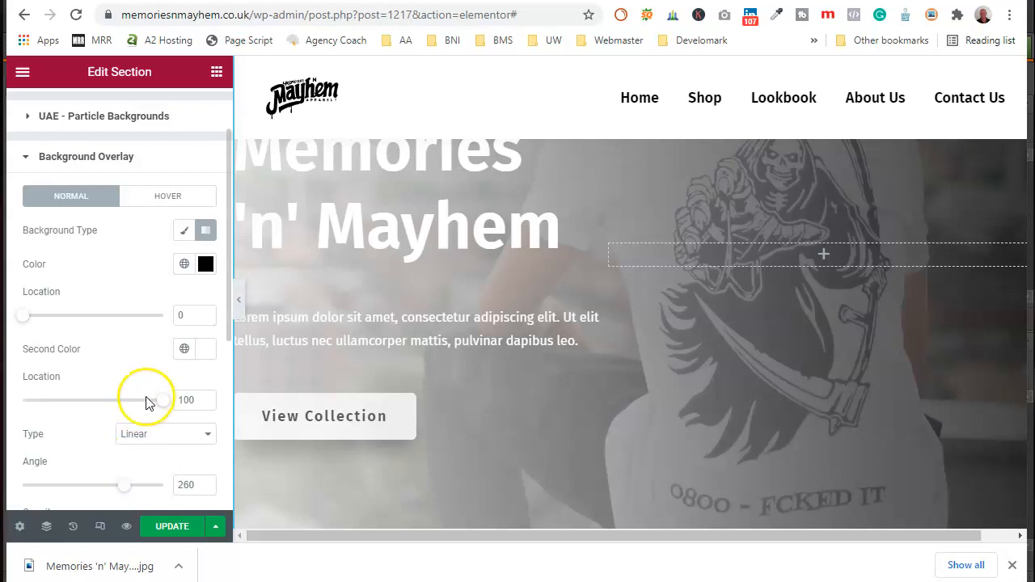
{"action": "mouse_move", "coordinate": [163, 412]}
{"action": "left_mouse_down"}
{"action": "mouse_move", "coordinate": [88, 414]}
{"action": "mouse_move", "coordinate": [164, 415]}
{"action": "left_mouse_up"}
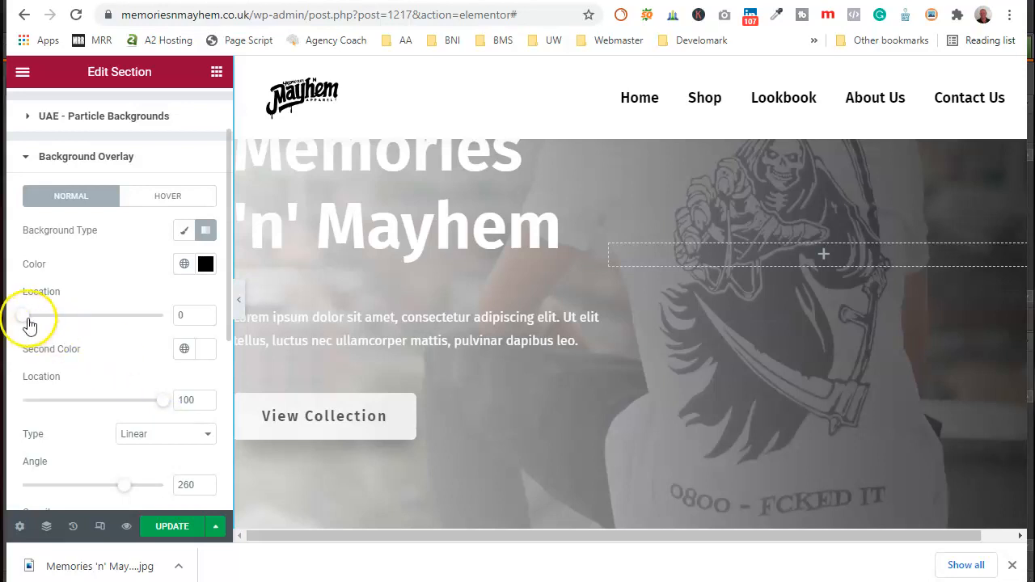
{"action": "left_click_drag", "start_coordinate": [30, 322], "coordinate": [59, 324]}
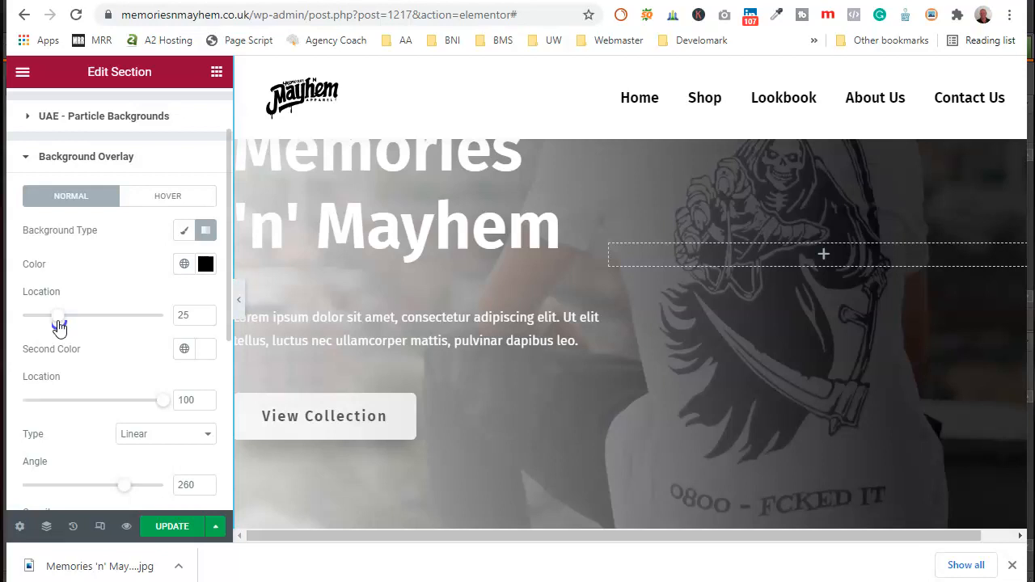
{"action": "left_click_drag", "start_coordinate": [59, 325], "coordinate": [90, 329]}
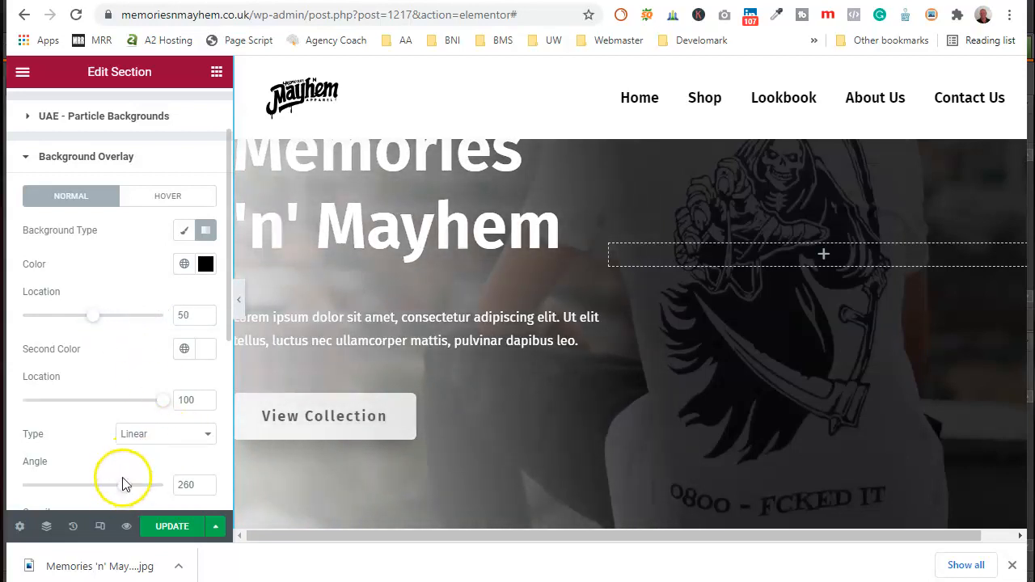
Set the overlay gradient's angle to 130 and check the shading across the whole hero section
{"action": "left_click_drag", "start_coordinate": [124, 490], "coordinate": [81, 464]}
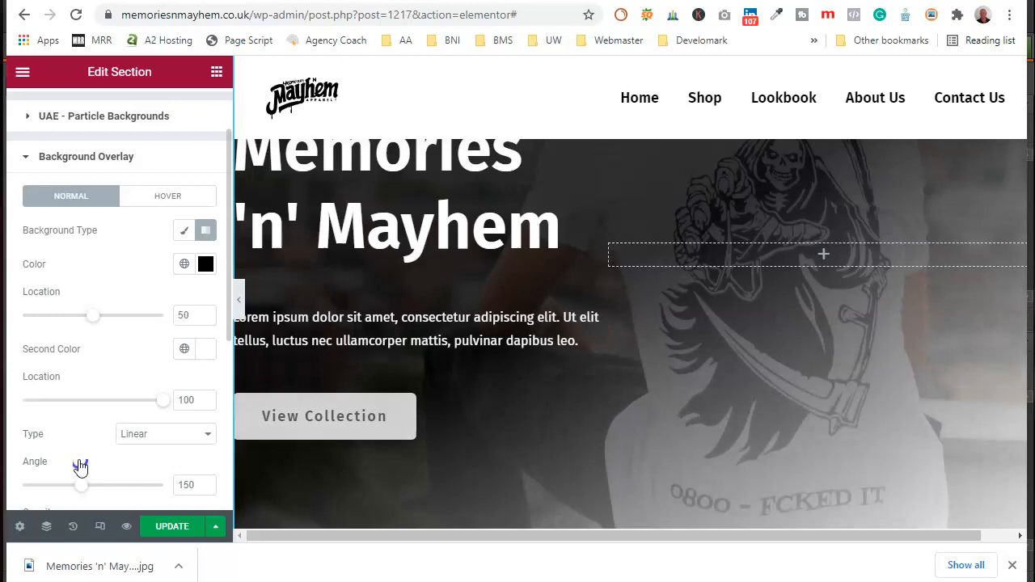
{"action": "left_click", "coordinate": [205, 489]}
{"action": "left_click", "coordinate": [206, 488]}
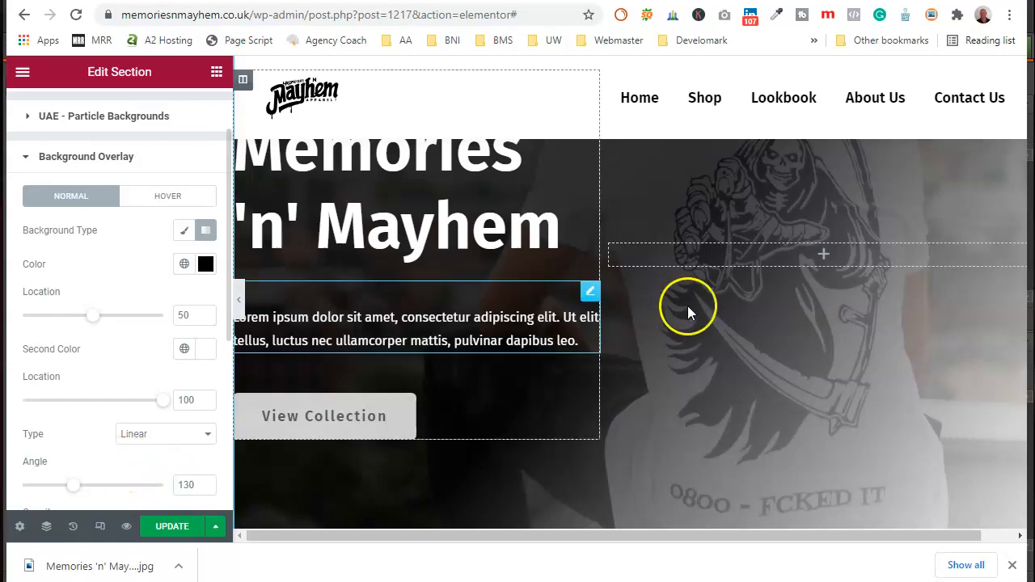
{"action": "scroll", "coordinate": [696, 323], "scroll_direction": "down", "scroll_amount": 3}
{"action": "scroll", "coordinate": [702, 339], "scroll_direction": "up", "scroll_amount": 5}
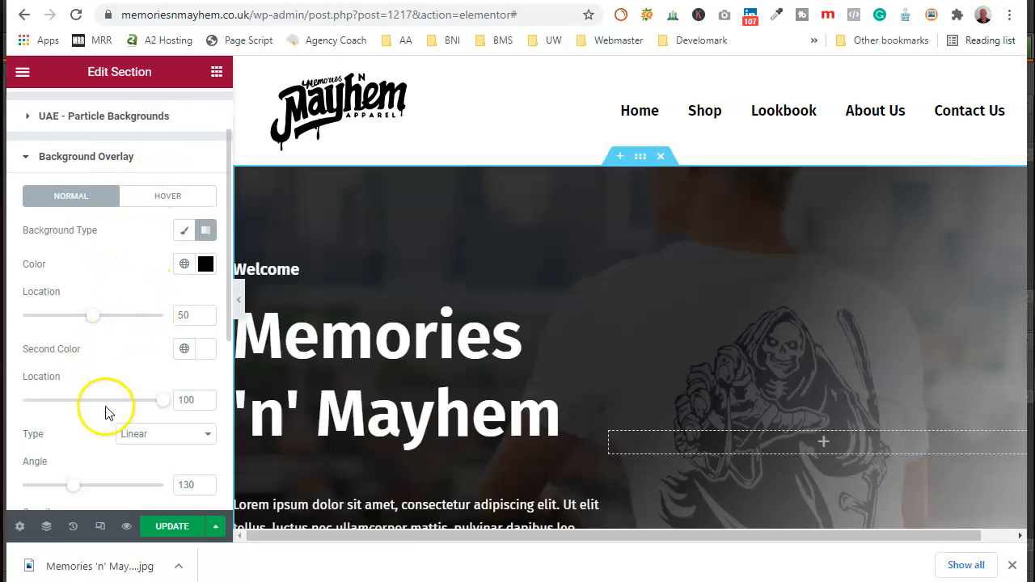
Set the opacity of the hero's background overlay to 0.7
{"action": "scroll", "coordinate": [103, 412], "scroll_direction": "down", "scroll_amount": 2}
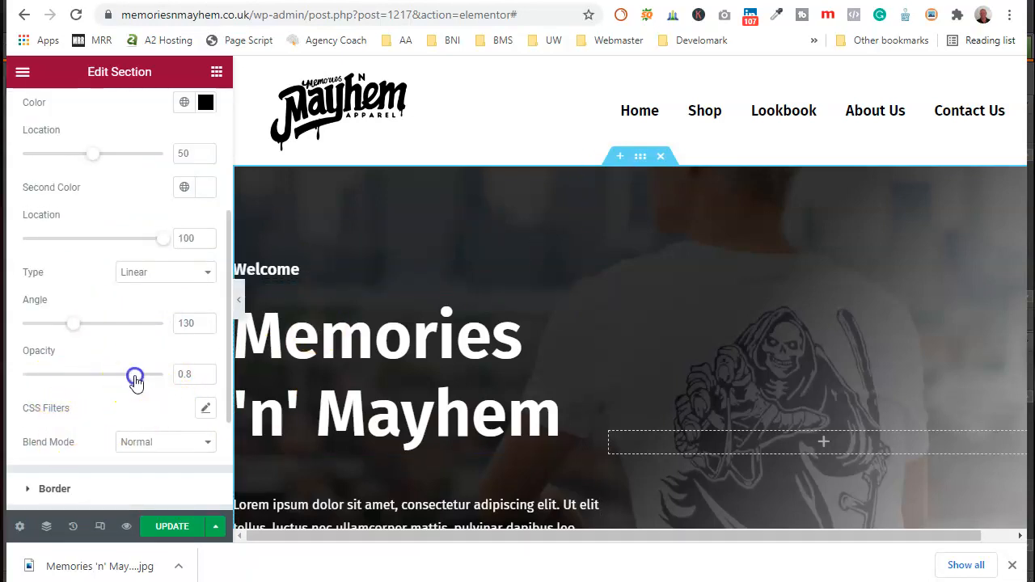
{"action": "left_click_drag", "start_coordinate": [130, 380], "coordinate": [111, 384]}
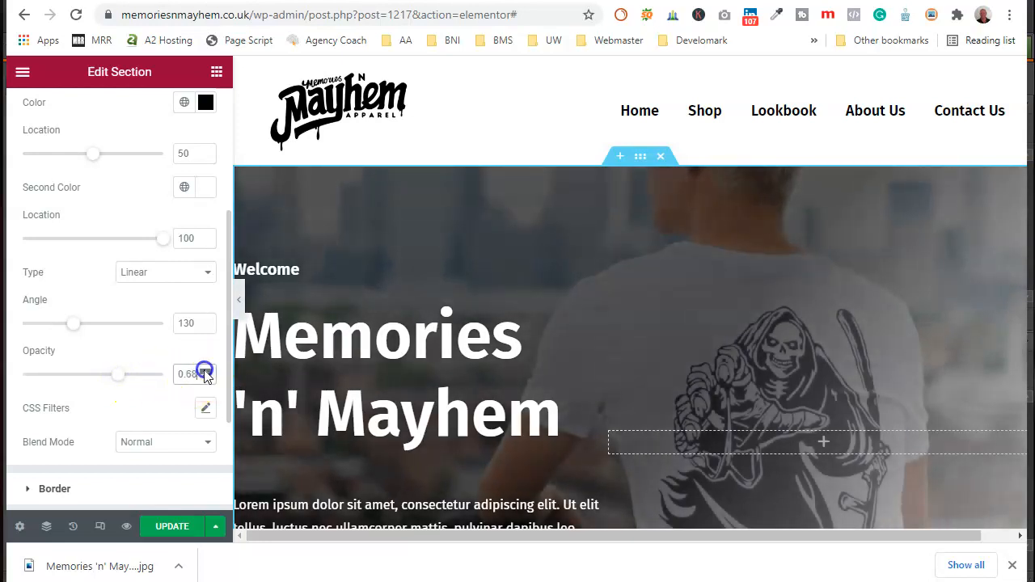
{"action": "left_click", "coordinate": [107, 302]}
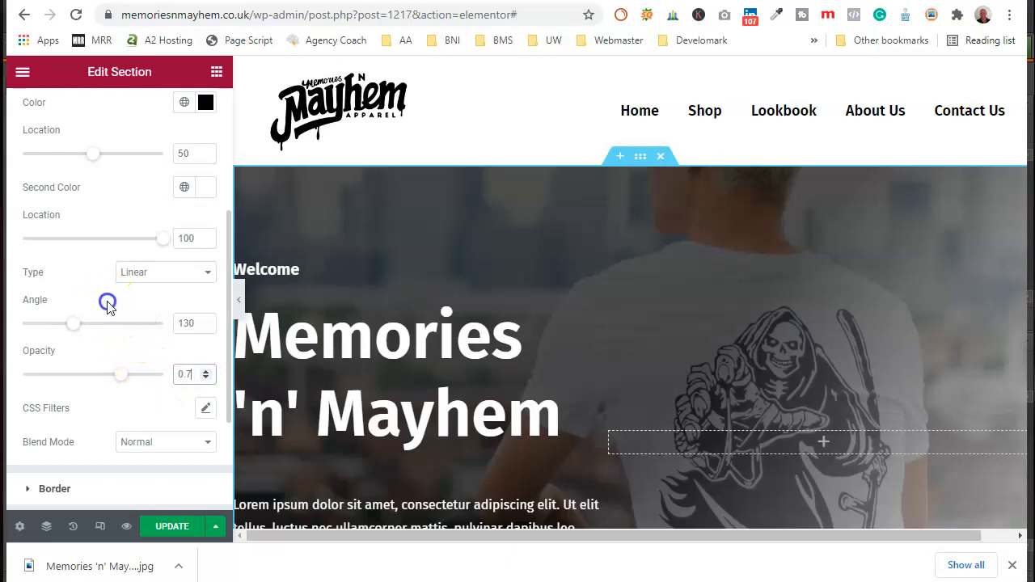
Enable the Ken Burns effect on the hero's background slideshow, trying direction Out before setting it to In
{"action": "scroll", "coordinate": [104, 363], "scroll_direction": "up", "scroll_amount": 5}
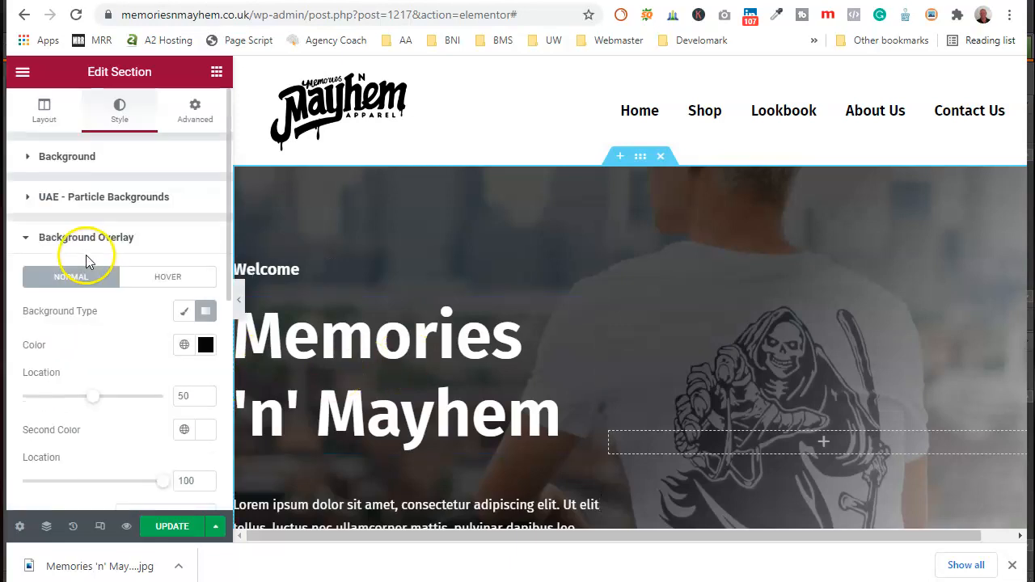
{"action": "left_click", "coordinate": [113, 157]}
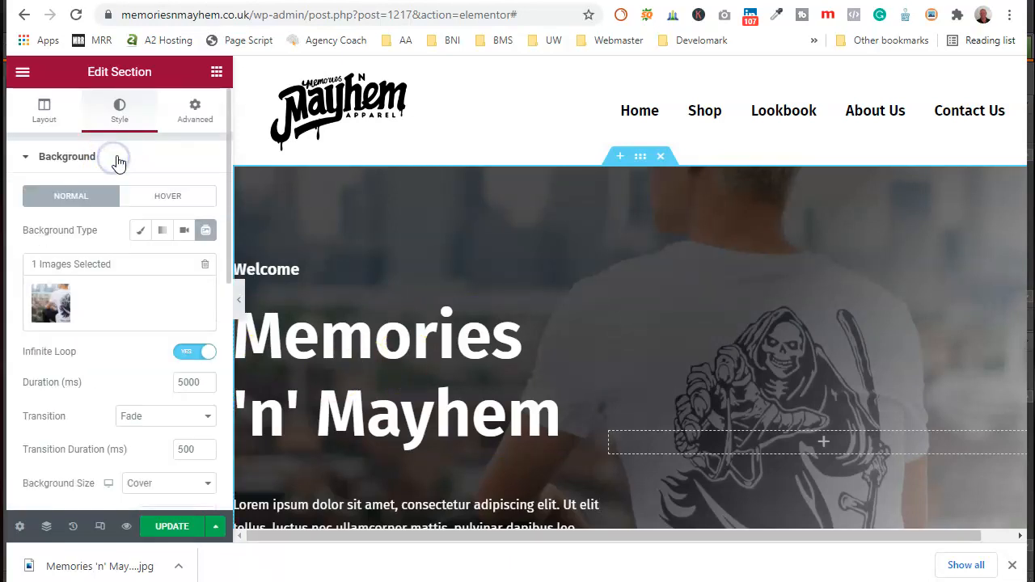
{"action": "scroll", "coordinate": [52, 380], "scroll_direction": "down", "scroll_amount": 2}
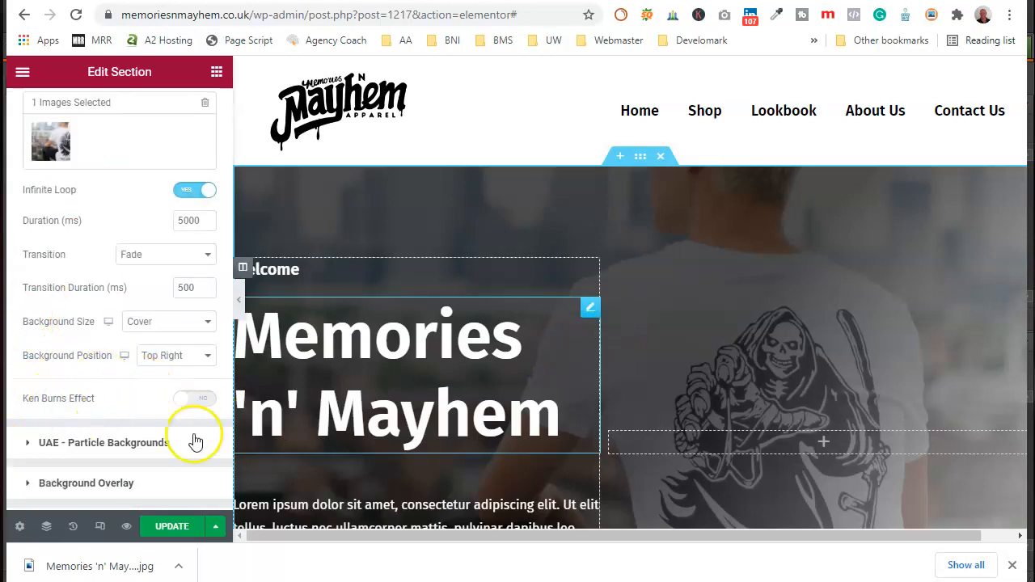
{"action": "left_click", "coordinate": [211, 401]}
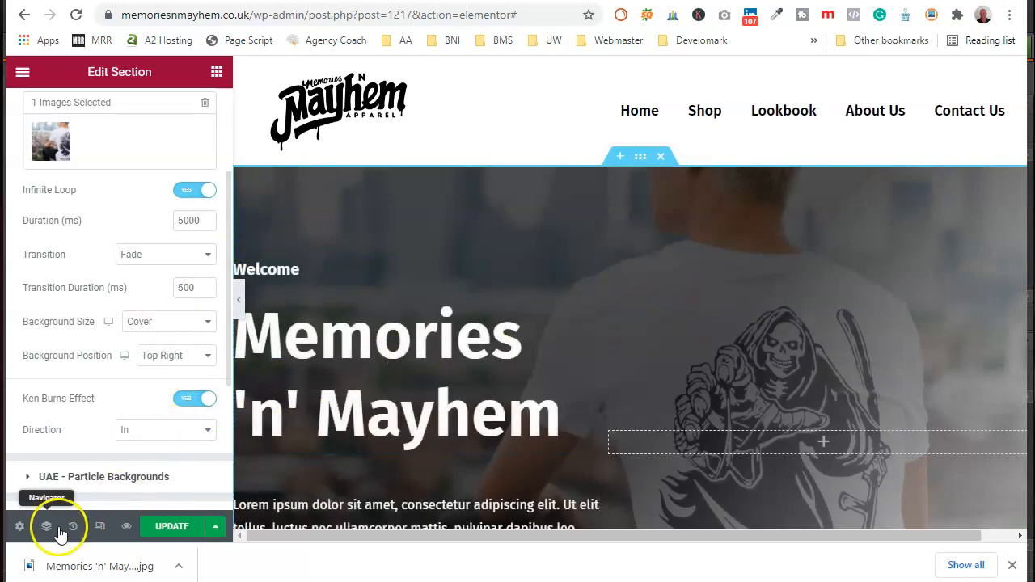
{"action": "left_click", "coordinate": [208, 437]}
{"action": "left_click", "coordinate": [195, 458]}
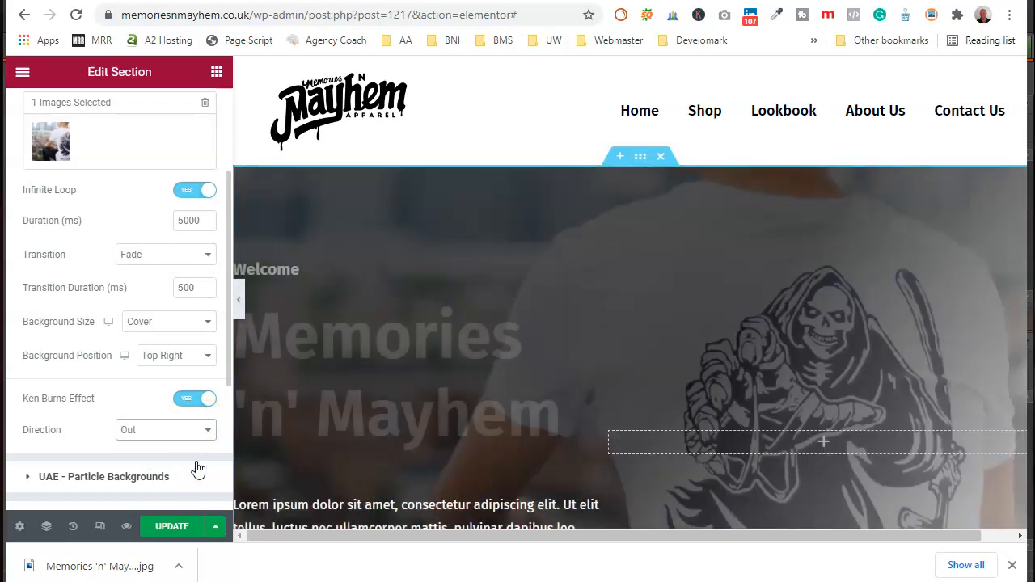
{"action": "left_click", "coordinate": [209, 435]}
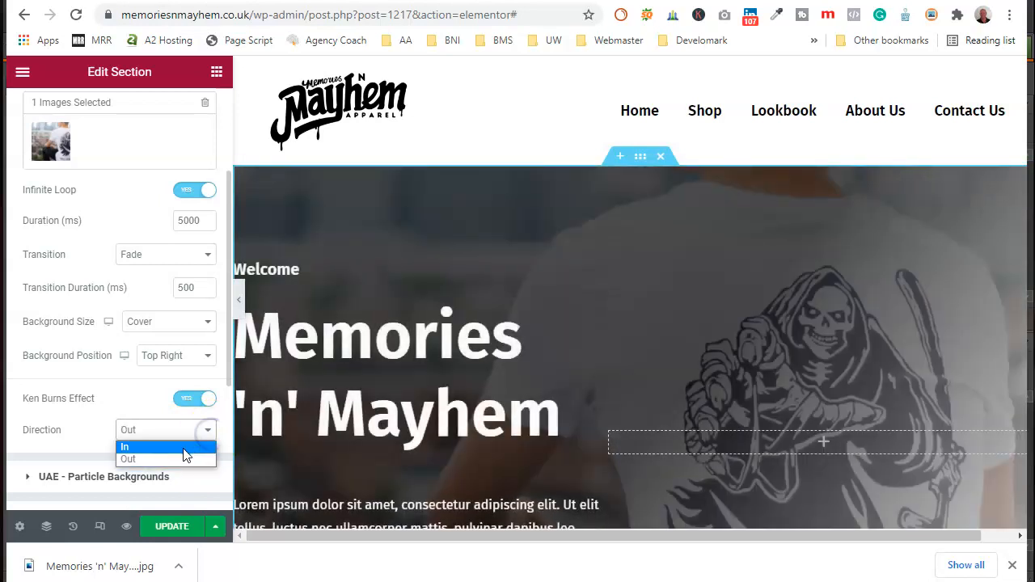
{"action": "left_click", "coordinate": [184, 447]}
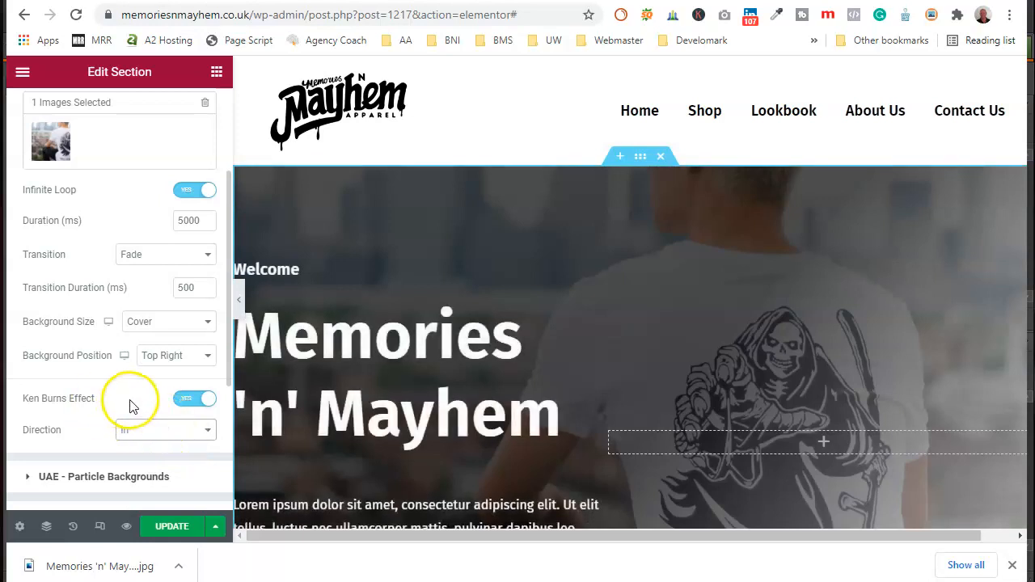
Set the hero background's position to Center Center and save the page changes
{"action": "left_click", "coordinate": [208, 357]}
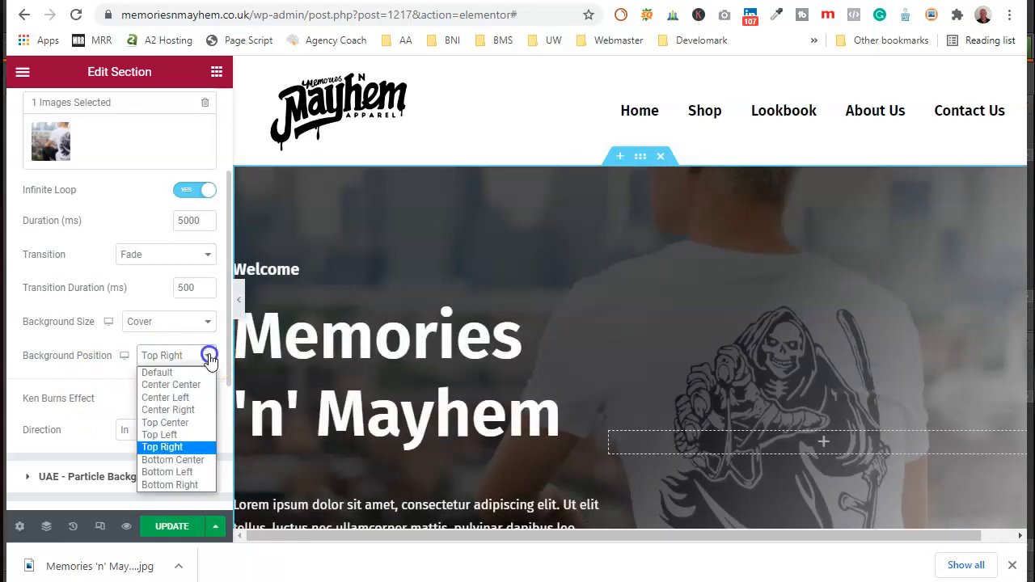
{"action": "left_click", "coordinate": [190, 386]}
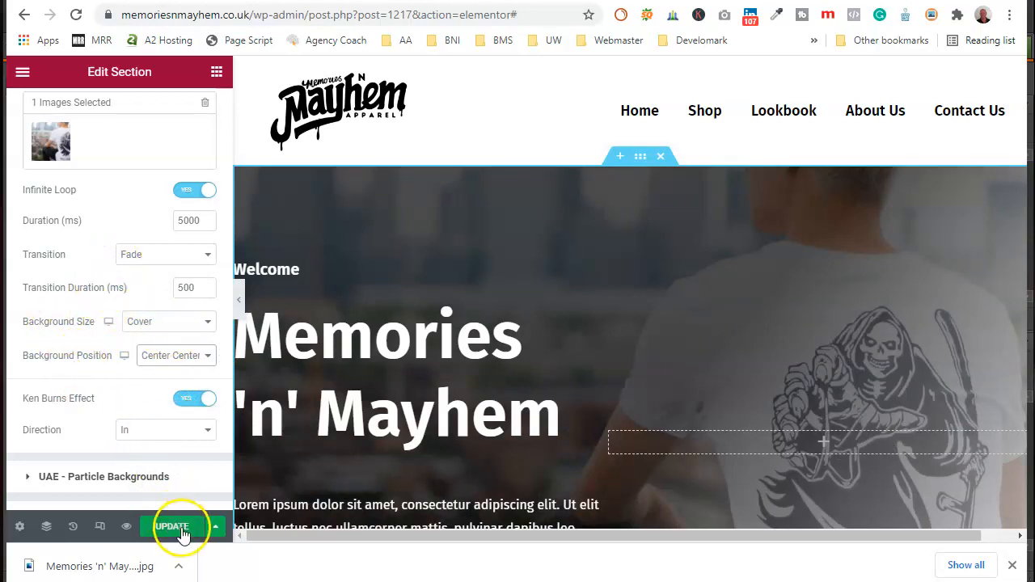
{"action": "left_click", "coordinate": [128, 427]}
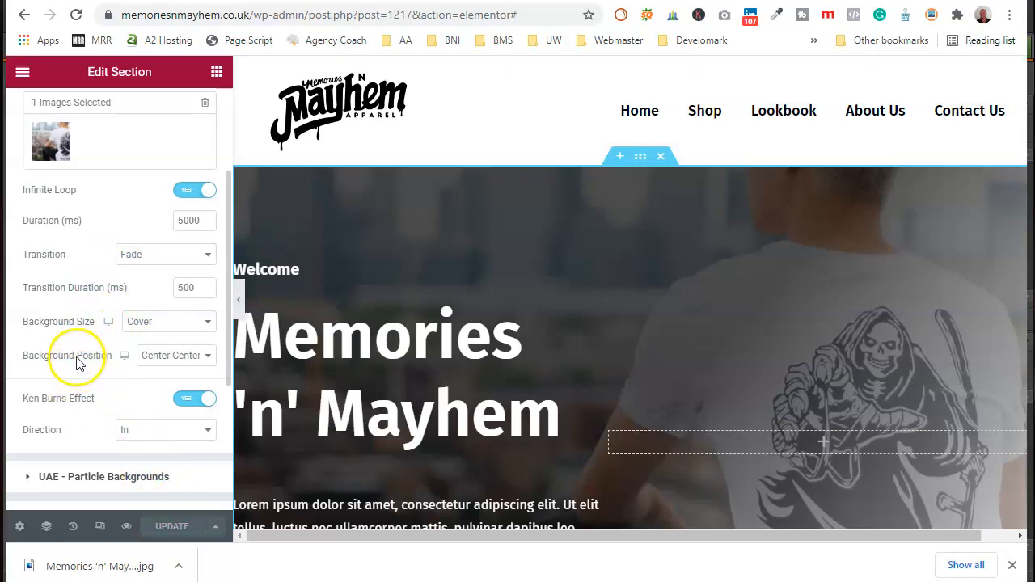
{"action": "scroll", "coordinate": [77, 362], "scroll_direction": "up", "scroll_amount": 2}
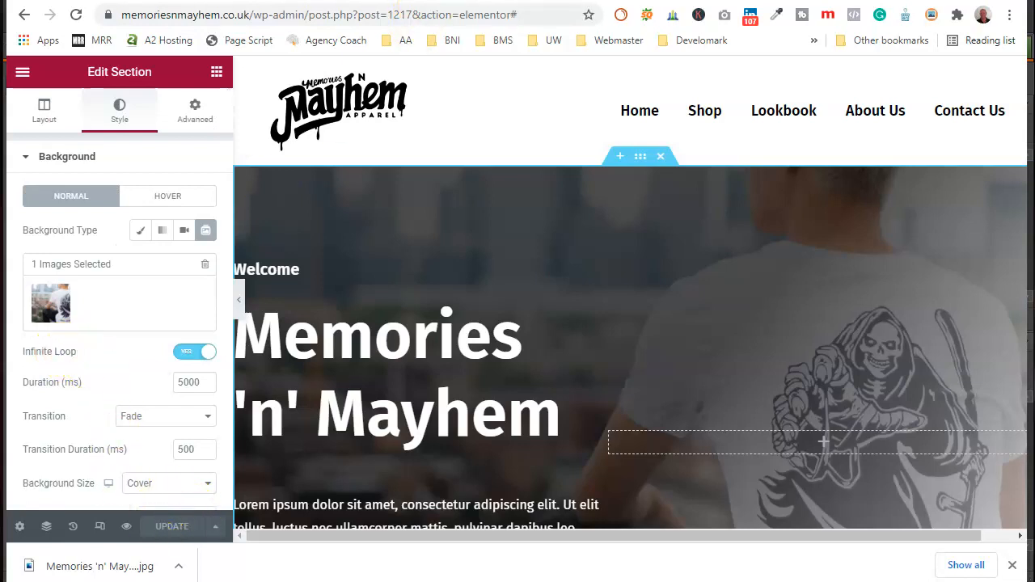
Reload the live Home page and examine the new hero and the collection blocks beneath it
{"action": "key", "text": "ctrl+Tab"}
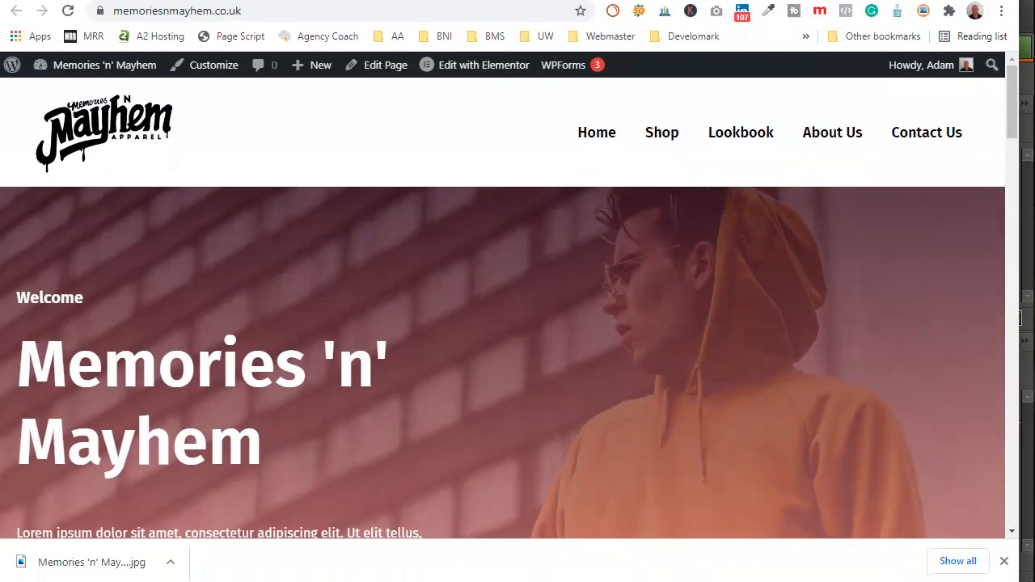
{"action": "left_click", "coordinate": [1003, 562]}
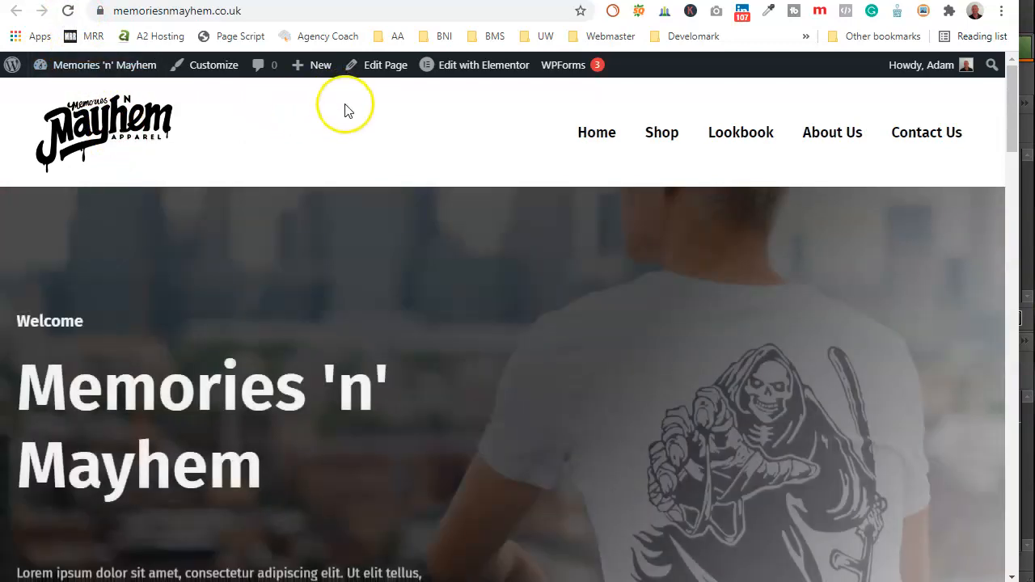
{"action": "scroll", "coordinate": [625, 411], "scroll_direction": "down", "scroll_amount": 3}
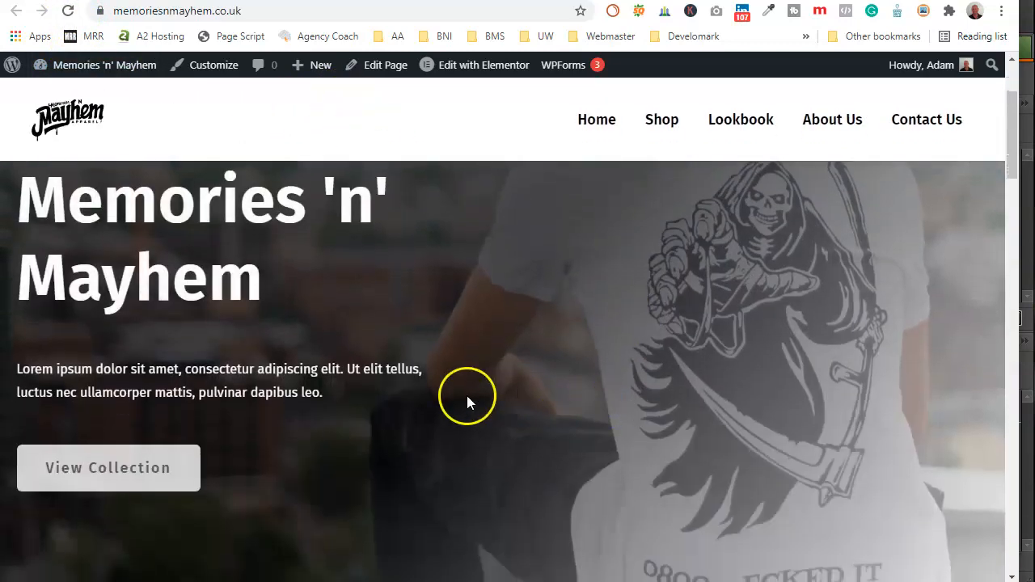
{"action": "scroll", "coordinate": [748, 339], "scroll_direction": "down", "scroll_amount": 1}
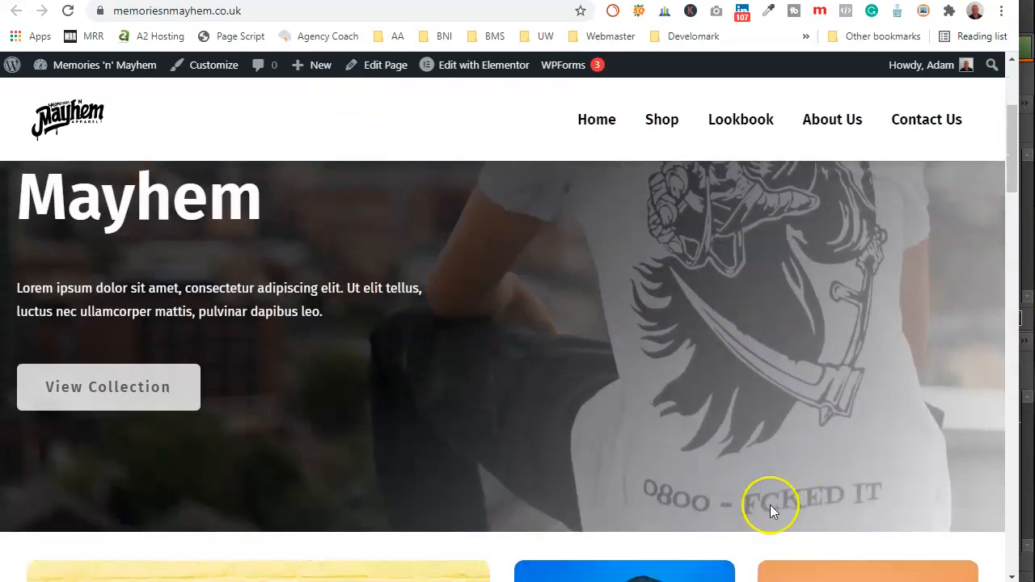
{"action": "scroll", "coordinate": [529, 275], "scroll_direction": "down", "scroll_amount": 5}
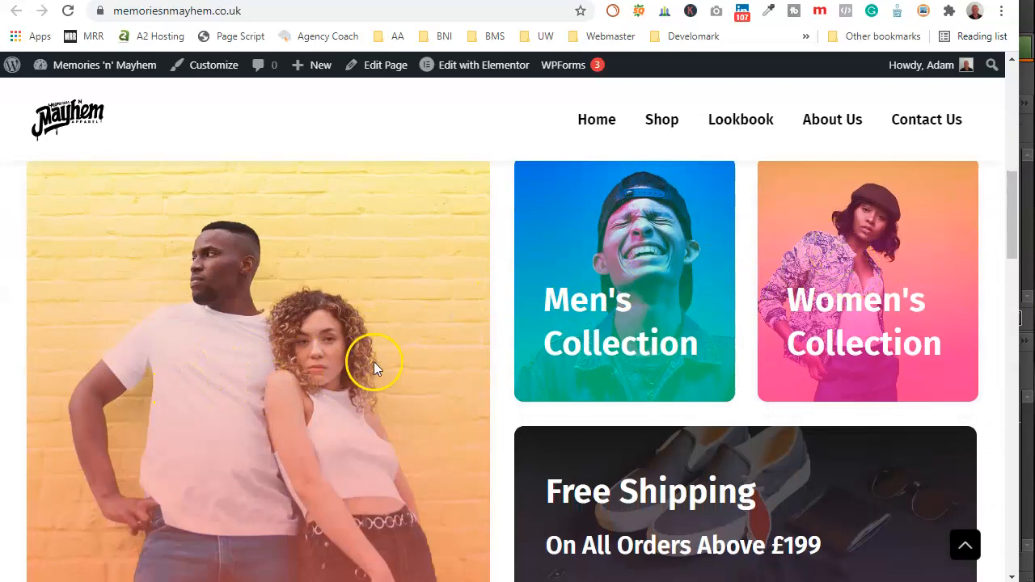
{"action": "scroll", "coordinate": [605, 271], "scroll_direction": "up", "scroll_amount": 1}
{"action": "scroll", "coordinate": [605, 271], "scroll_direction": "up", "scroll_amount": 7}
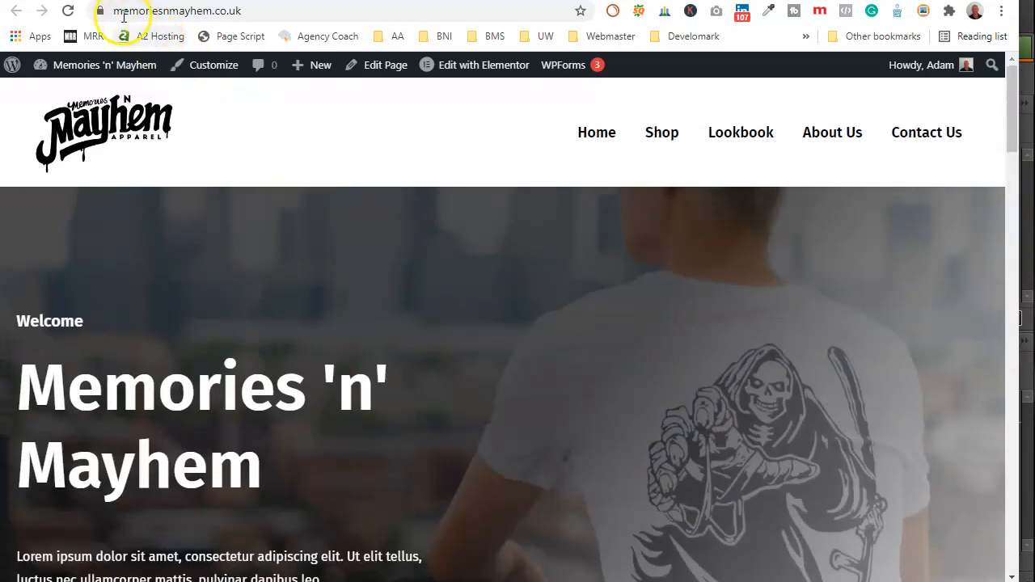
Return to the Elementor editor and open the column settings of the Summer Collection block
{"action": "left_click", "coordinate": [123, 1]}
{"action": "scroll", "coordinate": [515, 314], "scroll_direction": "down", "scroll_amount": 5}
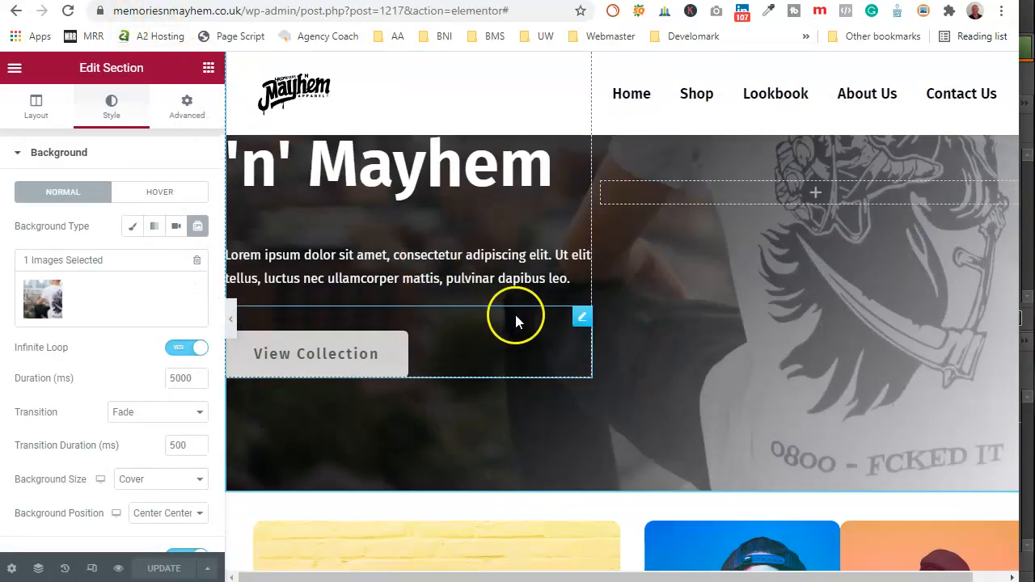
{"action": "scroll", "coordinate": [501, 266], "scroll_direction": "down", "scroll_amount": 4}
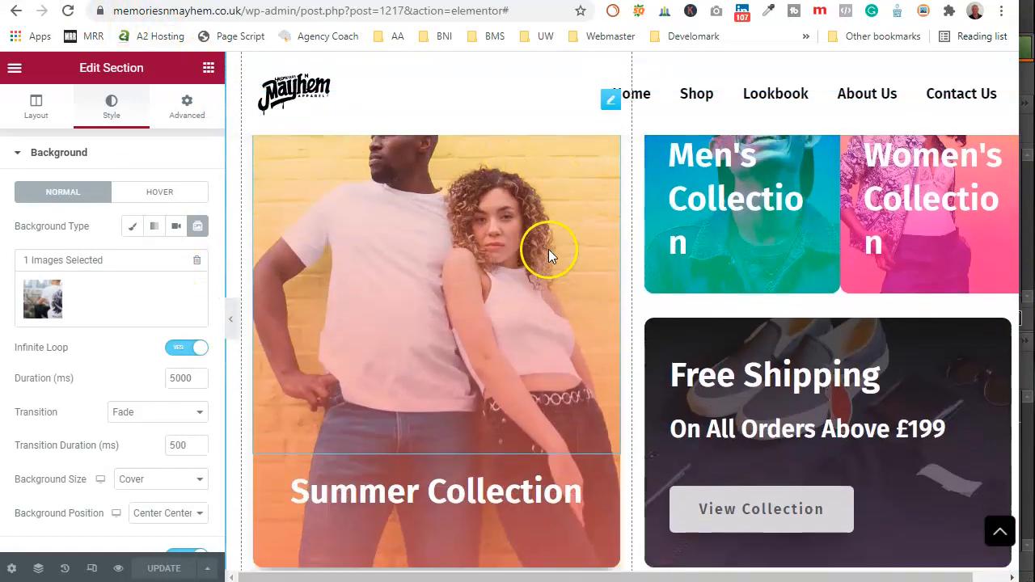
{"action": "scroll", "coordinate": [479, 235], "scroll_direction": "up", "scroll_amount": 2}
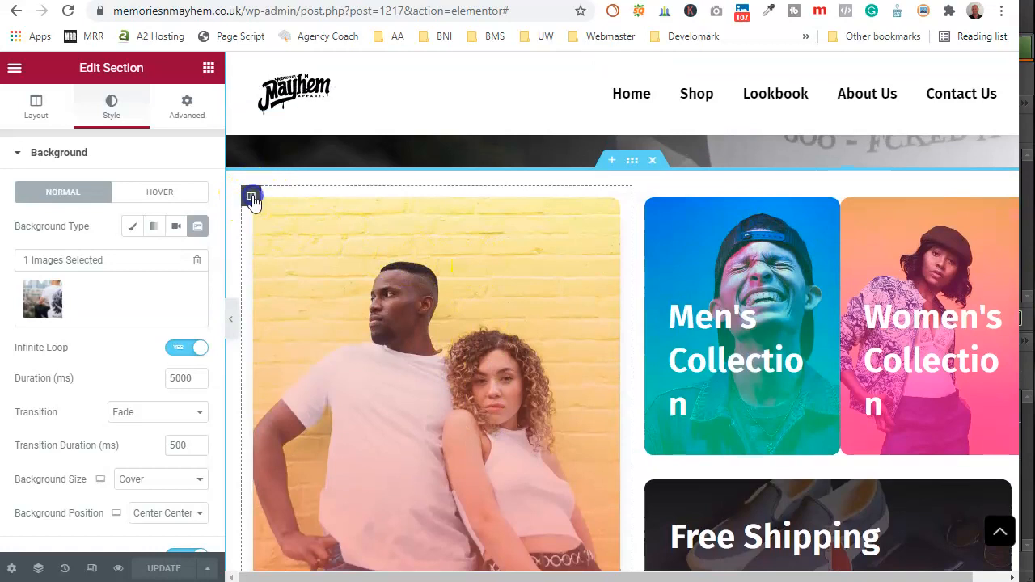
{"action": "left_click", "coordinate": [252, 197]}
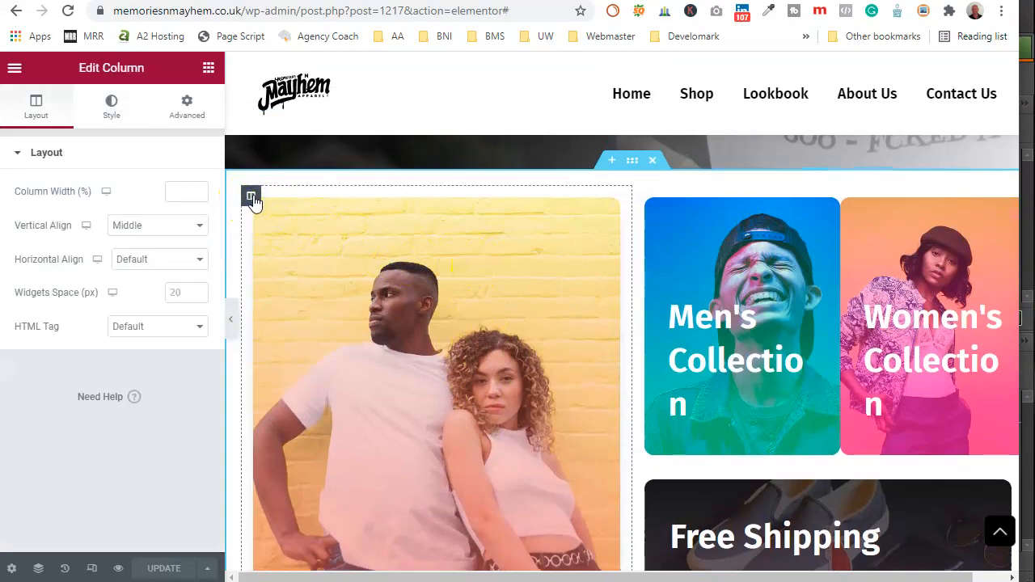
Check the file details and pixel dimensions of the Summer Collection column's background image in the media library
{"action": "left_click", "coordinate": [113, 118]}
{"action": "left_click", "coordinate": [116, 332]}
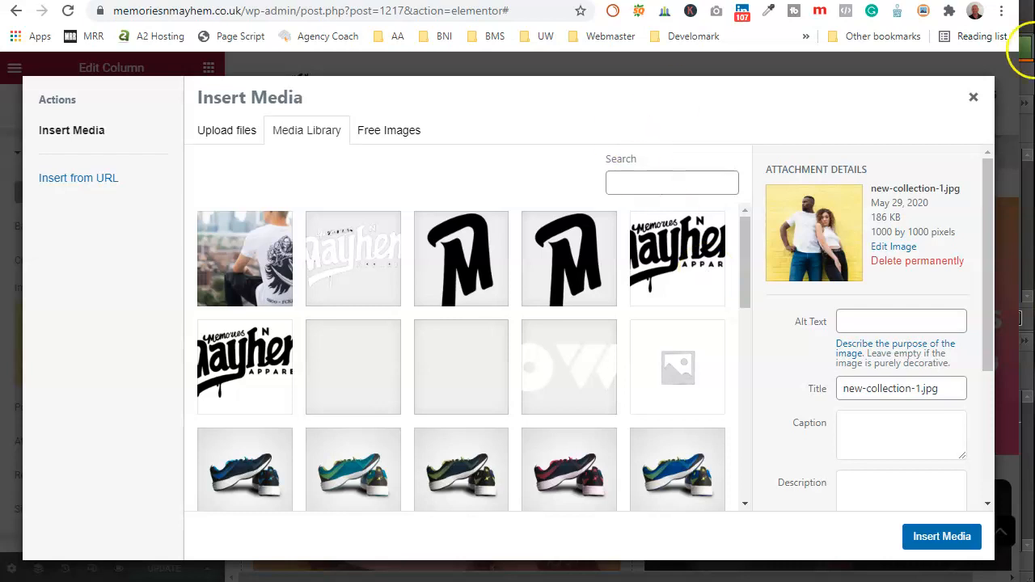
{"action": "left_click", "coordinate": [974, 97]}
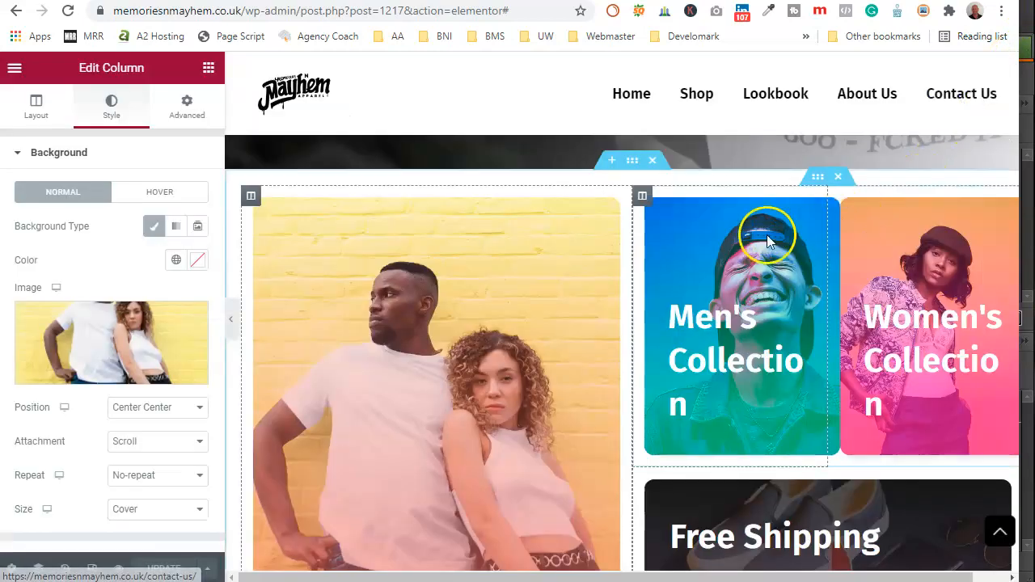
Inspect the Men's Collection column's background image and its pixel dimensions in the media library
{"action": "left_click", "coordinate": [639, 199]}
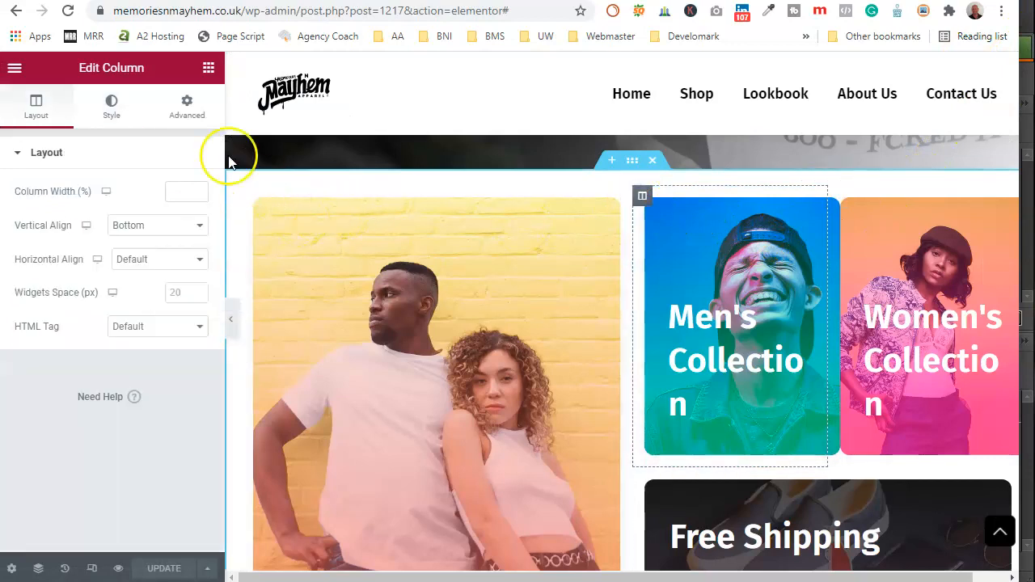
{"action": "left_click", "coordinate": [107, 103]}
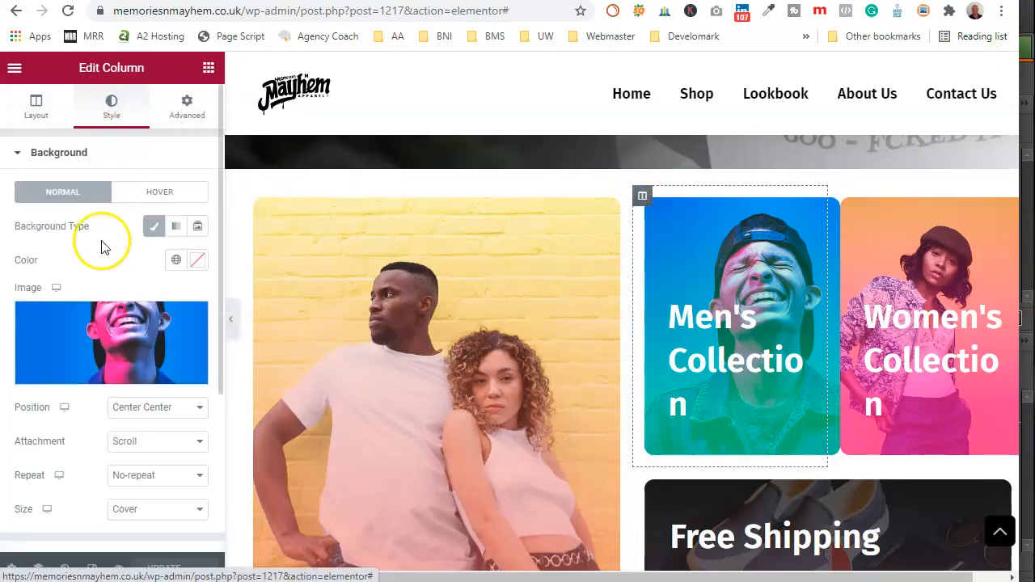
{"action": "left_click", "coordinate": [118, 349]}
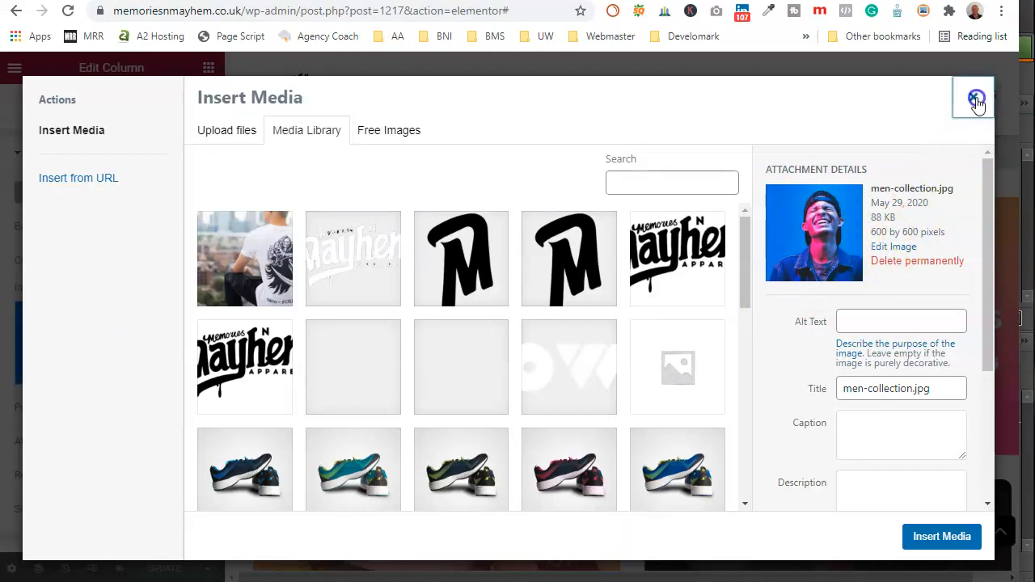
{"action": "left_click", "coordinate": [976, 99]}
Look up the pixel dimensions of the Women's Collection column's background image
{"action": "left_click", "coordinate": [838, 196]}
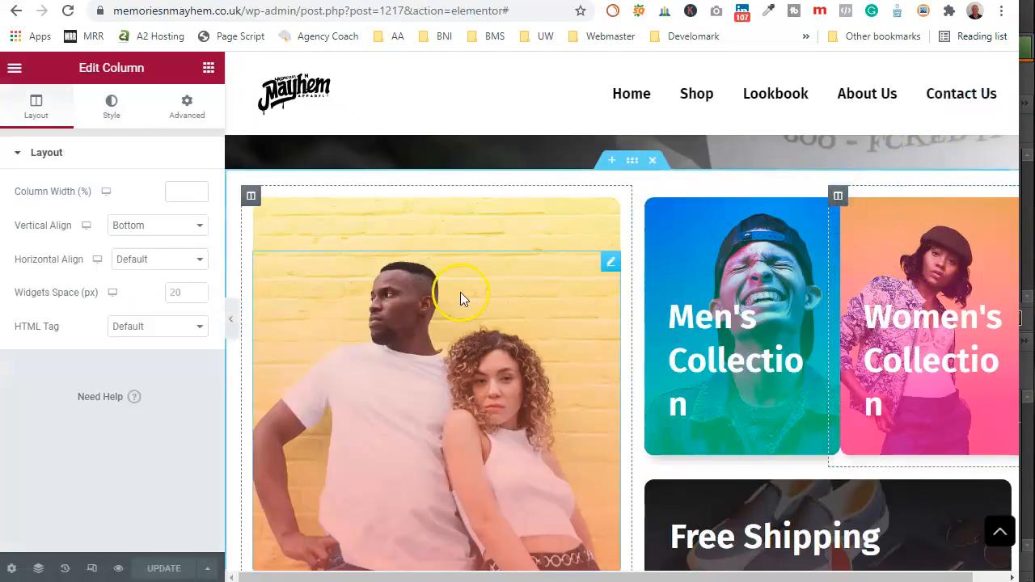
{"action": "left_click", "coordinate": [111, 106]}
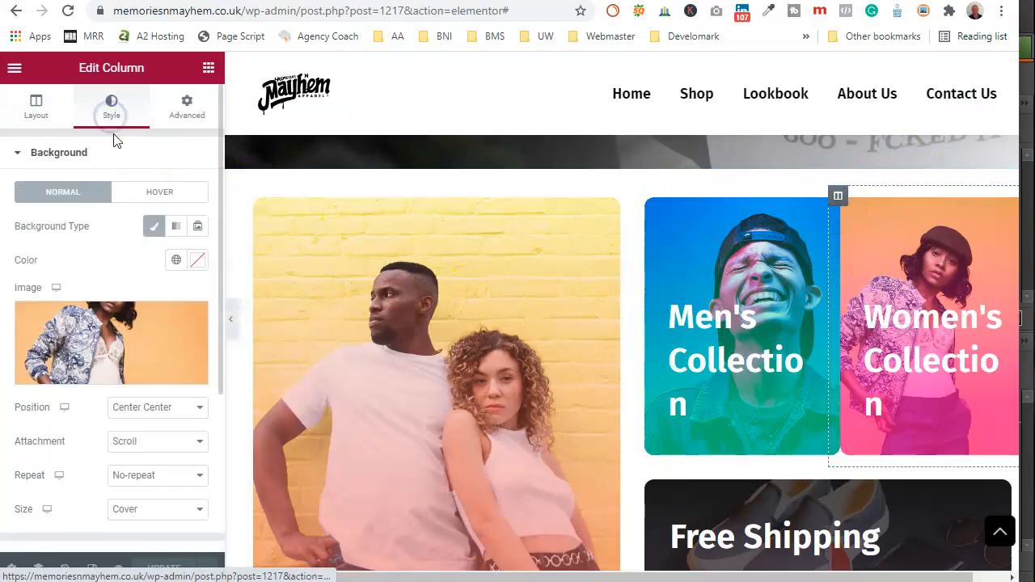
{"action": "left_click", "coordinate": [139, 354]}
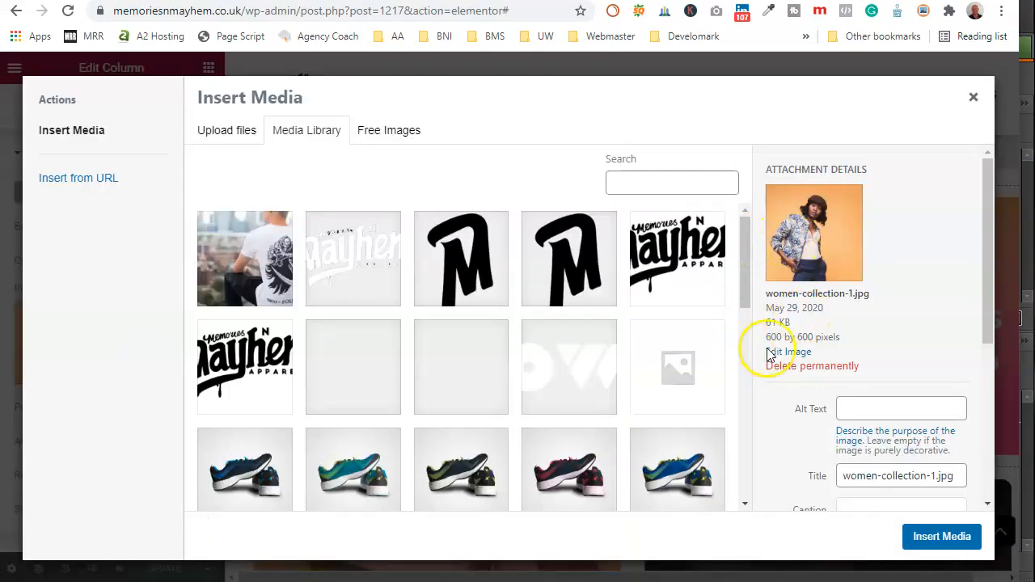
{"action": "left_click", "coordinate": [973, 99]}
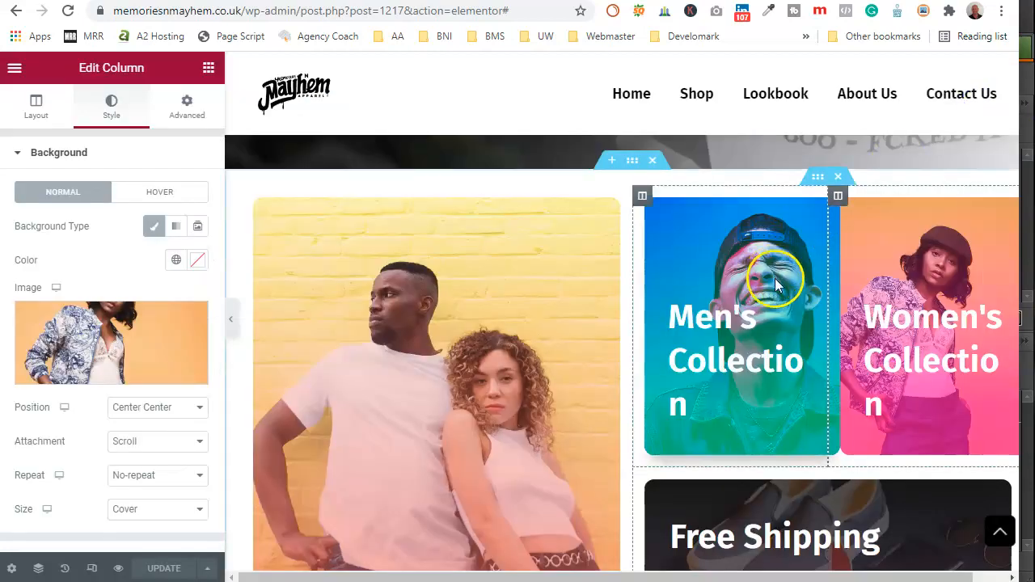
Check the pixel dimensions of the Free Shipping column's background image, and review the collection blocks on the page
{"action": "scroll", "coordinate": [775, 278], "scroll_direction": "down", "scroll_amount": 3}
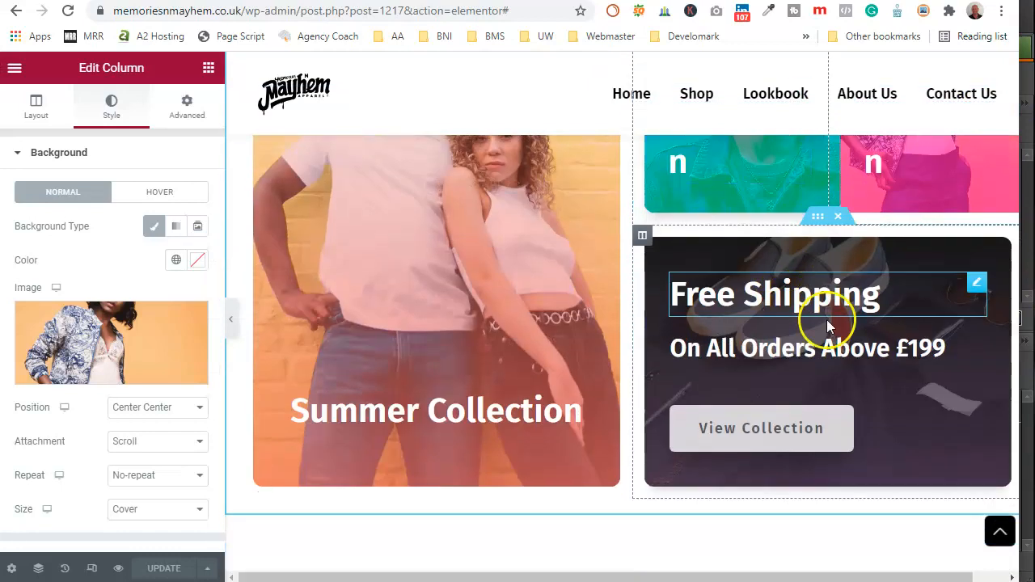
{"action": "left_click", "coordinate": [645, 237]}
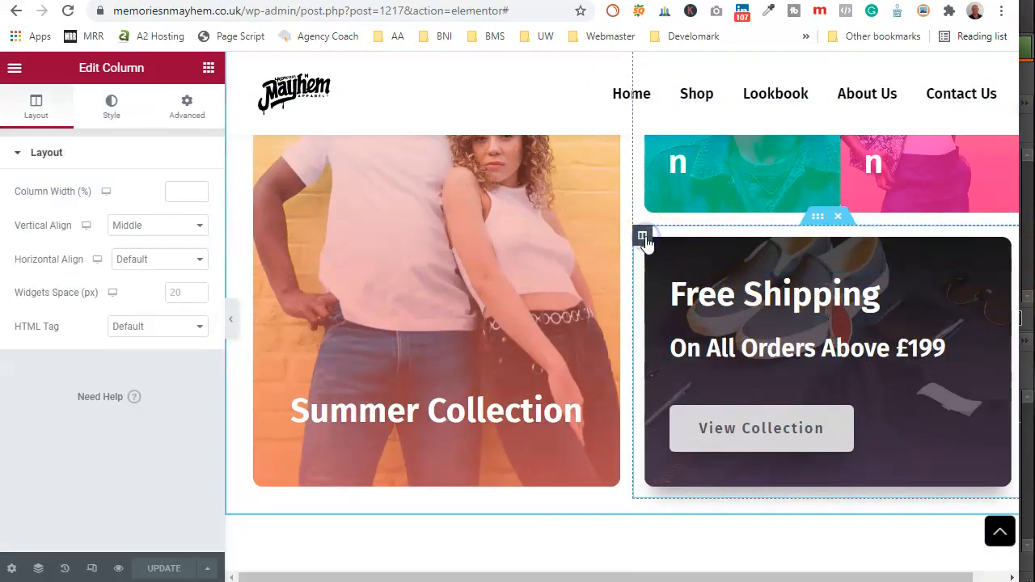
{"action": "left_click", "coordinate": [113, 101]}
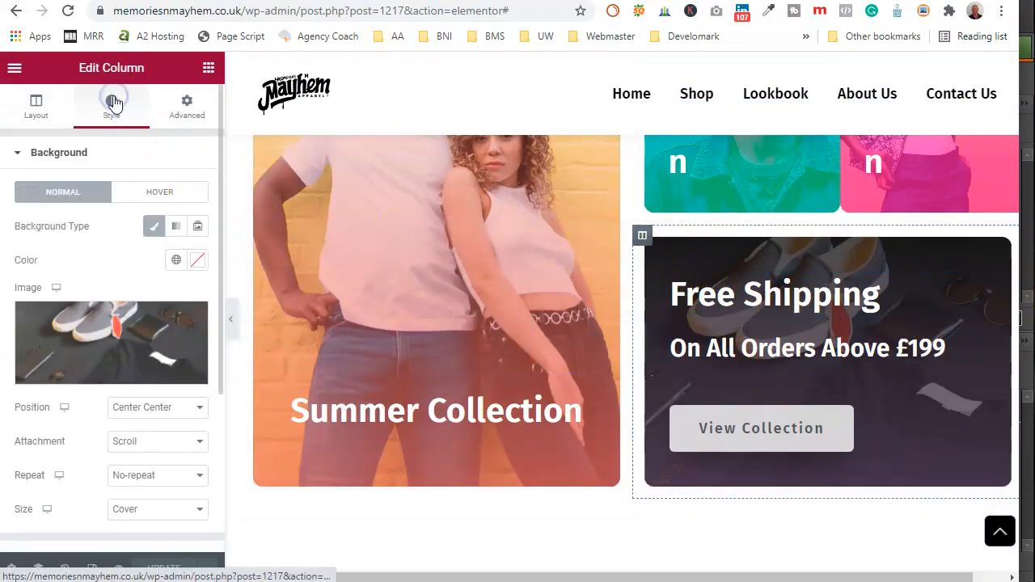
{"action": "left_click", "coordinate": [132, 345]}
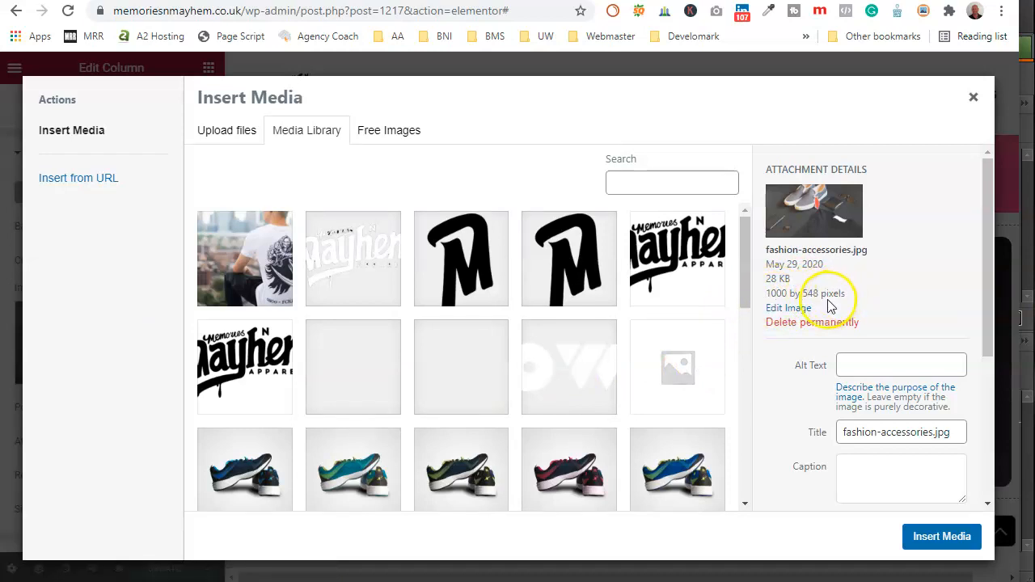
{"action": "left_click", "coordinate": [973, 97]}
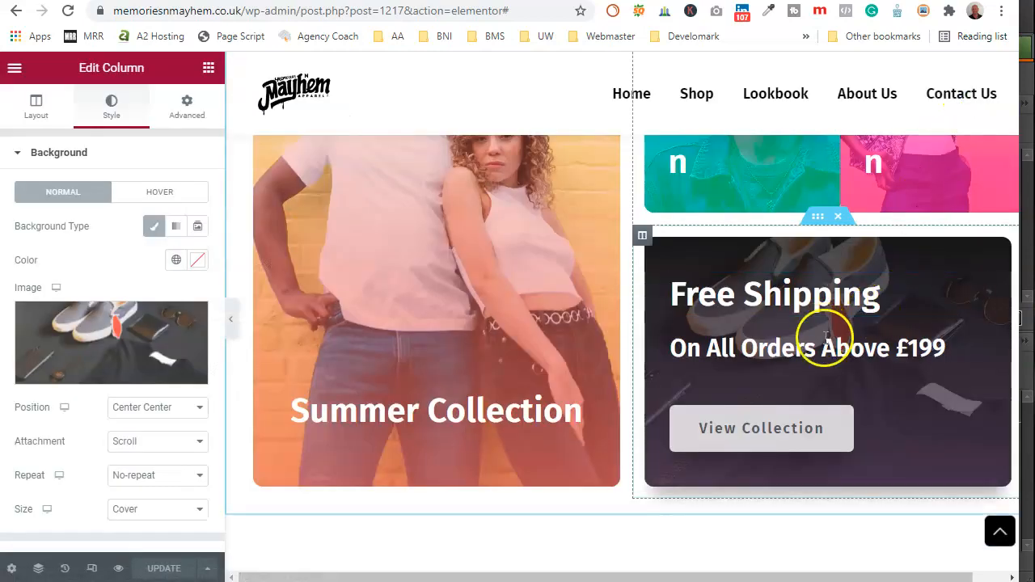
{"action": "scroll", "coordinate": [809, 346], "scroll_direction": "down", "scroll_amount": 5}
{"action": "scroll", "coordinate": [801, 350], "scroll_direction": "down", "scroll_amount": 6}
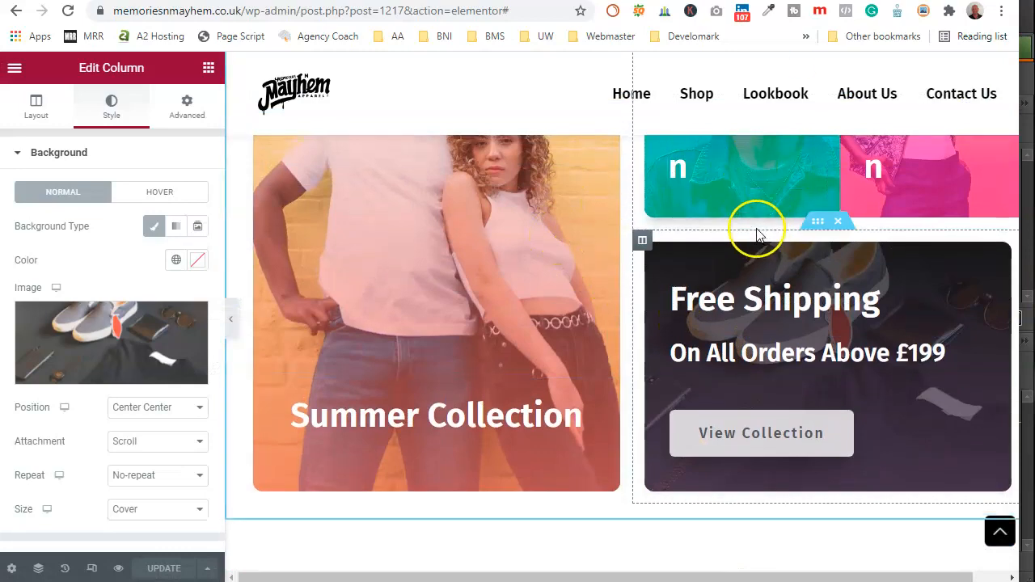
{"action": "scroll", "coordinate": [770, 231], "scroll_direction": "up", "scroll_amount": 2}
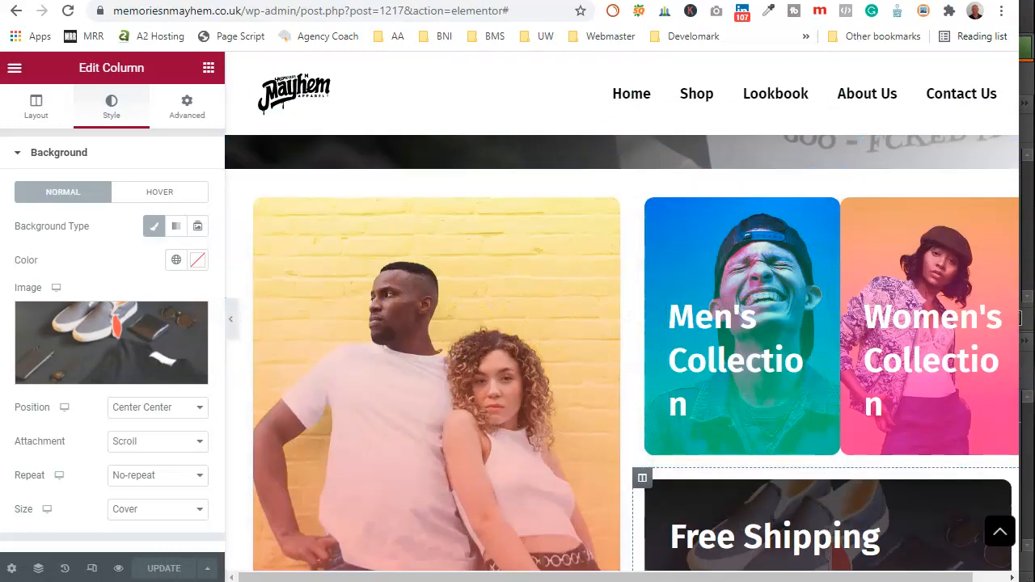
Switch to Photoshop Elements and create a blank 800 by 800 pixel file at 72 pixels/inch with a transparent background
{"action": "key", "text": "alt+Tab"}
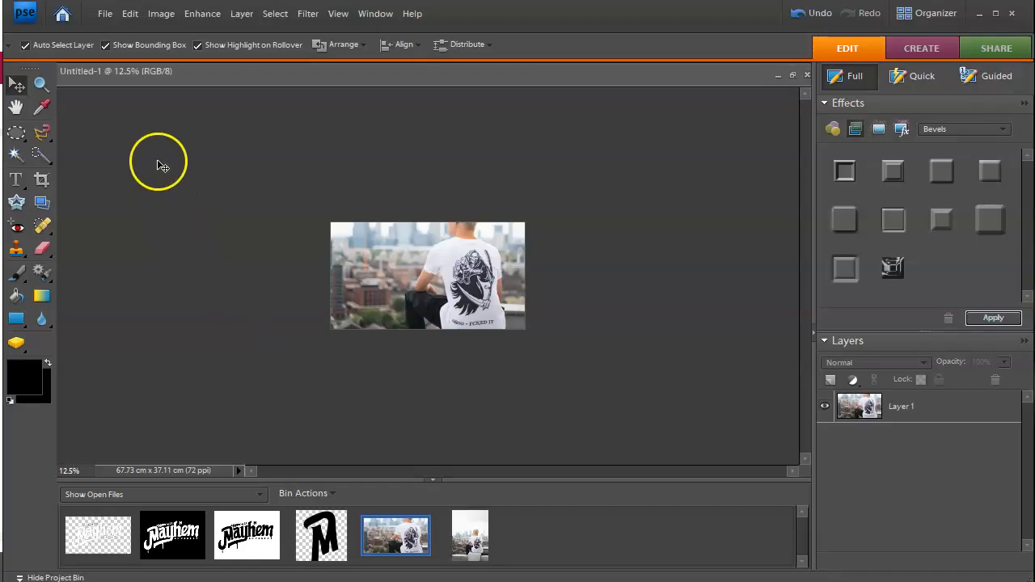
{"action": "left_click", "coordinate": [105, 14]}
{"action": "mouse_move", "coordinate": [130, 34]}
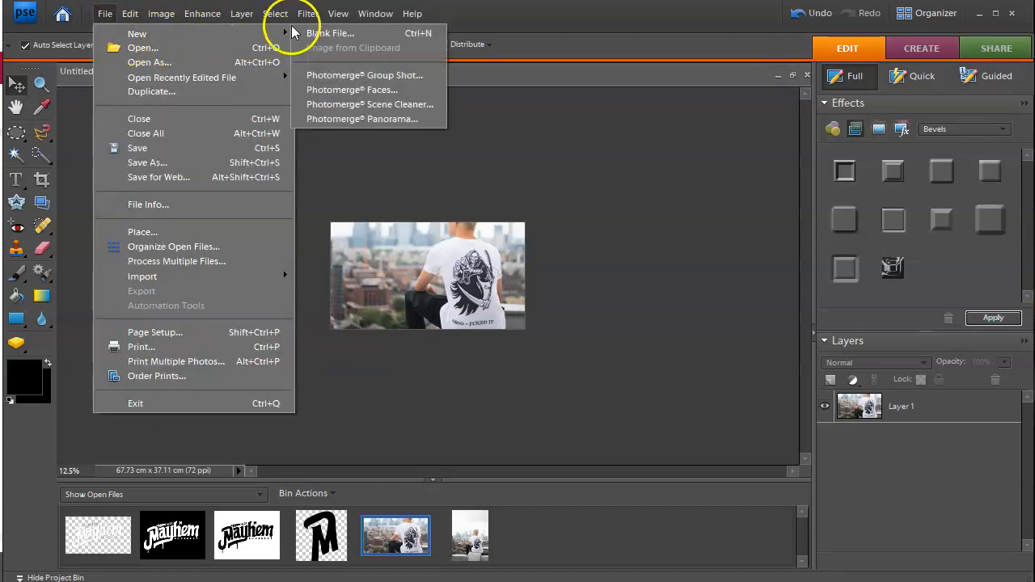
{"action": "left_click", "coordinate": [312, 31]}
{"action": "type", "text": "800"}
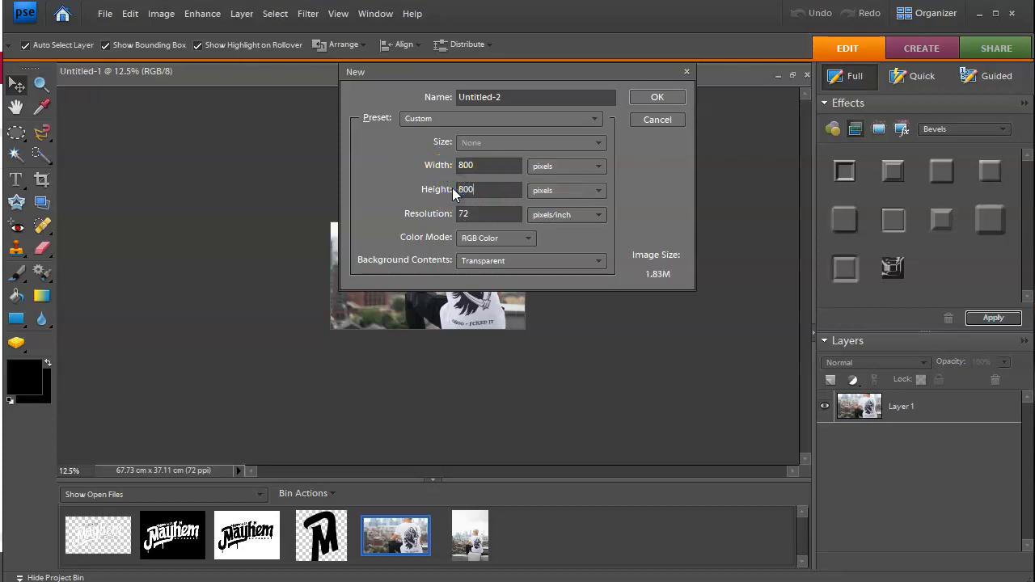
{"action": "left_click", "coordinate": [676, 96]}
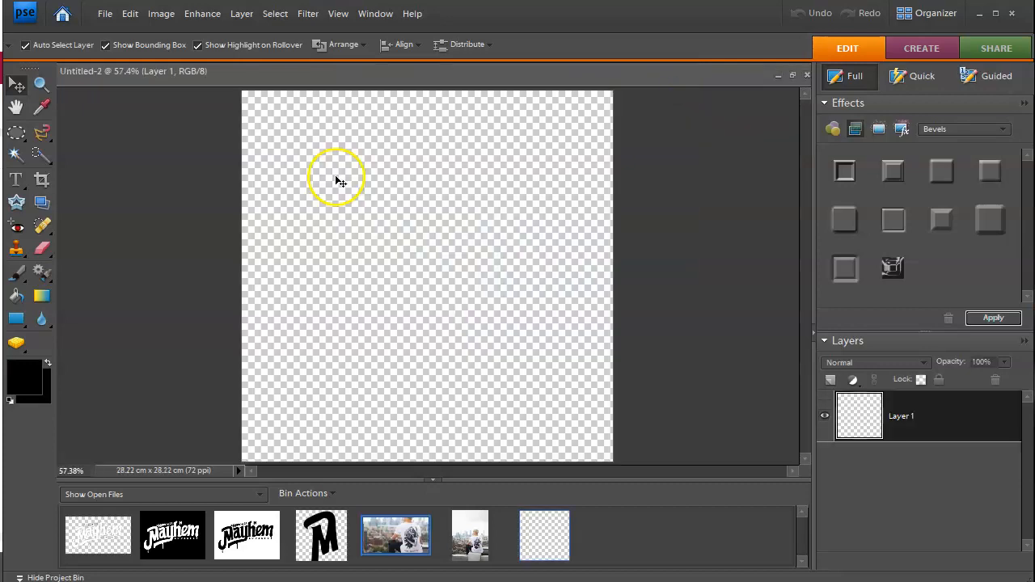
{"action": "left_click", "coordinate": [45, 81]}
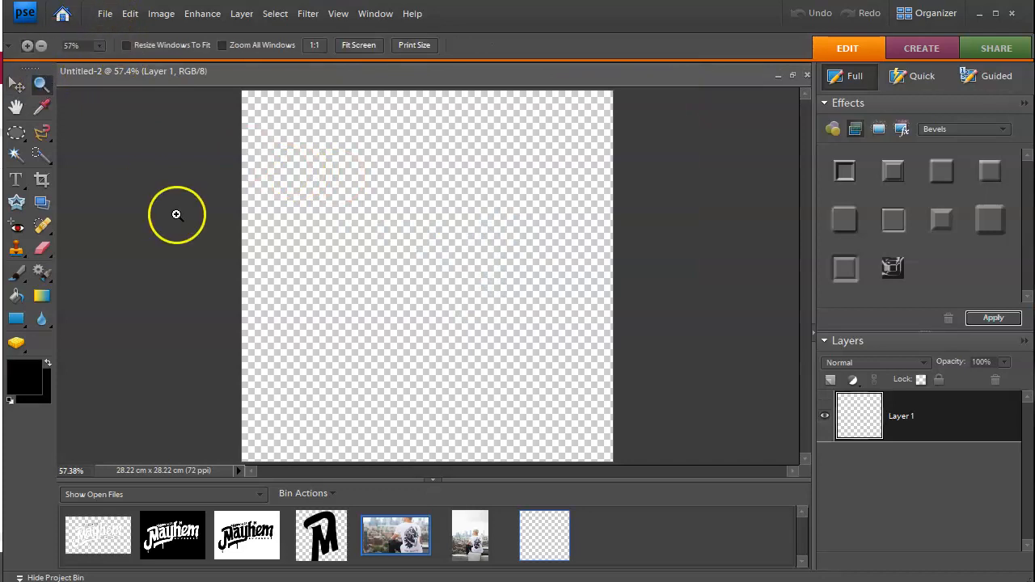
{"action": "left_click", "coordinate": [222, 273], "text": "alt"}
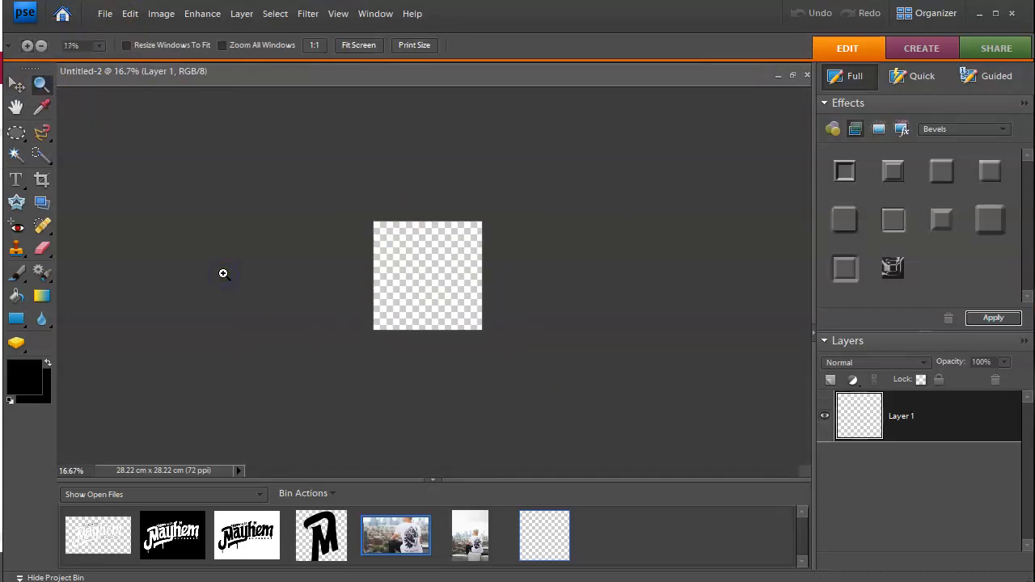
Open the photo of the blond man leaning in a black T-shirt (5A30C1E3-8D1B-4BB6-BB7F-845D1F6B3CE2) from the MM London shoot folder
{"action": "left_click", "coordinate": [103, 14]}
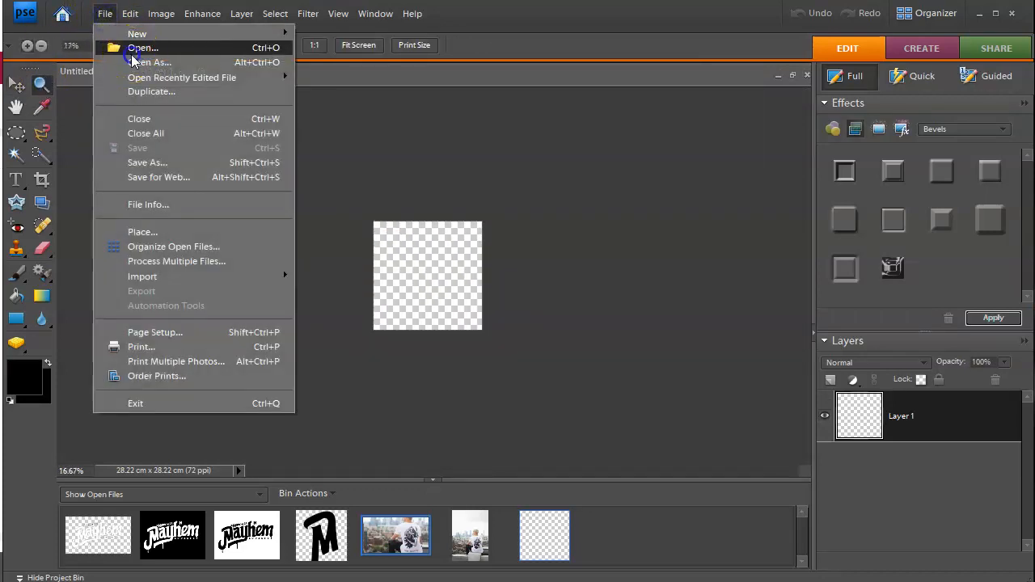
{"action": "left_click", "coordinate": [130, 51]}
{"action": "scroll", "coordinate": [570, 208], "scroll_direction": "down", "scroll_amount": 5}
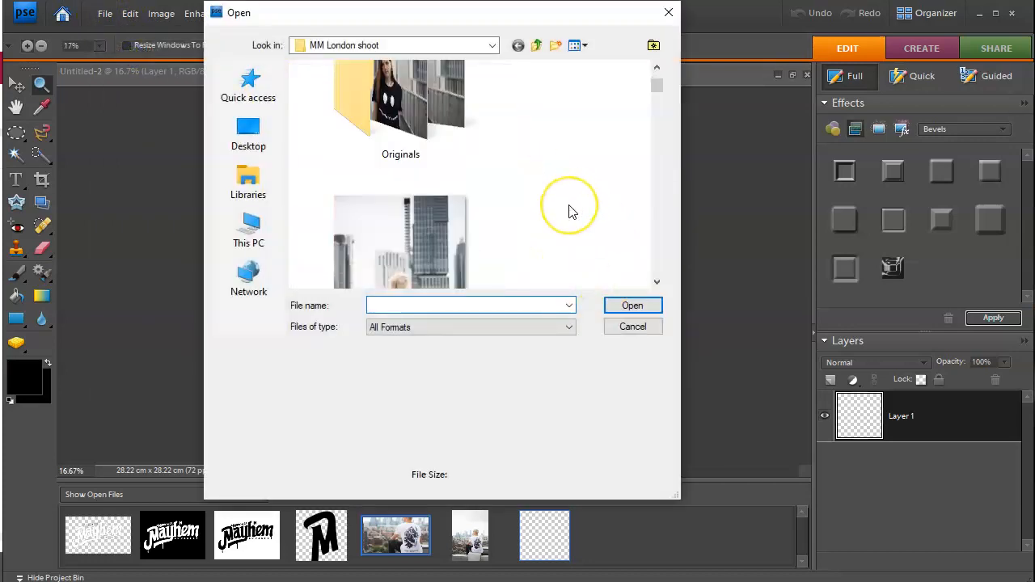
{"action": "scroll", "coordinate": [569, 214], "scroll_direction": "down", "scroll_amount": 2}
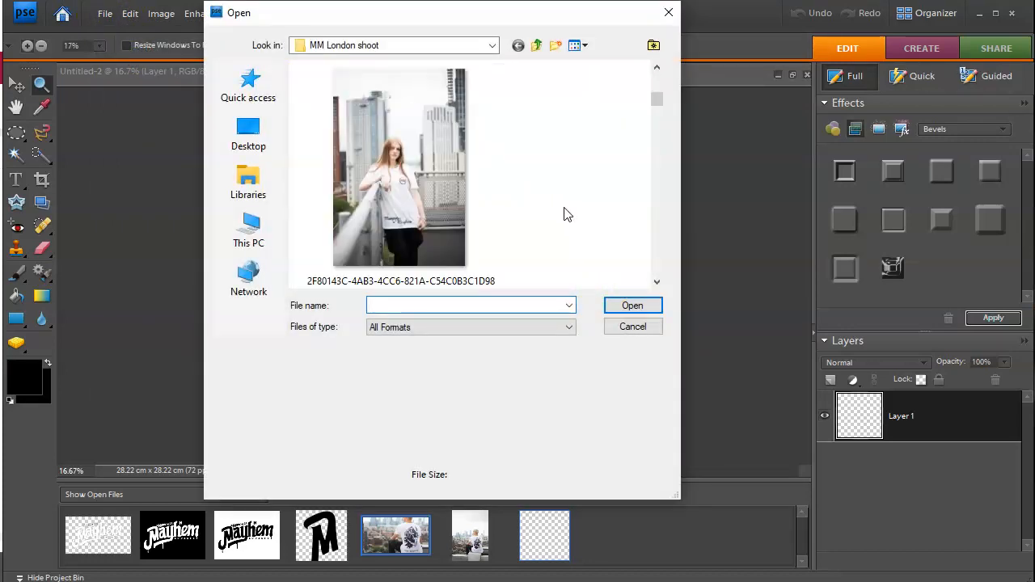
{"action": "scroll", "coordinate": [566, 215], "scroll_direction": "down", "scroll_amount": 2}
{"action": "scroll", "coordinate": [553, 201], "scroll_direction": "down", "scroll_amount": 2}
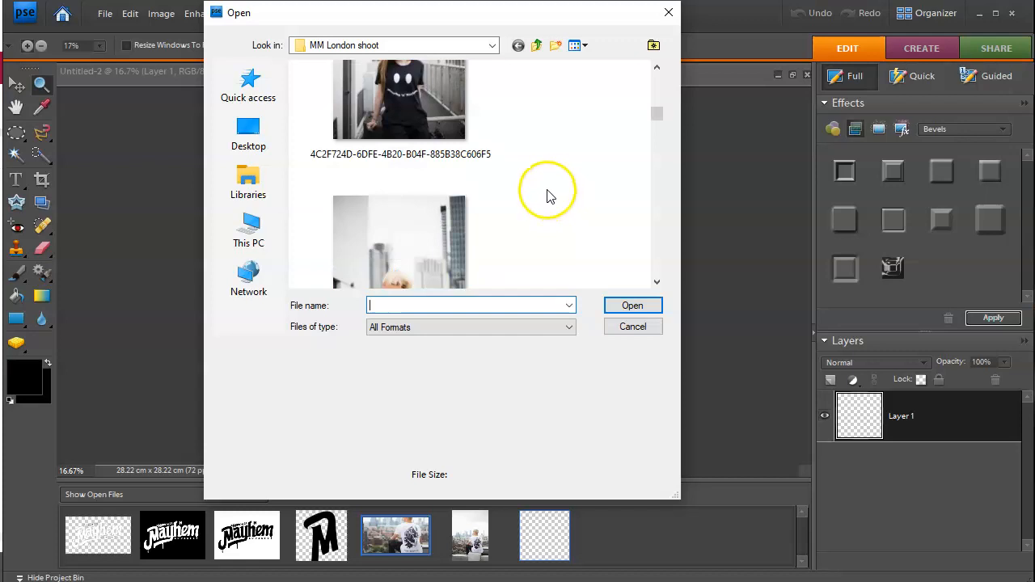
{"action": "scroll", "coordinate": [548, 200], "scroll_direction": "down", "scroll_amount": 4}
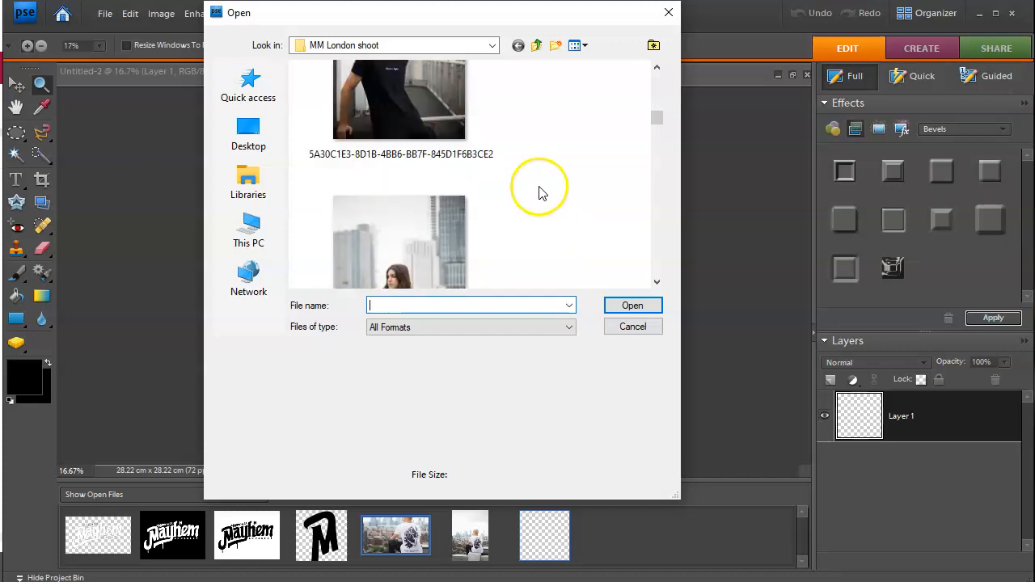
{"action": "scroll", "coordinate": [540, 194], "scroll_direction": "up", "scroll_amount": 2}
{"action": "double_click", "coordinate": [399, 186]}
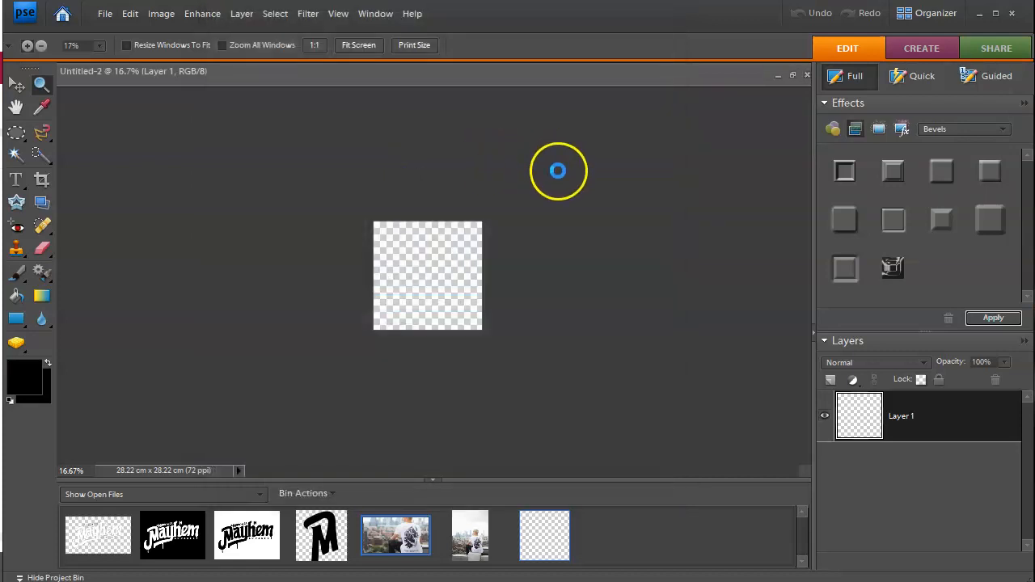
Open the photo of the red-haired woman in a black T-shirt (33F3F106-D70B-4E65-A5CD-775FC2784B62.jpeg) from the MM London shoot folder
{"action": "left_click", "coordinate": [103, 19]}
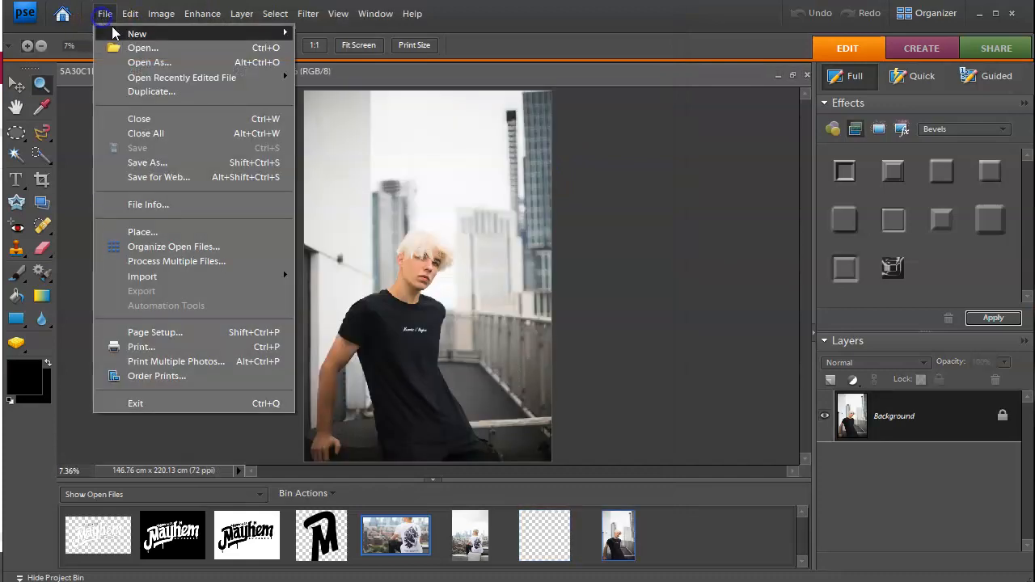
{"action": "left_click", "coordinate": [130, 44]}
{"action": "scroll", "coordinate": [498, 271], "scroll_direction": "down", "scroll_amount": 5}
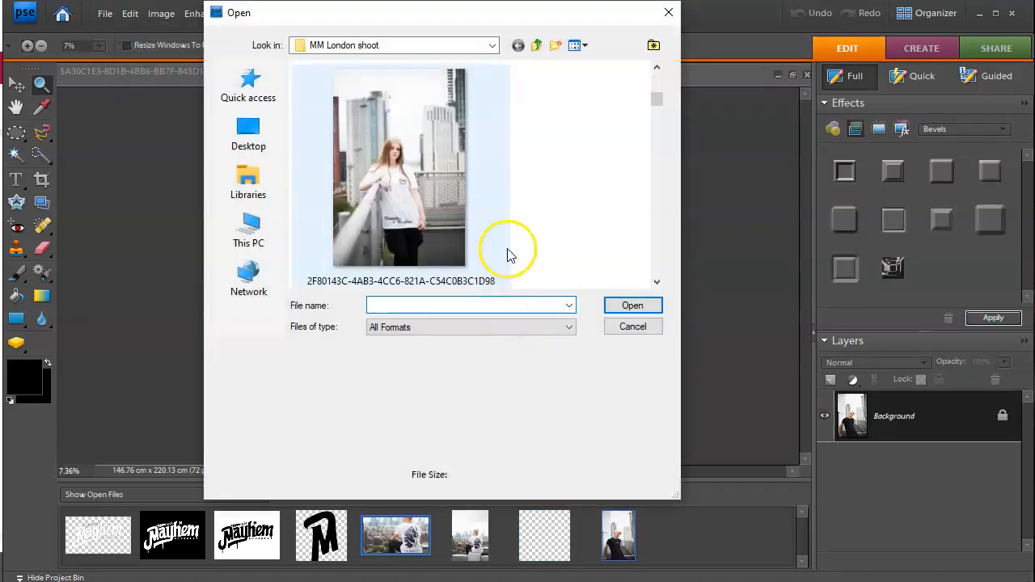
{"action": "scroll", "coordinate": [522, 250], "scroll_direction": "down", "scroll_amount": 3}
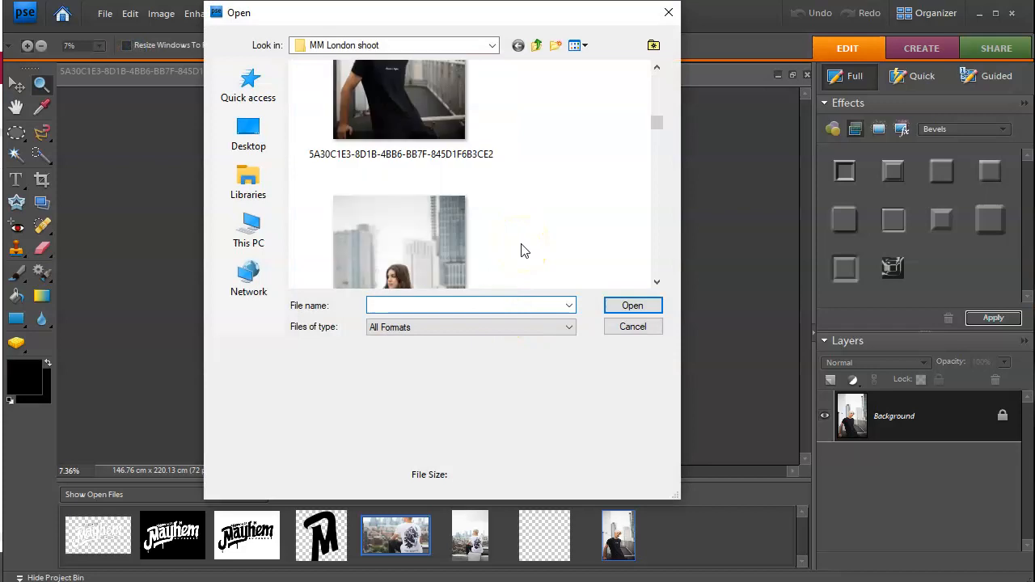
{"action": "scroll", "coordinate": [525, 240], "scroll_direction": "down", "scroll_amount": 1}
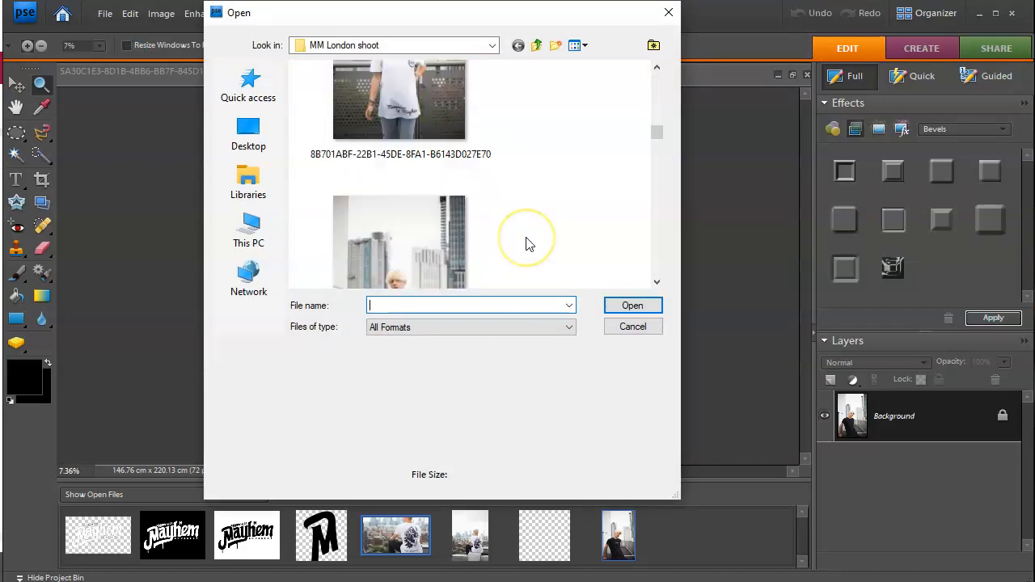
{"action": "scroll", "coordinate": [525, 240], "scroll_direction": "up", "scroll_amount": 1}
{"action": "left_click", "coordinate": [394, 181]}
{"action": "scroll", "coordinate": [601, 236], "scroll_direction": "down", "scroll_amount": 5}
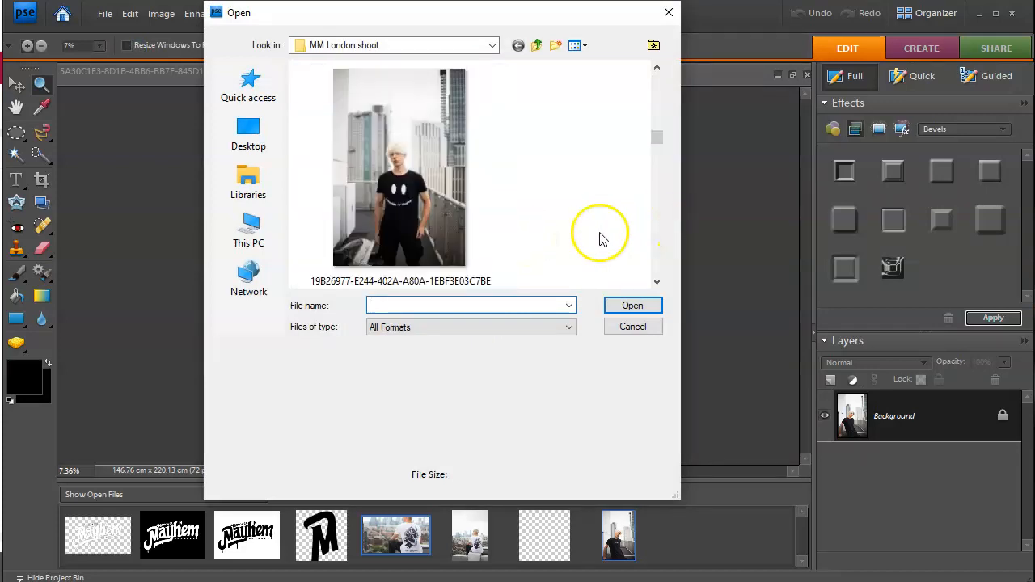
{"action": "scroll", "coordinate": [570, 225], "scroll_direction": "down", "scroll_amount": 1}
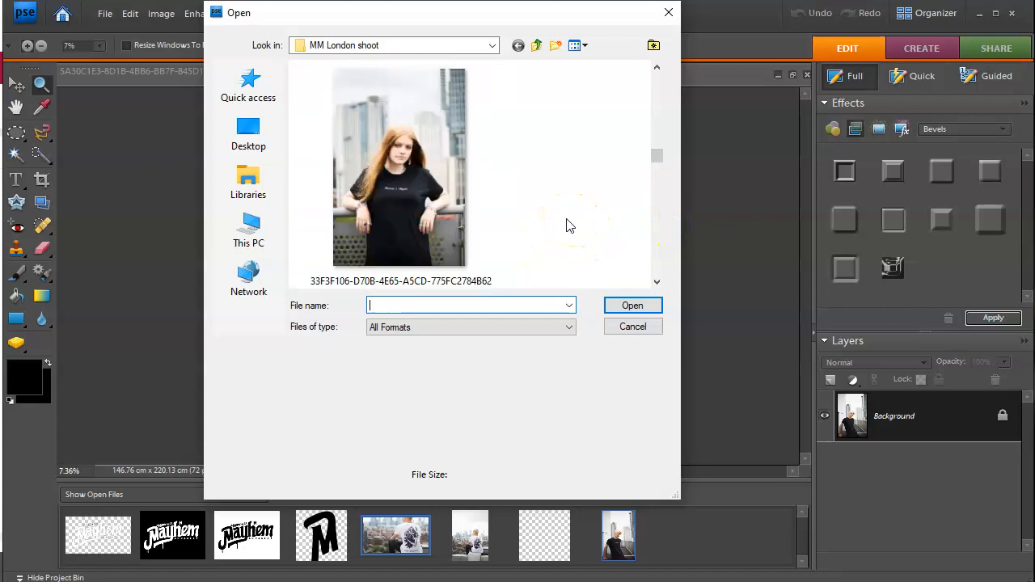
{"action": "double_click", "coordinate": [393, 197]}
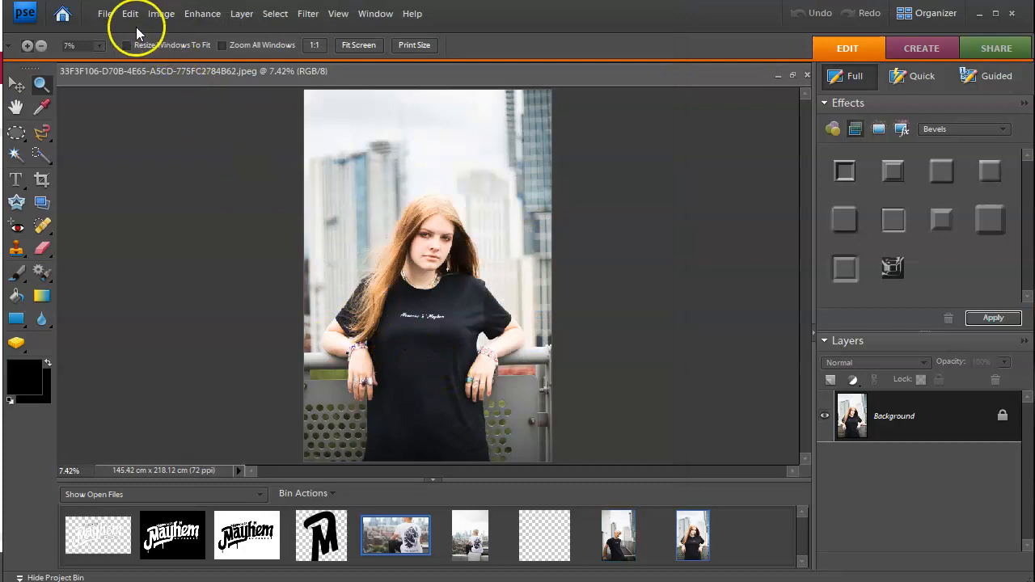
Open the photo of the blond man sitting on a ledge in a white T-shirt (A74C3BE9-6F9C-49CA-8EA0-B312250A0544) from the MM London shoot folder
{"action": "left_click", "coordinate": [106, 14]}
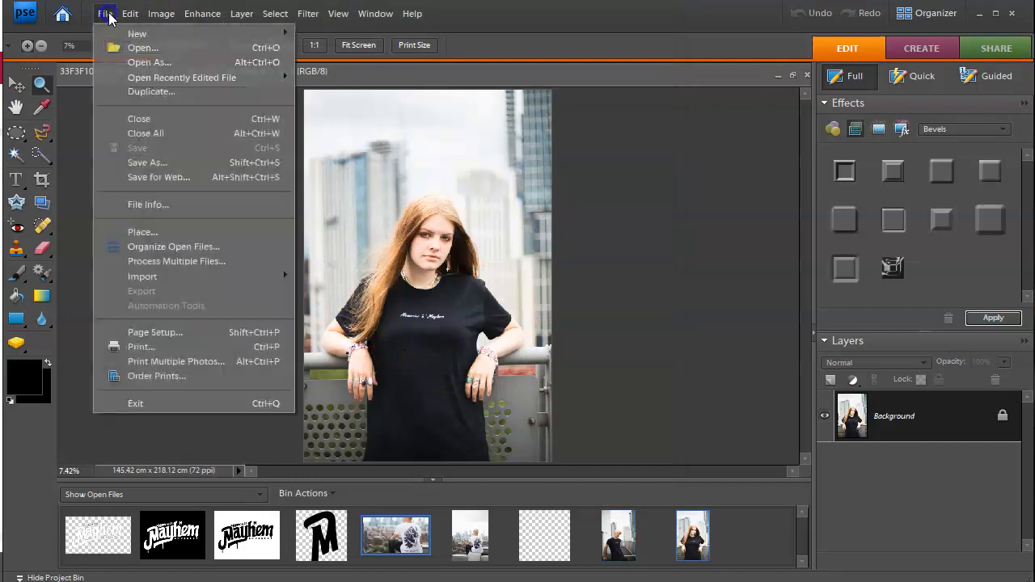
{"action": "left_click", "coordinate": [140, 50]}
{"action": "scroll", "coordinate": [509, 247], "scroll_direction": "down", "scroll_amount": 6}
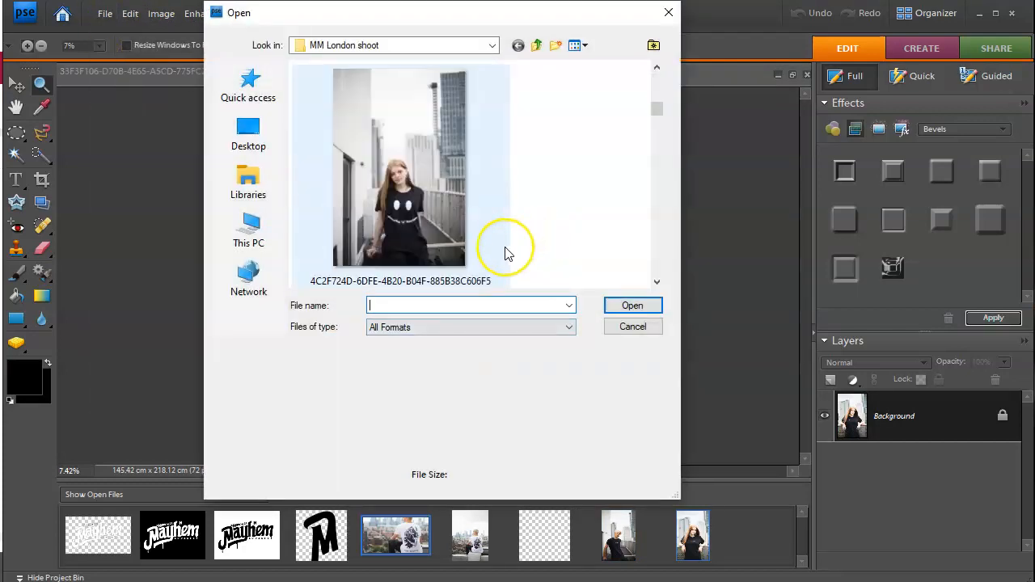
{"action": "scroll", "coordinate": [509, 253], "scroll_direction": "down", "scroll_amount": 3}
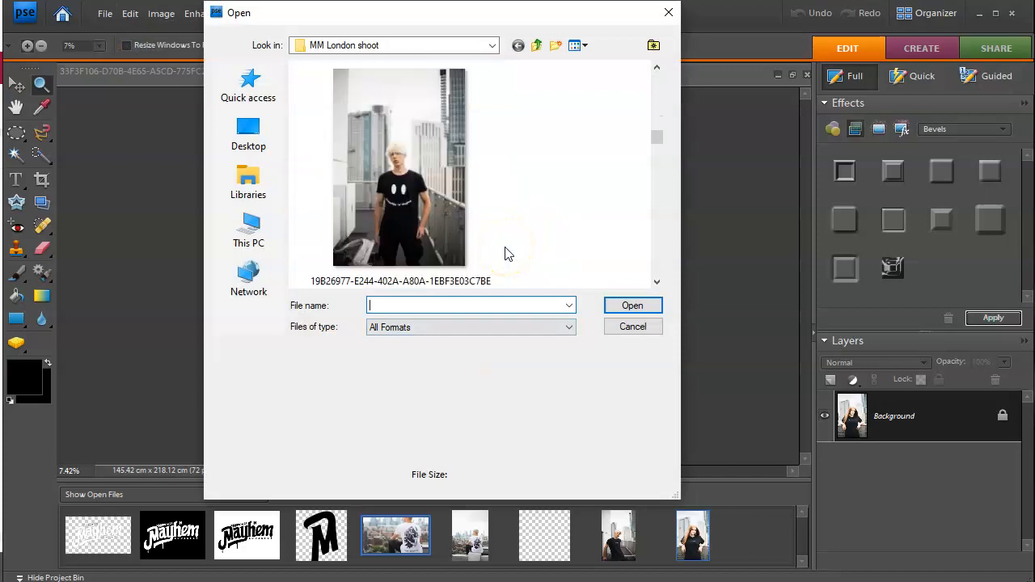
{"action": "scroll", "coordinate": [505, 254], "scroll_direction": "down", "scroll_amount": 2}
{"action": "scroll", "coordinate": [576, 231], "scroll_direction": "down", "scroll_amount": 8}
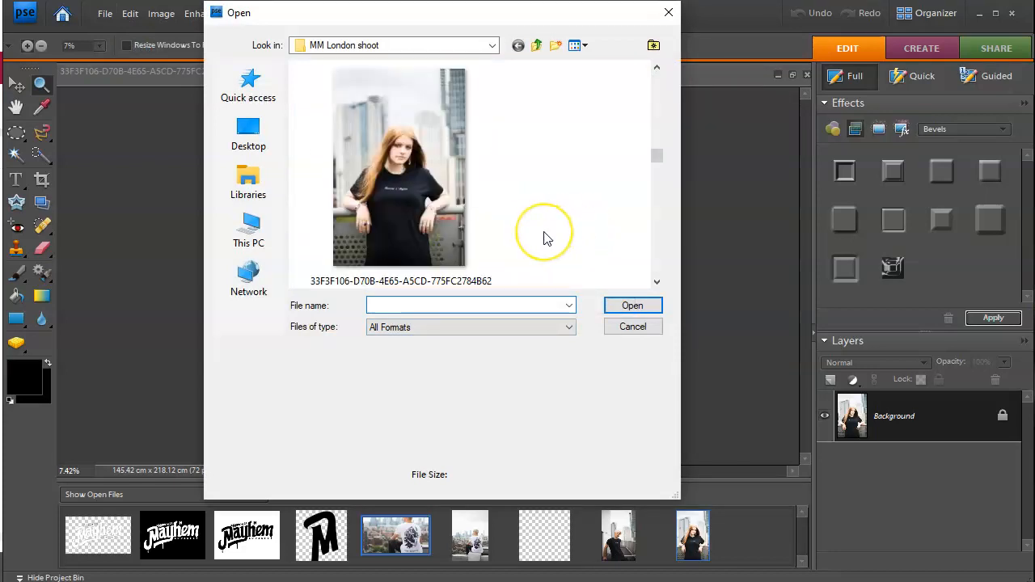
{"action": "scroll", "coordinate": [544, 238], "scroll_direction": "down", "scroll_amount": 3}
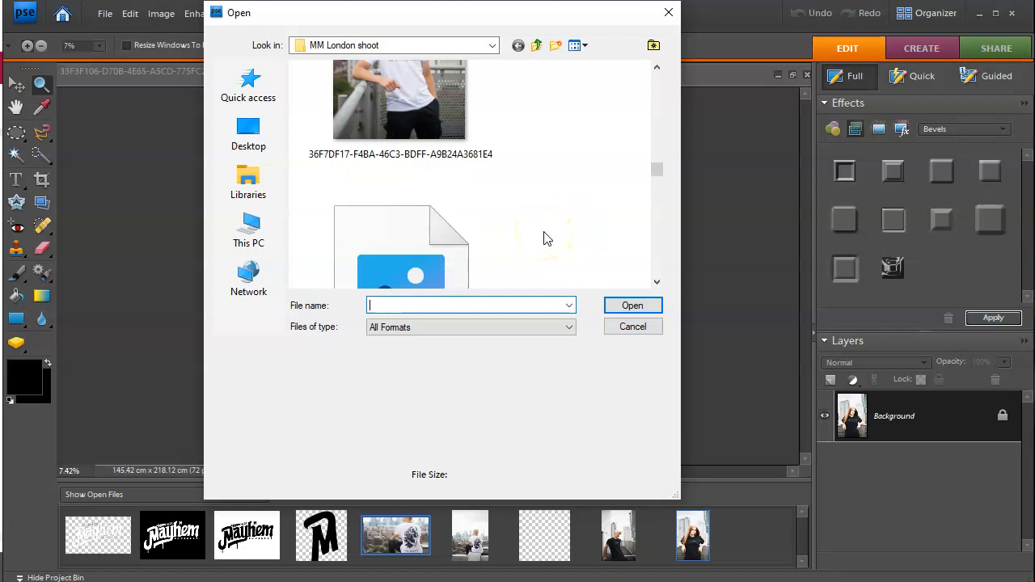
{"action": "scroll", "coordinate": [543, 239], "scroll_direction": "down", "scroll_amount": 3}
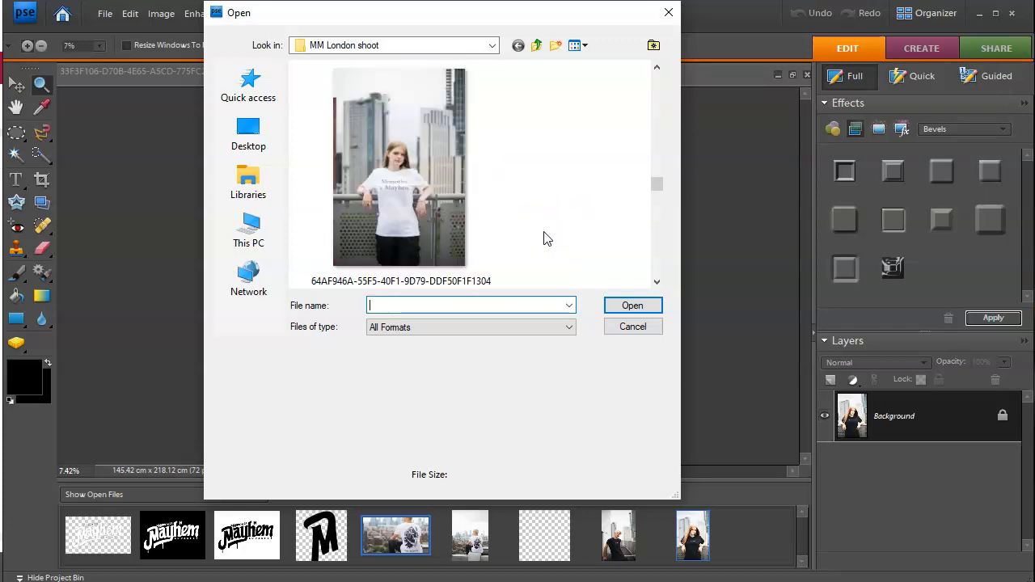
{"action": "scroll", "coordinate": [544, 239], "scroll_direction": "down", "scroll_amount": 2}
{"action": "scroll", "coordinate": [543, 239], "scroll_direction": "down", "scroll_amount": 2}
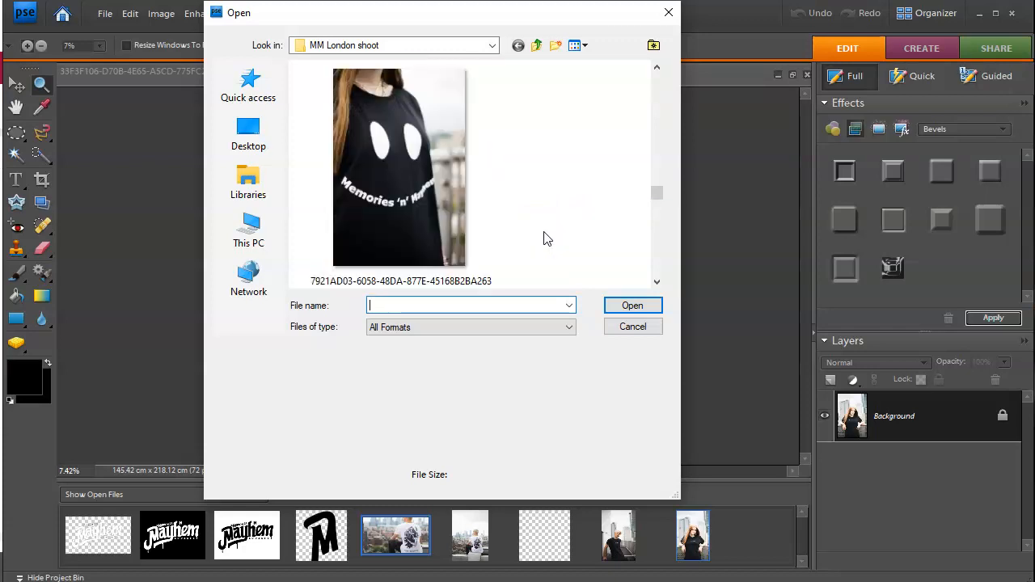
{"action": "scroll", "coordinate": [528, 242], "scroll_direction": "down", "scroll_amount": 2}
{"action": "scroll", "coordinate": [550, 232], "scroll_direction": "down", "scroll_amount": 2}
{"action": "scroll", "coordinate": [550, 232], "scroll_direction": "down", "scroll_amount": 2}
{"action": "scroll", "coordinate": [550, 231], "scroll_direction": "down", "scroll_amount": 2}
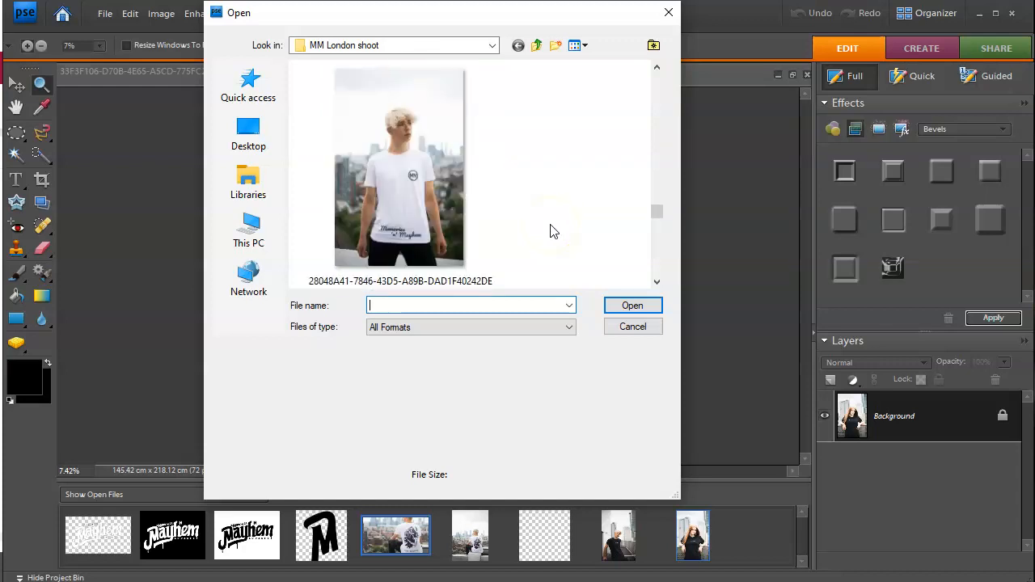
{"action": "scroll", "coordinate": [600, 213], "scroll_direction": "down", "scroll_amount": 2}
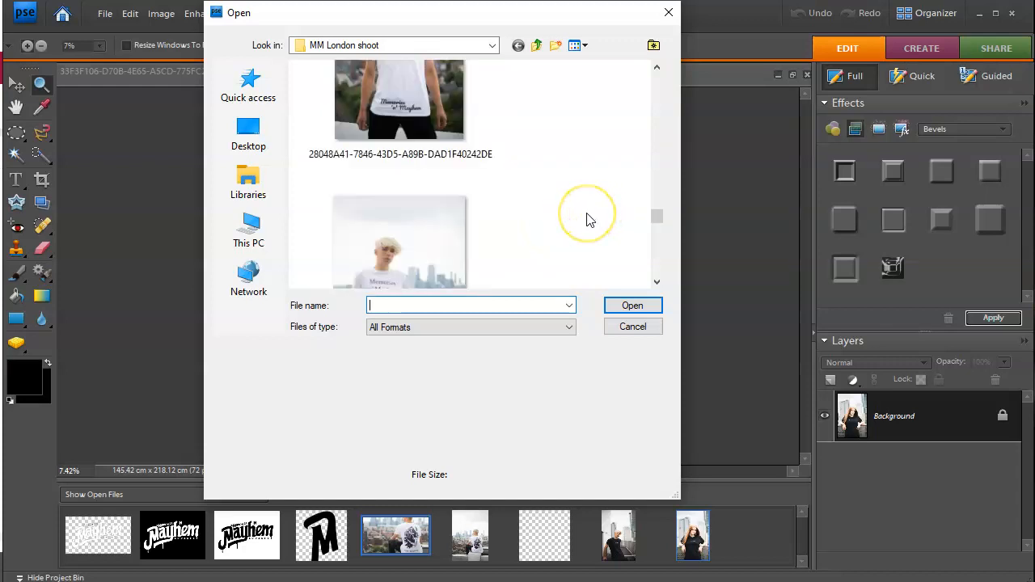
{"action": "scroll", "coordinate": [589, 220], "scroll_direction": "down", "scroll_amount": 2}
{"action": "double_click", "coordinate": [423, 201]}
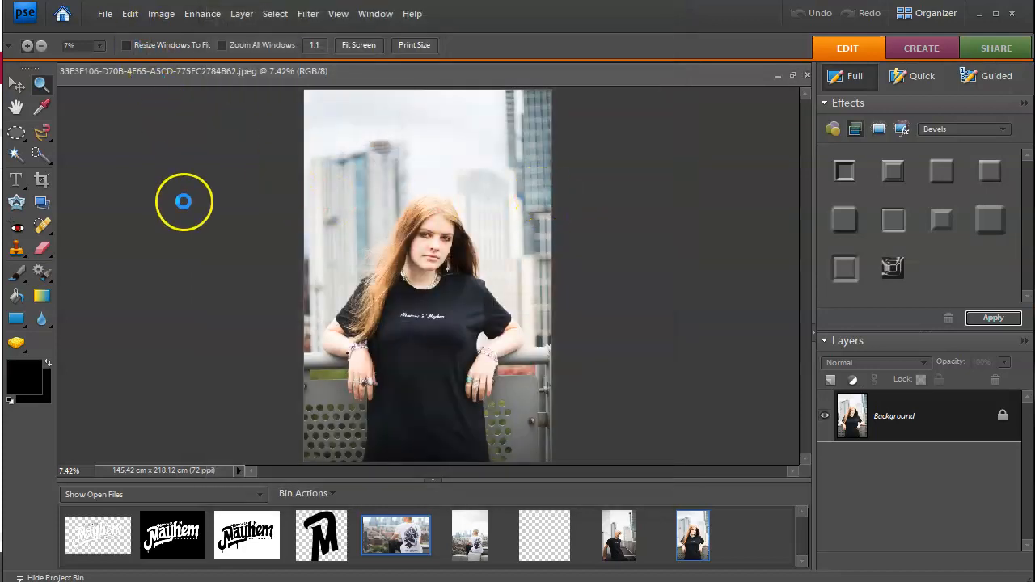
Bring up the file-opening dialog and look through the remaining photos in the MM London shoot folder
{"action": "left_click", "coordinate": [100, 16]}
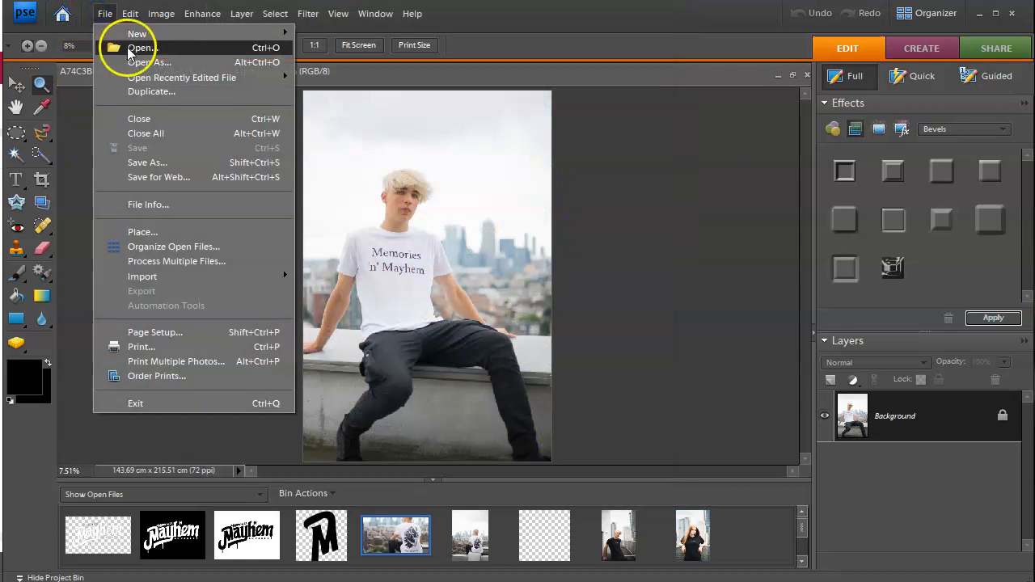
{"action": "left_click", "coordinate": [122, 46]}
{"action": "scroll", "coordinate": [518, 242], "scroll_direction": "down", "scroll_amount": 8}
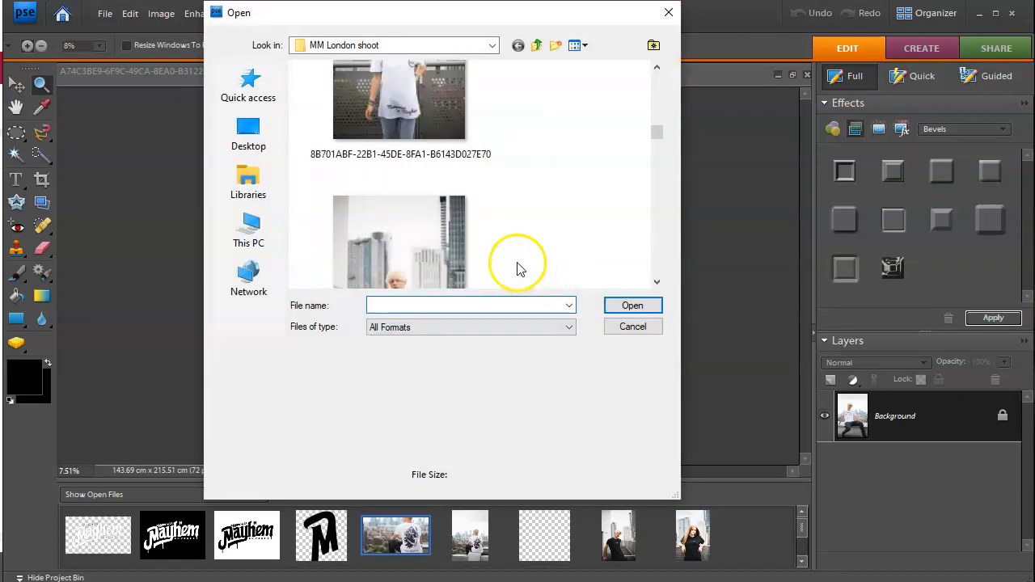
{"action": "scroll", "coordinate": [514, 215], "scroll_direction": "down", "scroll_amount": 8}
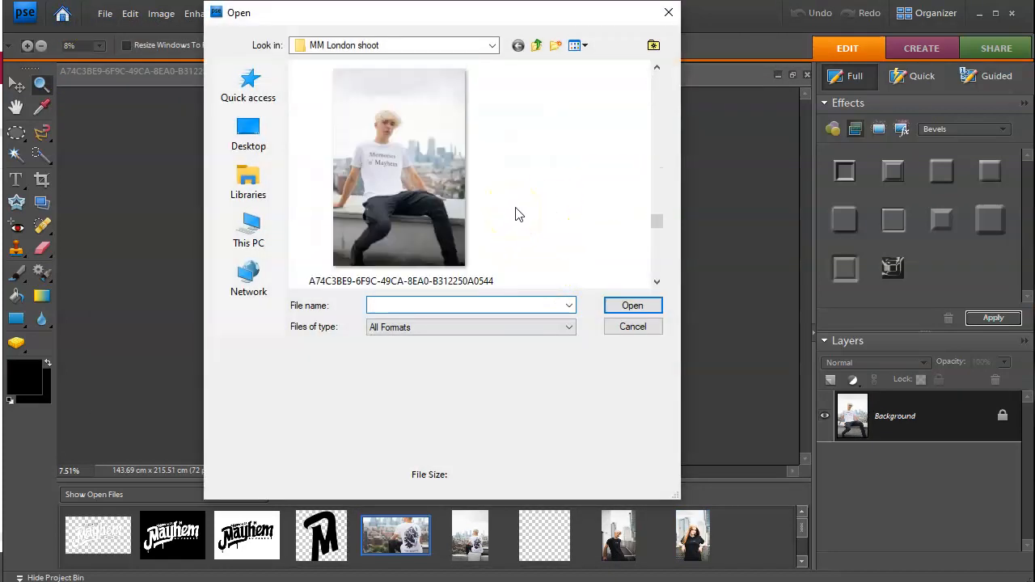
{"action": "scroll", "coordinate": [521, 213], "scroll_direction": "down", "scroll_amount": 2}
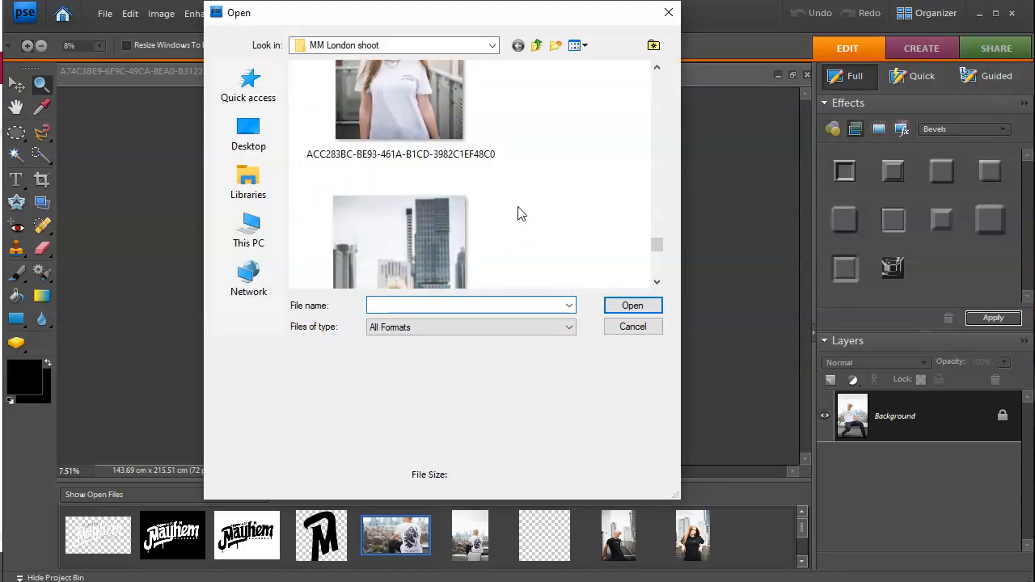
{"action": "scroll", "coordinate": [520, 200], "scroll_direction": "down", "scroll_amount": 6}
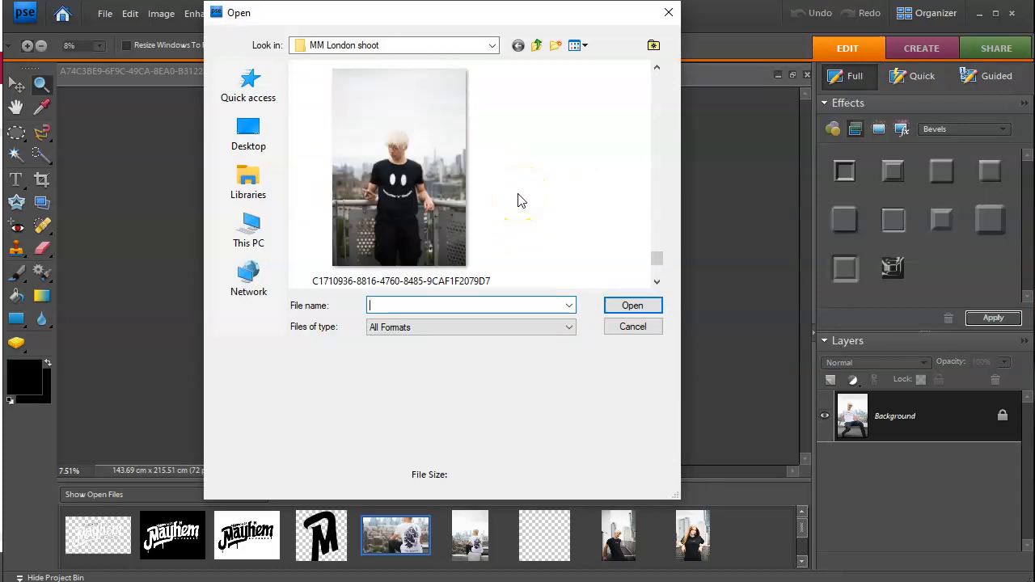
{"action": "scroll", "coordinate": [521, 200], "scroll_direction": "down", "scroll_amount": 2}
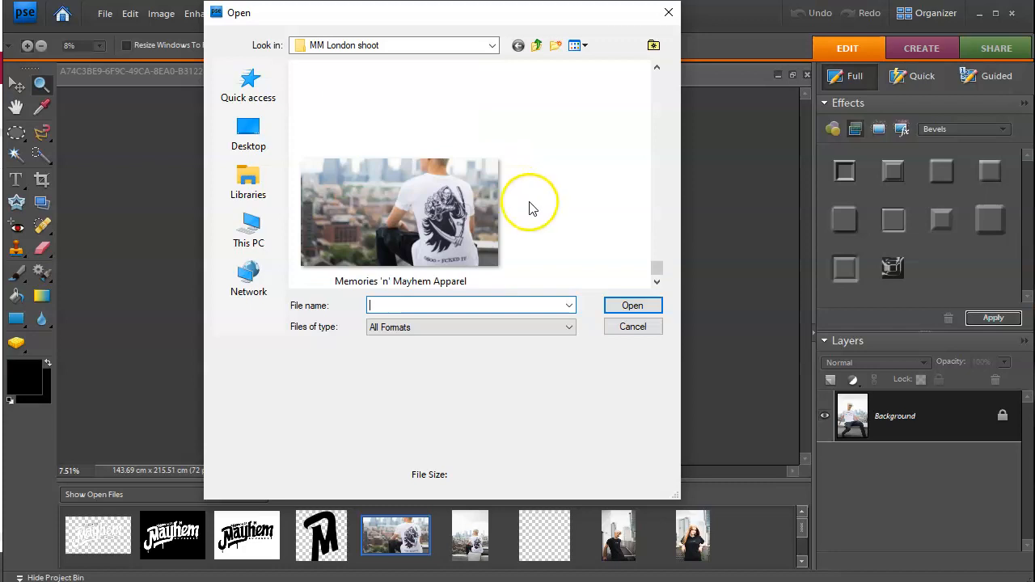
{"action": "scroll", "coordinate": [531, 210], "scroll_direction": "up", "scroll_amount": 3}
Open the photo of the woman in a black T-shirt seated on an orange ledge (1C201EB2-70A1-4C34-8EDF-8C9B607C721F.jpeg) from the MM London Shoot 2 folder
{"action": "left_click", "coordinate": [539, 46]}
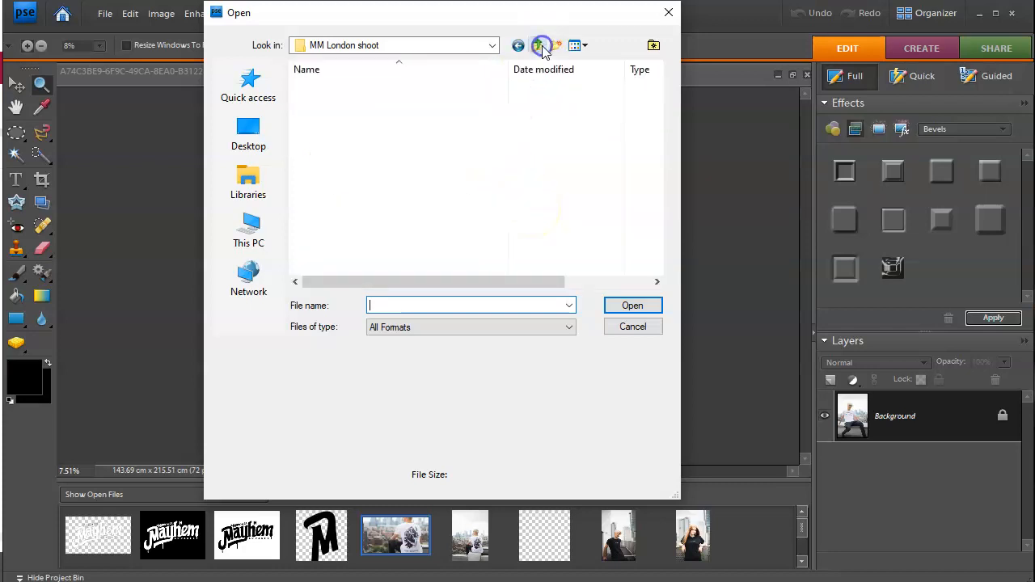
{"action": "left_click", "coordinate": [536, 46]}
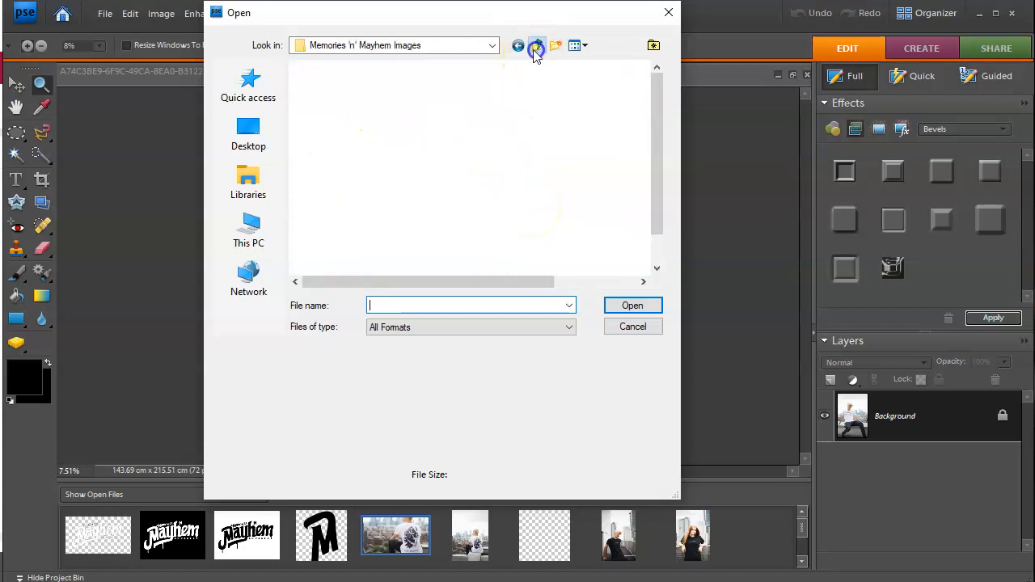
{"action": "double_click", "coordinate": [314, 165]}
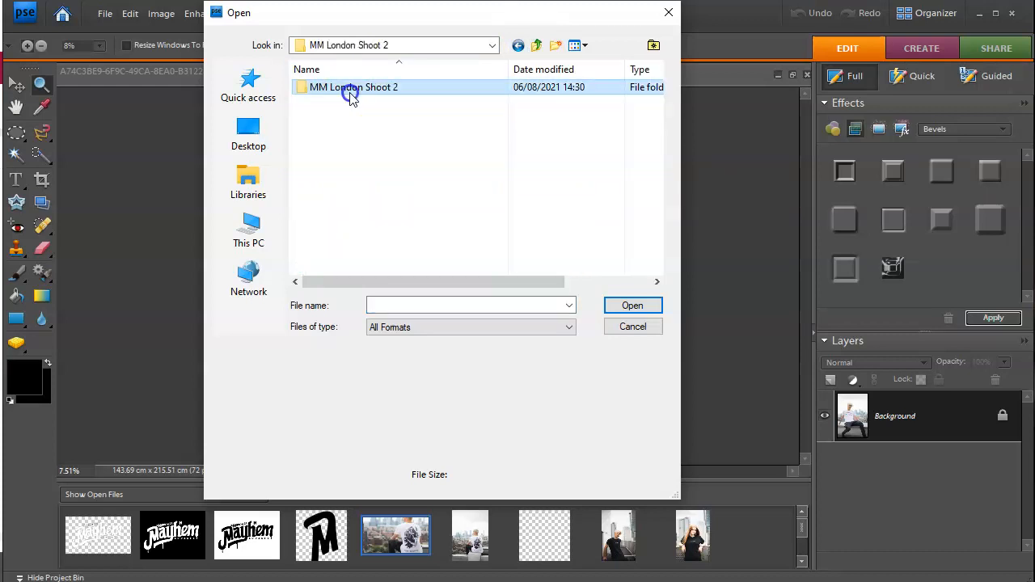
{"action": "left_click", "coordinate": [582, 45]}
{"action": "left_click", "coordinate": [530, 67]}
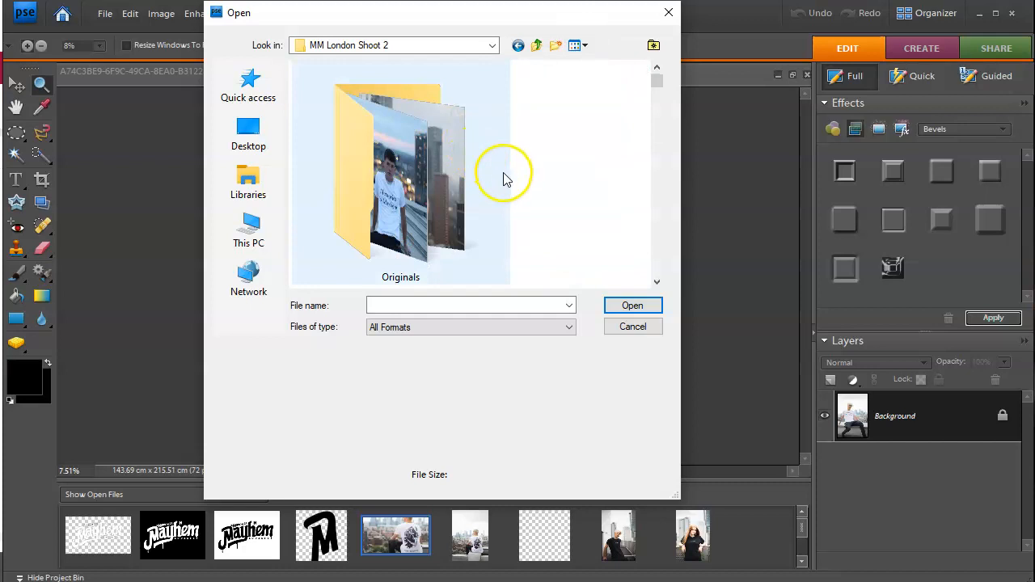
{"action": "scroll", "coordinate": [499, 186], "scroll_direction": "down", "scroll_amount": 1}
{"action": "double_click", "coordinate": [407, 178]}
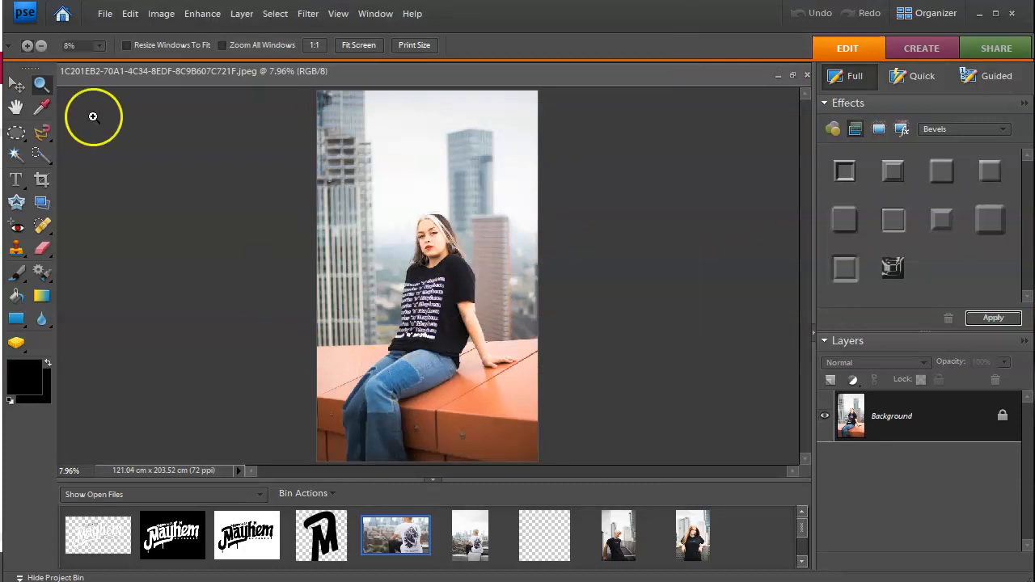
Select and copy the entire photo of the woman seated on the orange ledge
{"action": "left_click", "coordinate": [621, 538]}
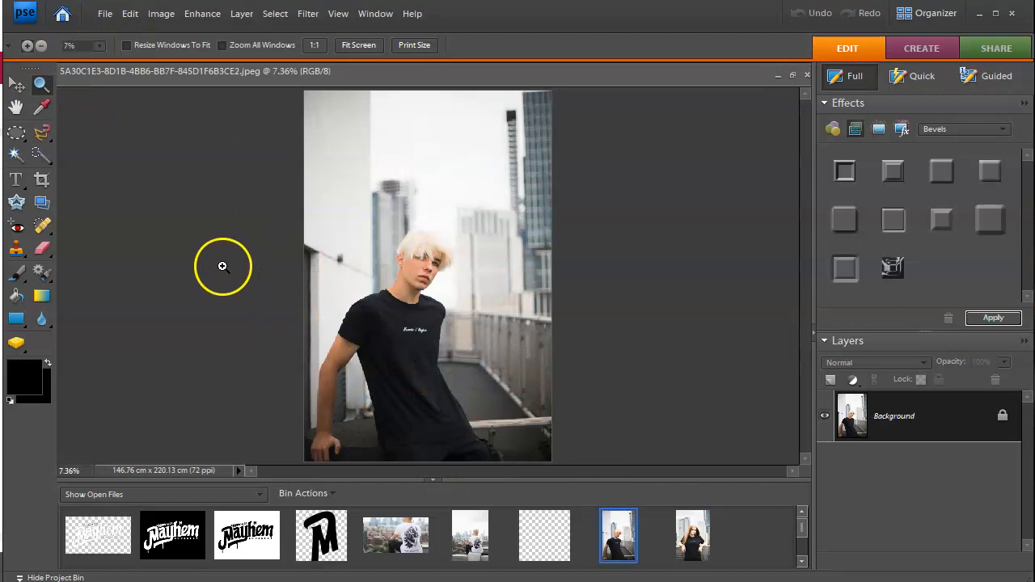
{"action": "scroll", "coordinate": [712, 542], "scroll_direction": "down", "scroll_amount": 1}
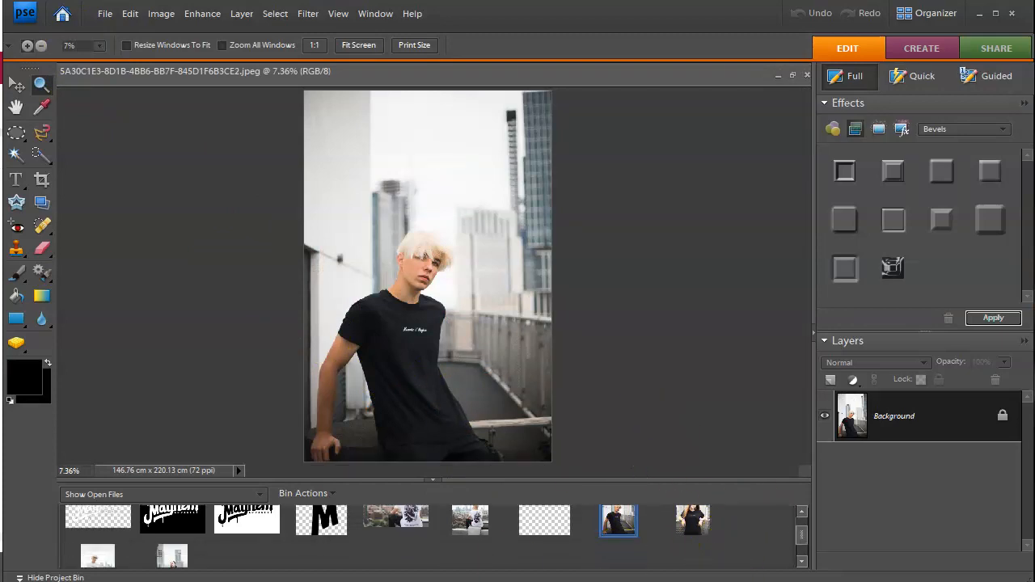
{"action": "scroll", "coordinate": [229, 558], "scroll_direction": "down", "scroll_amount": 1}
{"action": "left_click", "coordinate": [172, 548]}
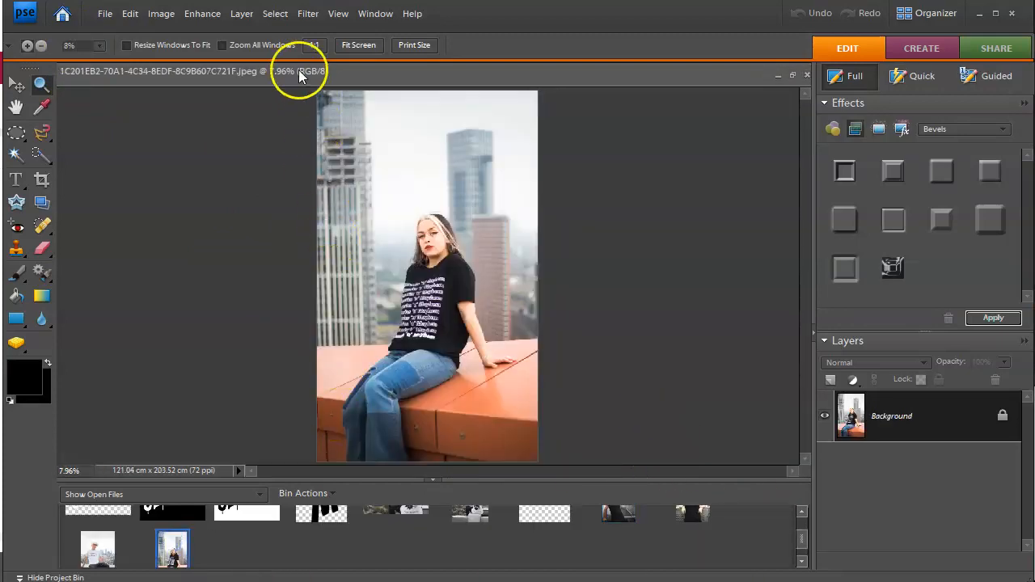
{"action": "left_click", "coordinate": [275, 14]}
{"action": "left_click", "coordinate": [273, 33]}
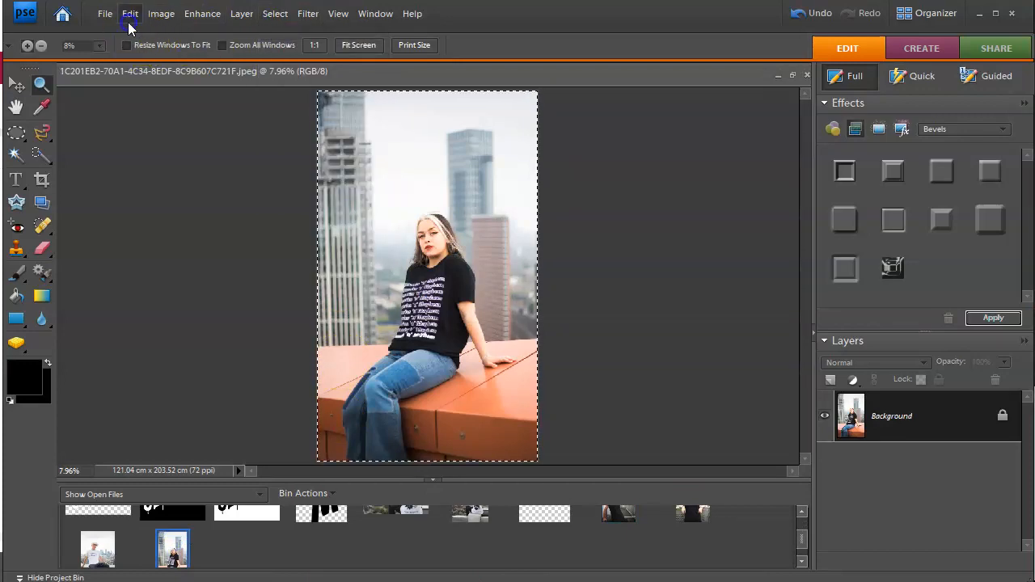
{"action": "left_click", "coordinate": [128, 14]}
{"action": "left_click", "coordinate": [162, 104]}
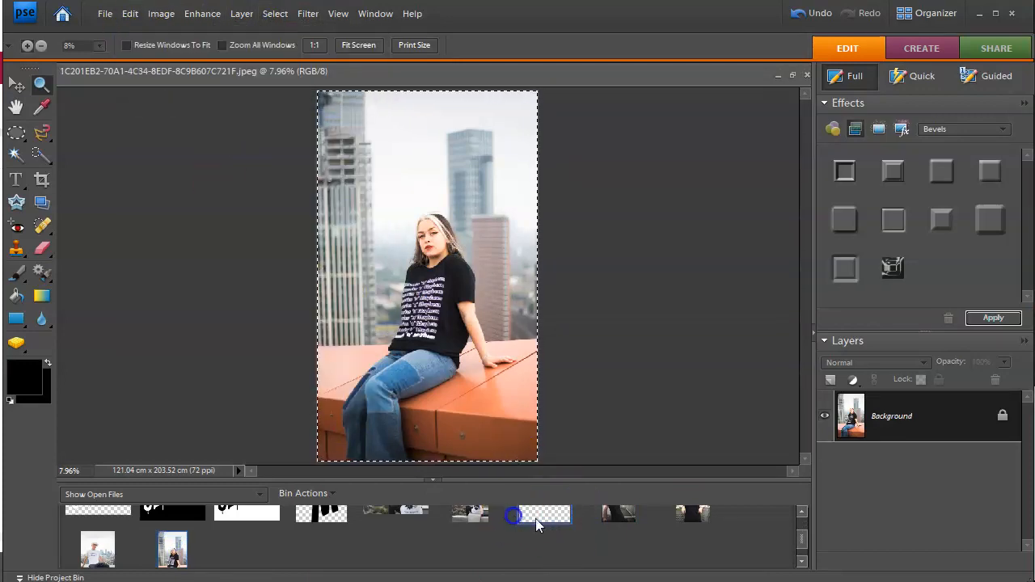
Paste the copied photo into the blank transparent file Untitled-2
{"action": "left_click", "coordinate": [536, 524]}
{"action": "left_click", "coordinate": [130, 14]}
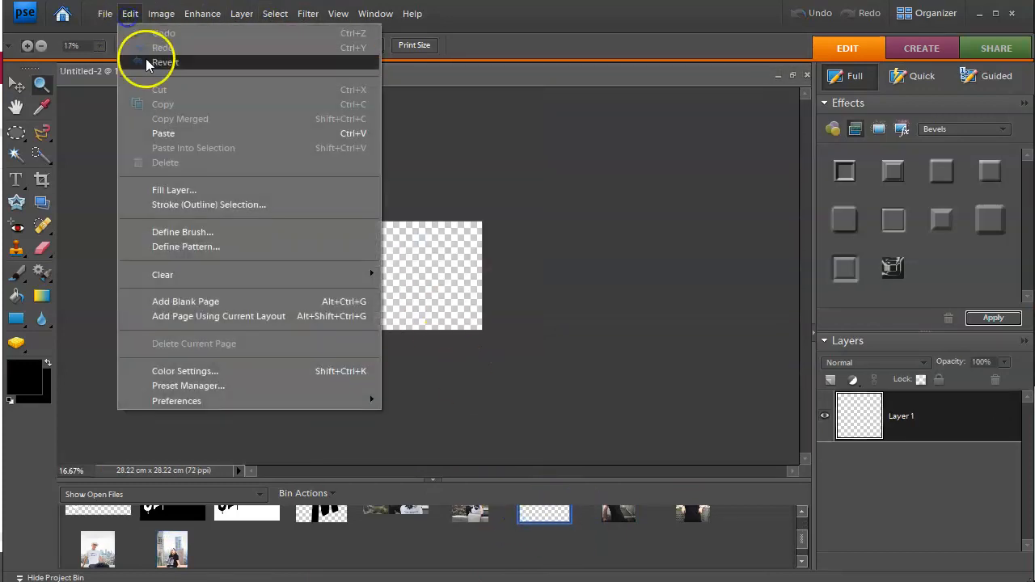
Paste the copied photo into the blank square document and activate the Move tool
{"action": "left_click", "coordinate": [163, 133]}
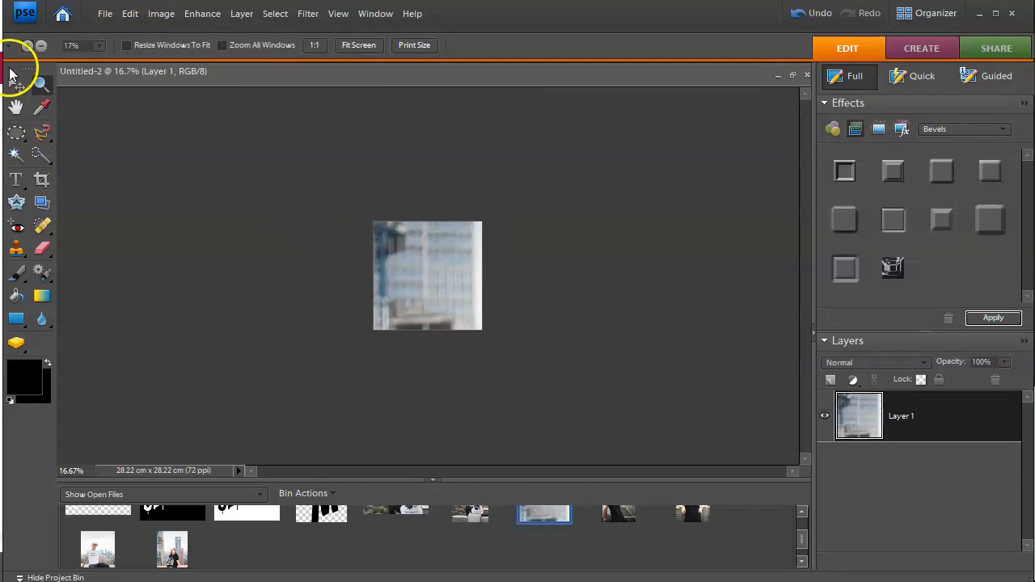
{"action": "left_click", "coordinate": [12, 75]}
{"action": "left_click_drag", "start_coordinate": [374, 224], "coordinate": [609, 392]}
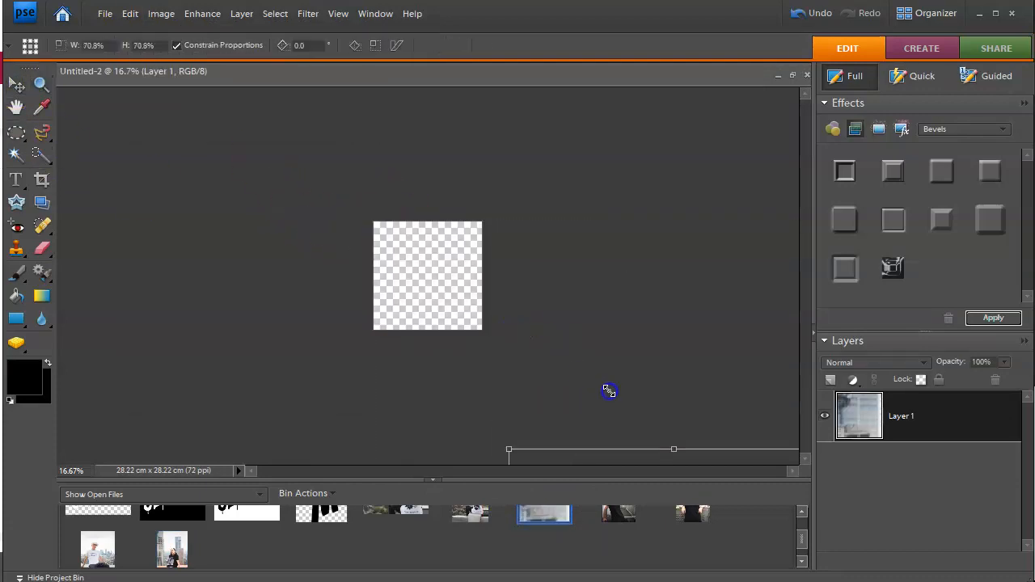
{"action": "left_click_drag", "start_coordinate": [596, 456], "coordinate": [379, 147]}
{"action": "left_click_drag", "start_coordinate": [286, 142], "coordinate": [332, 184]}
{"action": "left_click", "coordinate": [470, 319]}
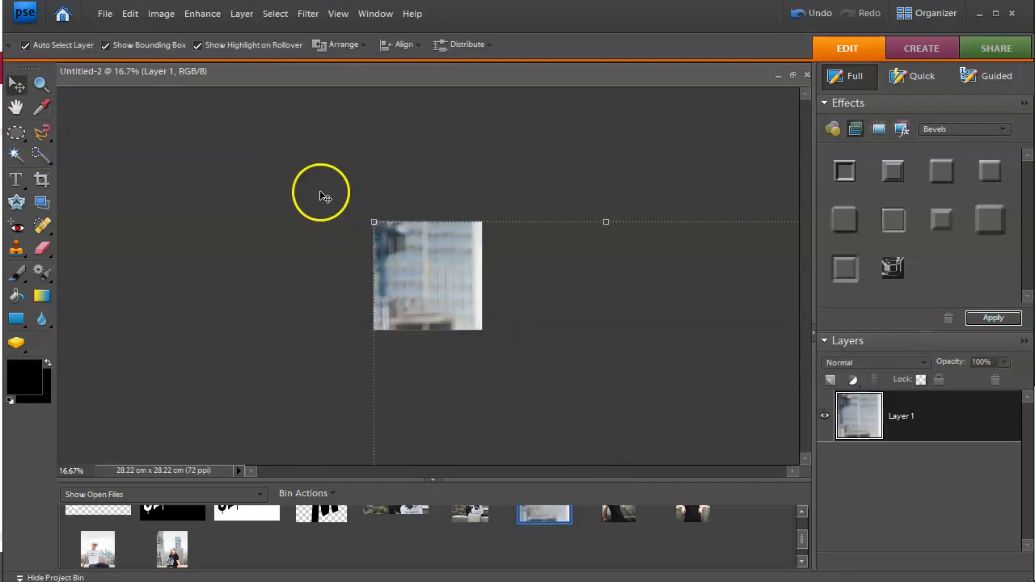
Scale the pasted photo proportionally to about 26.2% and place the seated woman in the black T-shirt over the square canvas
{"action": "left_click_drag", "start_coordinate": [372, 218], "coordinate": [486, 359]}
{"action": "left_click_drag", "start_coordinate": [515, 427], "coordinate": [430, 174]}
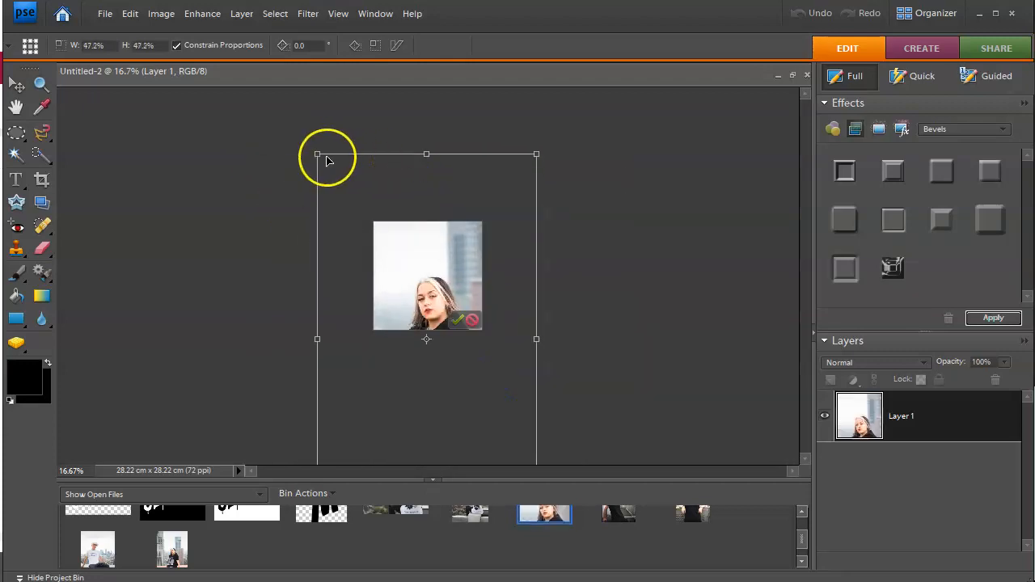
{"action": "left_click_drag", "start_coordinate": [314, 154], "coordinate": [405, 219]}
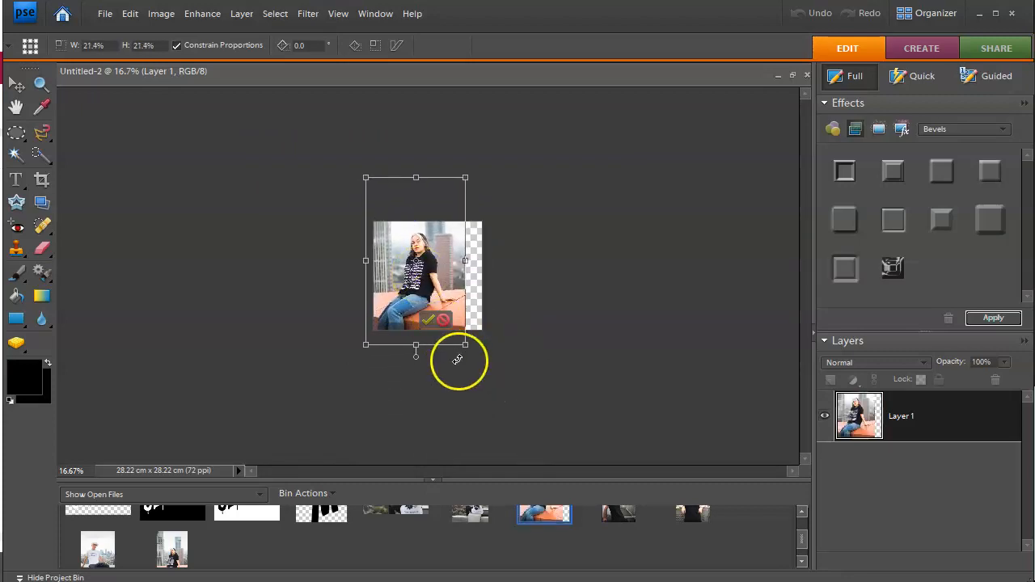
{"action": "left_click_drag", "start_coordinate": [464, 347], "coordinate": [504, 372]}
{"action": "left_click_drag", "start_coordinate": [465, 297], "coordinate": [461, 281]}
Nudge the scaled photo until it covers the whole square canvas, apply the transform and deselect the layer
{"action": "key", "text": "Up"}
{"action": "key", "text": "Up"}
{"action": "key", "text": "Right"}
{"action": "key", "text": "Right"}
{"action": "key", "text": "Right"}
{"action": "key", "text": "Right"}
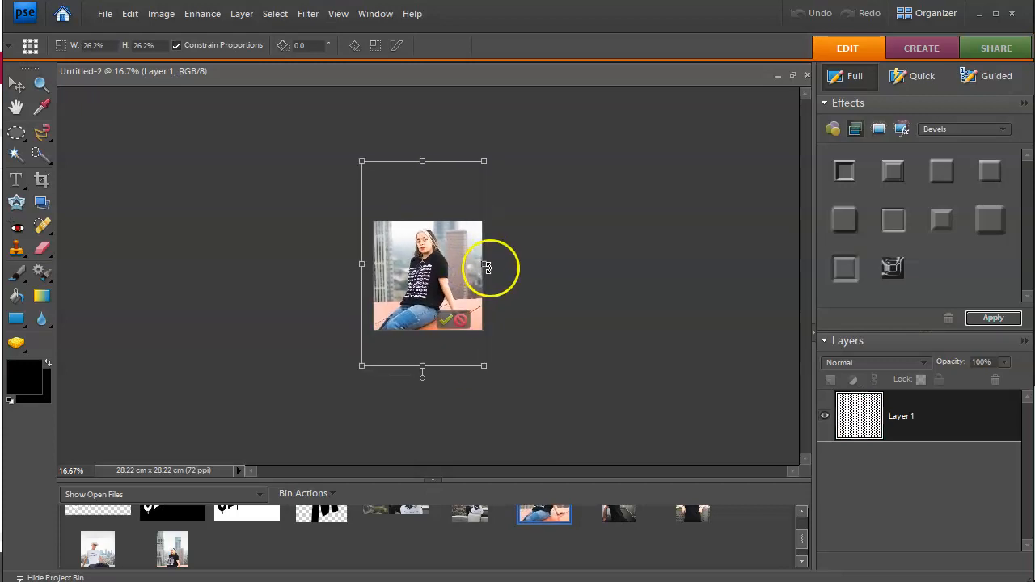
{"action": "key", "text": "Down"}
{"action": "key", "text": "Down"}
{"action": "key", "text": "Down"}
{"action": "key", "text": "Down"}
{"action": "key", "text": "Down"}
{"action": "key", "text": "Right"}
{"action": "key", "text": "Right"}
{"action": "key", "text": "Right"}
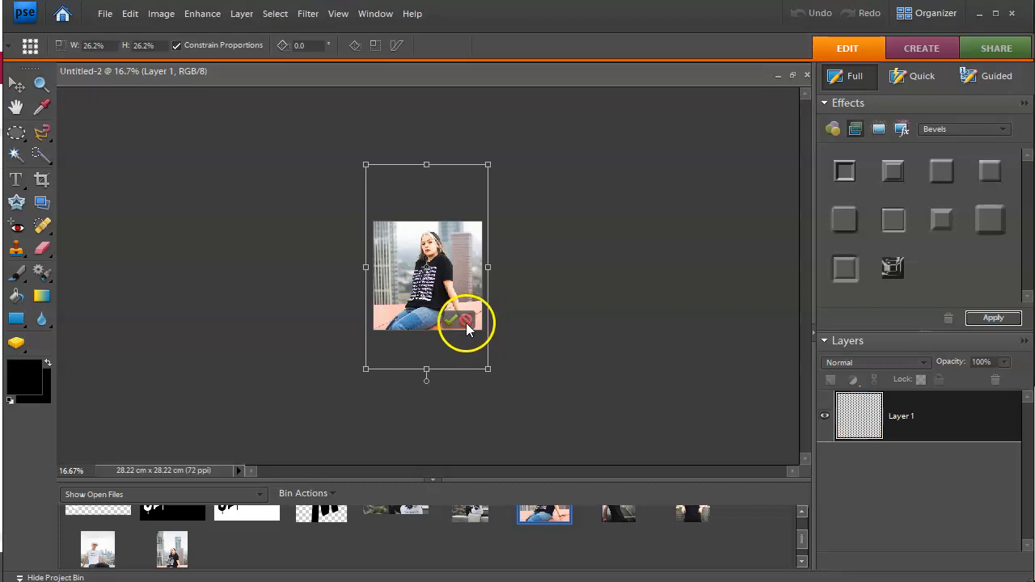
{"action": "left_click", "coordinate": [452, 322]}
{"action": "left_click", "coordinate": [608, 259]}
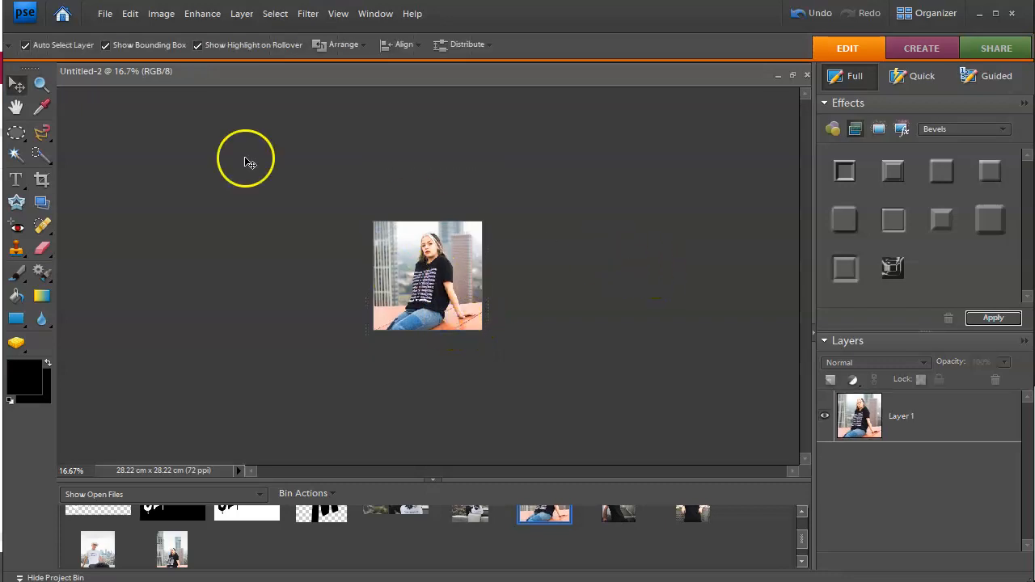
Save the image as the JPEG "M 'n' M Ladies Fashion" in the MM London Shoot 2 folder at quality 10, Progressive
{"action": "left_click", "coordinate": [106, 14]}
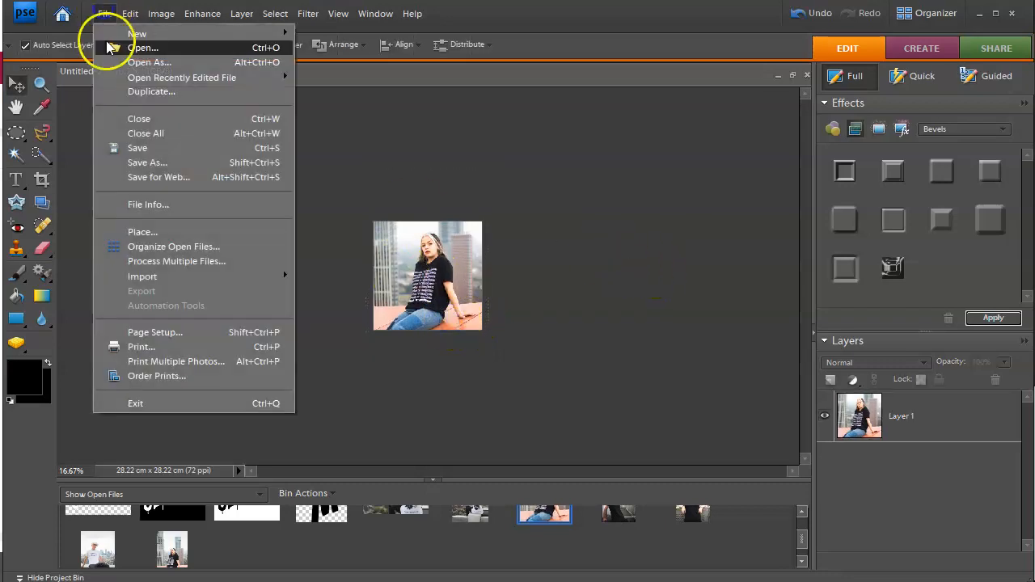
{"action": "left_click", "coordinate": [143, 164]}
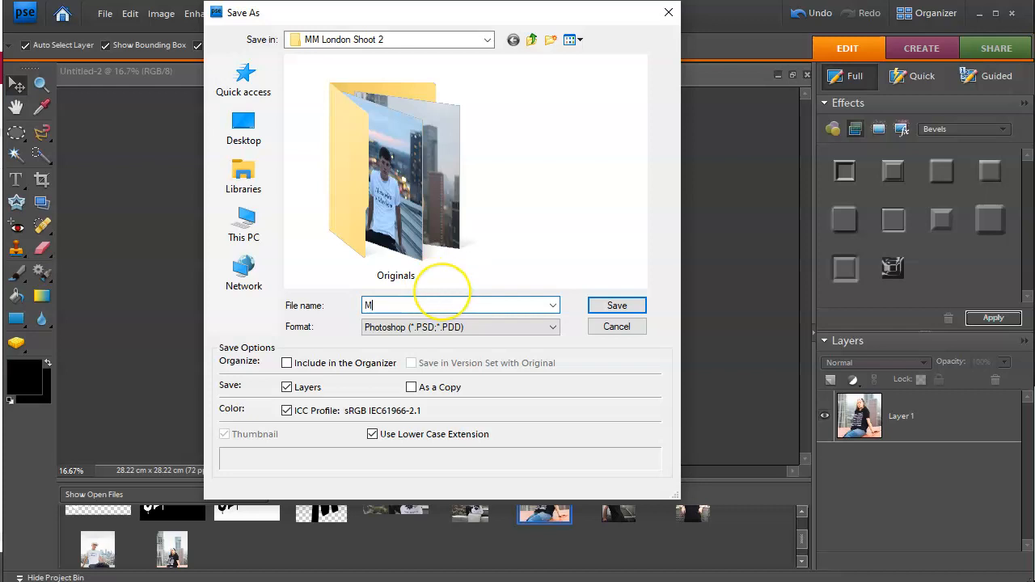
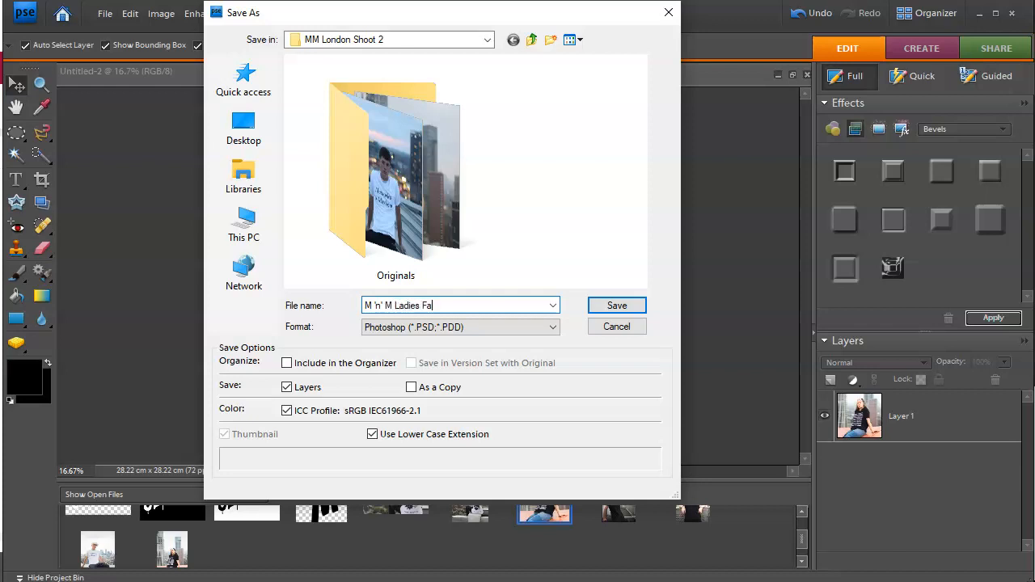
{"action": "left_click", "coordinate": [485, 326]}
{"action": "left_click", "coordinate": [474, 396]}
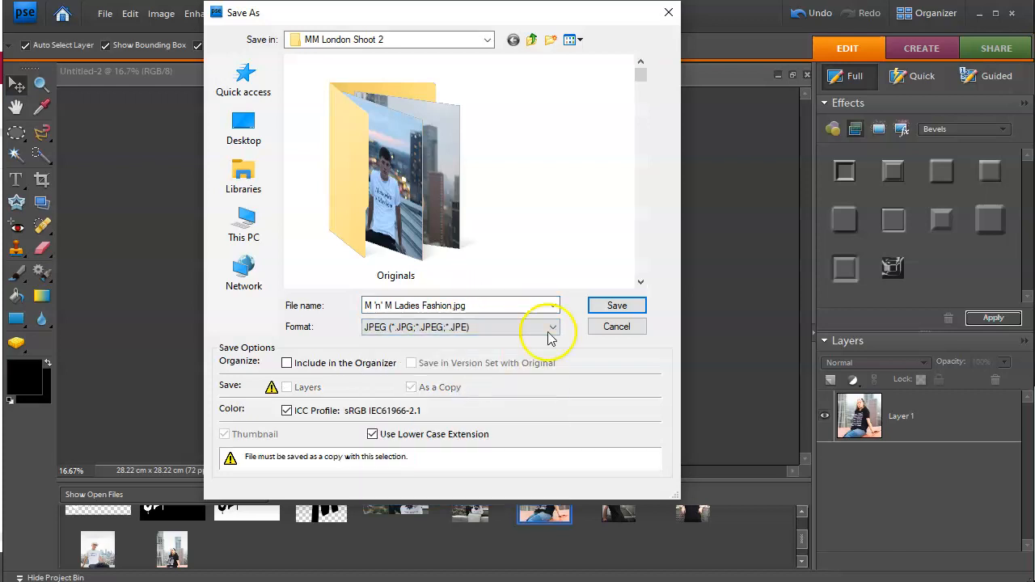
{"action": "left_click", "coordinate": [615, 308]}
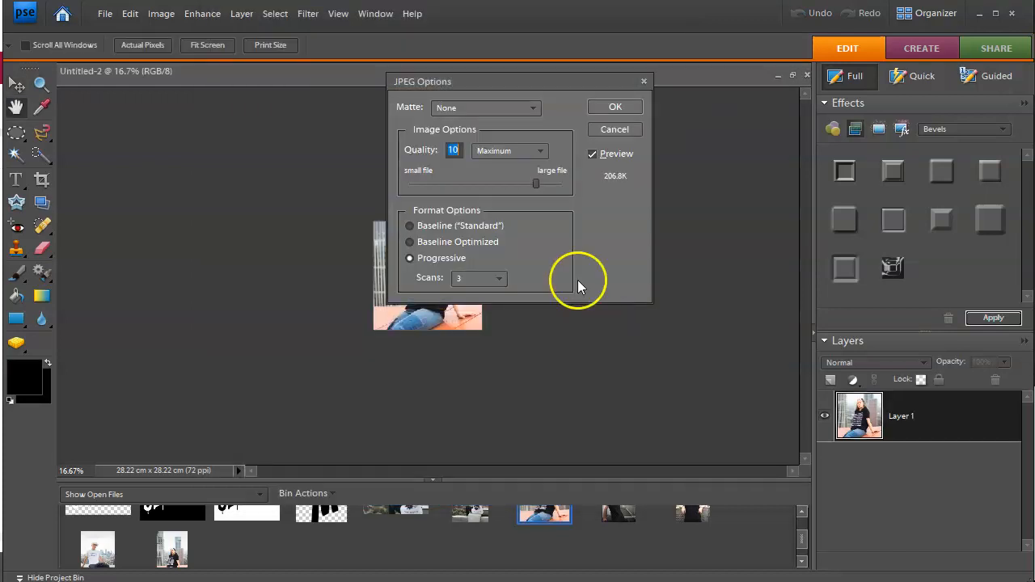
{"action": "left_click", "coordinate": [616, 107]}
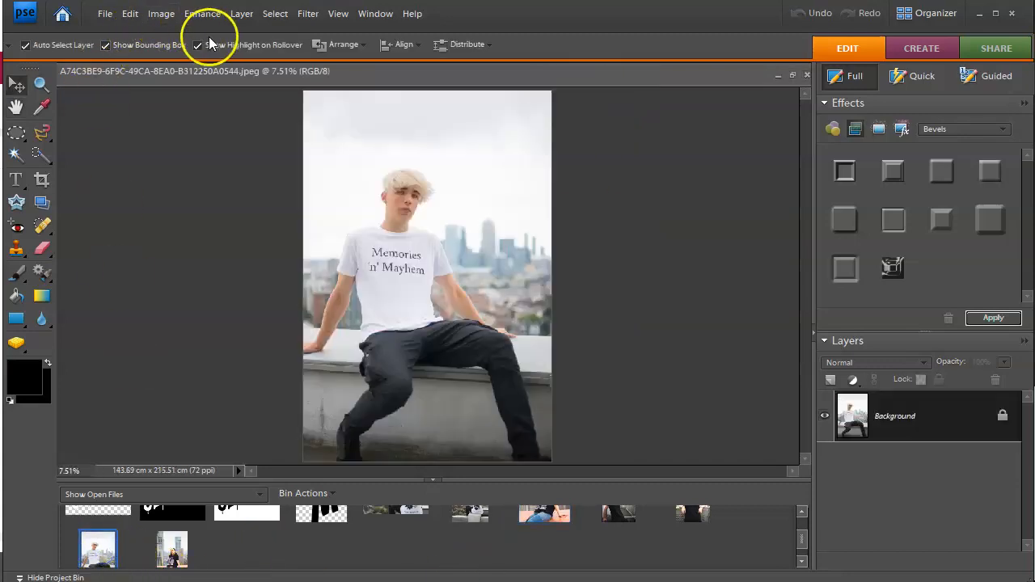
Copy the entire photo of the blond man in the white Memories 'n' Mayhem T-shirt and paste it into Untitled-2
{"action": "left_click", "coordinate": [275, 13]}
{"action": "left_click", "coordinate": [275, 33]}
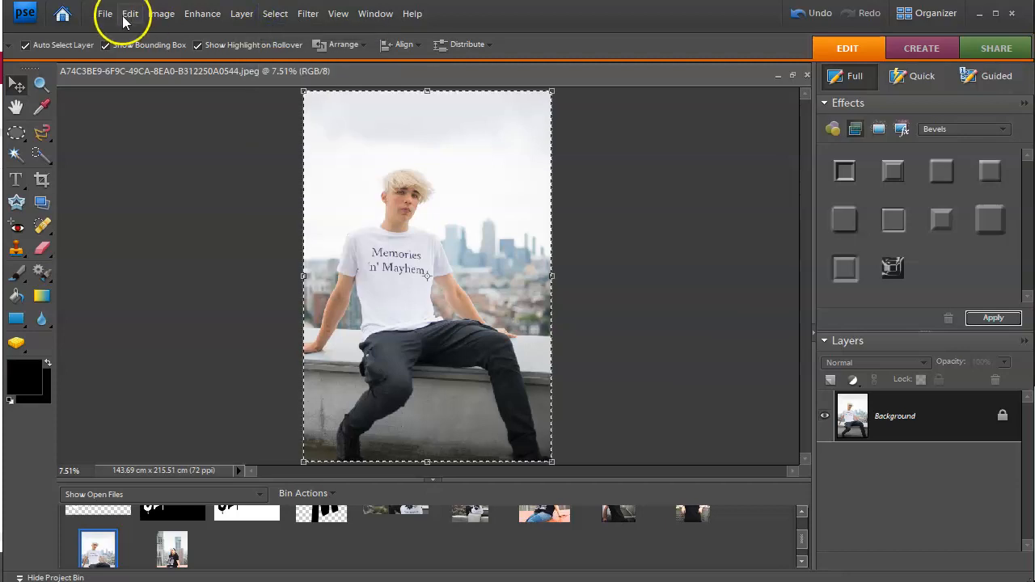
{"action": "left_click", "coordinate": [130, 13]}
{"action": "left_click", "coordinate": [166, 103]}
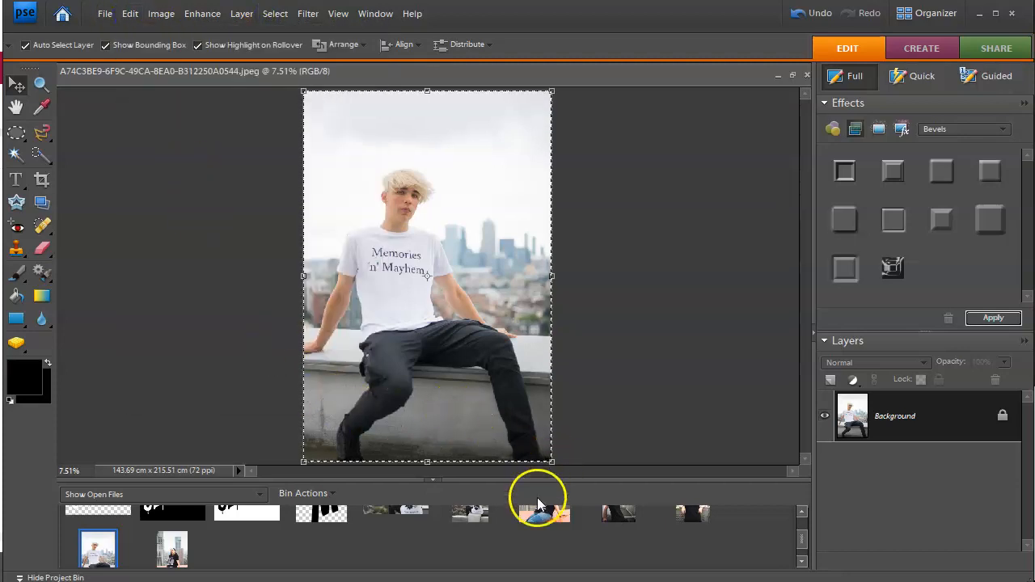
{"action": "left_click", "coordinate": [553, 518]}
{"action": "left_click", "coordinate": [139, 18]}
{"action": "left_click", "coordinate": [162, 132]}
Scale the pasted photo of the man proportionally to about 21% and position it over the square canvas
{"action": "left_click_drag", "start_coordinate": [370, 220], "coordinate": [573, 399]}
{"action": "left_click_drag", "start_coordinate": [590, 459], "coordinate": [450, 407]}
{"action": "left_click_drag", "start_coordinate": [558, 449], "coordinate": [403, 221]}
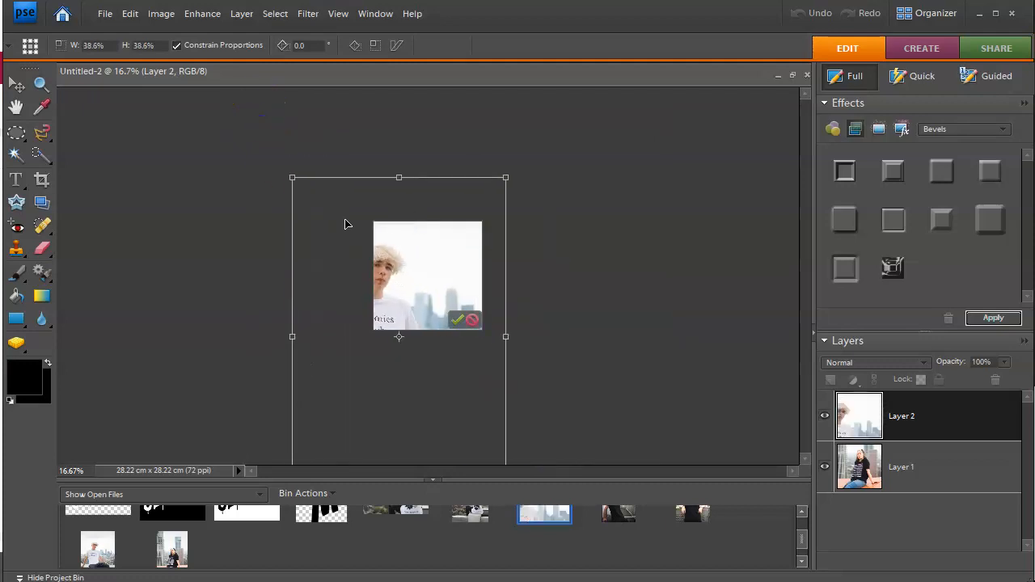
{"action": "left_click_drag", "start_coordinate": [289, 178], "coordinate": [389, 323]}
{"action": "left_click_drag", "start_coordinate": [430, 358], "coordinate": [413, 234]}
Nudge the man's photo left and down so it fills the canvas, apply the transform and deselect the layer
{"action": "key", "text": "Left"}
{"action": "key", "text": "Left"}
{"action": "key", "text": "Left"}
{"action": "key", "text": "Left"}
{"action": "key", "text": "Left"}
{"action": "key", "text": "Down"}
{"action": "key", "text": "Down"}
{"action": "key", "text": "Down"}
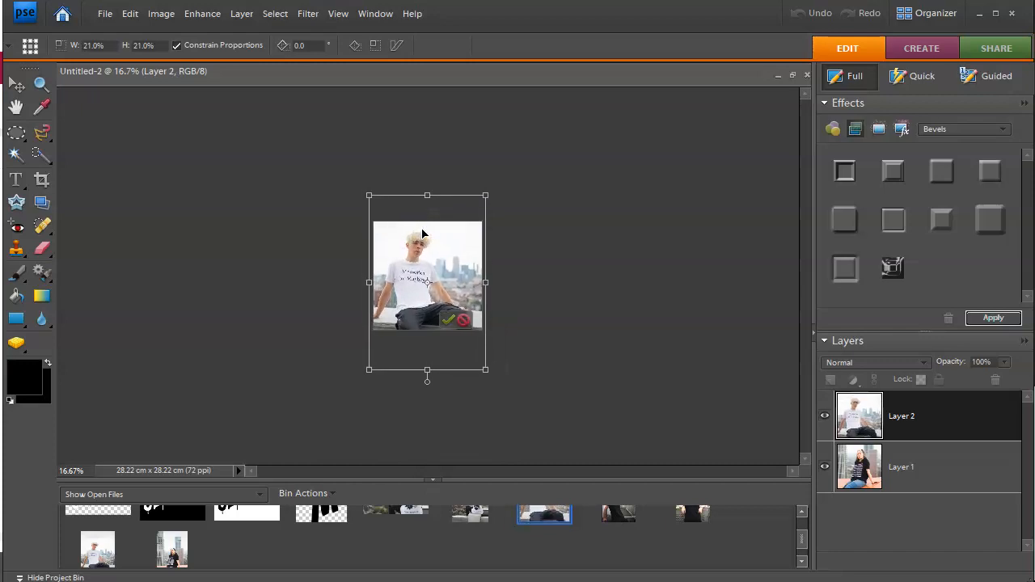
{"action": "left_click", "coordinate": [447, 321]}
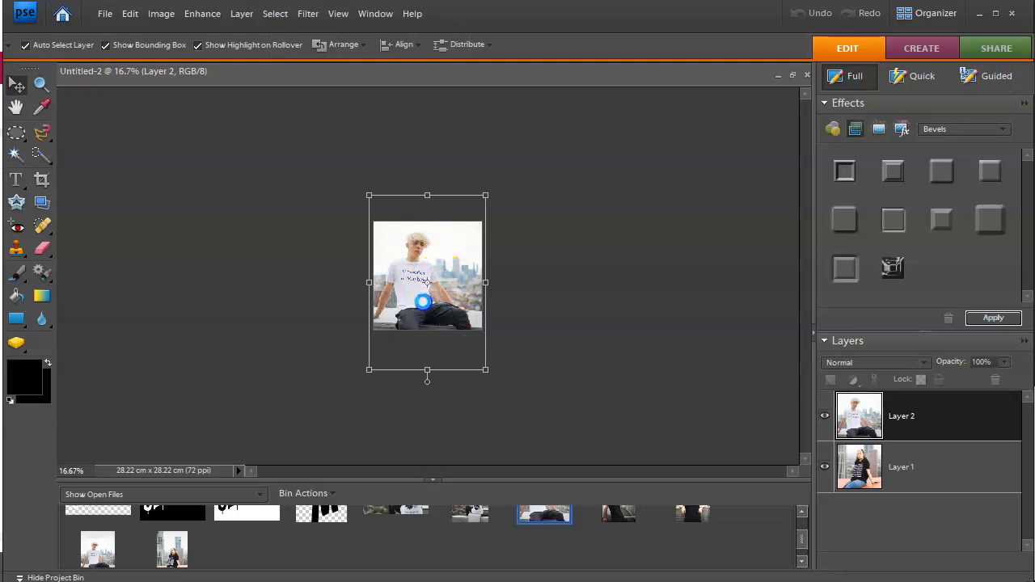
{"action": "left_click", "coordinate": [242, 178]}
Save the image as the JPEG "M 'n' M Mens Fashion" in the MM London Shoot 2 folder at quality 10, Progressive
{"action": "left_click", "coordinate": [105, 14]}
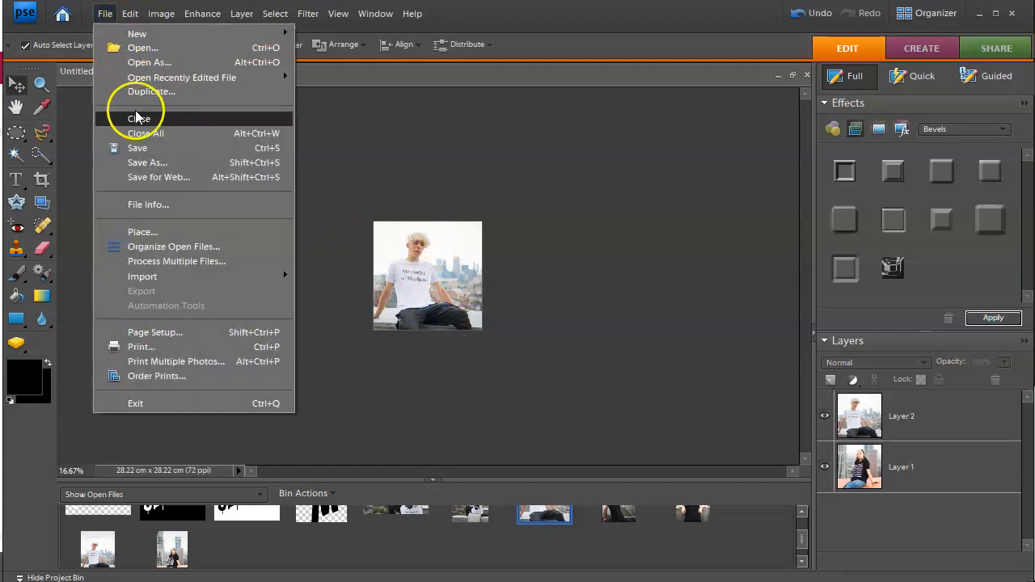
{"action": "left_click", "coordinate": [146, 162]}
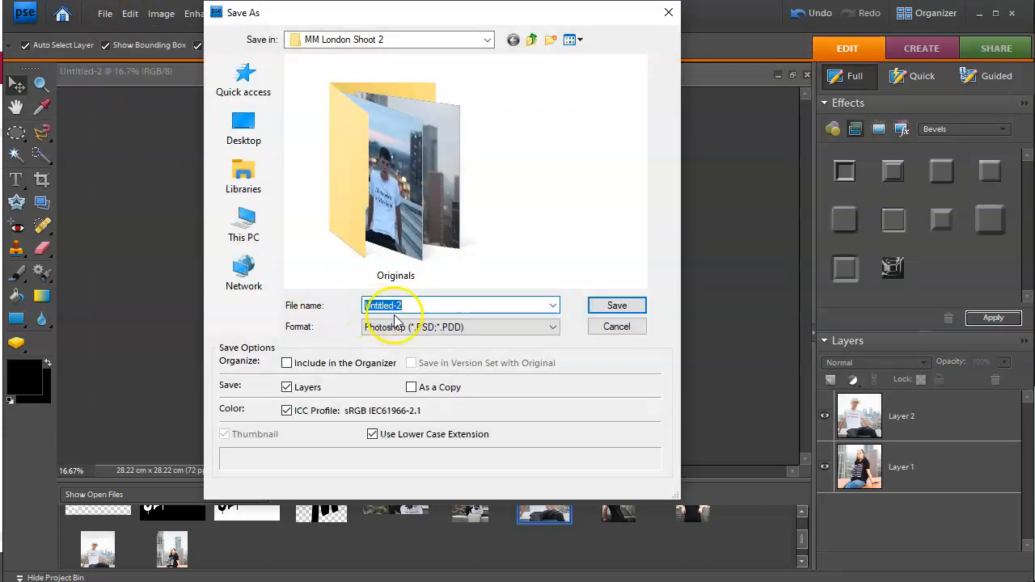
{"action": "type", "text": "M 'n"}
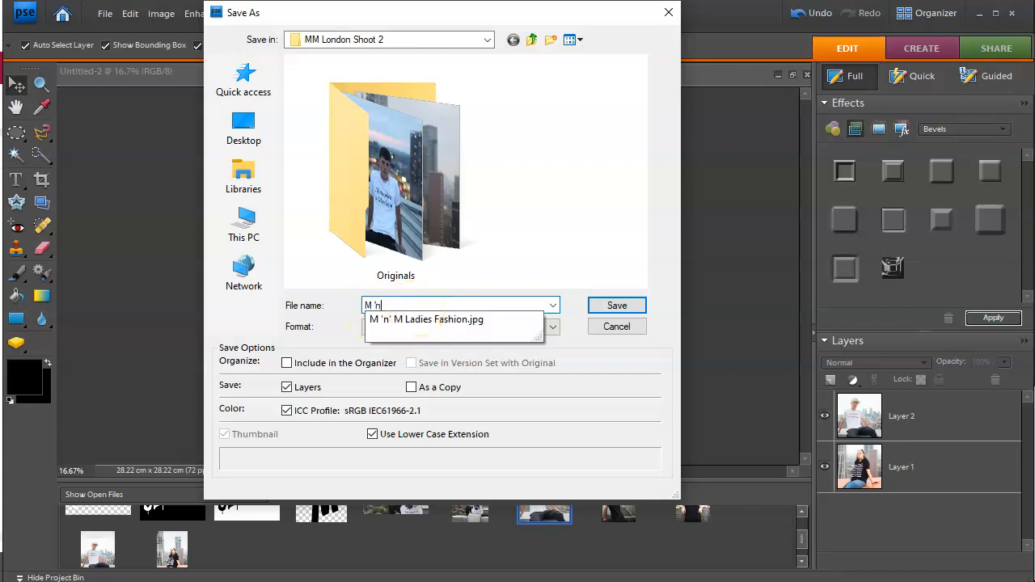
{"action": "type", "text": "' M Mens Fashion"}
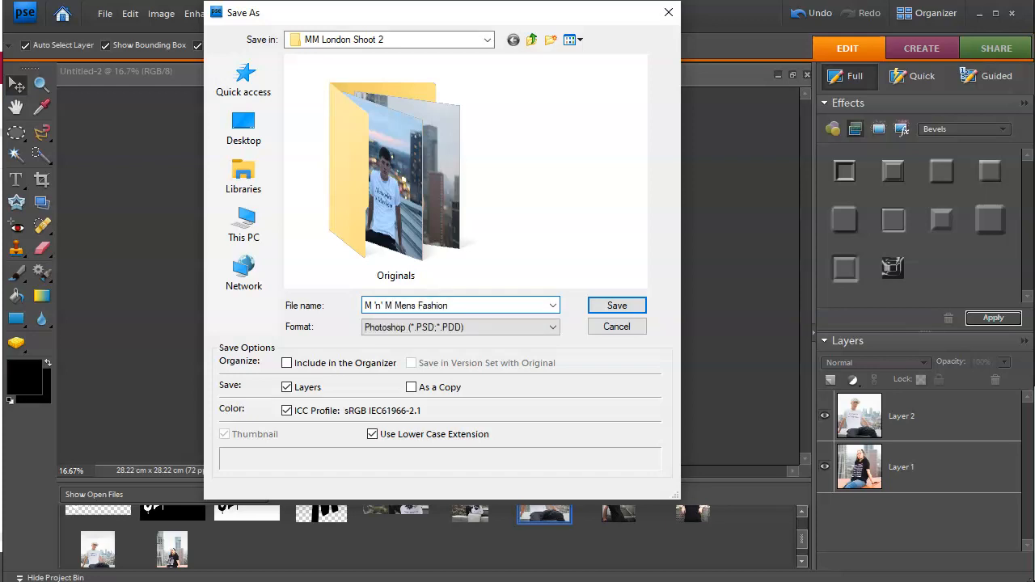
{"action": "left_click", "coordinate": [532, 327]}
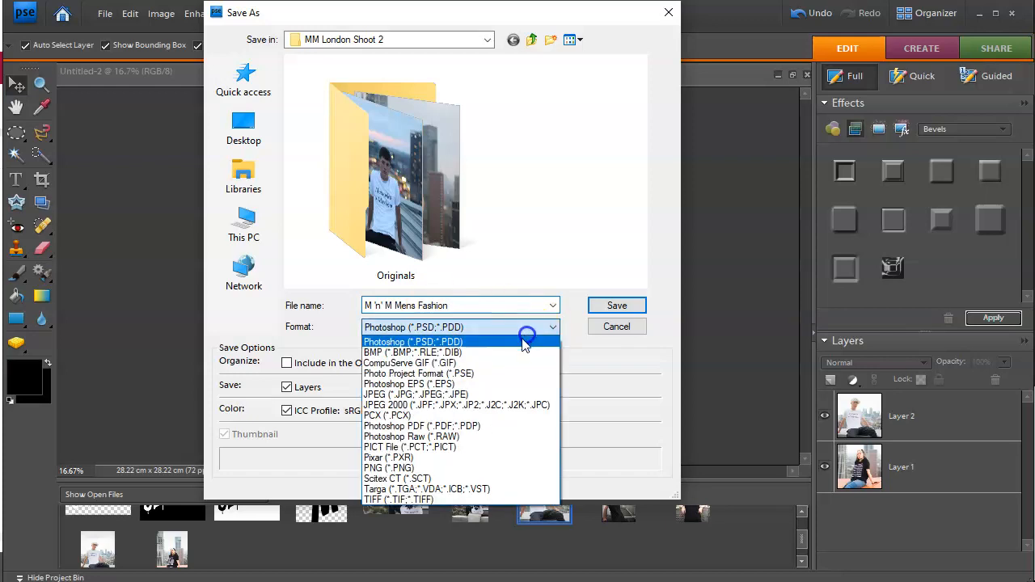
{"action": "left_click", "coordinate": [491, 394]}
{"action": "left_click", "coordinate": [599, 303]}
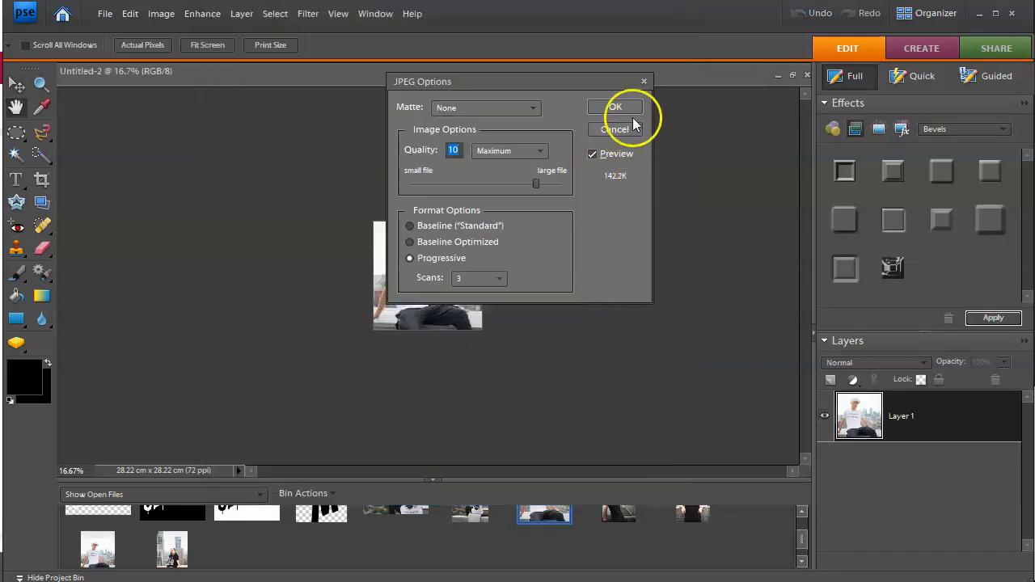
{"action": "left_click", "coordinate": [619, 108]}
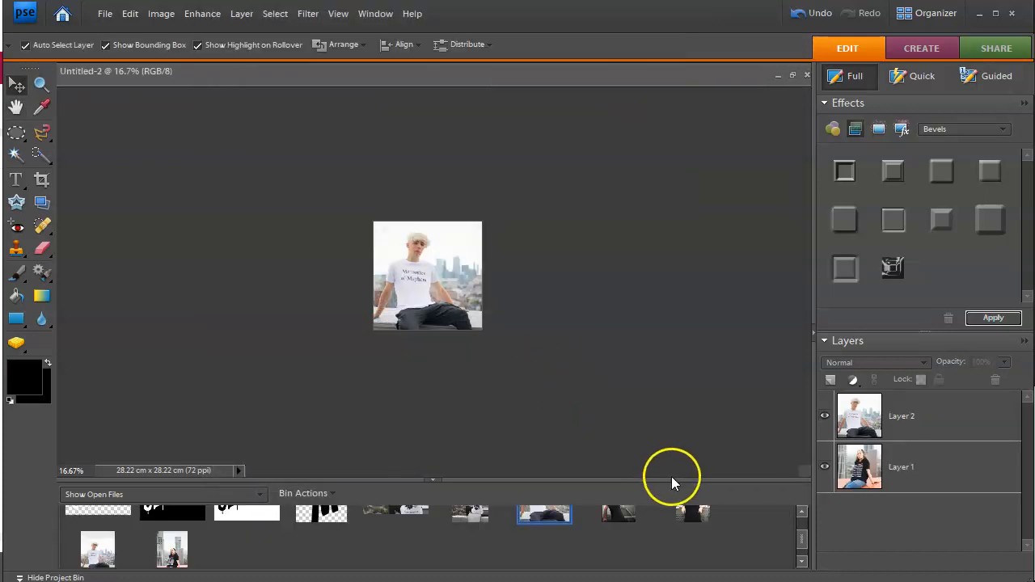
Copy the entire photo of the red-haired woman in the black T-shirt and paste it into Untitled-2
{"action": "scroll", "coordinate": [682, 526], "scroll_direction": "up", "scroll_amount": 1}
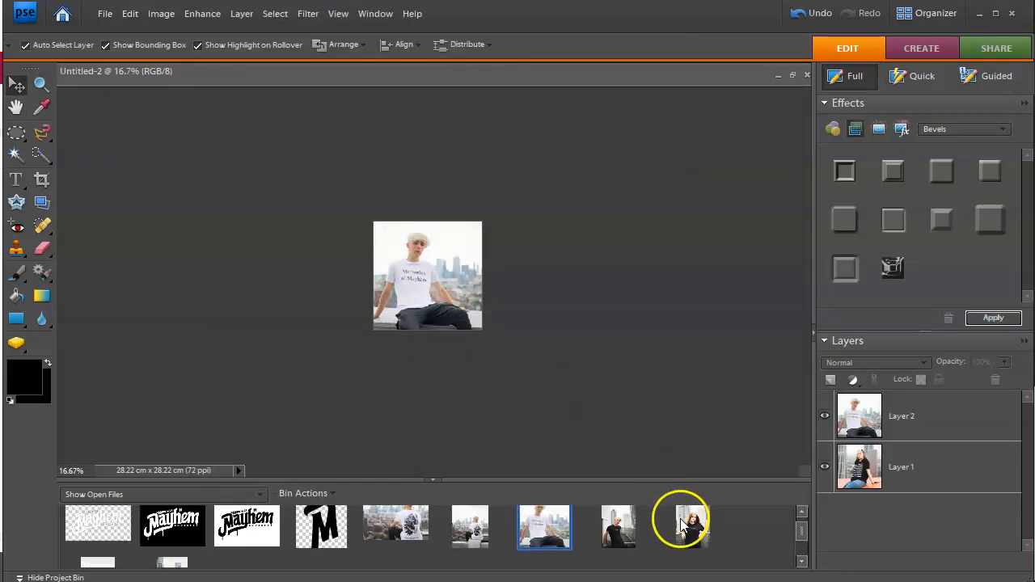
{"action": "left_click", "coordinate": [692, 528]}
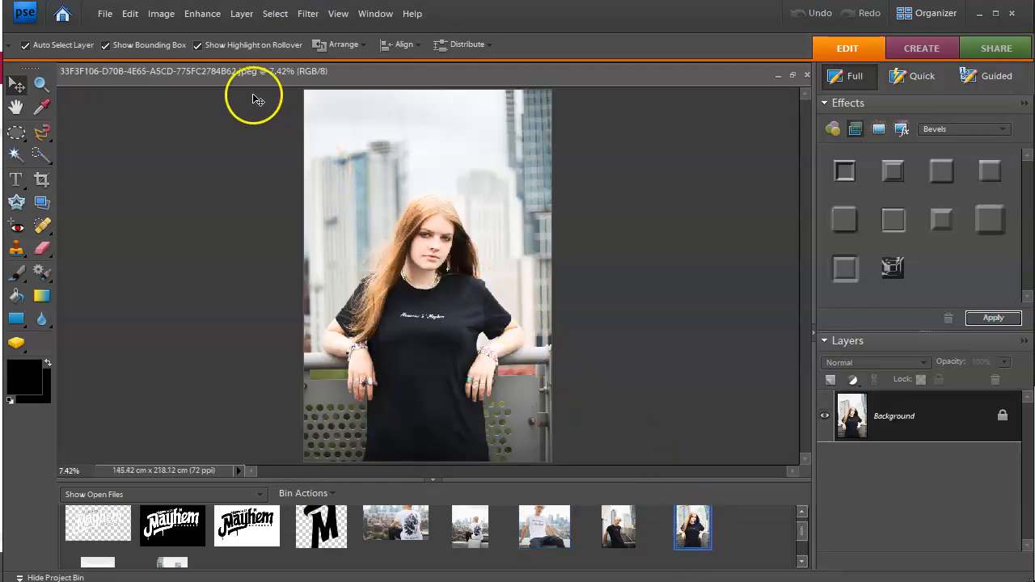
{"action": "left_click", "coordinate": [275, 14]}
{"action": "left_click", "coordinate": [279, 32]}
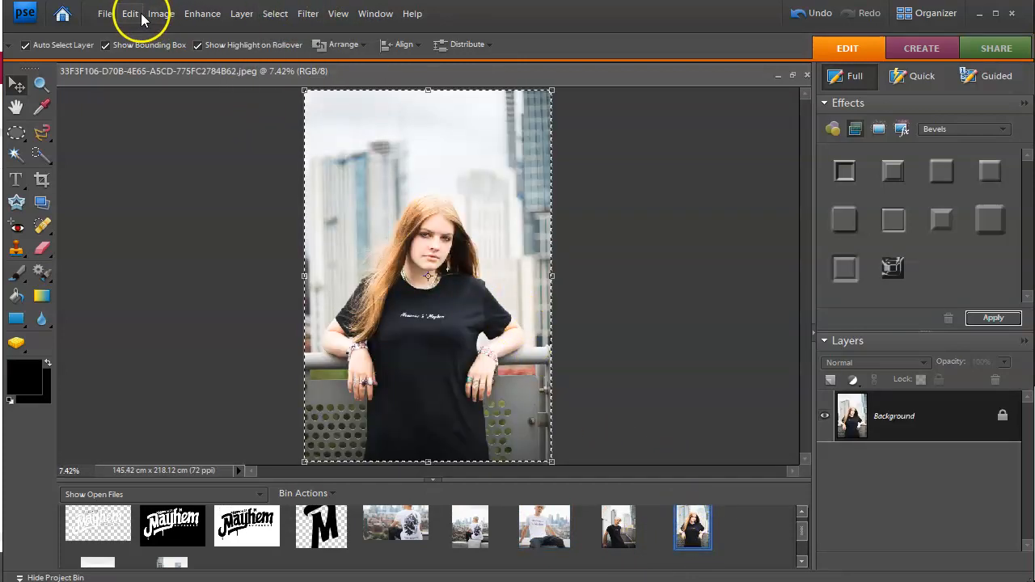
{"action": "left_click", "coordinate": [130, 13]}
{"action": "left_click", "coordinate": [162, 105]}
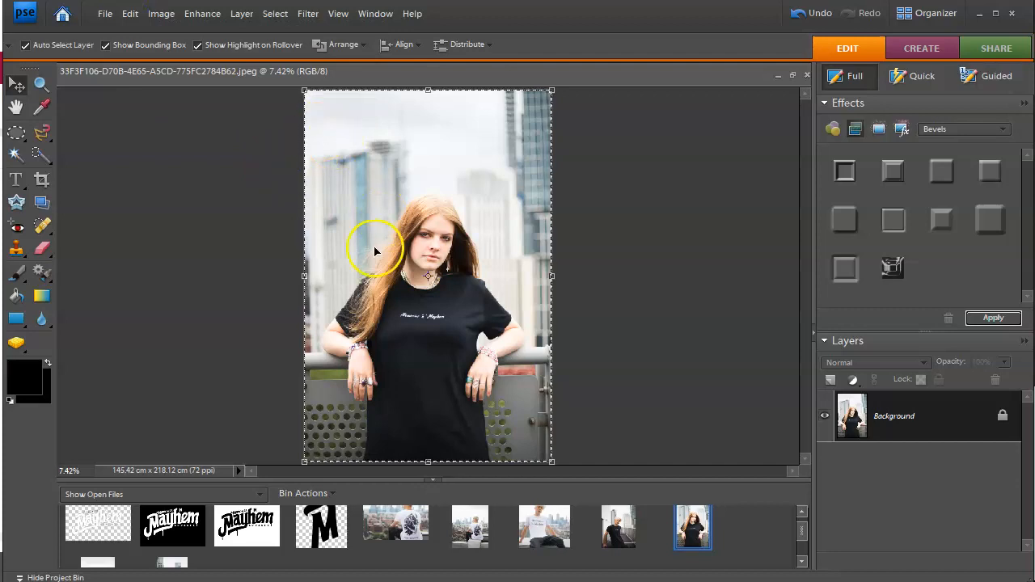
{"action": "left_click", "coordinate": [550, 533]}
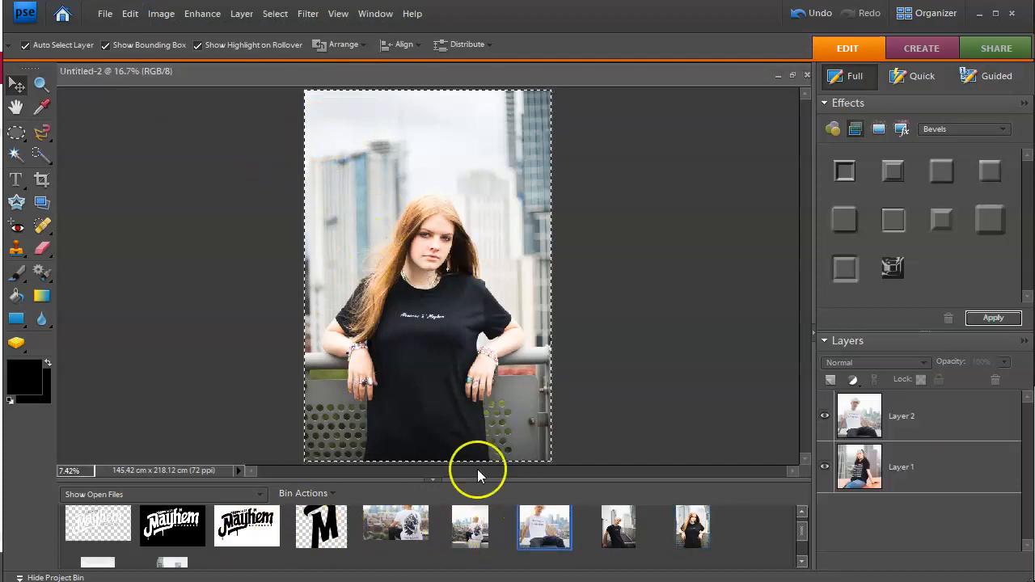
{"action": "left_click", "coordinate": [129, 14]}
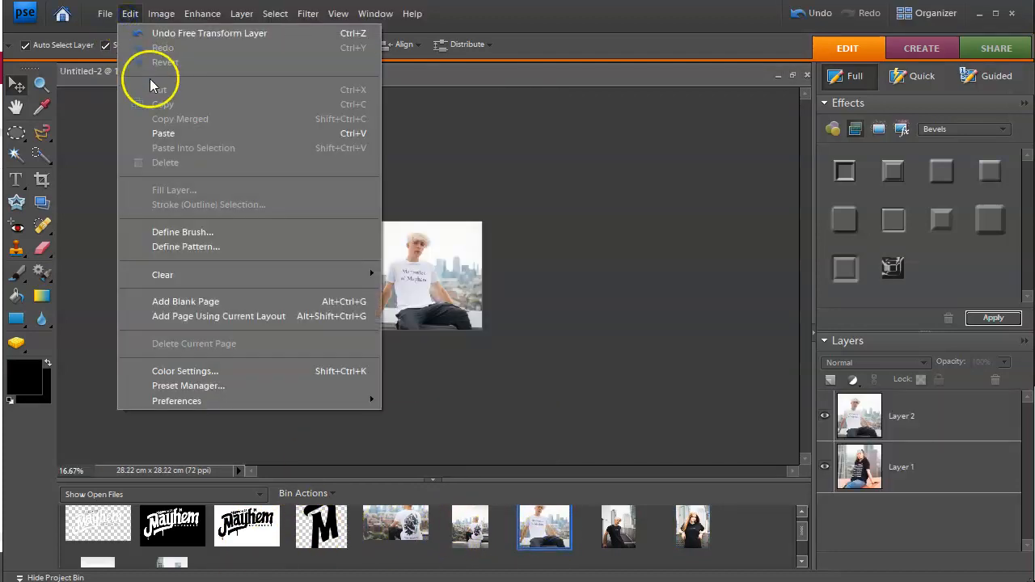
{"action": "left_click", "coordinate": [157, 131]}
Scale the red-haired woman's photo proportionally to about 20.3% and position it over the square canvas
{"action": "left_click_drag", "start_coordinate": [370, 219], "coordinate": [408, 198]}
{"action": "left_click_drag", "start_coordinate": [289, 166], "coordinate": [418, 359]}
{"action": "left_click_drag", "start_coordinate": [513, 399], "coordinate": [457, 214]}
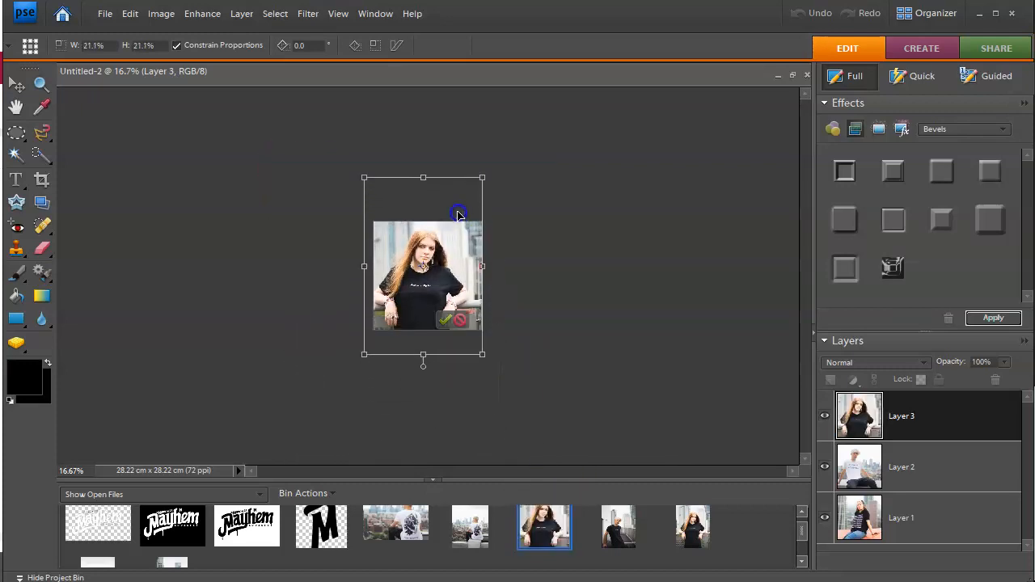
{"action": "left_click_drag", "start_coordinate": [366, 355], "coordinate": [386, 354]}
Nudge the red-haired woman's photo right and down to cover the canvas, and apply the transform
{"action": "key", "text": "Right"}
{"action": "key", "text": "Right"}
{"action": "key", "text": "Right"}
{"action": "key", "text": "Down"}
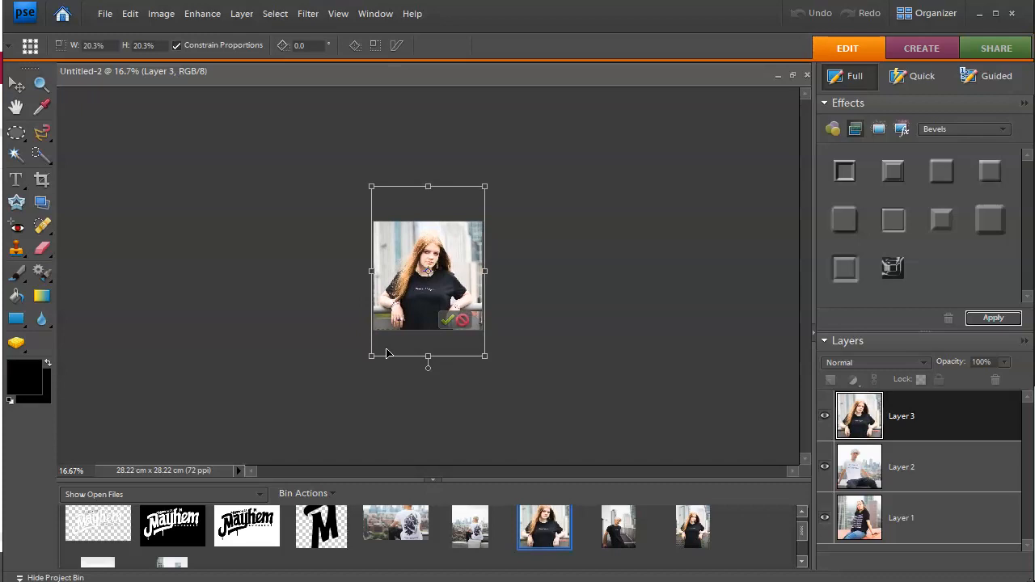
{"action": "left_click", "coordinate": [443, 320]}
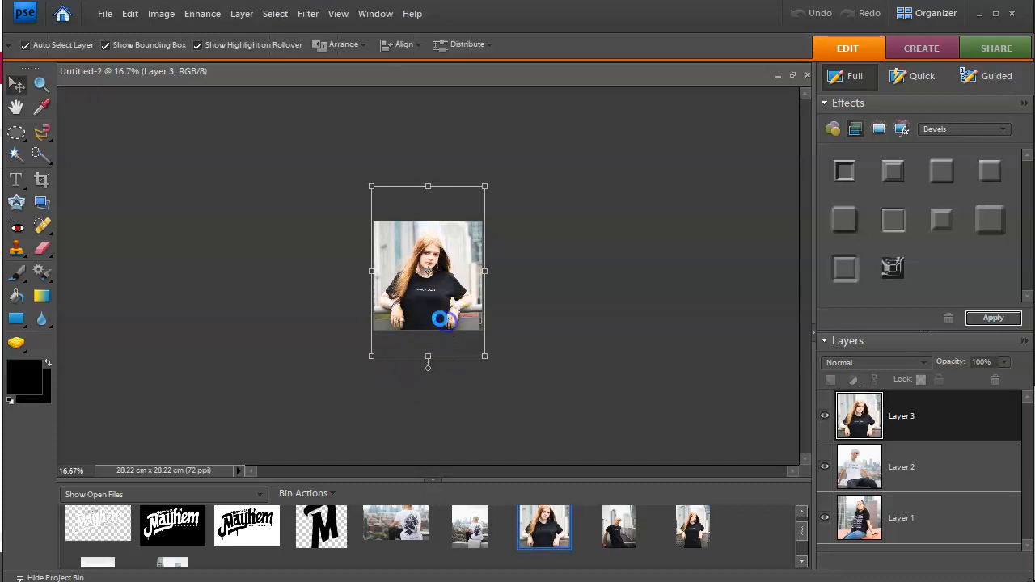
Save the square image as the JPEG "M ' n' M Woman" in the MM London Shoot 2 folder
{"action": "left_click", "coordinate": [105, 13]}
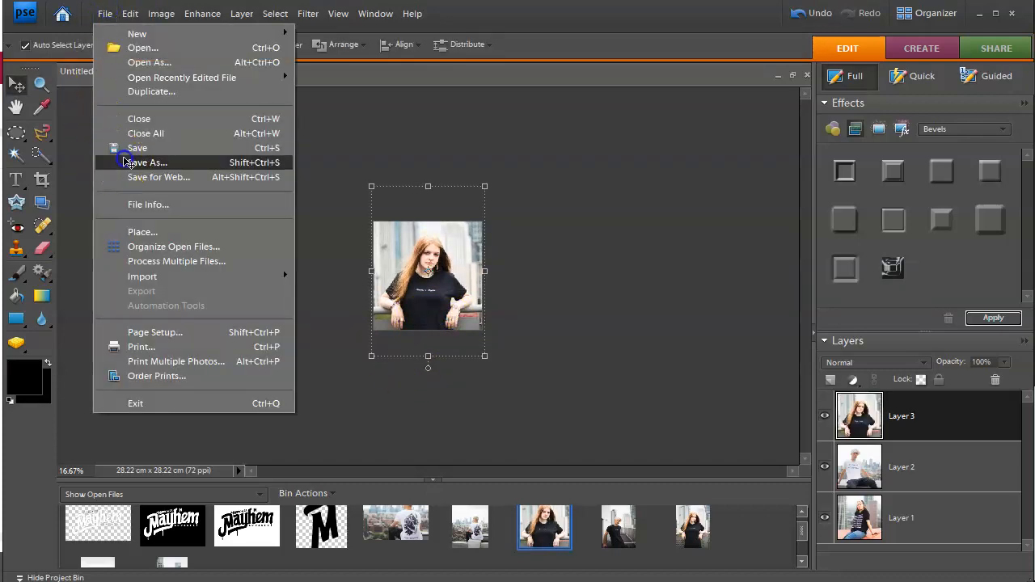
{"action": "left_click", "coordinate": [133, 163]}
{"action": "type", "text": "M"}
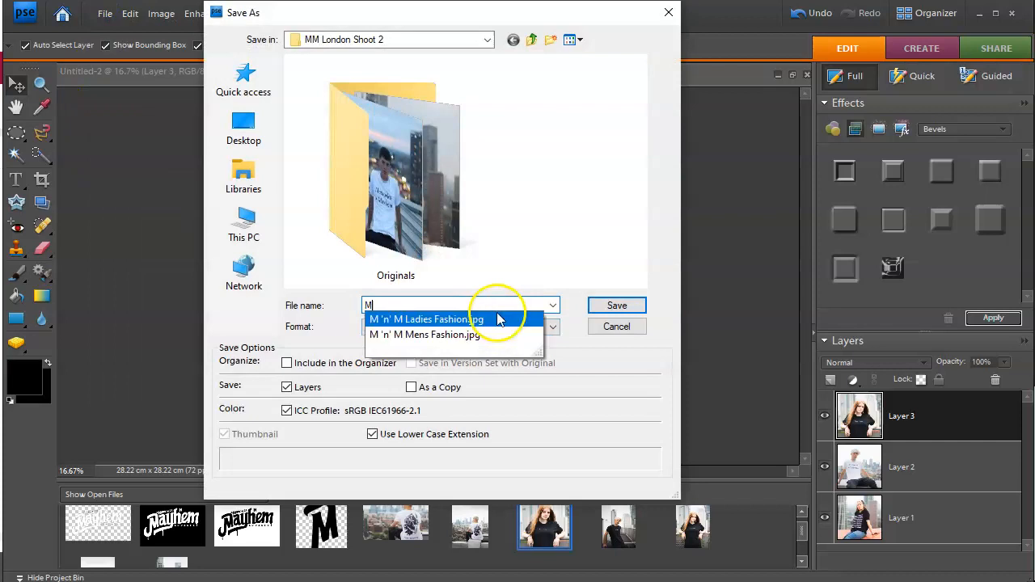
{"action": "type", "text": " 'n' M Woman"}
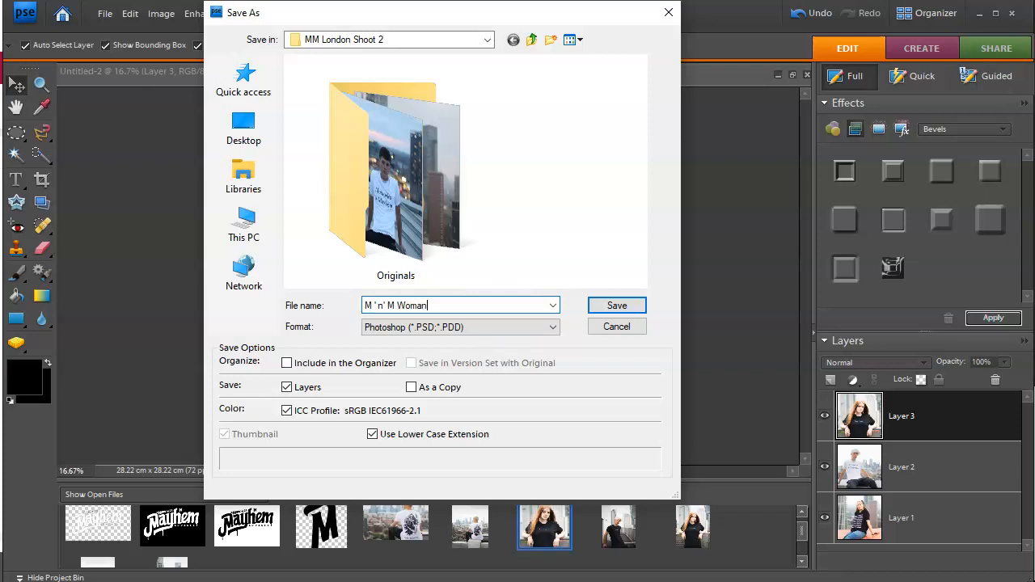
{"action": "left_click", "coordinate": [532, 327]}
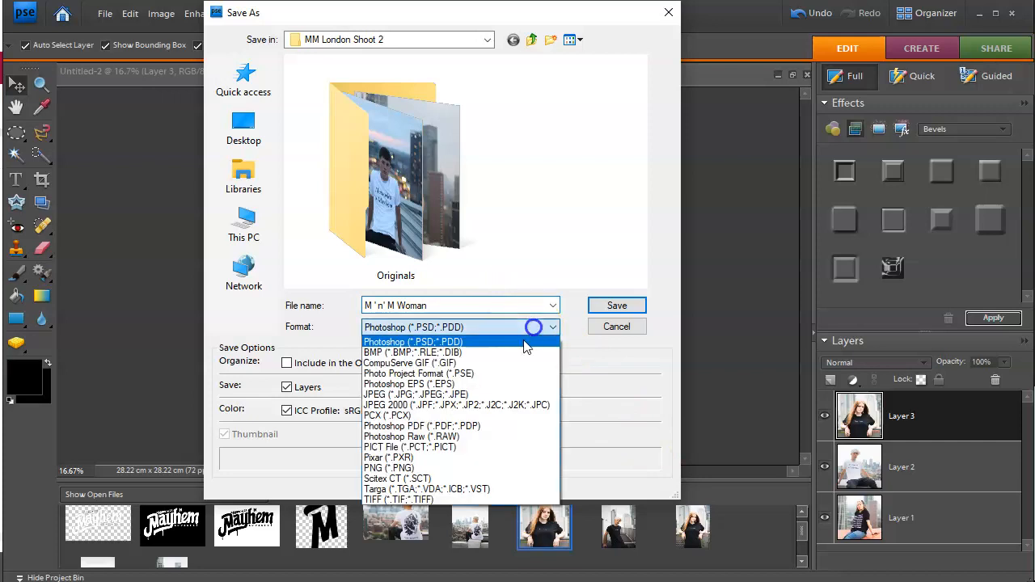
{"action": "left_click", "coordinate": [494, 393]}
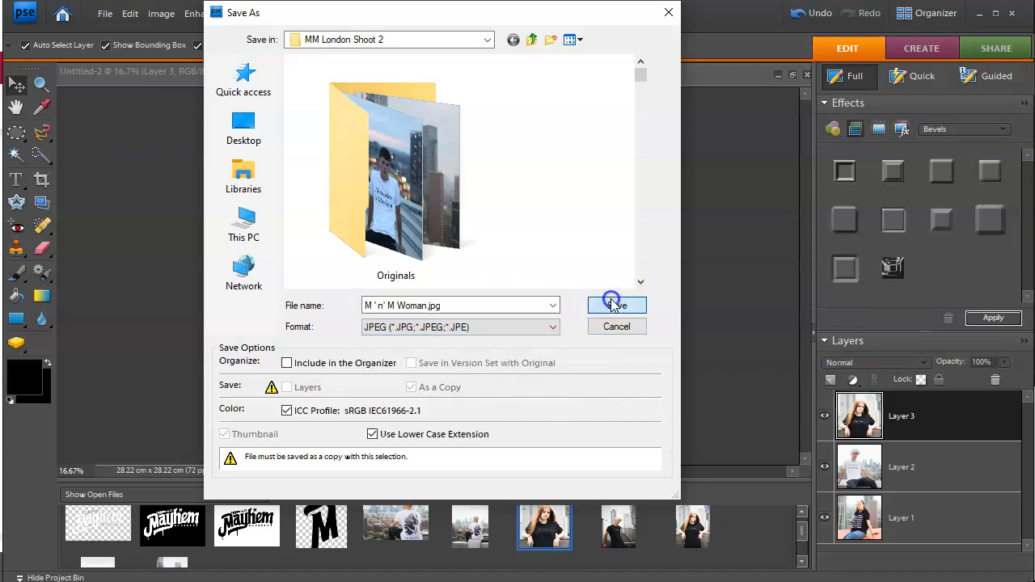
{"action": "left_click", "coordinate": [612, 305]}
{"action": "left_click", "coordinate": [612, 108]}
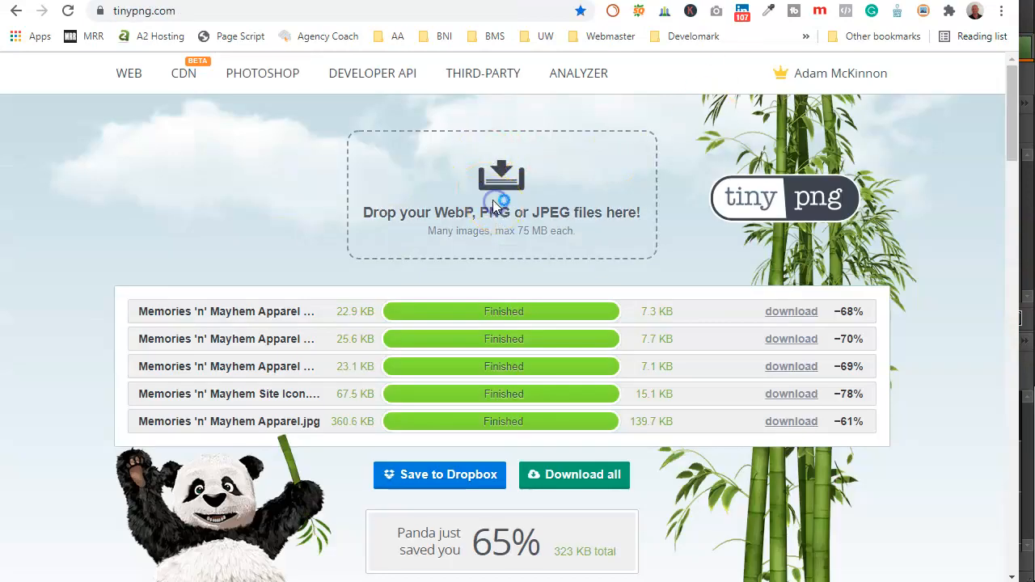
In TinyPNG in the browser, start a file upload and browse through Documents and A1 - Websites to the inner MM London Shoot 2 folder
{"action": "left_click", "coordinate": [477, 198]}
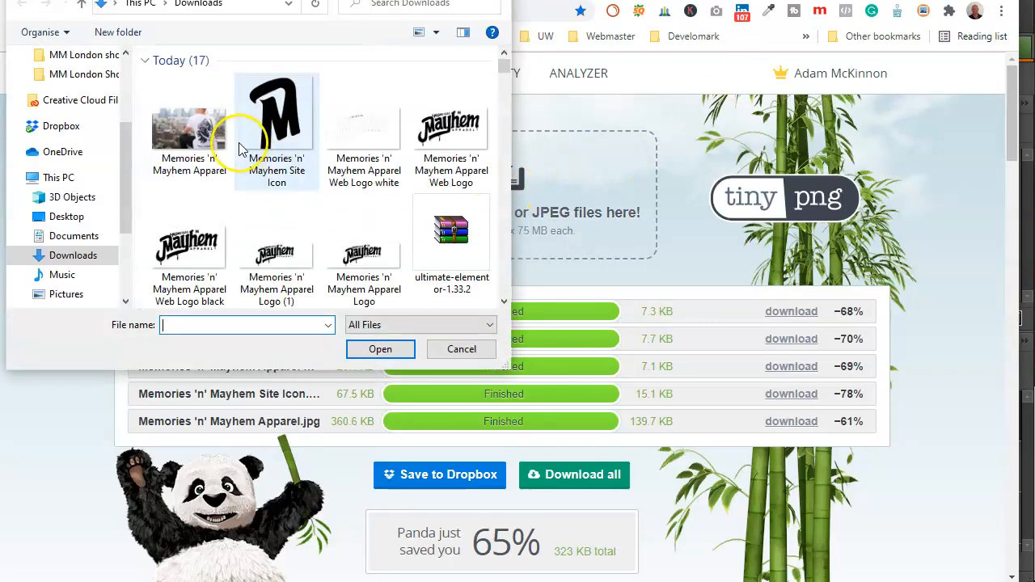
{"action": "left_click", "coordinate": [74, 235]}
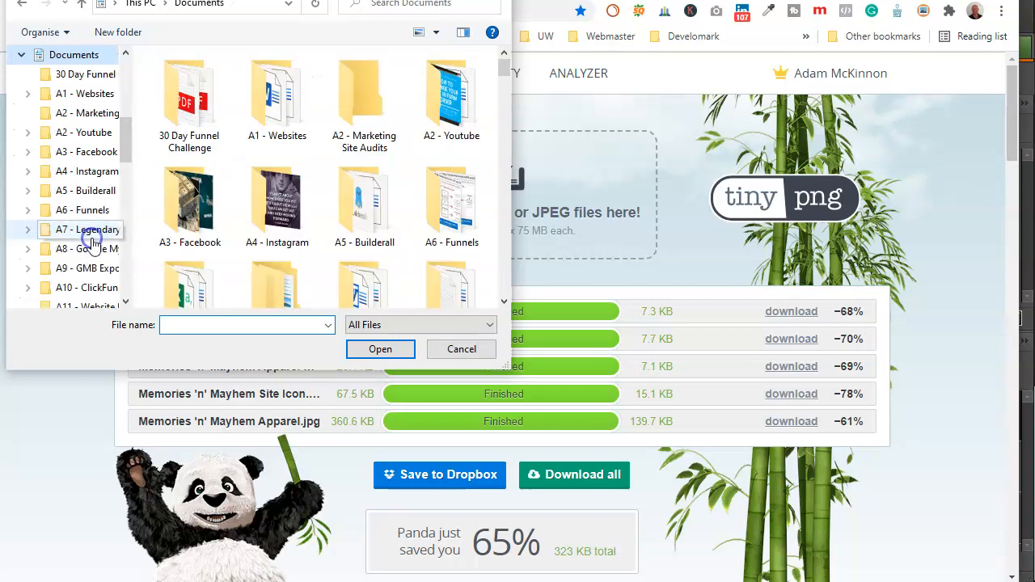
{"action": "double_click", "coordinate": [270, 102]}
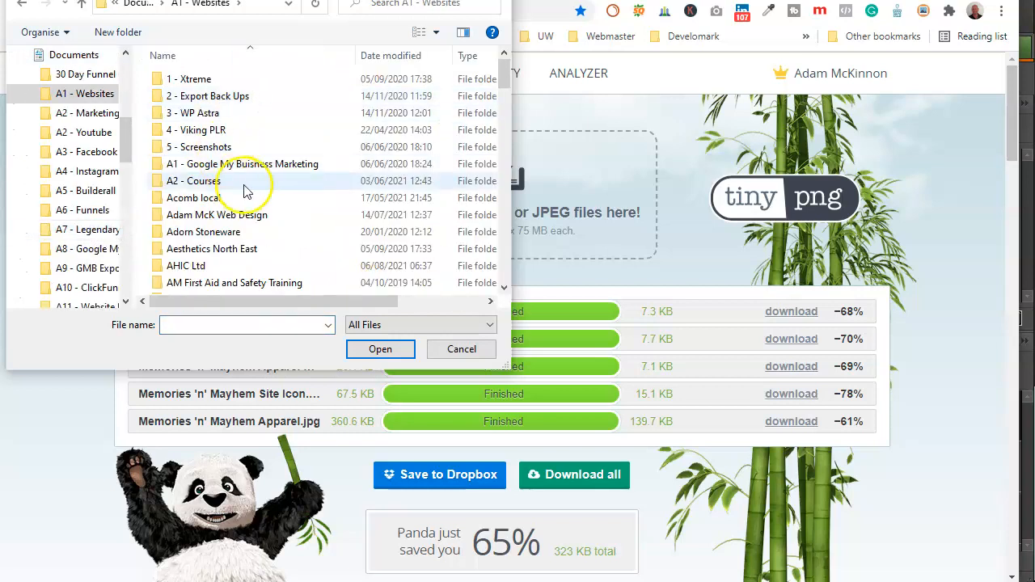
{"action": "scroll", "coordinate": [255, 178], "scroll_direction": "down", "scroll_amount": 15}
{"action": "scroll", "coordinate": [249, 196], "scroll_direction": "down", "scroll_amount": 7}
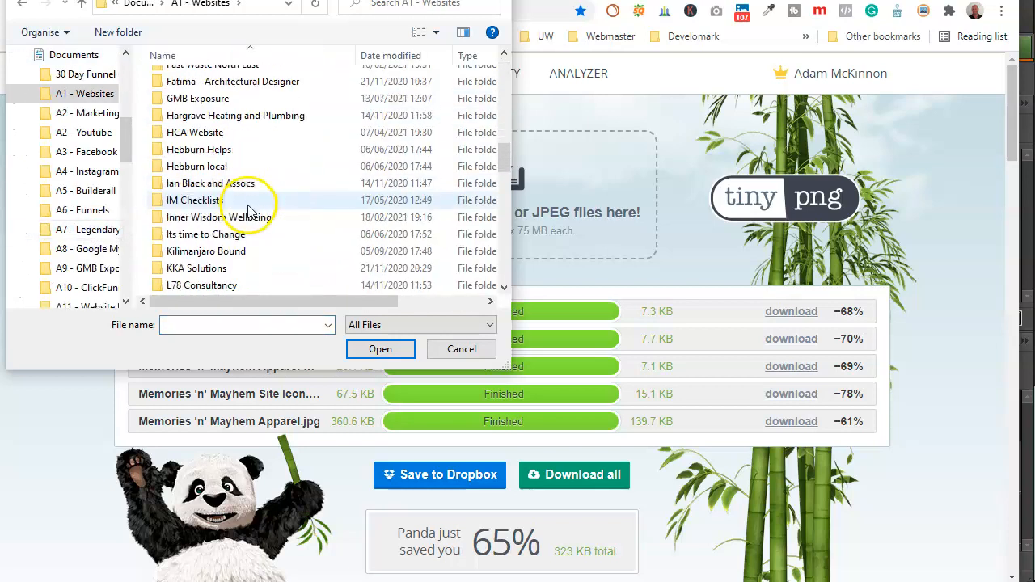
{"action": "scroll", "coordinate": [243, 212], "scroll_direction": "down", "scroll_amount": 2}
{"action": "double_click", "coordinate": [212, 233]}
{"action": "double_click", "coordinate": [195, 79]}
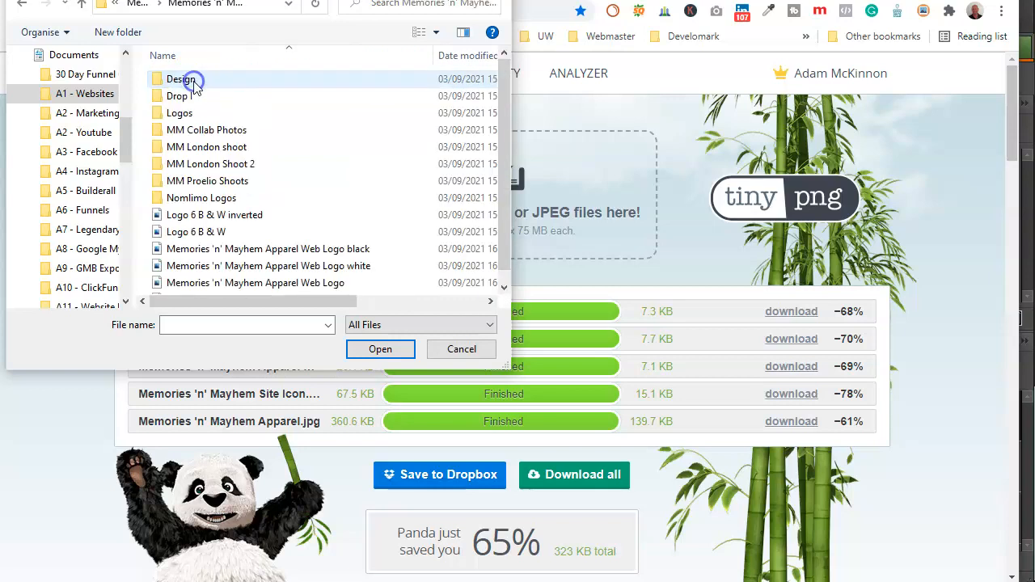
{"action": "double_click", "coordinate": [188, 165]}
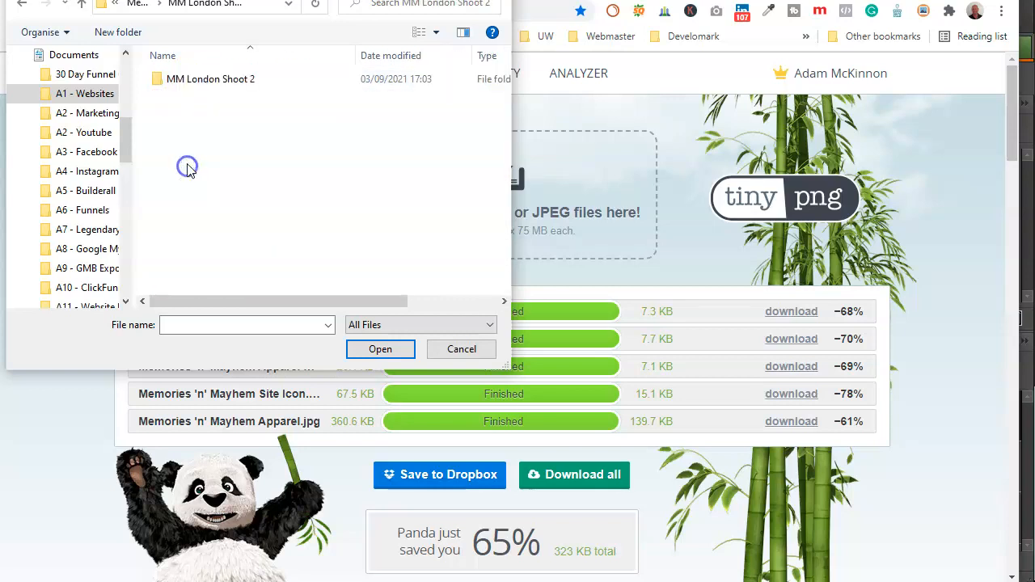
{"action": "double_click", "coordinate": [200, 84]}
Upload the M ' n' M Woman, M 'n' M Ladies Fashion and M 'n' M Mens Fashion images together for compression
{"action": "scroll", "coordinate": [322, 168], "scroll_direction": "down", "scroll_amount": 3}
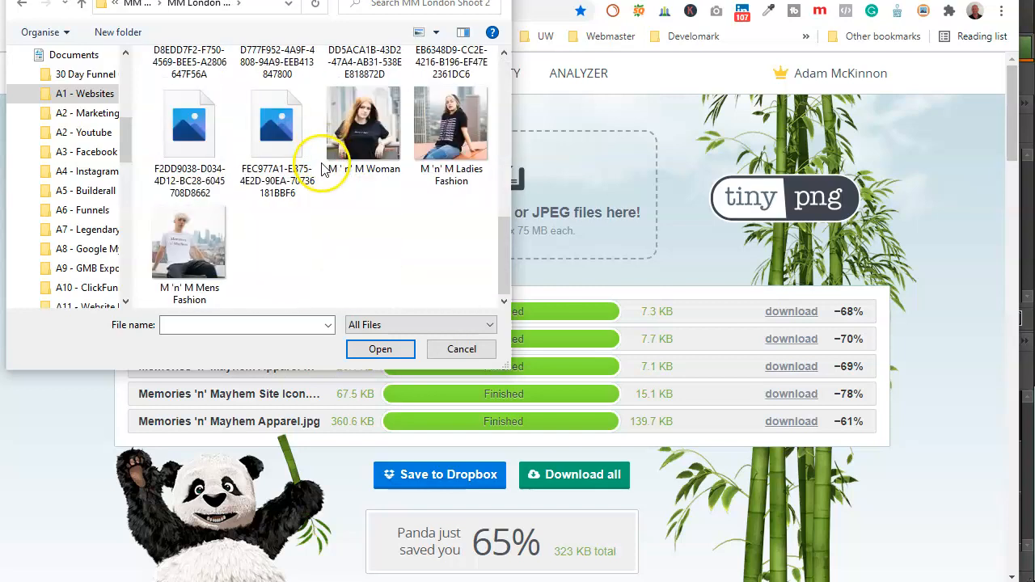
{"action": "left_click", "coordinate": [368, 128]}
{"action": "left_click", "coordinate": [451, 129], "text": "ctrl"}
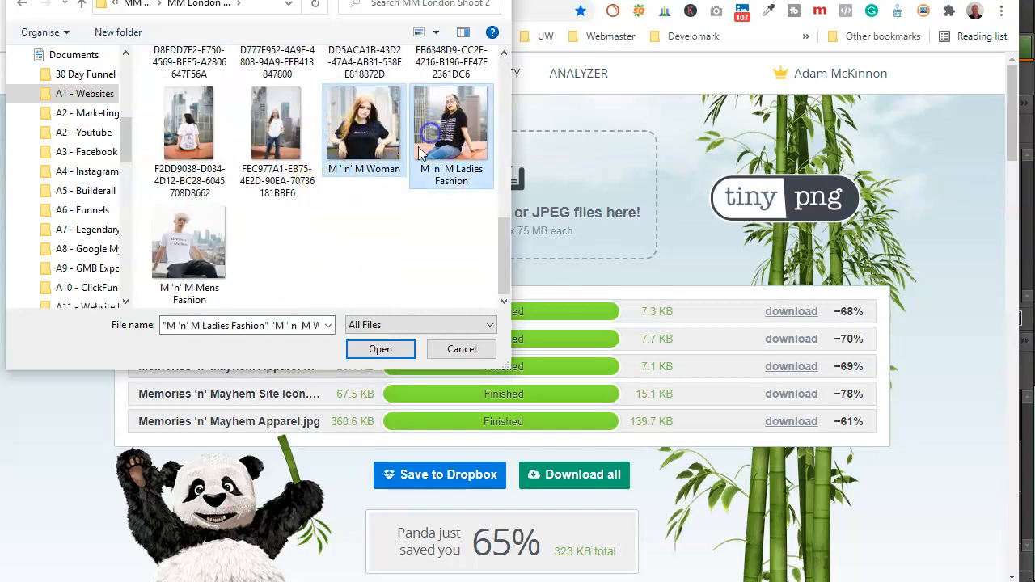
{"action": "left_click", "coordinate": [215, 251], "text": "ctrl"}
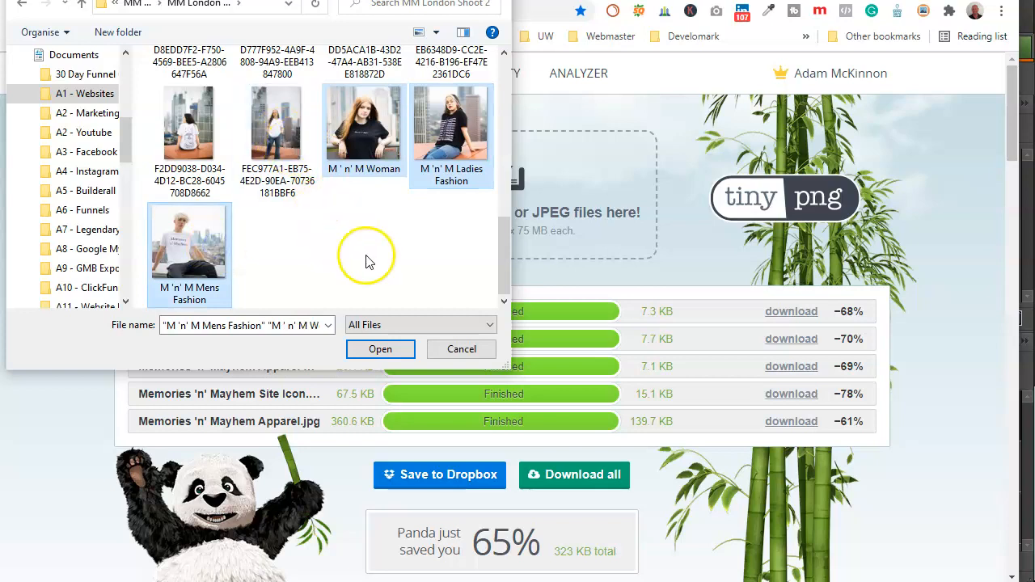
{"action": "left_click", "coordinate": [380, 349]}
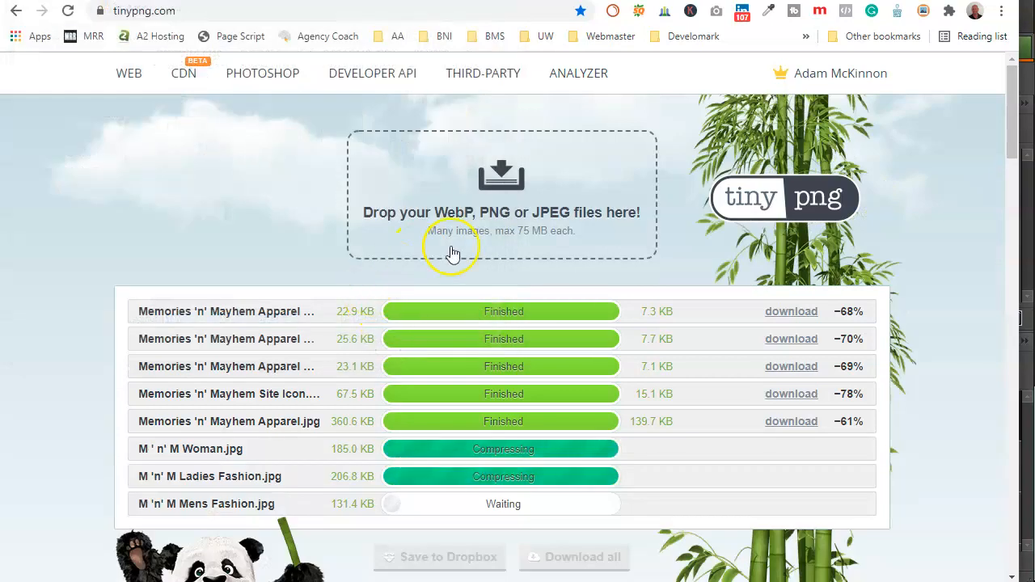
Download the compressed M ' n' M Woman, M 'n' M Ladies Fashion and M 'n' M Mens Fashion JPEGs
{"action": "scroll", "coordinate": [736, 268], "scroll_direction": "down", "scroll_amount": 2}
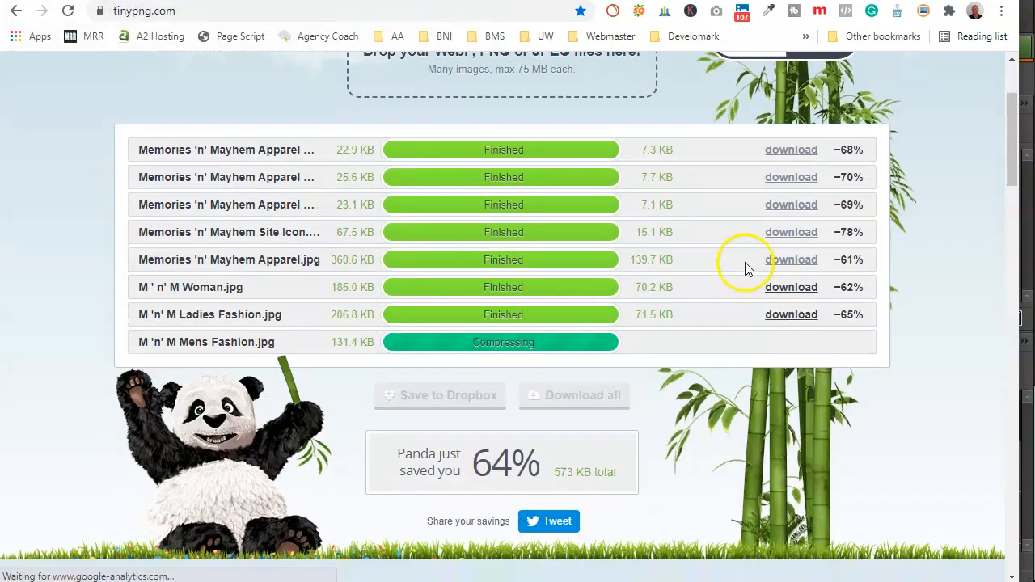
{"action": "left_click", "coordinate": [789, 289]}
{"action": "left_click", "coordinate": [791, 316]}
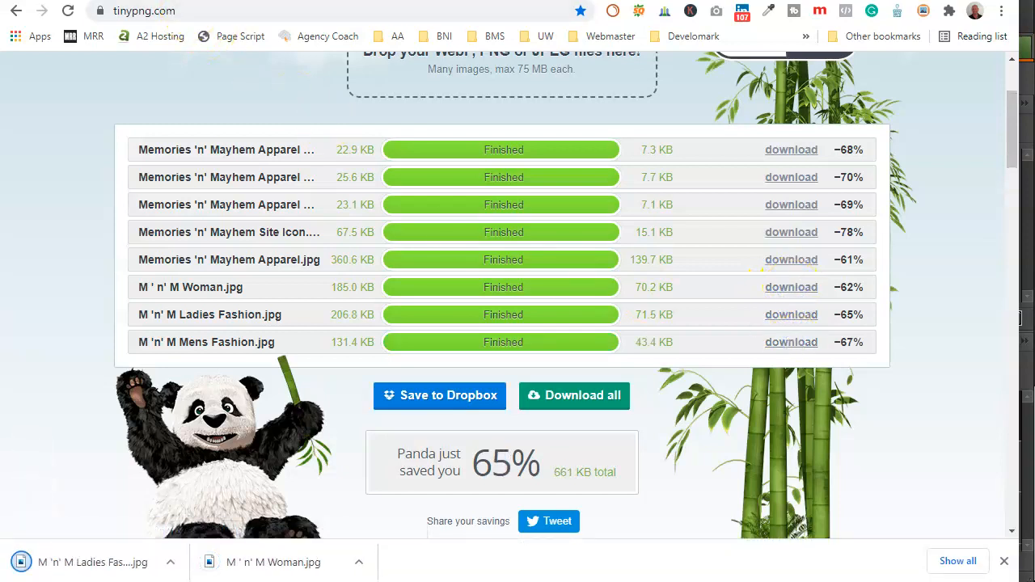
Switch to the Elementor page editor and open the media chooser for the Men's Collection column's background image
{"action": "key", "text": "ctrl+Tab"}
{"action": "scroll", "coordinate": [534, 309], "scroll_direction": "down", "scroll_amount": 2}
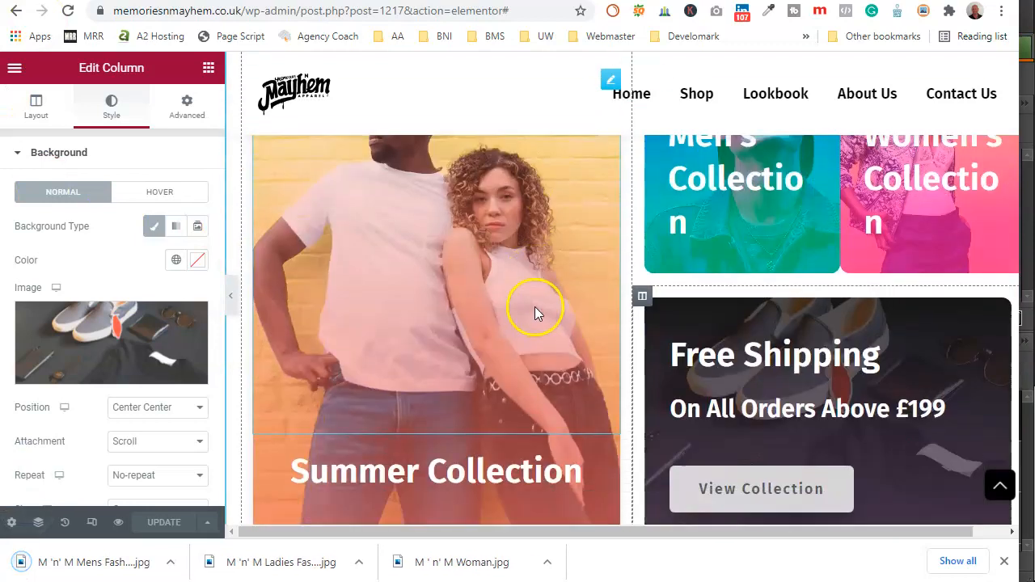
{"action": "scroll", "coordinate": [437, 251], "scroll_direction": "up", "scroll_amount": 1}
{"action": "scroll", "coordinate": [323, 206], "scroll_direction": "up", "scroll_amount": 2}
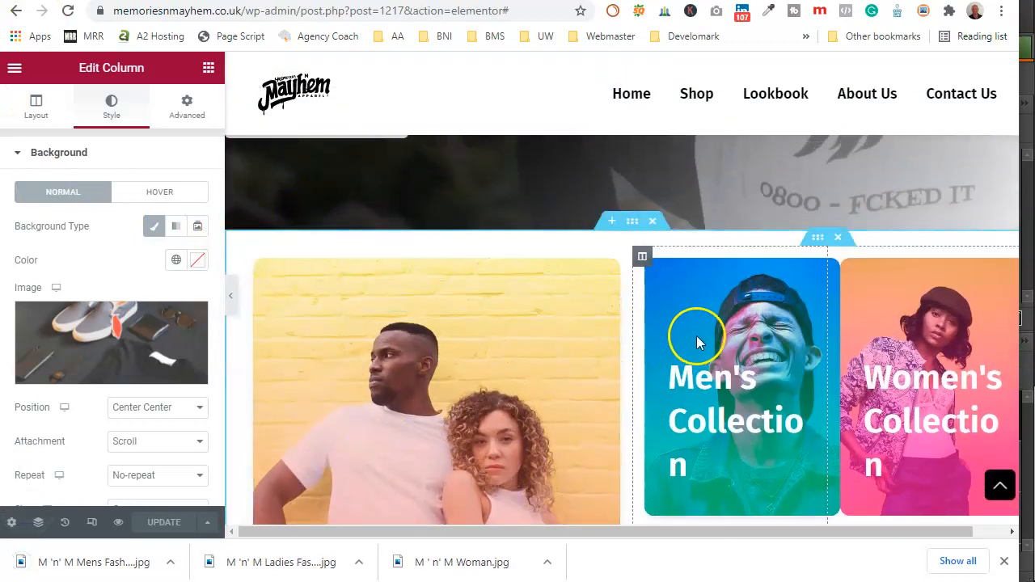
{"action": "left_click", "coordinate": [644, 258]}
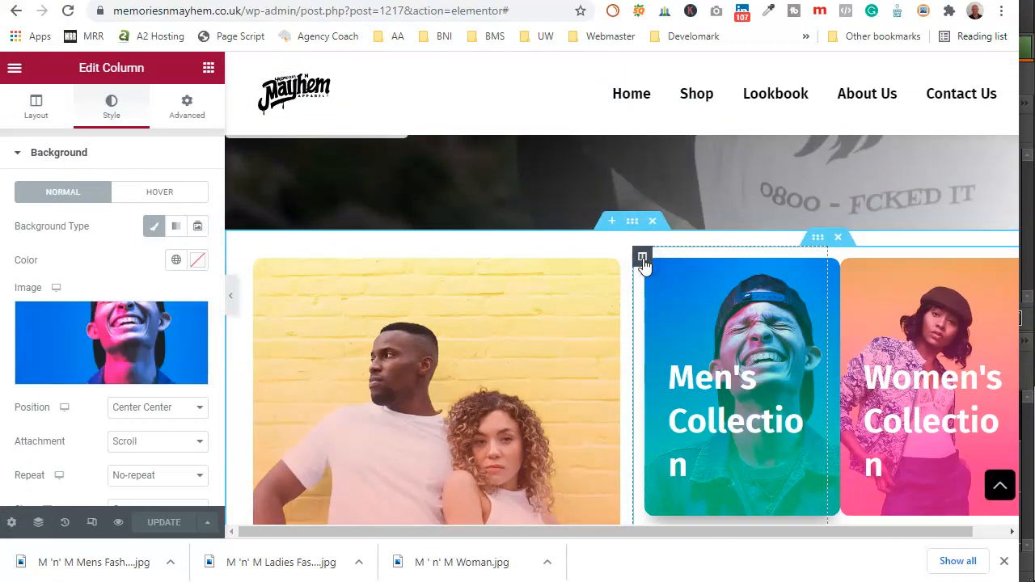
{"action": "left_click", "coordinate": [111, 340]}
Upload M 'n' M Mens Fashion from the Downloads folder to the media library
{"action": "left_click", "coordinate": [237, 131]}
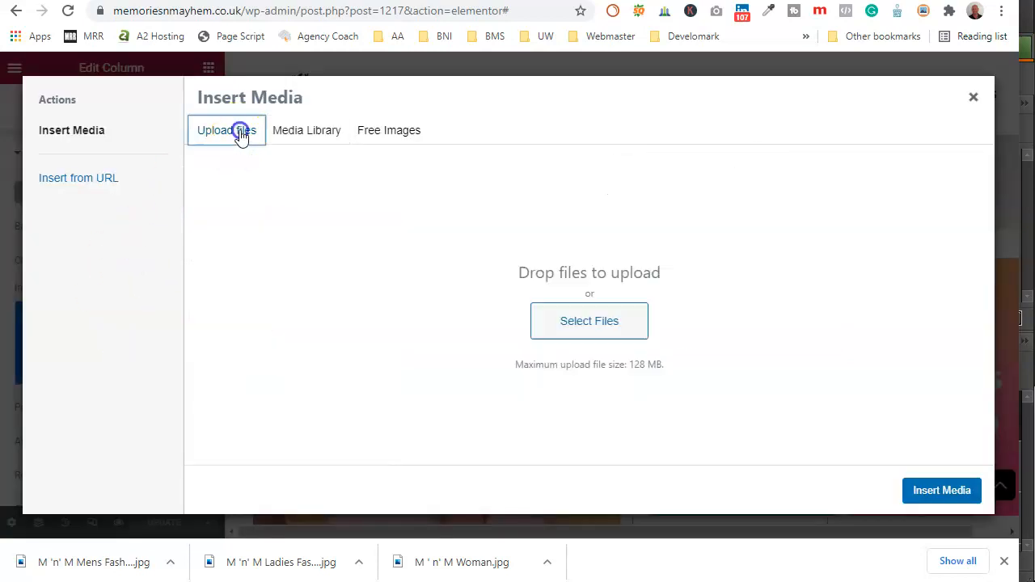
{"action": "left_click", "coordinate": [590, 321]}
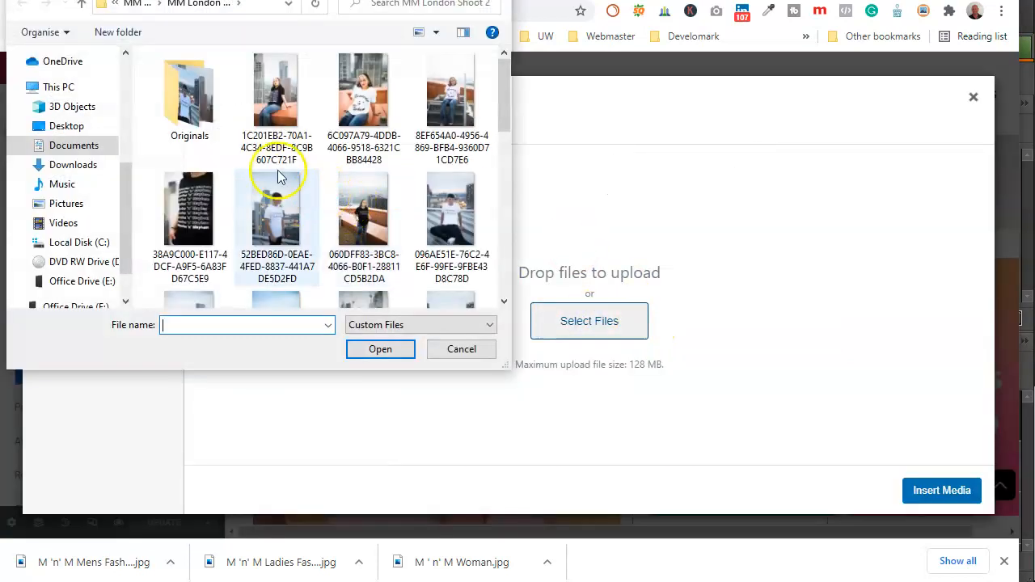
{"action": "left_click", "coordinate": [68, 166]}
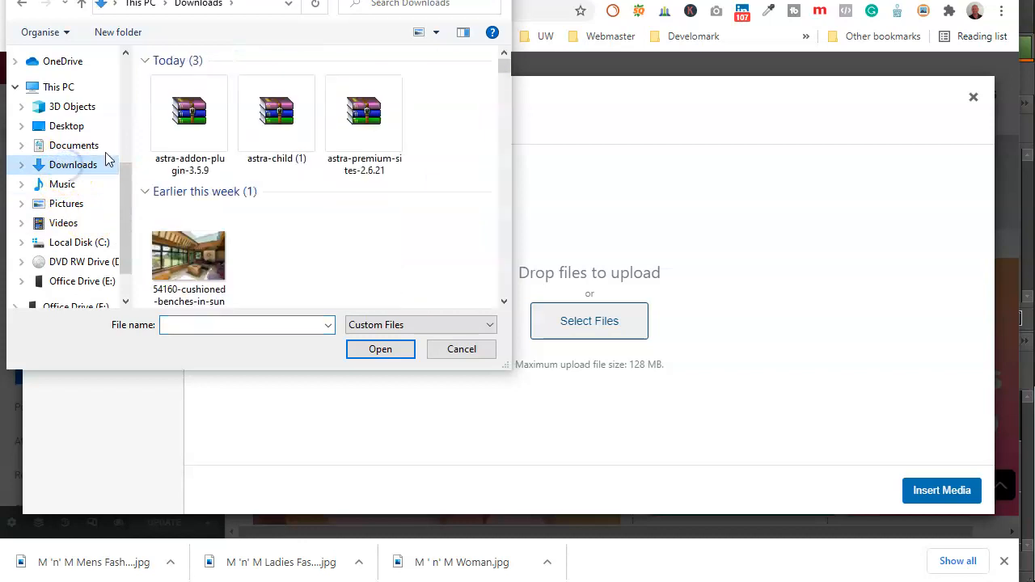
{"action": "double_click", "coordinate": [176, 120]}
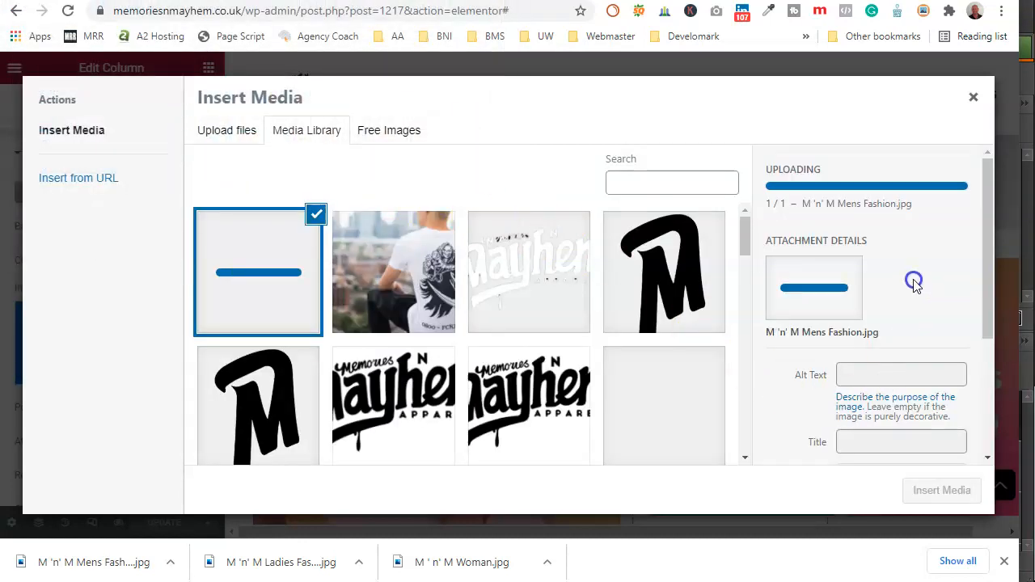
Copy the title "M 'n' M Mens Fashion" into the alt text and description, and insert the image as the Men's Collection background
{"action": "scroll", "coordinate": [889, 360], "scroll_direction": "down", "scroll_amount": 3}
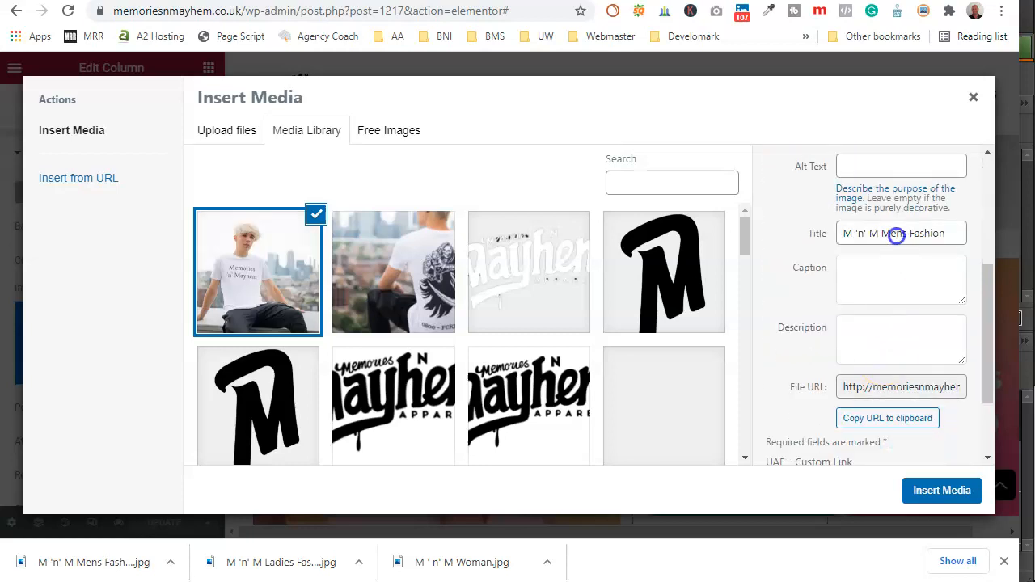
{"action": "triple_click", "coordinate": [896, 234]}
{"action": "right_click", "coordinate": [897, 236]}
{"action": "left_click", "coordinate": [833, 291]}
{"action": "right_click", "coordinate": [861, 167]}
{"action": "left_click", "coordinate": [889, 281]}
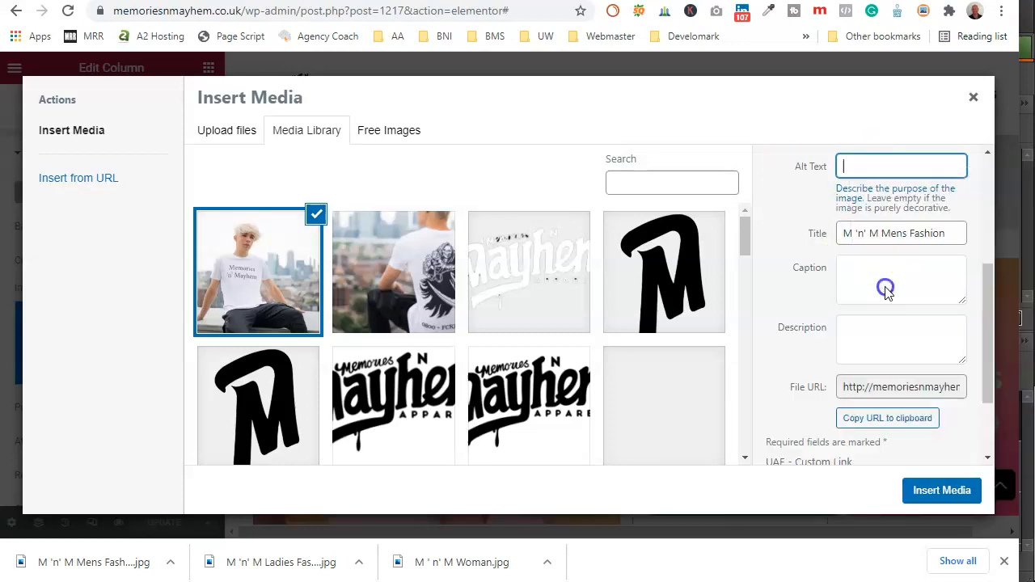
{"action": "right_click", "coordinate": [870, 339]}
{"action": "left_click", "coordinate": [896, 460]}
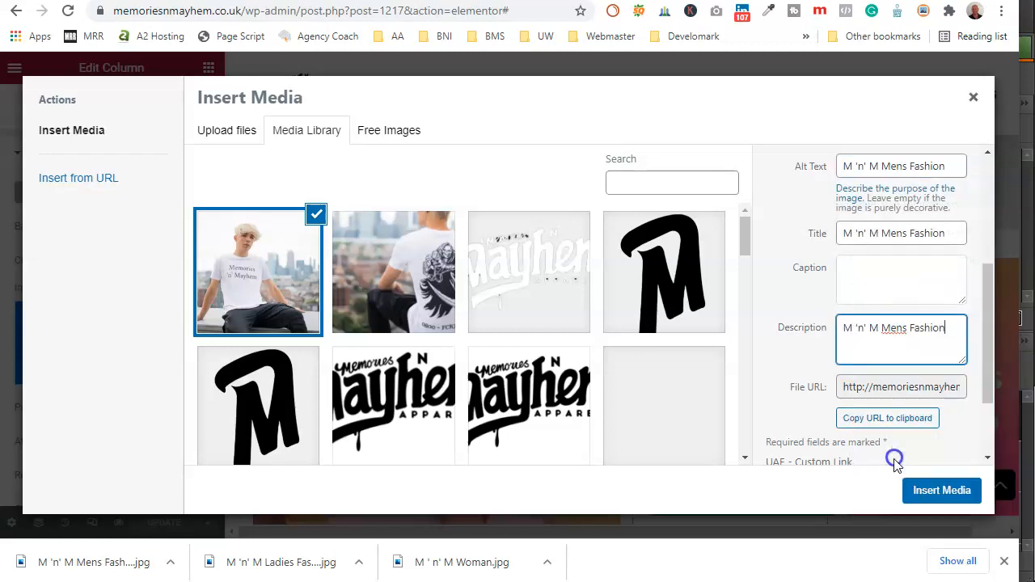
{"action": "left_click", "coordinate": [933, 495]}
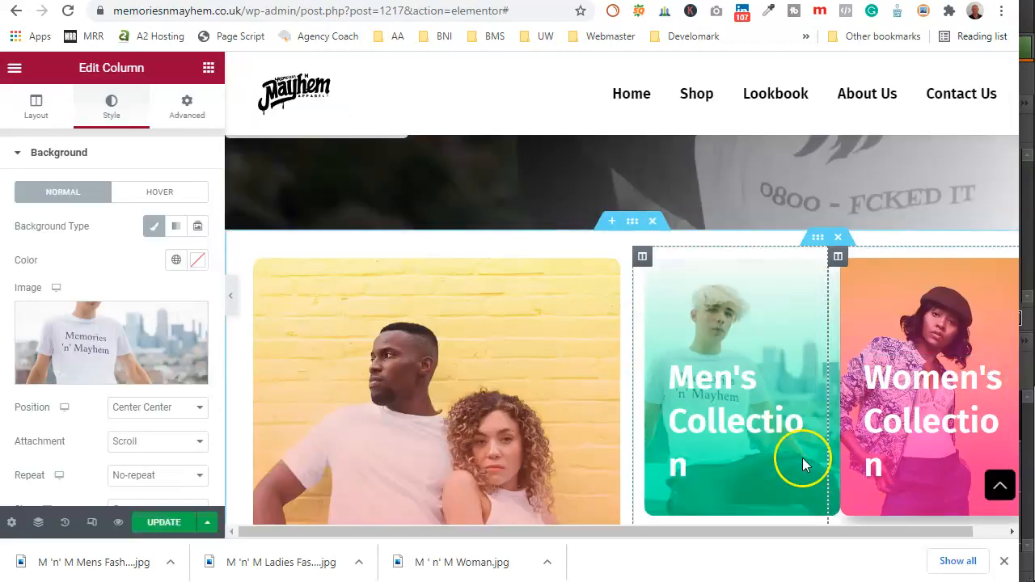
For the Women's Collection column's background image, upload M 'n' M Ladies Fashion from the Downloads folder
{"action": "left_click", "coordinate": [839, 257]}
{"action": "left_click", "coordinate": [145, 342]}
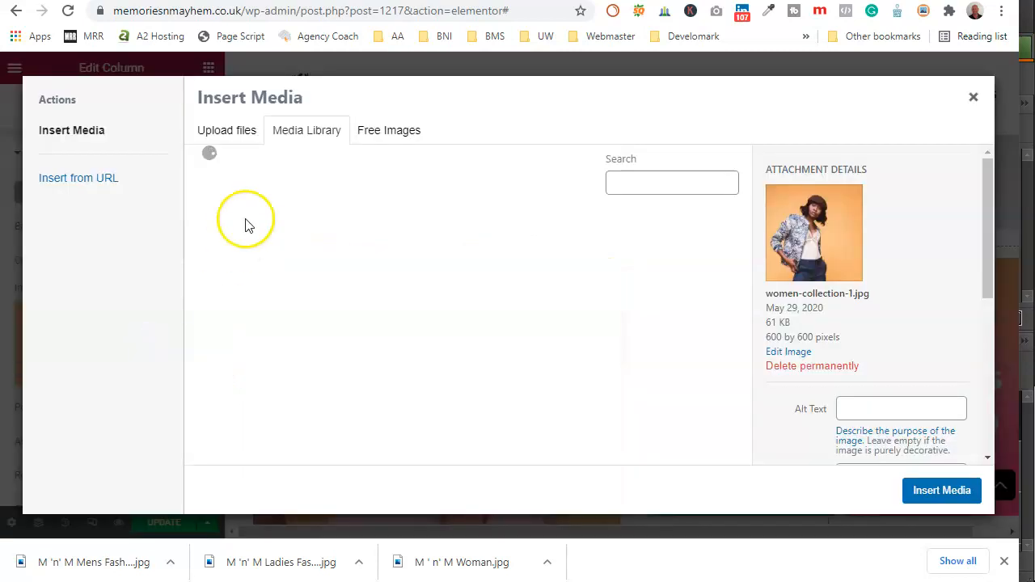
{"action": "left_click", "coordinate": [230, 133]}
{"action": "left_click", "coordinate": [587, 323]}
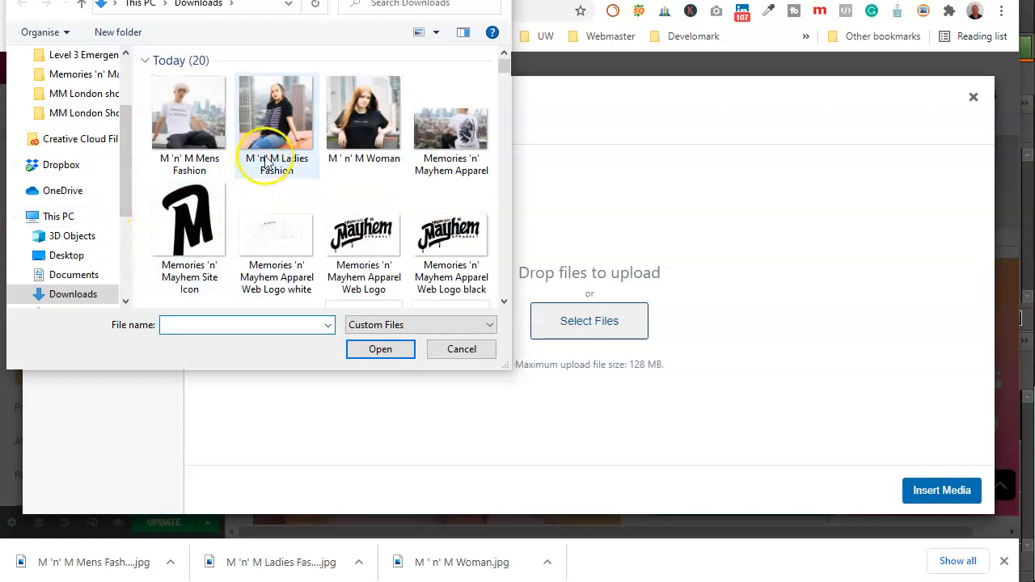
{"action": "left_click", "coordinate": [276, 132]}
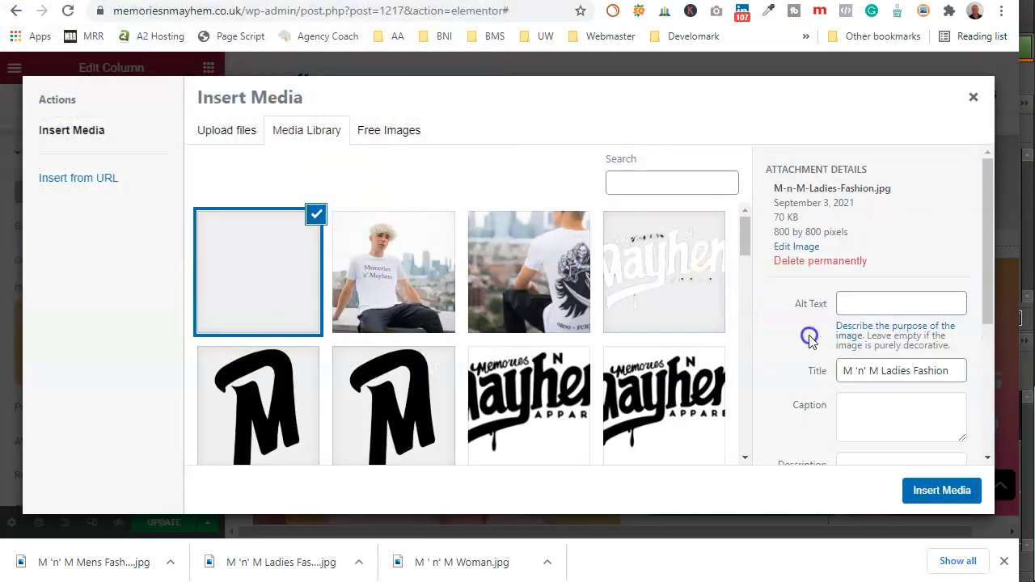
Copy the title "M 'n' M Ladies Fashion" into the alt text and description, and insert the image as the Women's Collection background
{"action": "scroll", "coordinate": [894, 412], "scroll_direction": "down", "scroll_amount": 3}
{"action": "triple_click", "coordinate": [854, 314]}
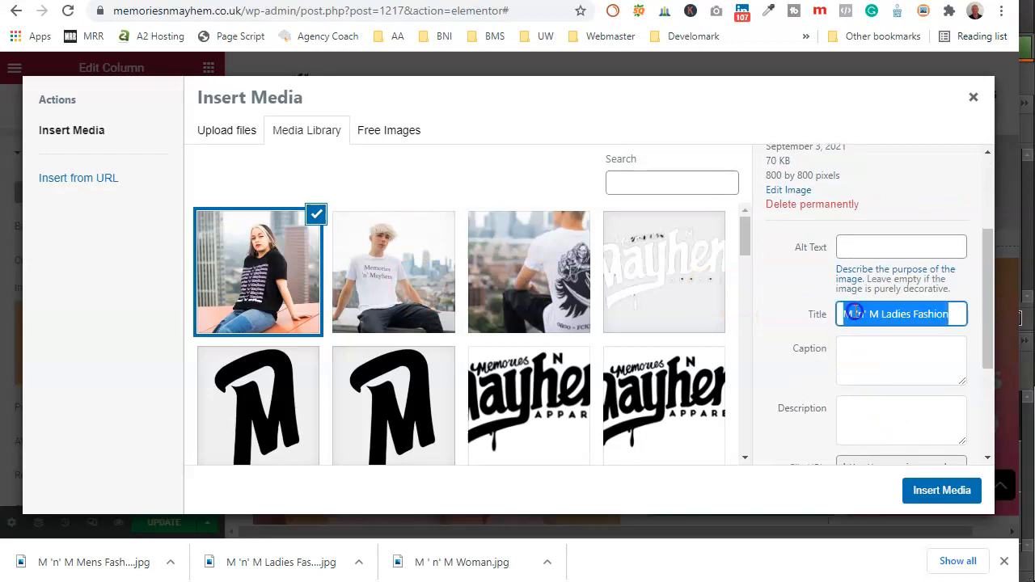
{"action": "right_click", "coordinate": [851, 315]}
{"action": "left_click", "coordinate": [840, 365]}
{"action": "left_click", "coordinate": [855, 247]}
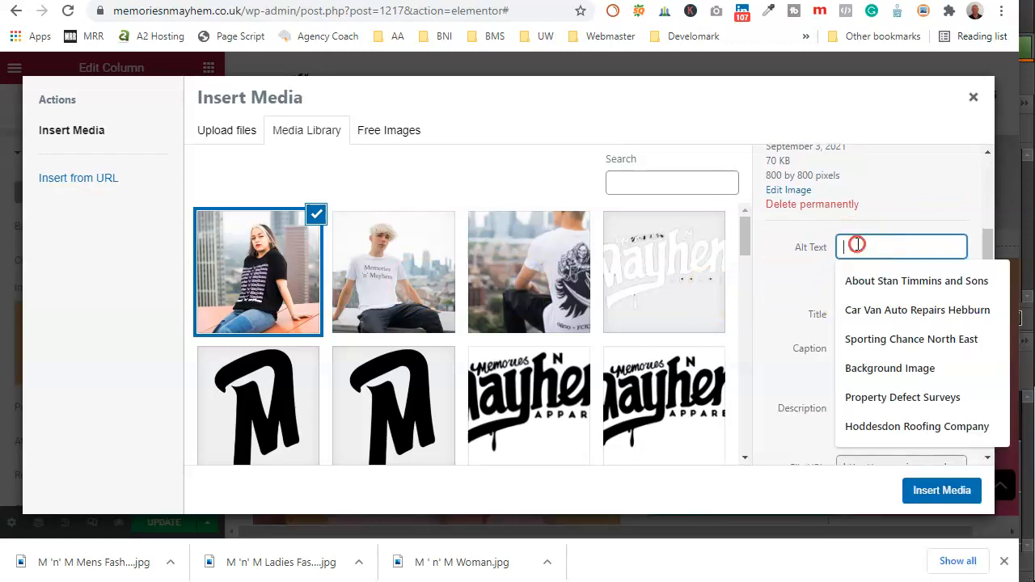
{"action": "right_click", "coordinate": [845, 247]}
{"action": "left_click", "coordinate": [866, 370]}
{"action": "left_click", "coordinate": [879, 413]}
{"action": "right_click", "coordinate": [879, 410]}
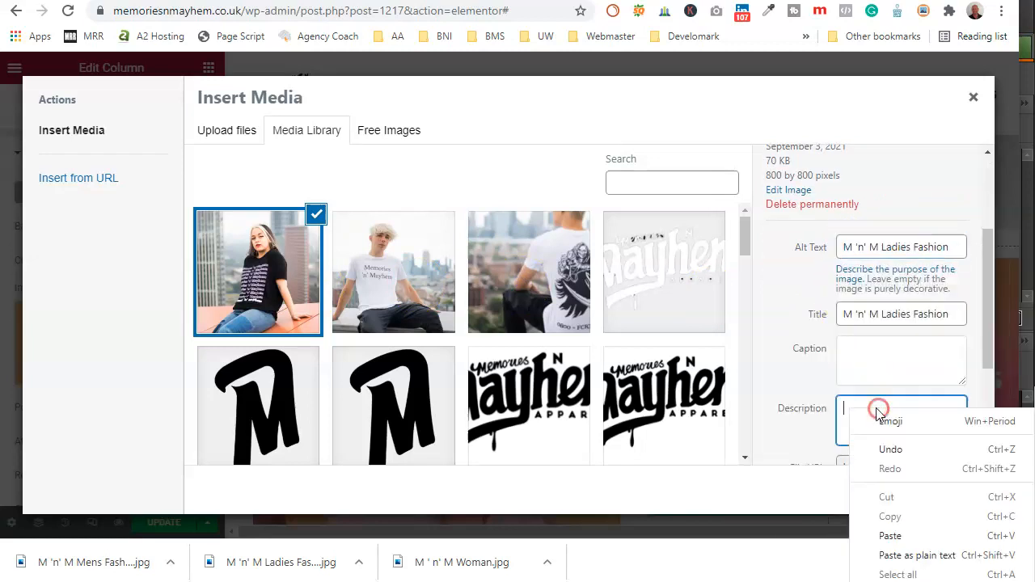
{"action": "left_click", "coordinate": [892, 536]}
{"action": "left_click", "coordinate": [946, 493]}
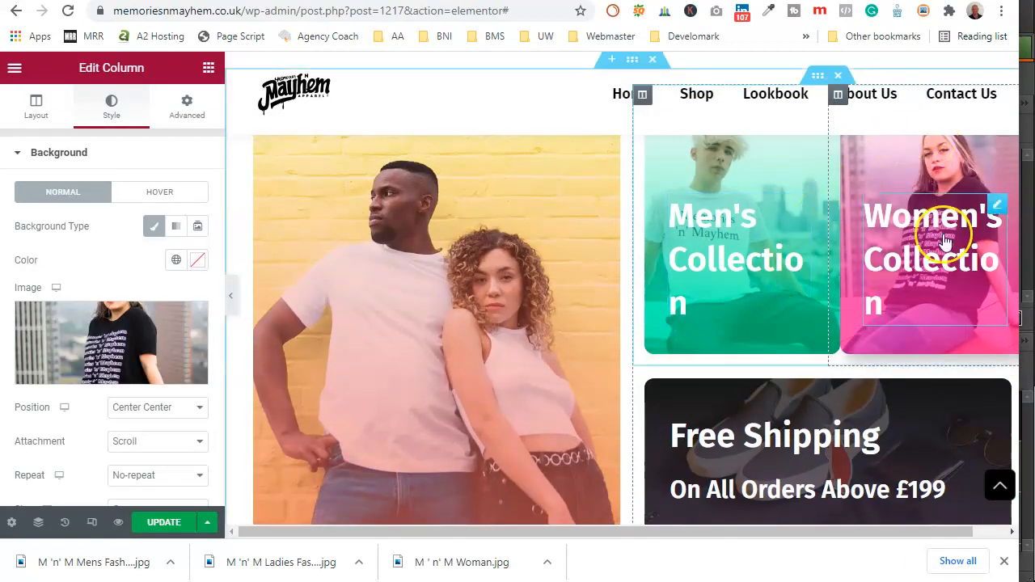
Try the Fixed attachment on the Women's Collection background image and set it back to Scroll
{"action": "scroll", "coordinate": [832, 282], "scroll_direction": "up", "scroll_amount": 2}
{"action": "scroll", "coordinate": [741, 284], "scroll_direction": "down", "scroll_amount": 1}
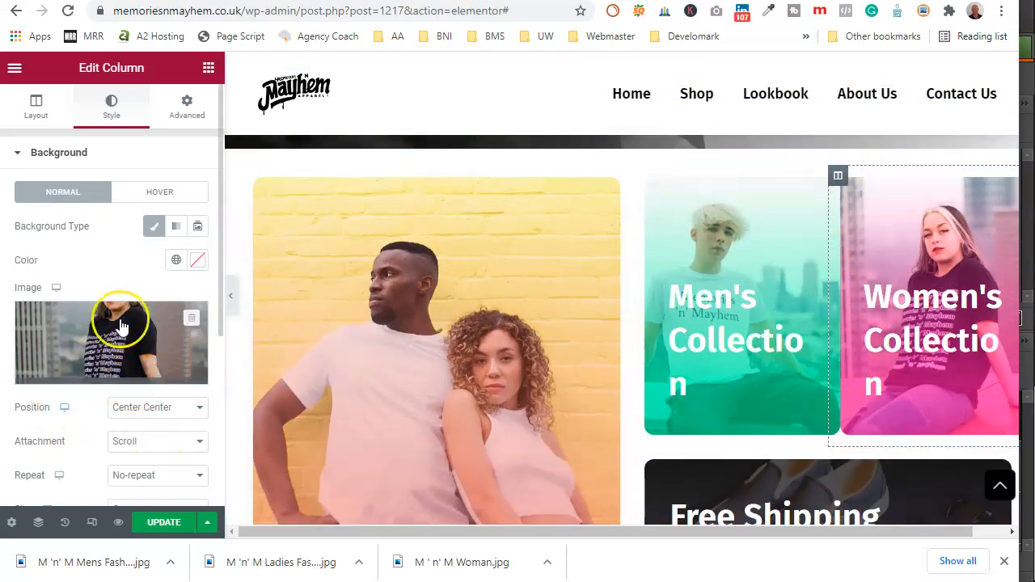
{"action": "scroll", "coordinate": [97, 275], "scroll_direction": "down", "scroll_amount": 1}
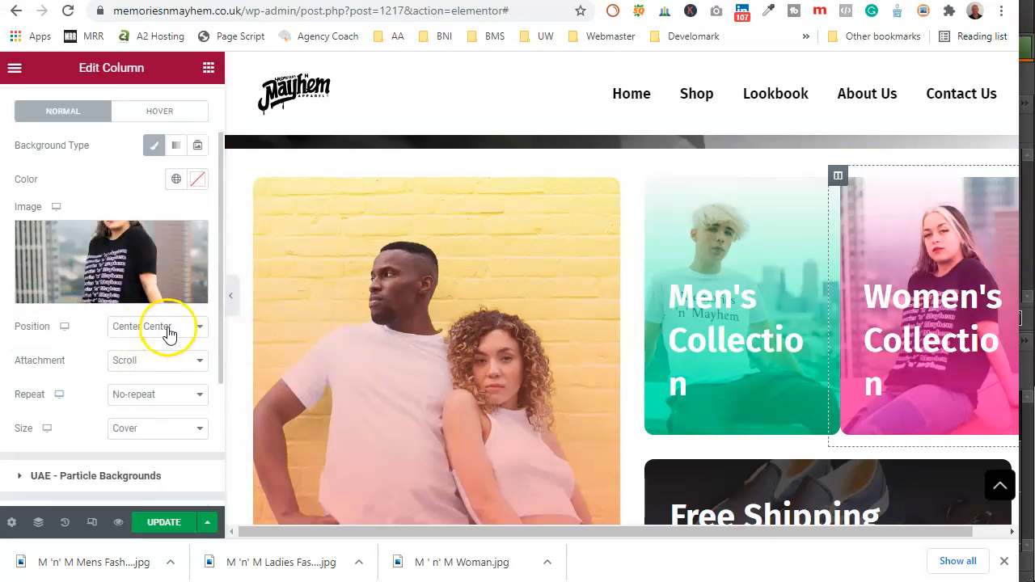
{"action": "left_click", "coordinate": [152, 365]}
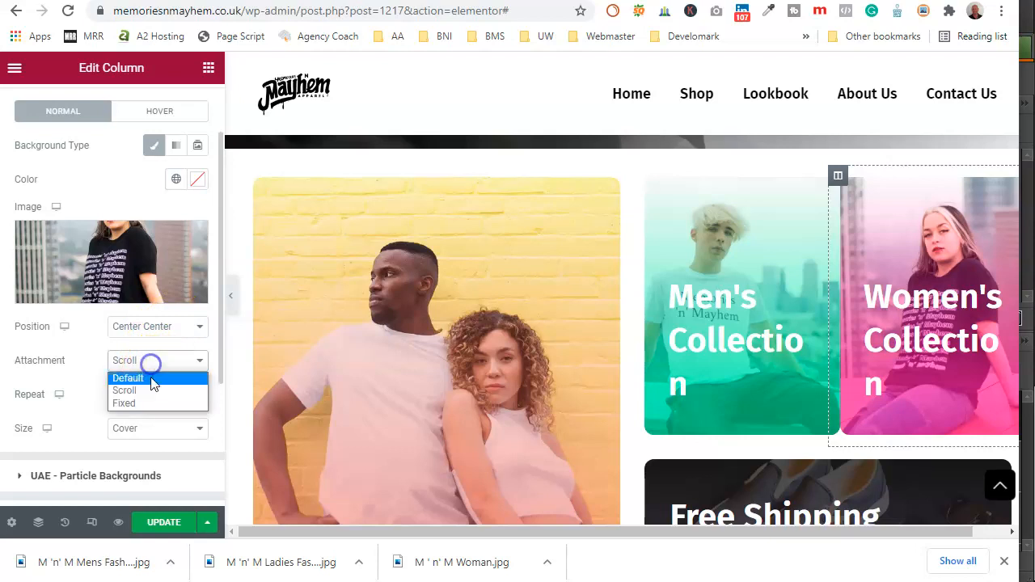
{"action": "left_click", "coordinate": [158, 391]}
{"action": "scroll", "coordinate": [930, 269], "scroll_direction": "down", "scroll_amount": 1}
{"action": "left_click", "coordinate": [148, 360]}
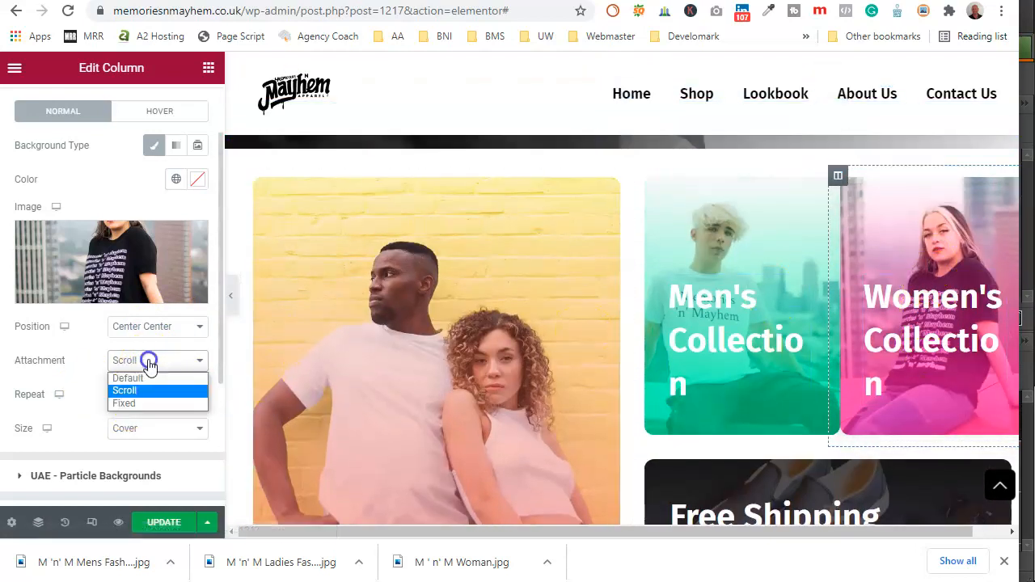
{"action": "left_click", "coordinate": [146, 405]}
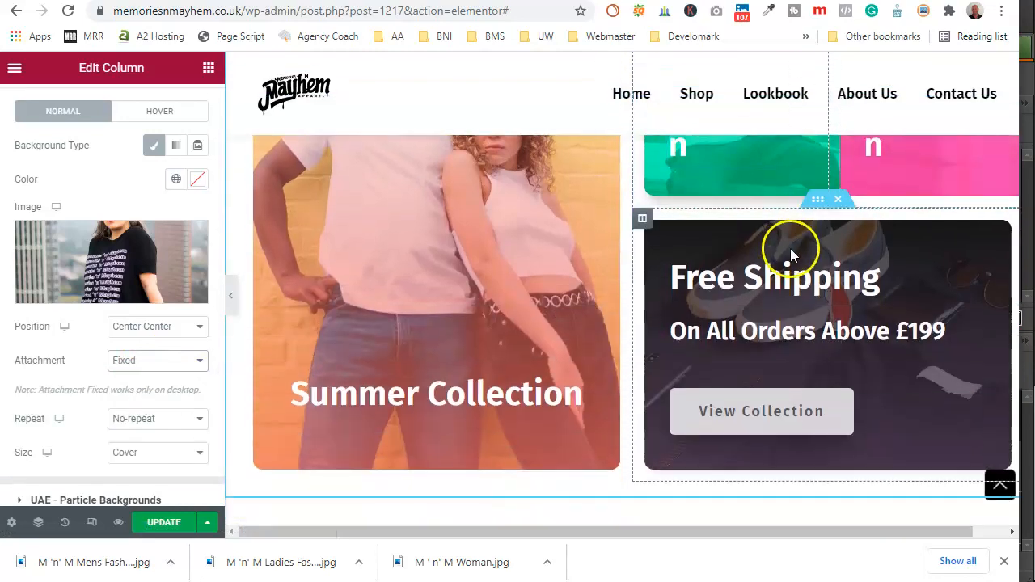
{"action": "scroll", "coordinate": [954, 284], "scroll_direction": "down", "scroll_amount": 1}
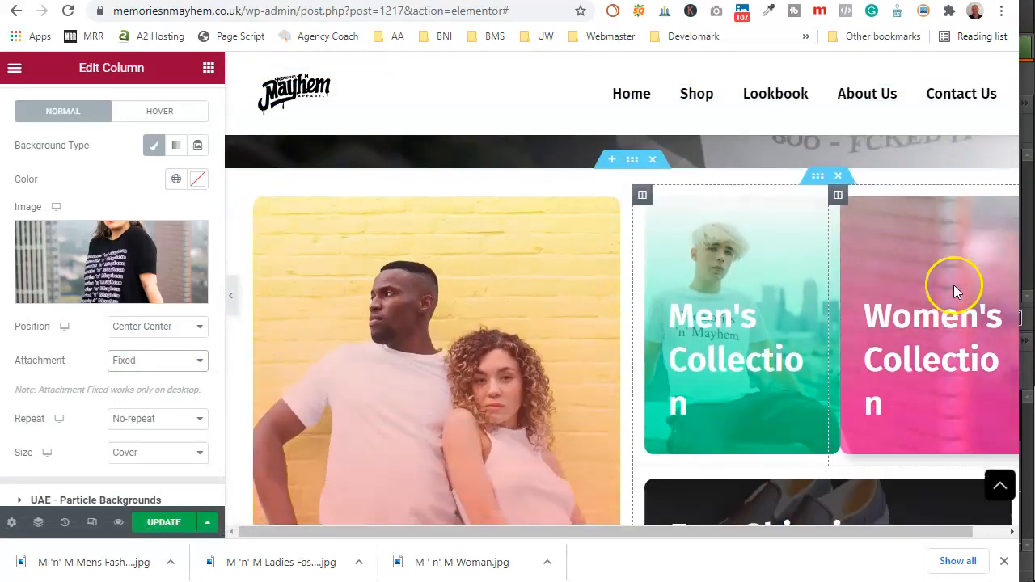
{"action": "left_click", "coordinate": [196, 363]}
{"action": "left_click", "coordinate": [187, 390]}
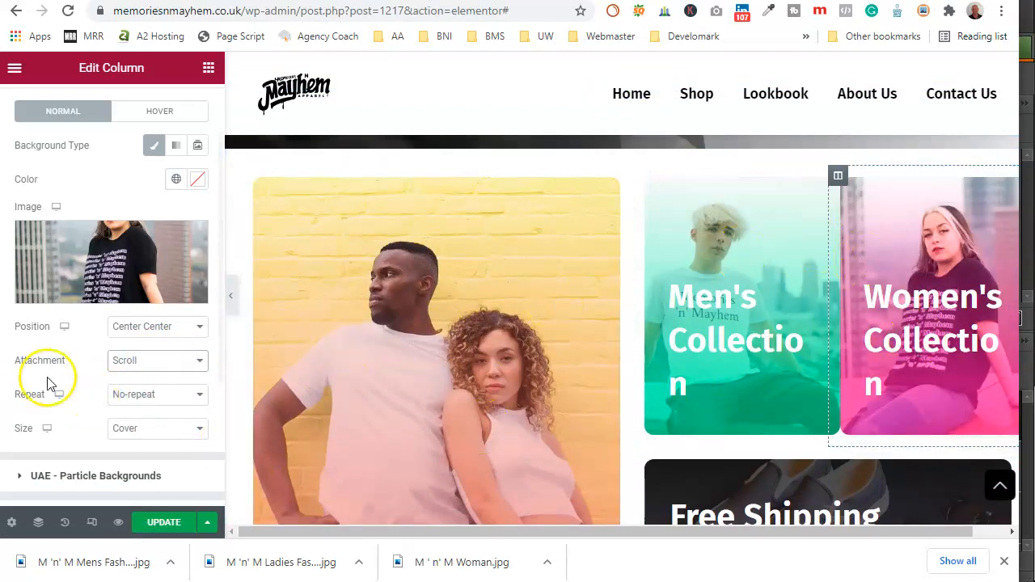
Set the first gradient color of the Women's Collection column's background overlay to #000000
{"action": "scroll", "coordinate": [84, 397], "scroll_direction": "down", "scroll_amount": 2}
{"action": "scroll", "coordinate": [125, 371], "scroll_direction": "up", "scroll_amount": 3}
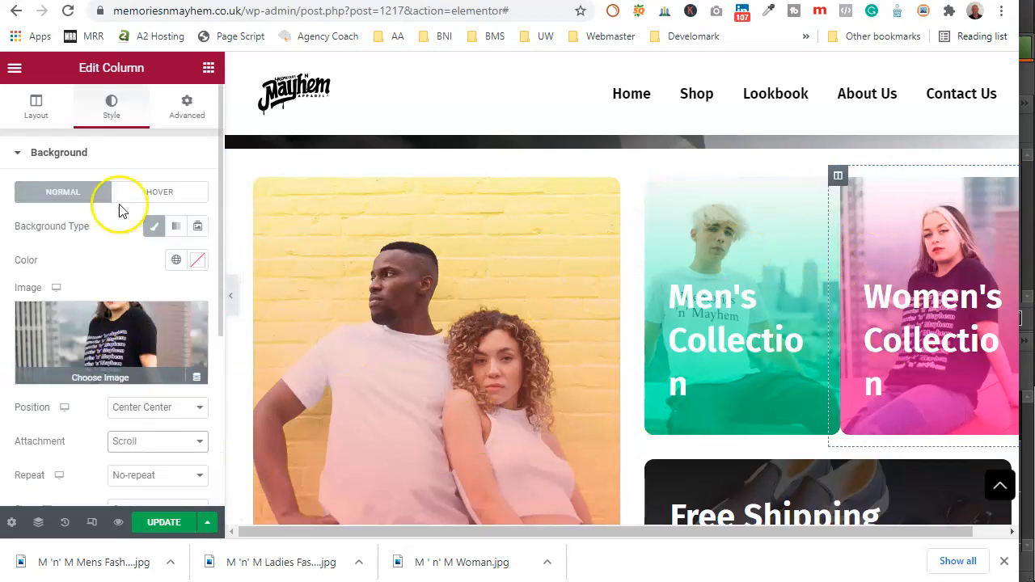
{"action": "scroll", "coordinate": [120, 412], "scroll_direction": "down", "scroll_amount": 3}
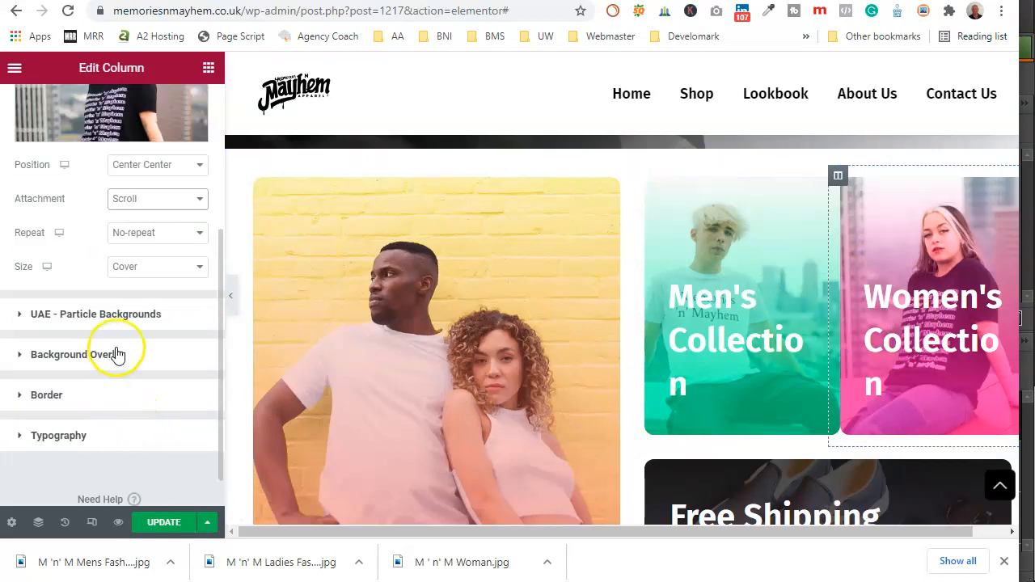
{"action": "left_click", "coordinate": [117, 353]}
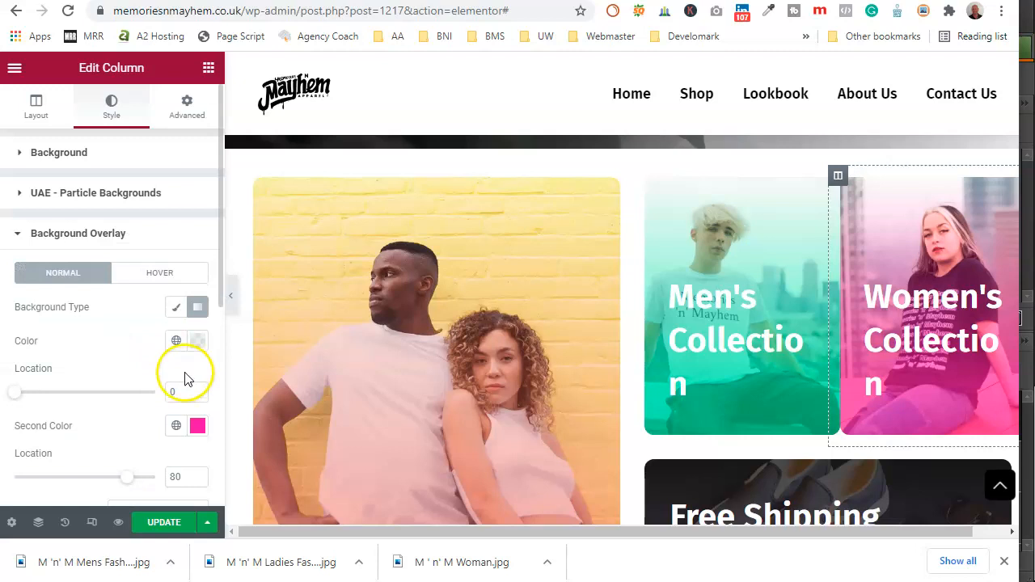
{"action": "left_click", "coordinate": [198, 341]}
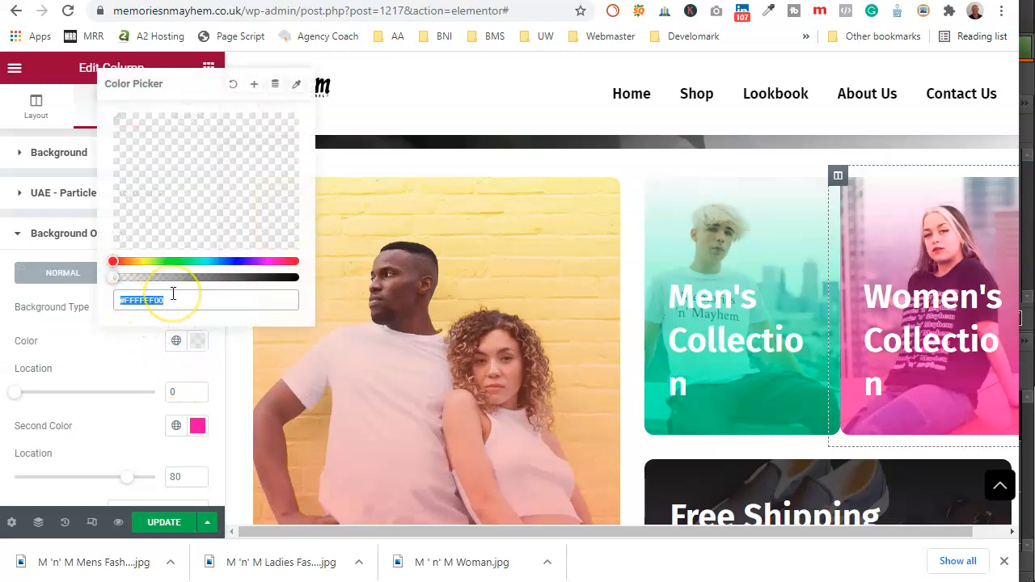
{"action": "type", "text": "#000000"}
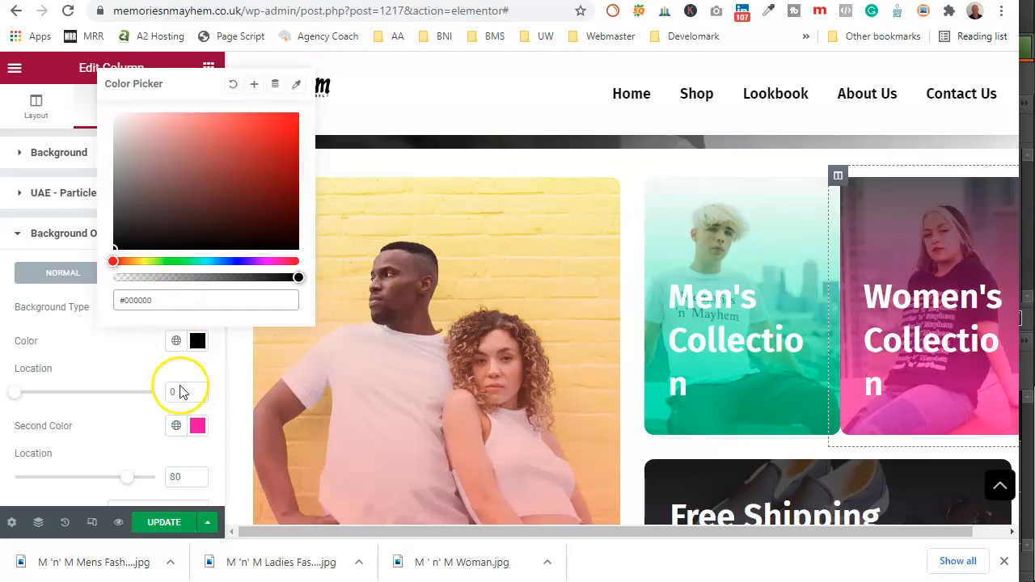
Clear the second gradient color of the Women's Collection overlay and set it to #ffffff
{"action": "left_click", "coordinate": [197, 427]}
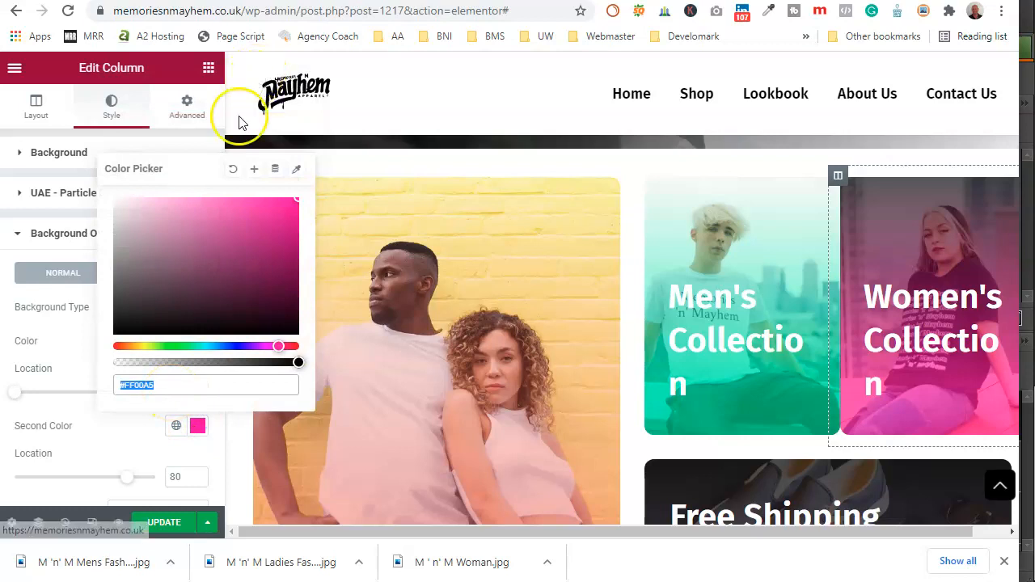
{"action": "left_click", "coordinate": [234, 171]}
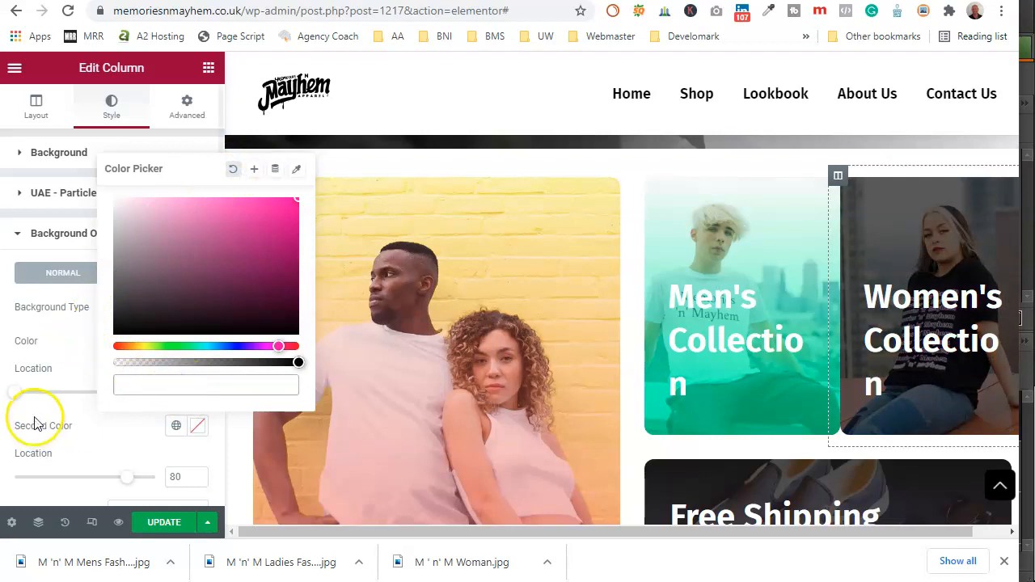
{"action": "left_click", "coordinate": [145, 384]}
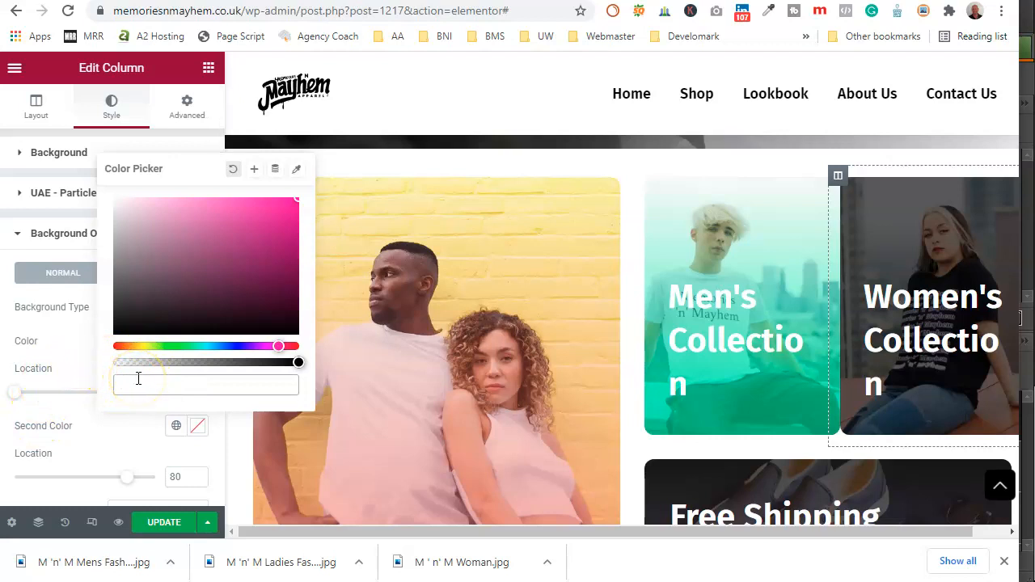
{"action": "type", "text": "#ffffff"}
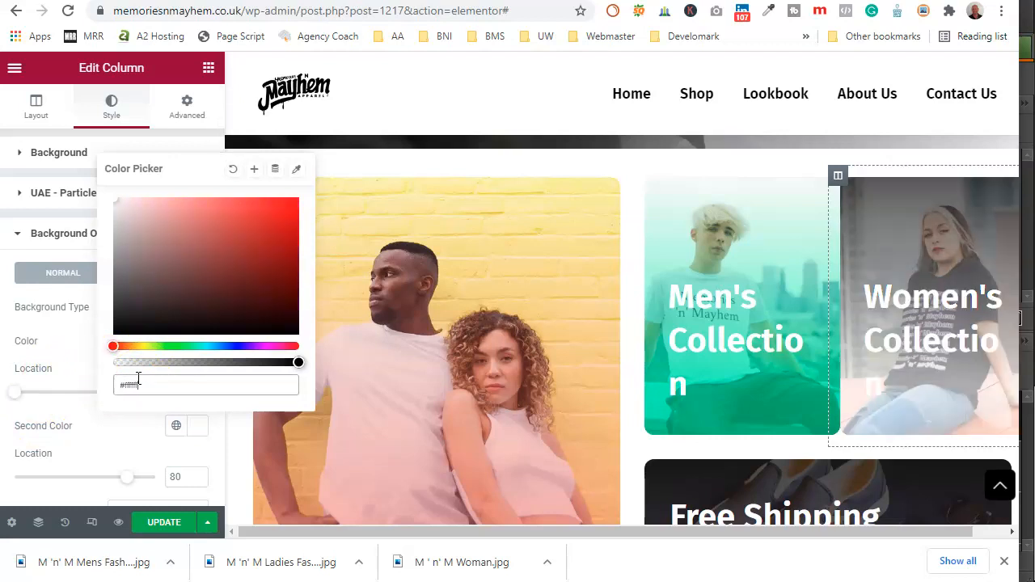
{"action": "left_click", "coordinate": [70, 340]}
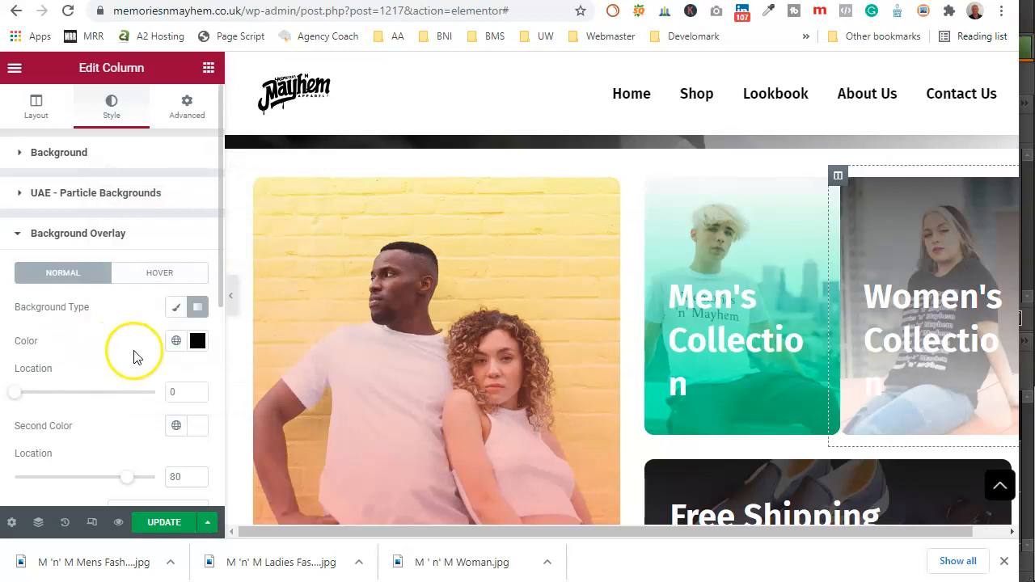
Set the Women's Collection overlay gradient's second color location to 50 and its angle to 90
{"action": "scroll", "coordinate": [134, 396], "scroll_direction": "down", "scroll_amount": 1}
{"action": "left_click_drag", "start_coordinate": [132, 404], "coordinate": [100, 404]}
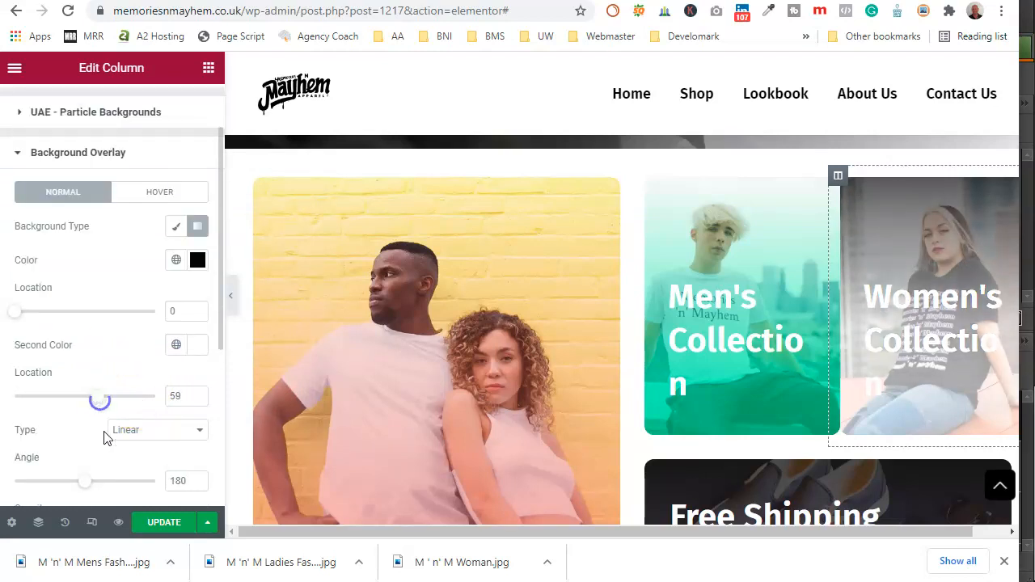
{"action": "left_click_drag", "start_coordinate": [92, 483], "coordinate": [55, 478]}
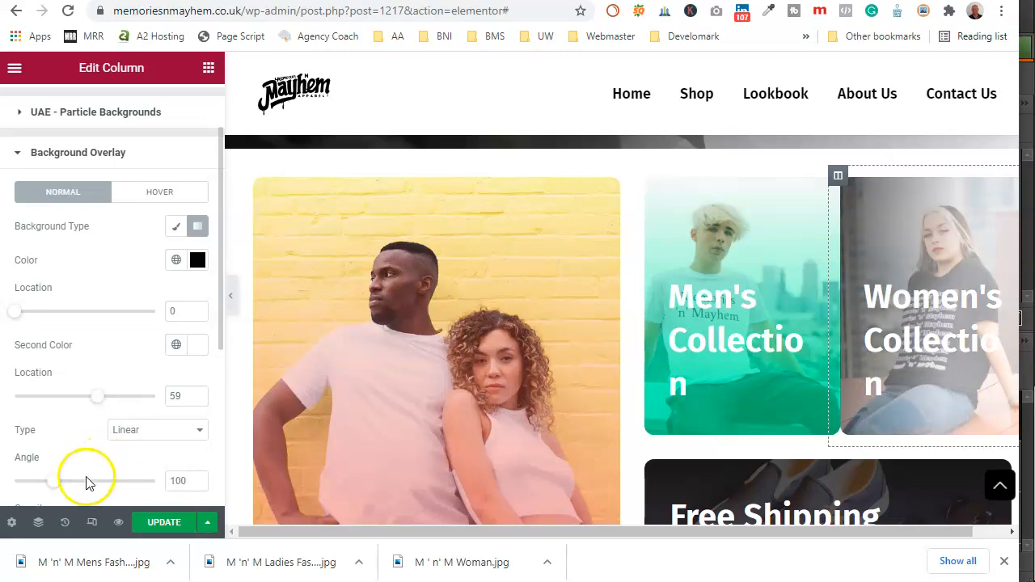
{"action": "left_click", "coordinate": [197, 486]}
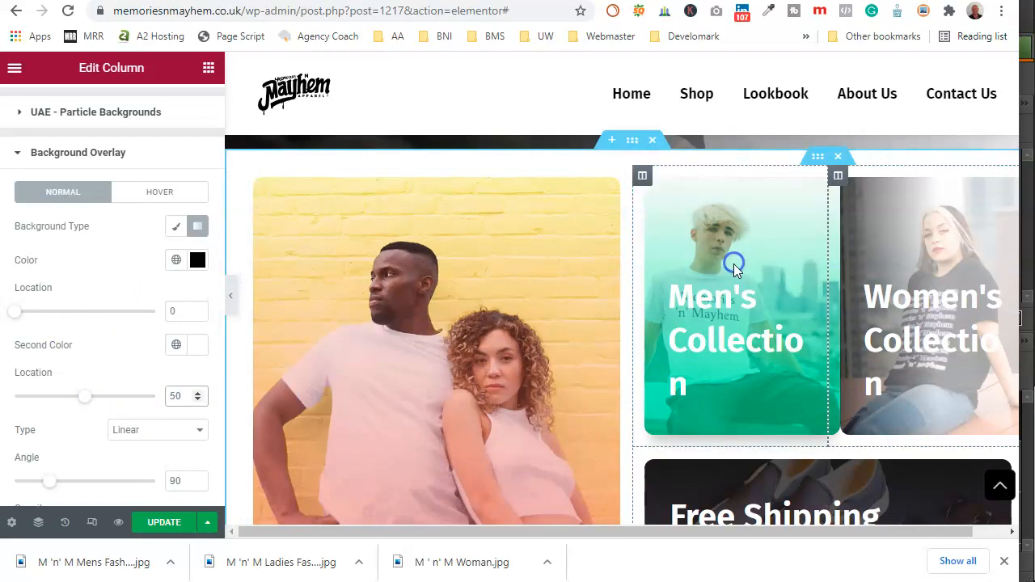
In the Men's Collection column's background overlay, set the second gradient color to white and the first color to #000000
{"action": "left_click", "coordinate": [641, 175]}
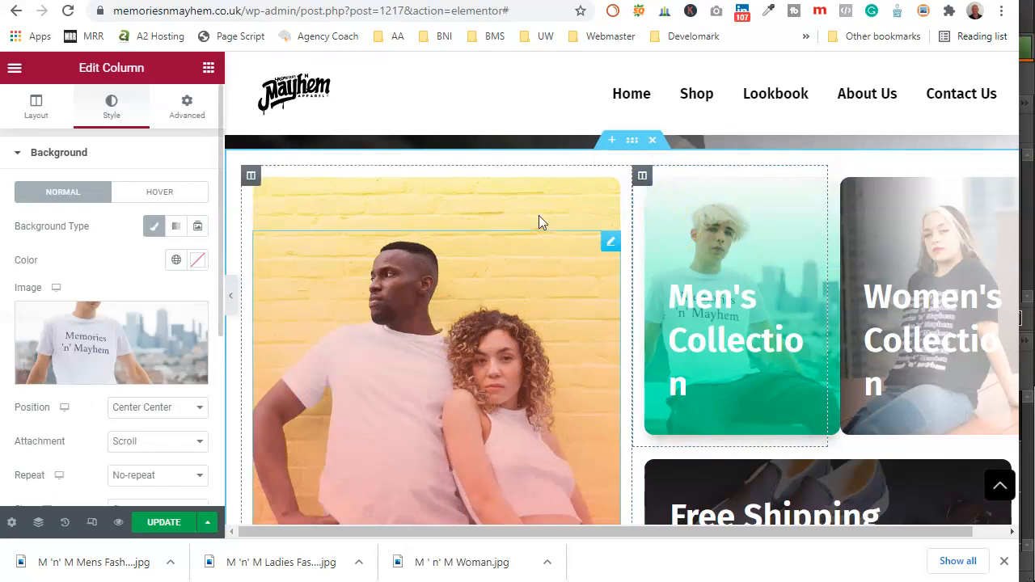
{"action": "scroll", "coordinate": [151, 415], "scroll_direction": "down", "scroll_amount": 2}
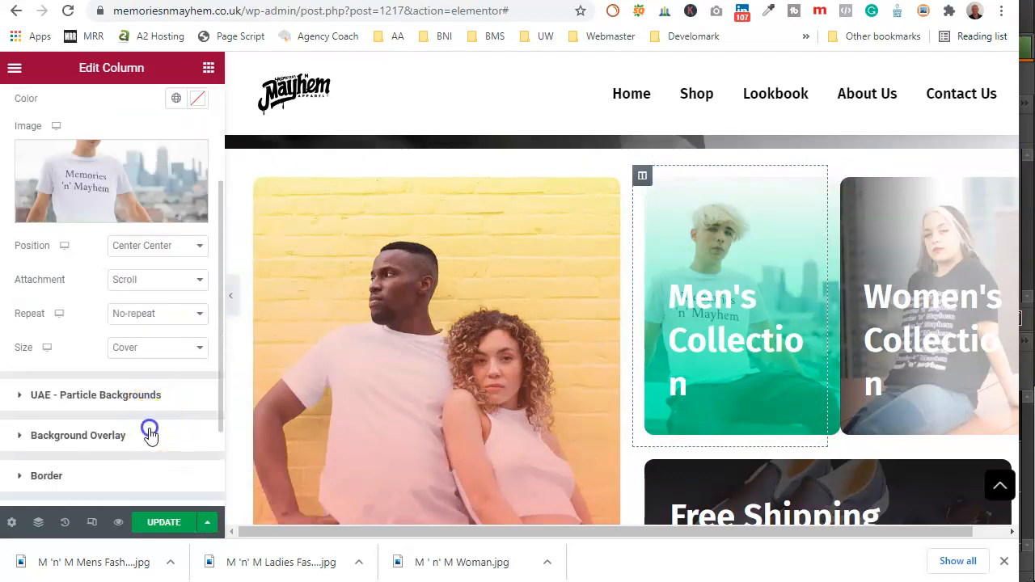
{"action": "left_click", "coordinate": [149, 435]}
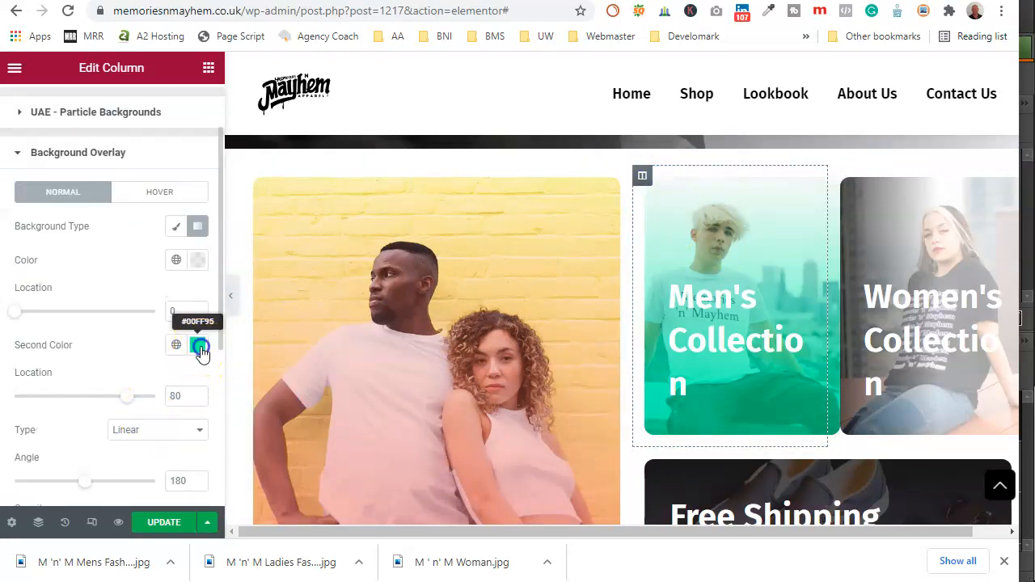
{"action": "left_click", "coordinate": [199, 348]}
{"action": "type", "text": "#f"}
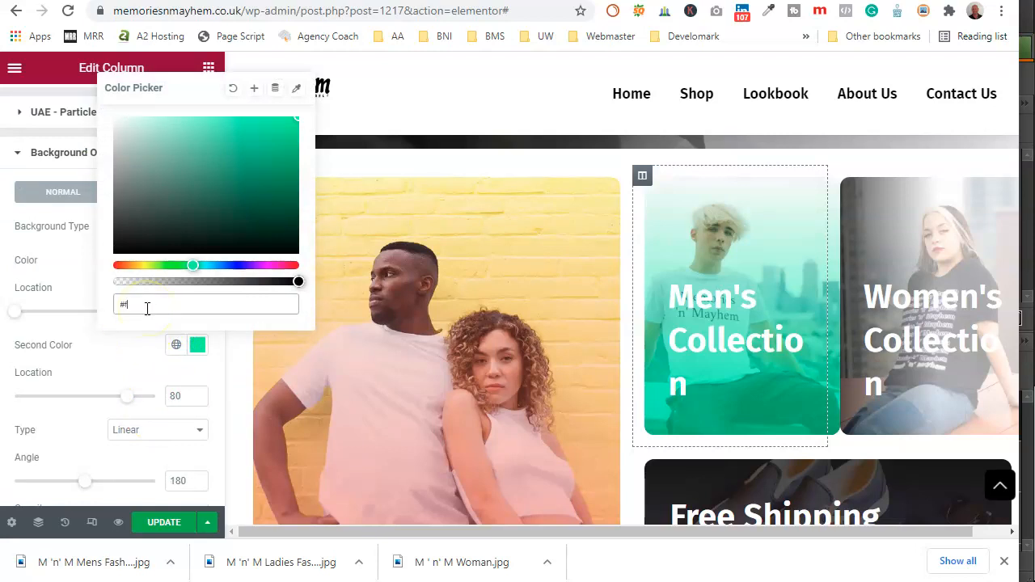
{"action": "type", "text": "ff"}
{"action": "left_click", "coordinate": [76, 282]}
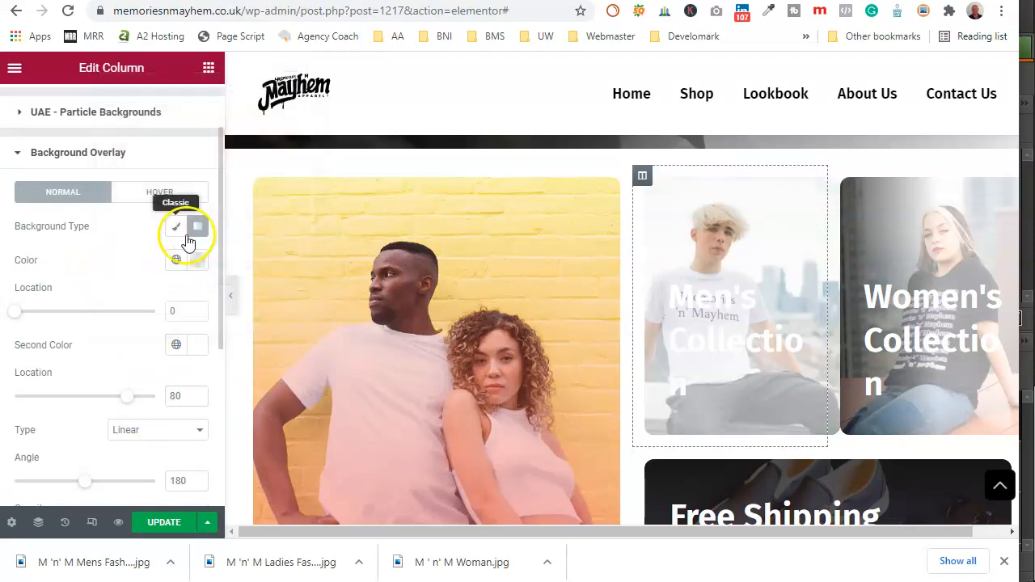
{"action": "left_click", "coordinate": [197, 260]}
{"action": "type", "text": "#000000"}
{"action": "left_click", "coordinate": [110, 242]}
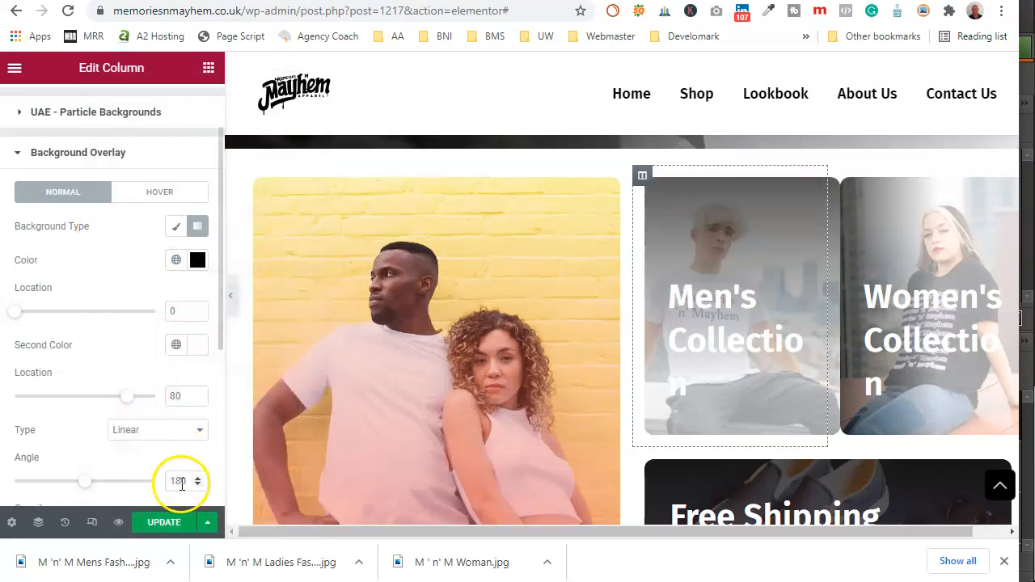
Set the Men's Collection overlay gradient's angle to 270 and its second color location to 50
{"action": "left_click_drag", "start_coordinate": [199, 482], "coordinate": [198, 483]}
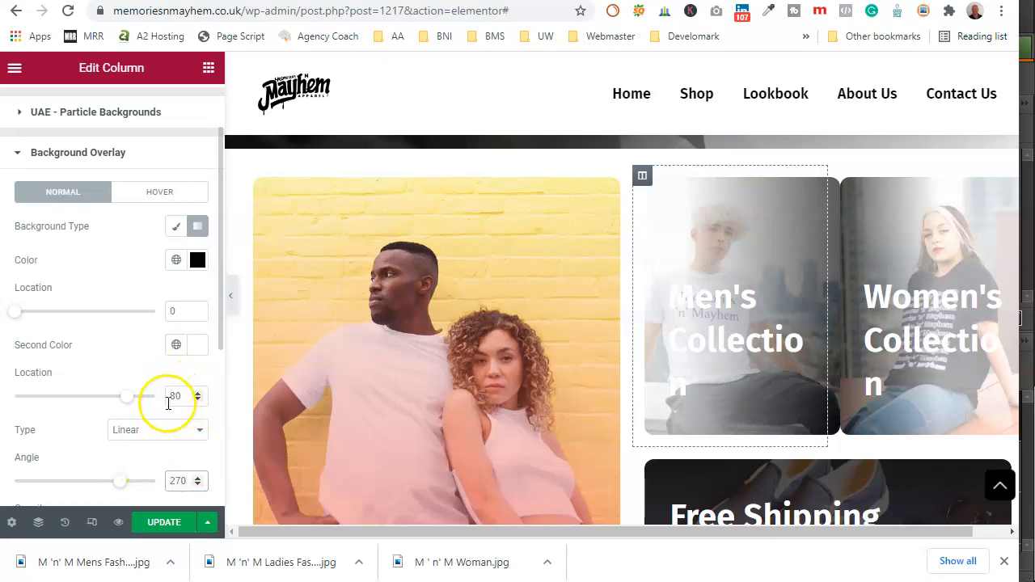
{"action": "left_click_drag", "start_coordinate": [125, 397], "coordinate": [87, 401]}
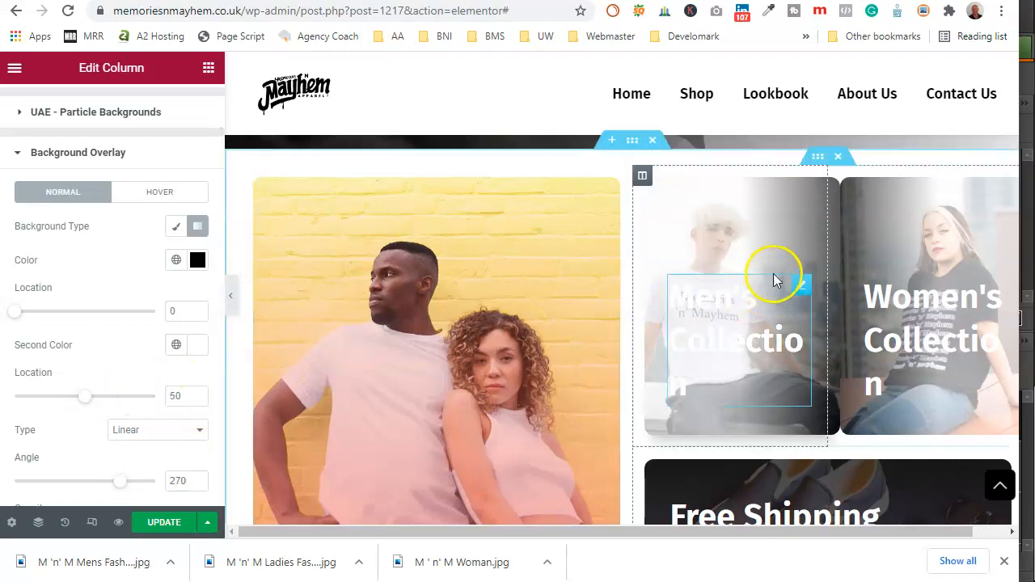
Try the Medium size on the Men's Collection heading and settle on Large
{"action": "left_click", "coordinate": [703, 327]}
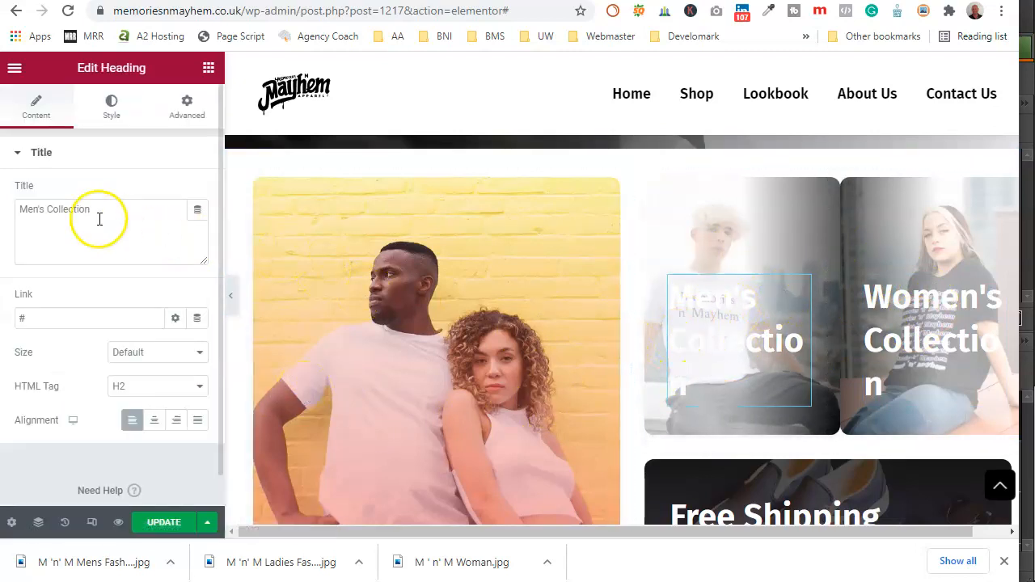
{"action": "left_click", "coordinate": [166, 356]}
{"action": "left_click", "coordinate": [151, 395]}
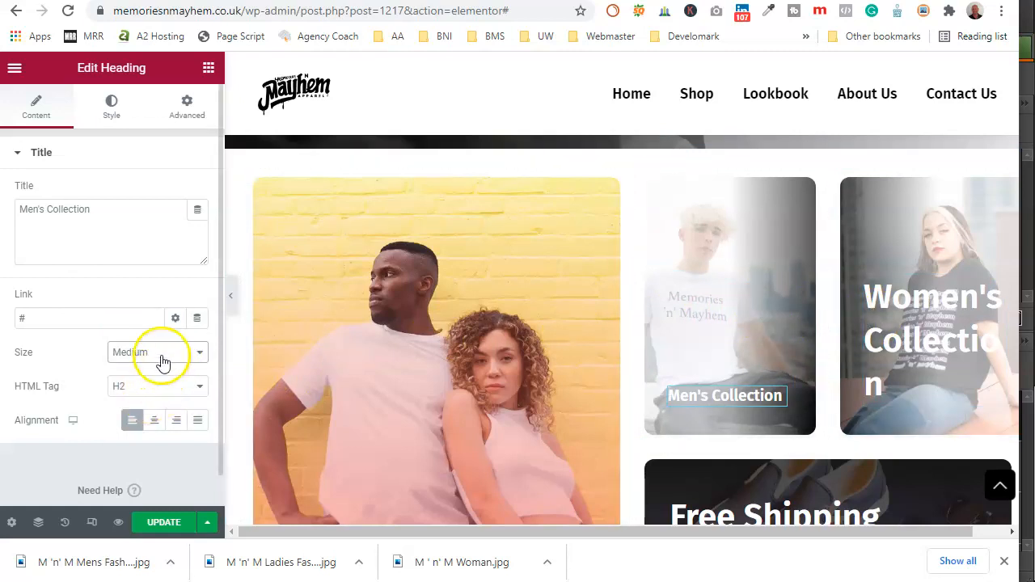
{"action": "left_click", "coordinate": [162, 356]}
{"action": "left_click", "coordinate": [157, 406]}
Set the Women's Collection heading's size to Large and try center alignment on it
{"action": "left_click", "coordinate": [901, 317]}
{"action": "left_click", "coordinate": [198, 358]}
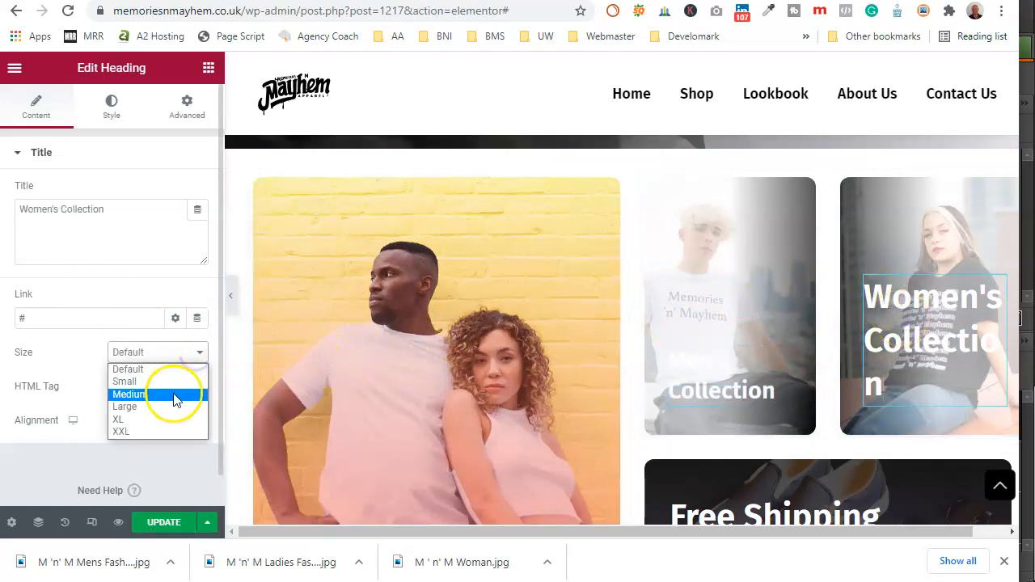
{"action": "left_click", "coordinate": [168, 408]}
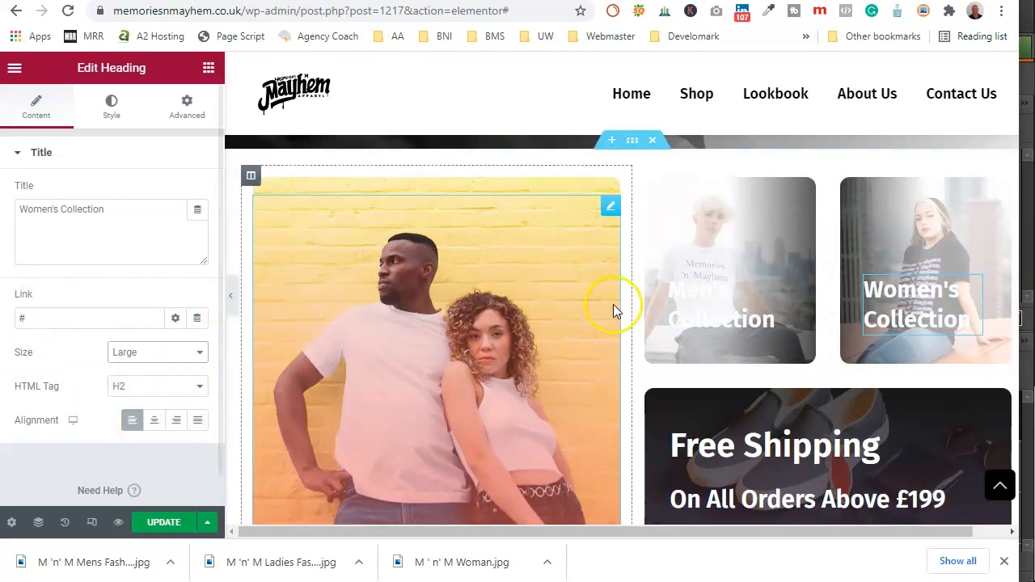
{"action": "left_click", "coordinate": [155, 422]}
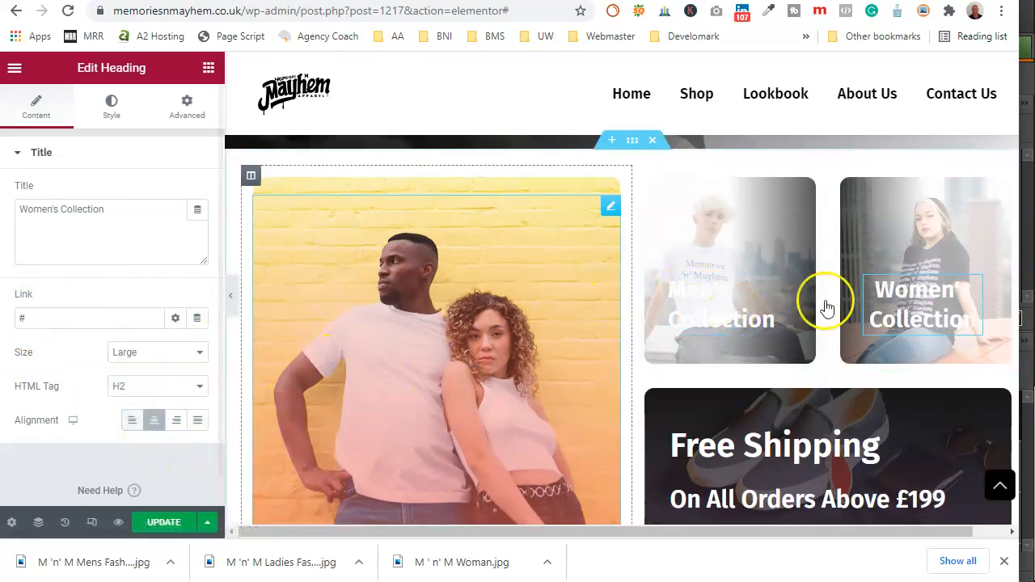
{"action": "left_click", "coordinate": [152, 418]}
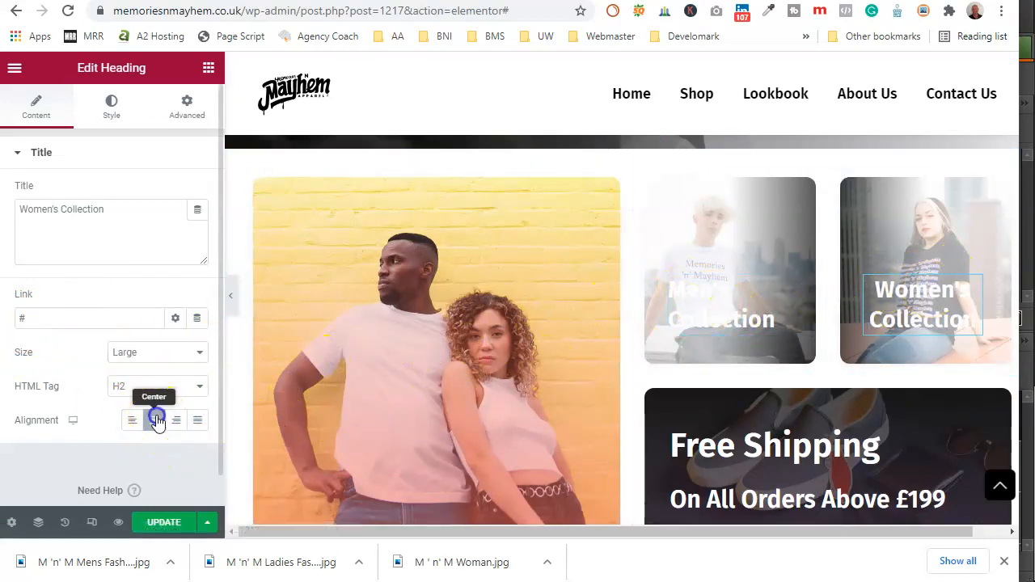
Center-align the Men's Collection heading and clear its custom text color
{"action": "left_click", "coordinate": [705, 300]}
{"action": "left_click", "coordinate": [153, 419]}
{"action": "left_click", "coordinate": [113, 108]}
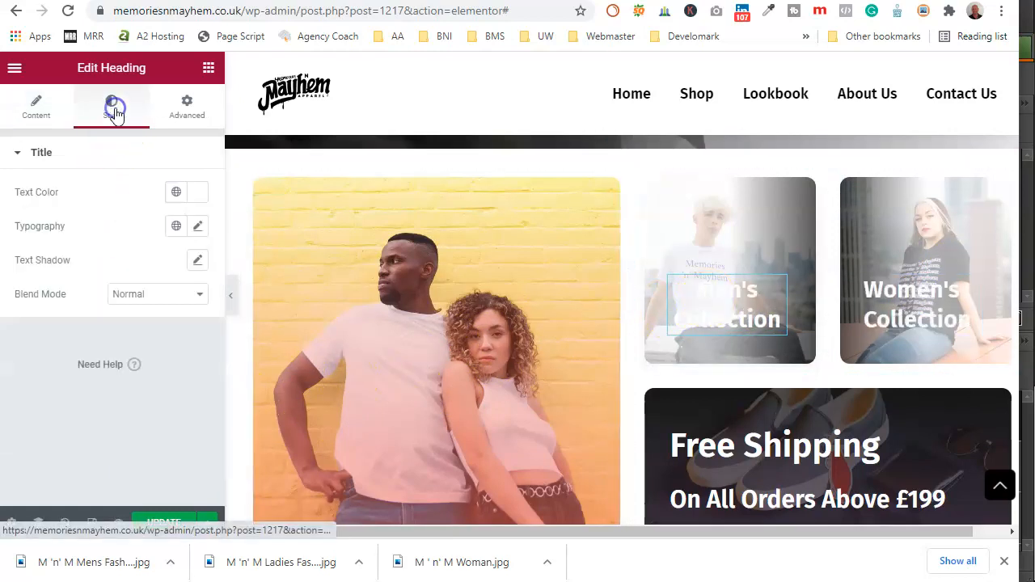
{"action": "left_click", "coordinate": [197, 193]}
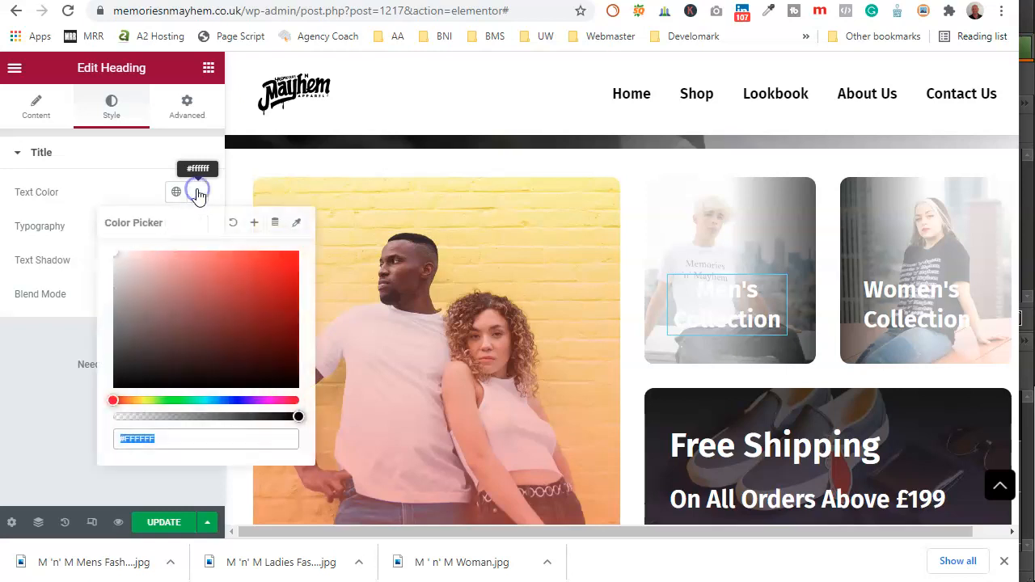
{"action": "left_click", "coordinate": [231, 226]}
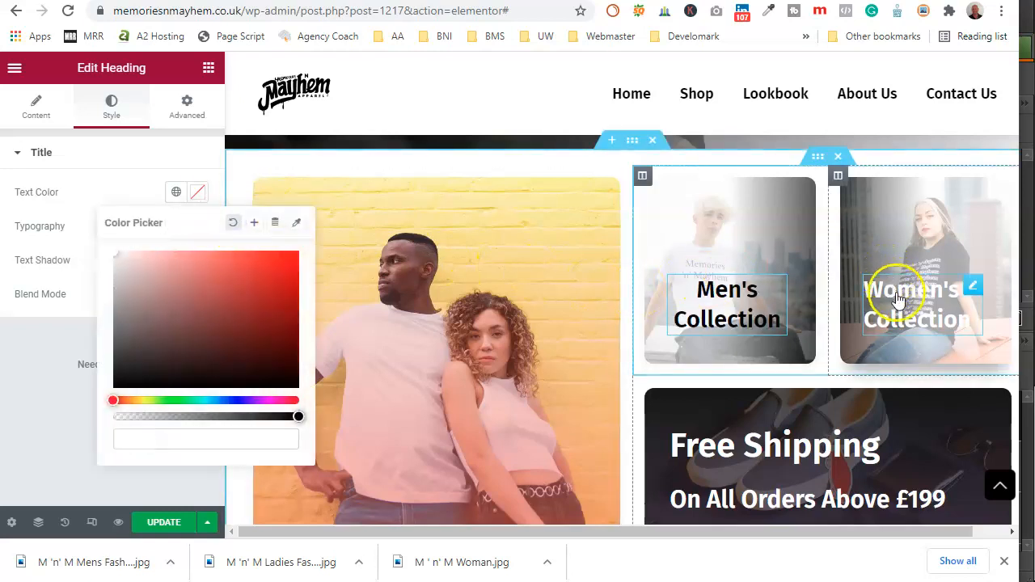
Clear the custom text color of the Women's Collection heading
{"action": "left_click", "coordinate": [925, 314]}
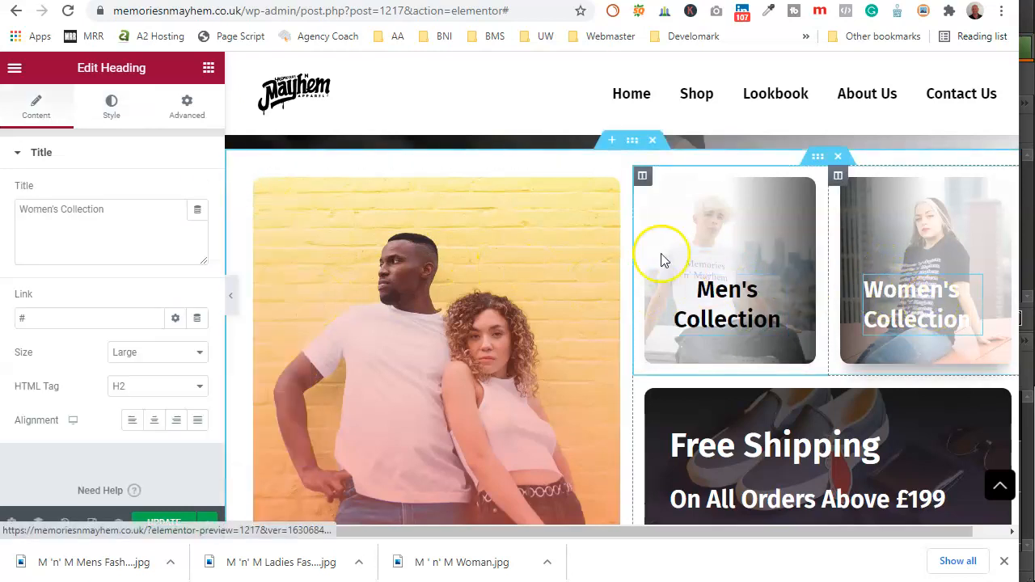
{"action": "left_click", "coordinate": [106, 120]}
{"action": "left_click", "coordinate": [198, 187]}
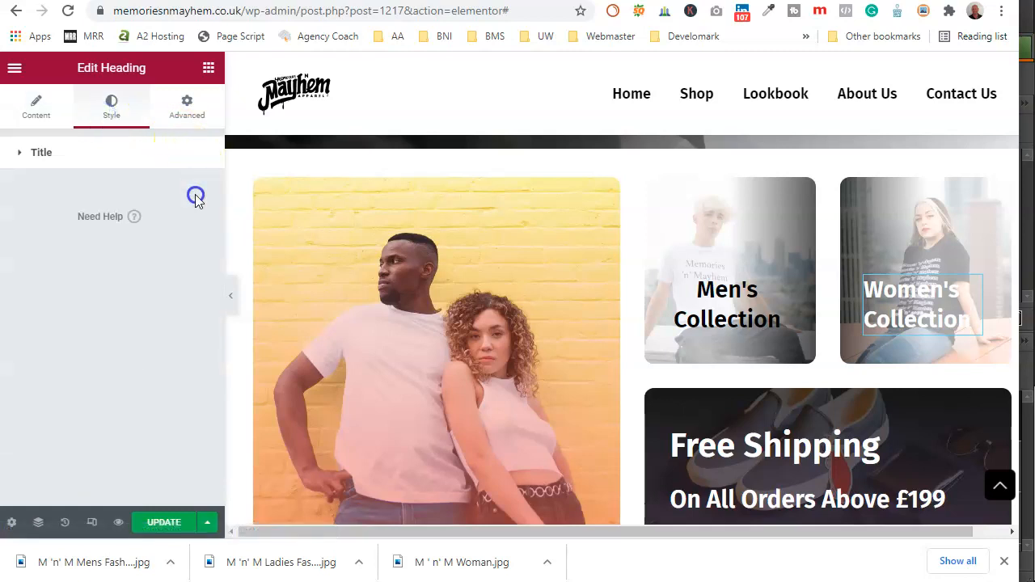
{"action": "left_click", "coordinate": [109, 153]}
{"action": "left_click", "coordinate": [198, 193]}
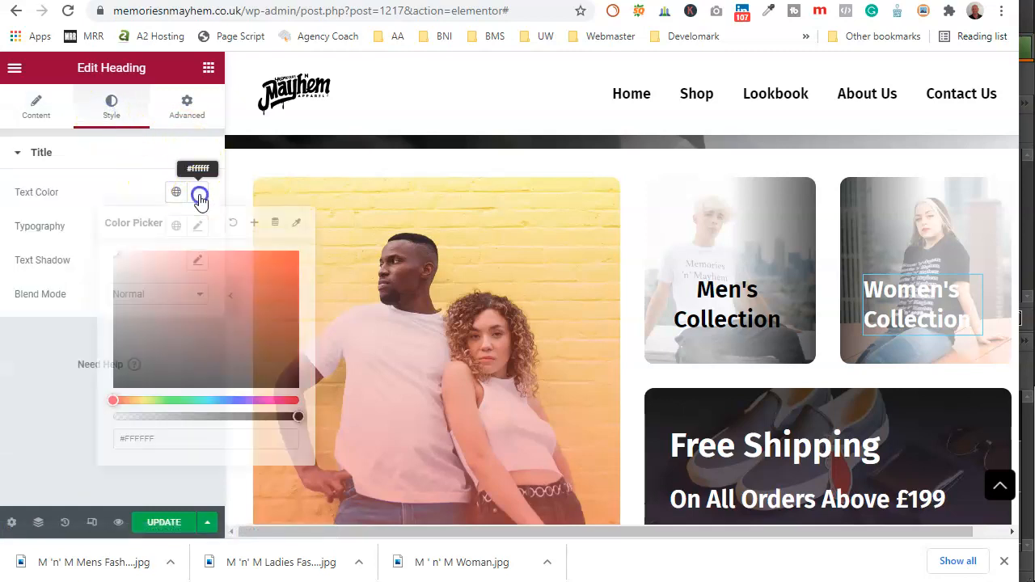
{"action": "left_click", "coordinate": [233, 224]}
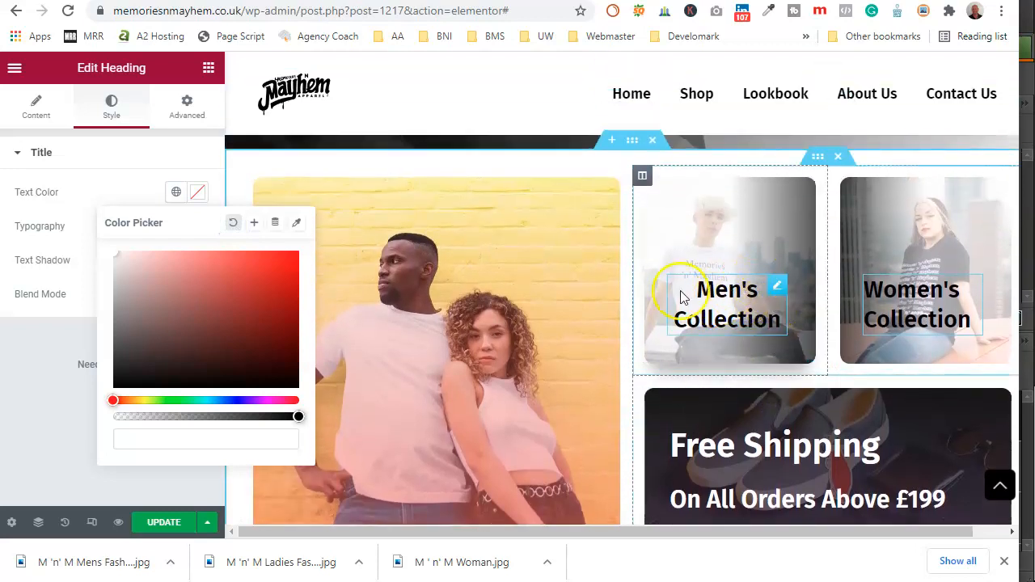
{"action": "left_click", "coordinate": [107, 162]}
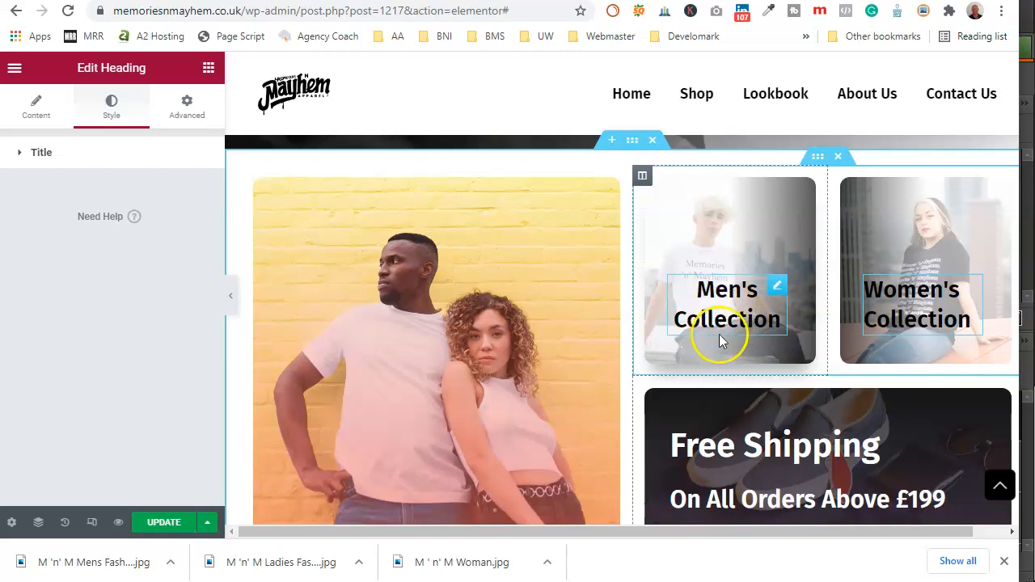
Give the Men's Collection heading a classic background with the color #ffffff
{"action": "left_click", "coordinate": [775, 290]}
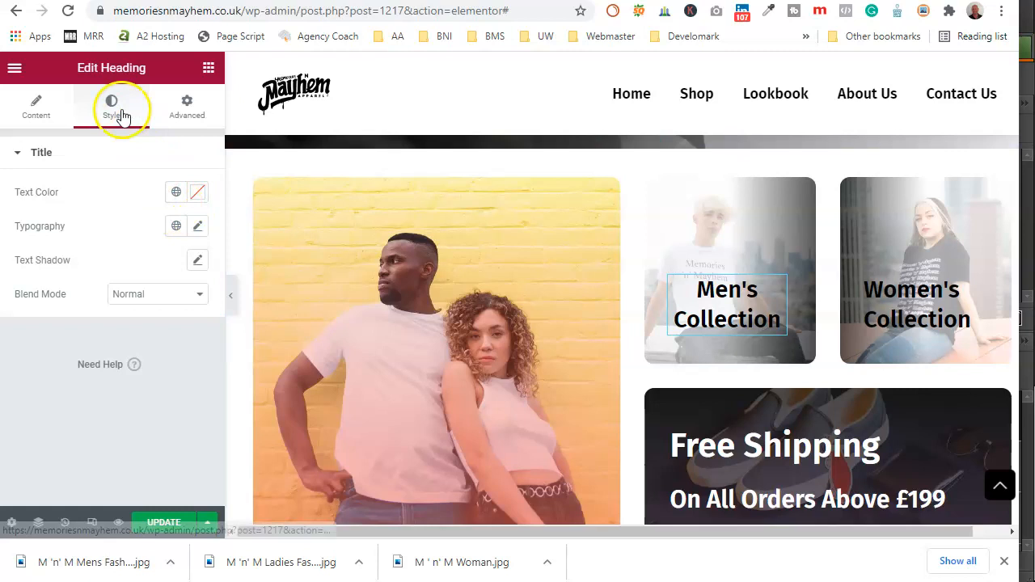
{"action": "left_click", "coordinate": [202, 97]}
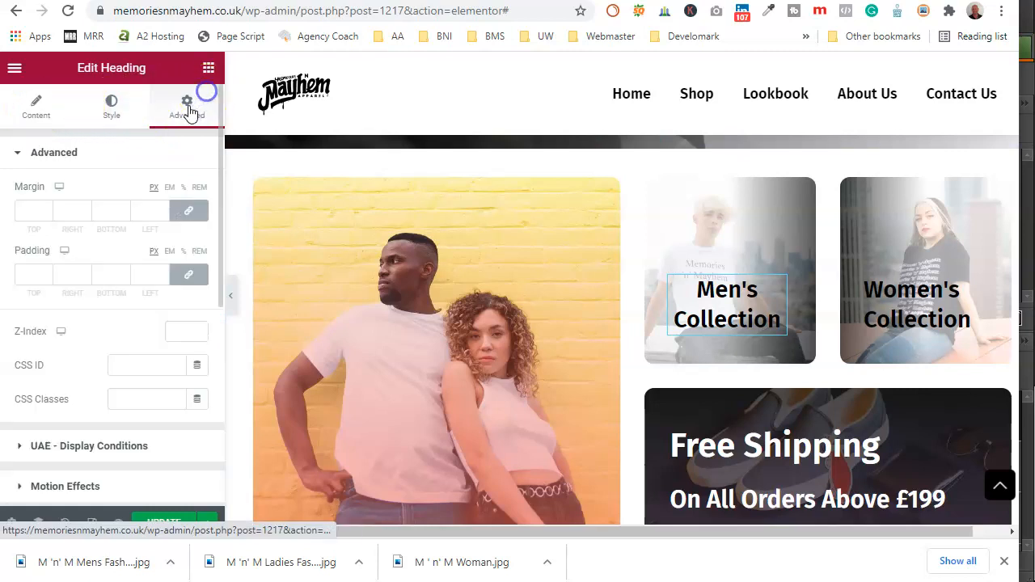
{"action": "scroll", "coordinate": [69, 267], "scroll_direction": "down", "scroll_amount": 3}
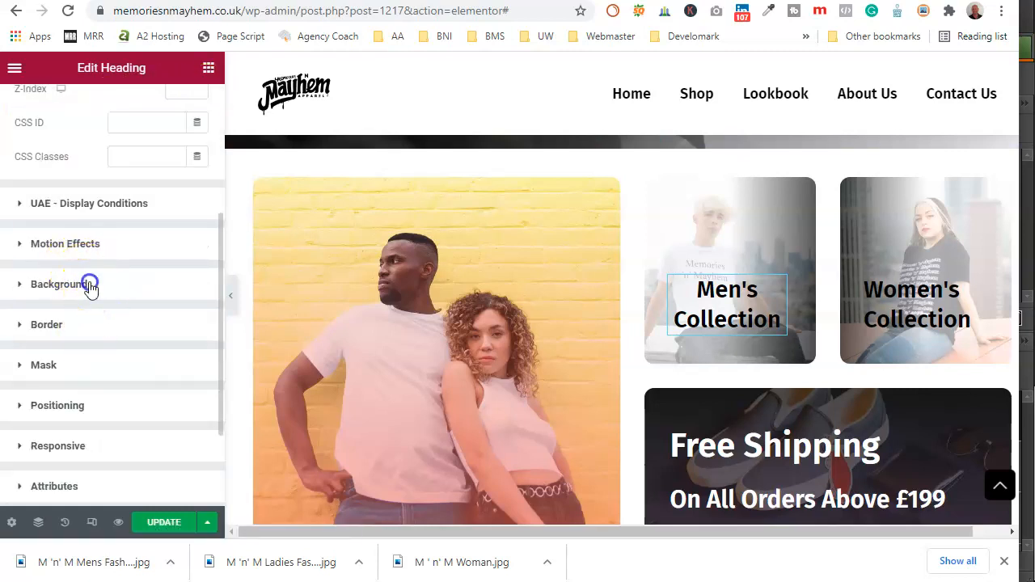
{"action": "left_click", "coordinate": [89, 284]}
{"action": "left_click", "coordinate": [179, 351]}
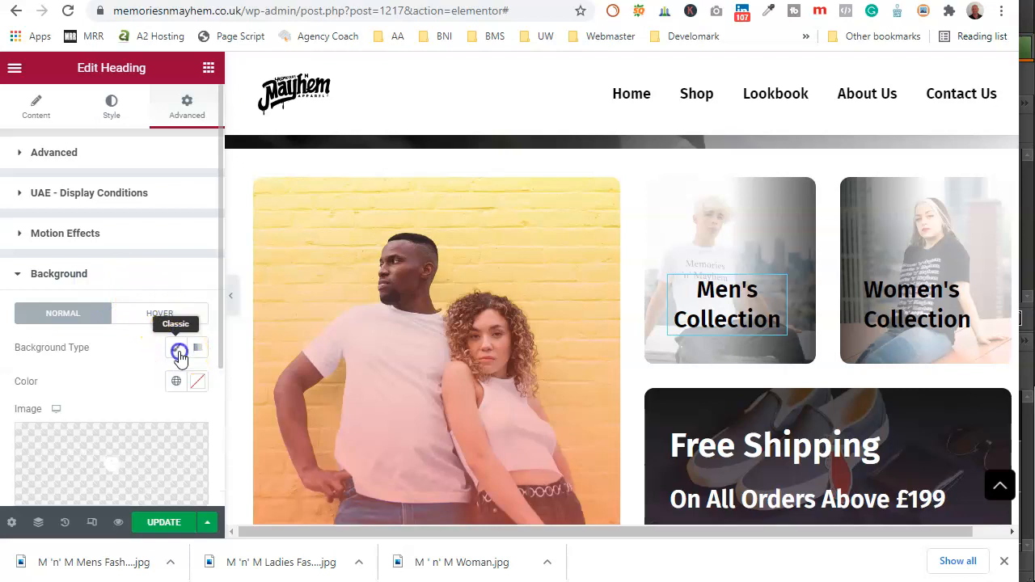
{"action": "scroll", "coordinate": [116, 388], "scroll_direction": "down", "scroll_amount": 1}
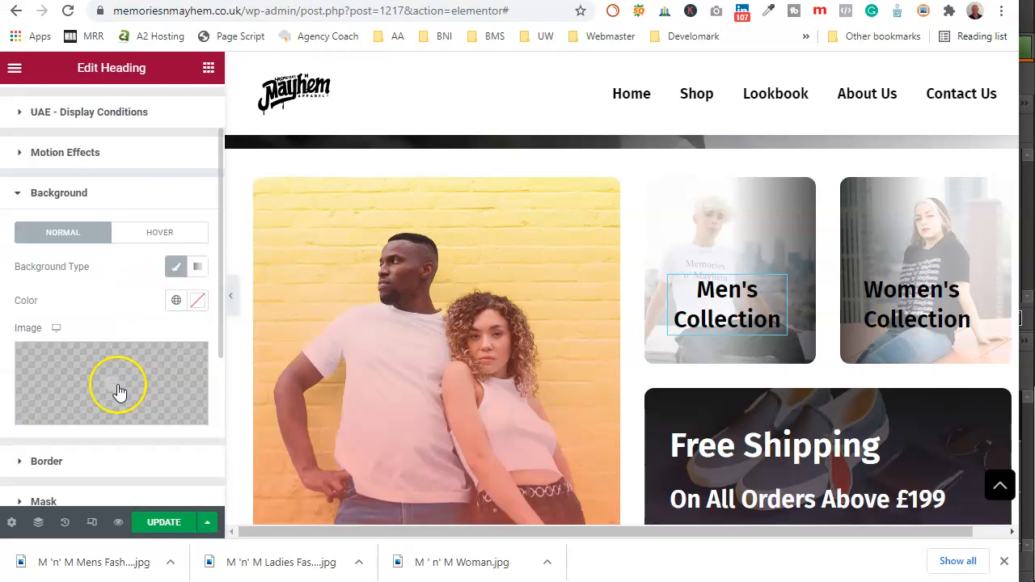
{"action": "left_click", "coordinate": [198, 302]}
{"action": "type", "text": "#ffffff"}
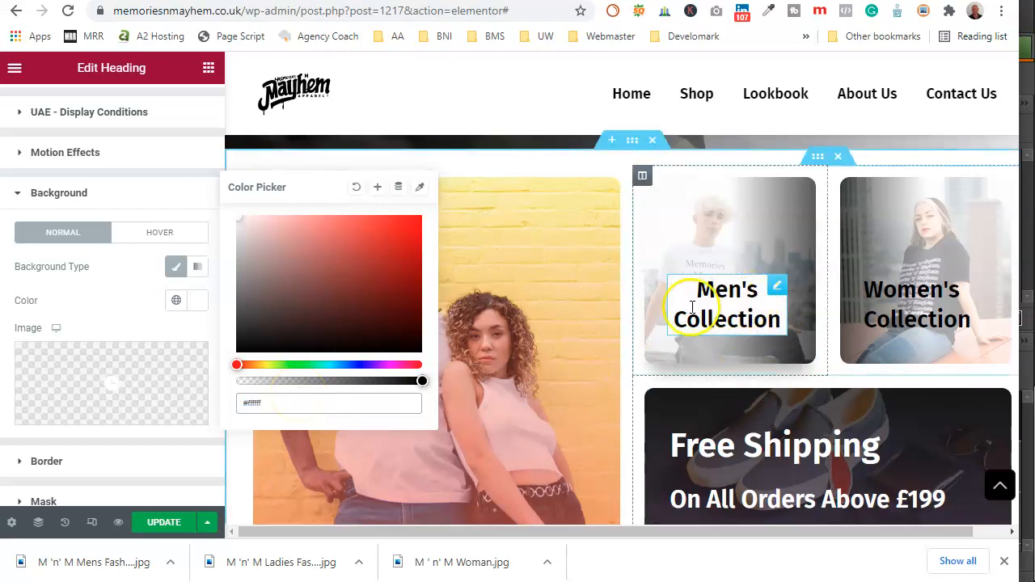
Give the Women's Collection heading a classic white background and center-align its text
{"action": "left_click", "coordinate": [877, 304]}
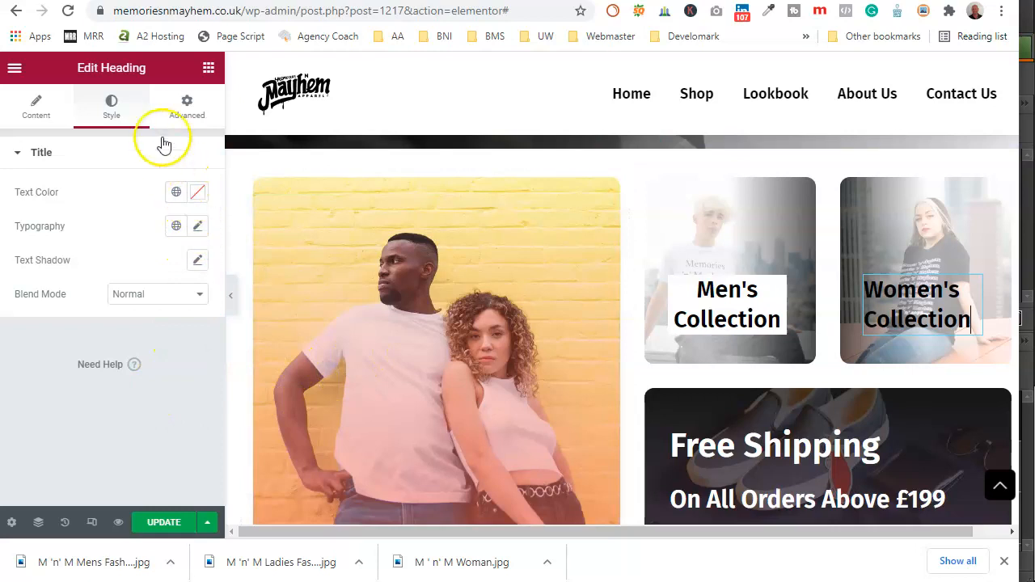
{"action": "left_click", "coordinate": [181, 109]}
{"action": "scroll", "coordinate": [113, 364], "scroll_direction": "down", "scroll_amount": 3}
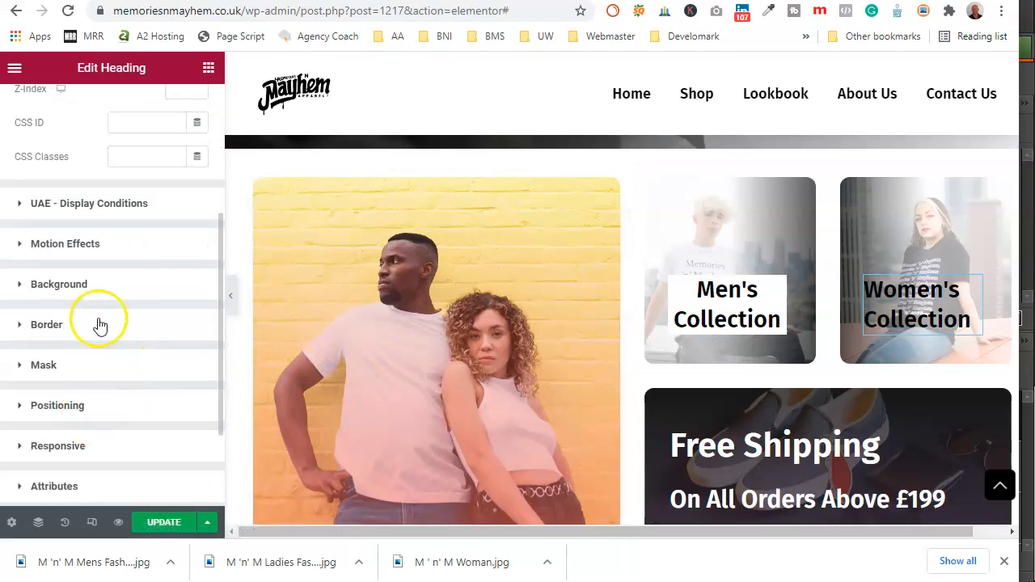
{"action": "left_click", "coordinate": [92, 288]}
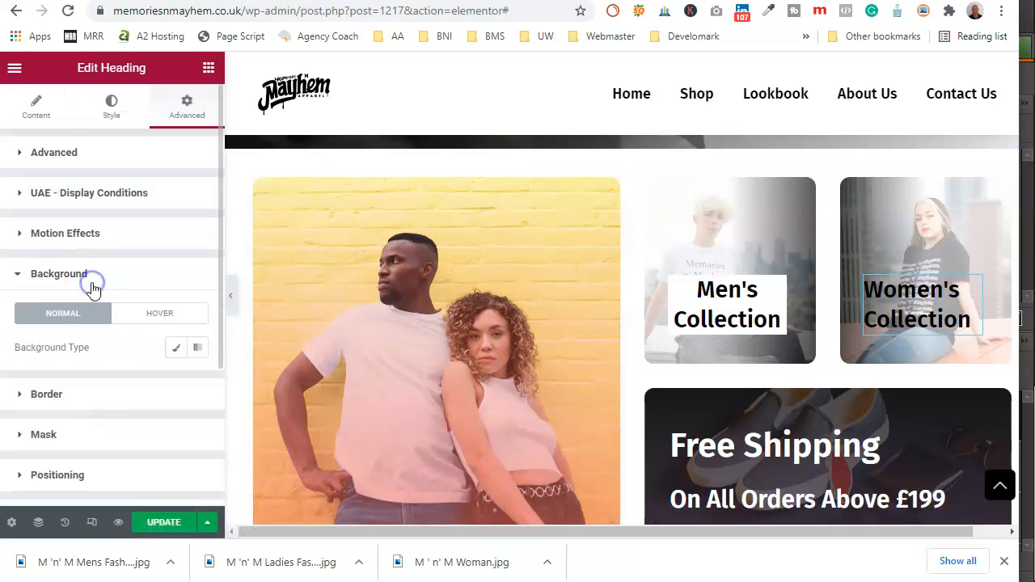
{"action": "left_click", "coordinate": [172, 347]}
{"action": "scroll", "coordinate": [138, 432], "scroll_direction": "down", "scroll_amount": 2}
{"action": "left_click", "coordinate": [195, 222]}
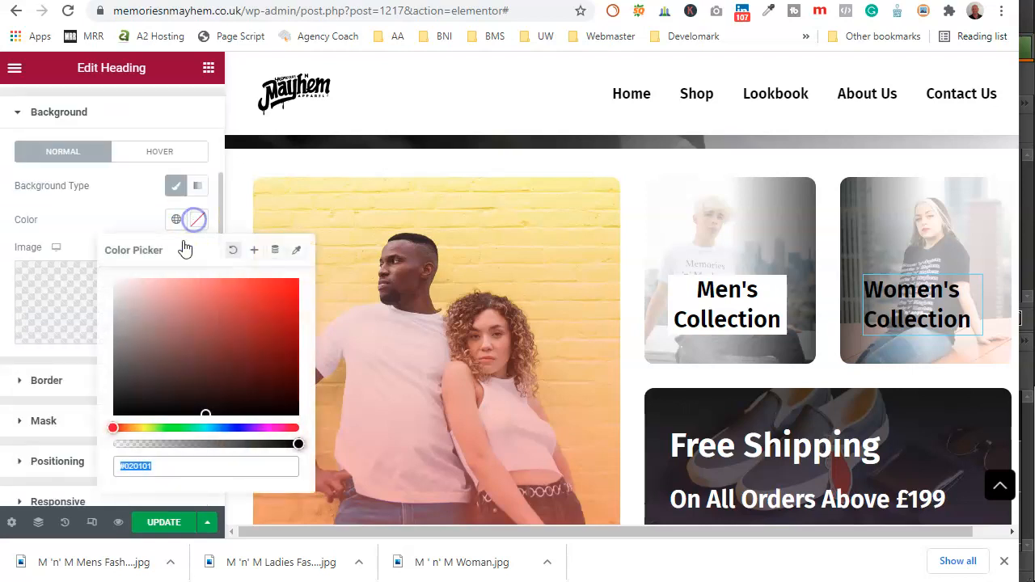
{"action": "type", "text": "#f"}
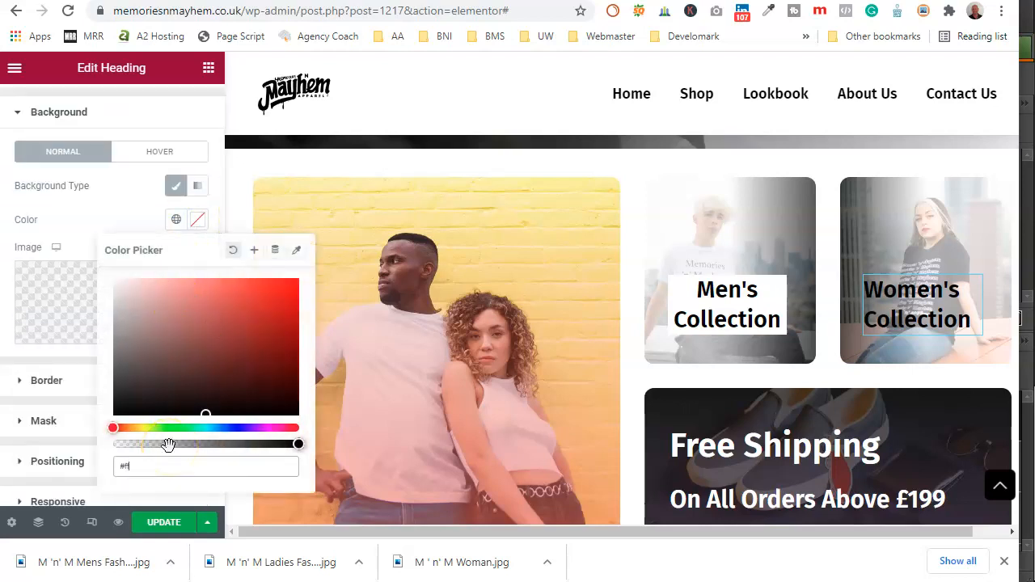
{"action": "type", "text": "ff"}
{"action": "left_click", "coordinate": [110, 200]}
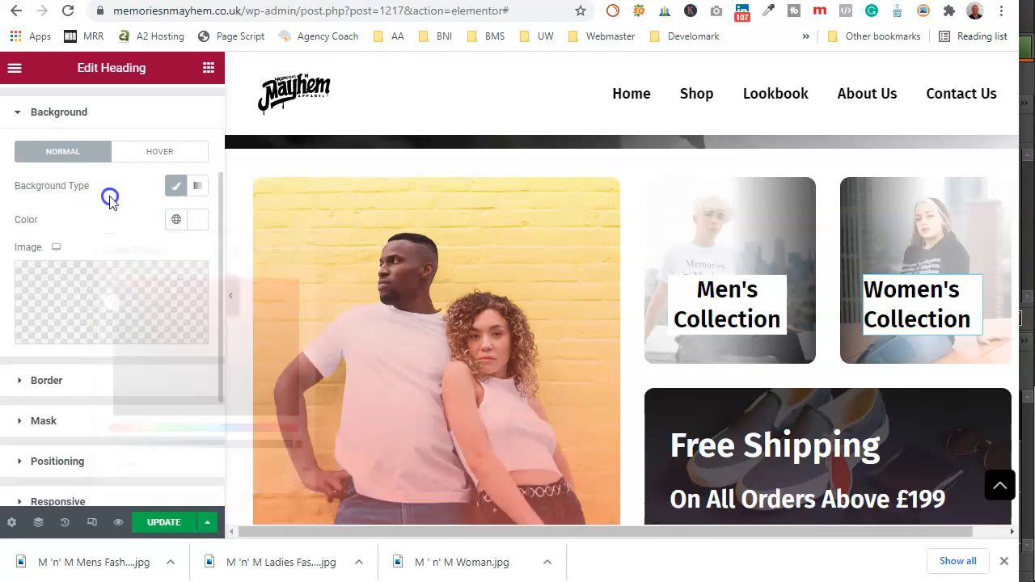
{"action": "scroll", "coordinate": [113, 204], "scroll_direction": "up", "scroll_amount": 2}
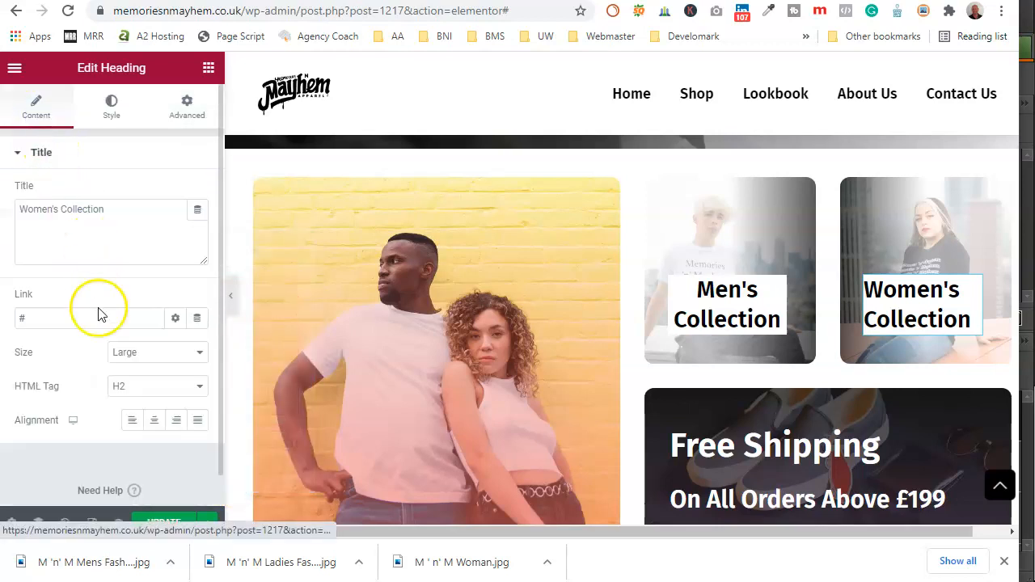
{"action": "left_click", "coordinate": [154, 422]}
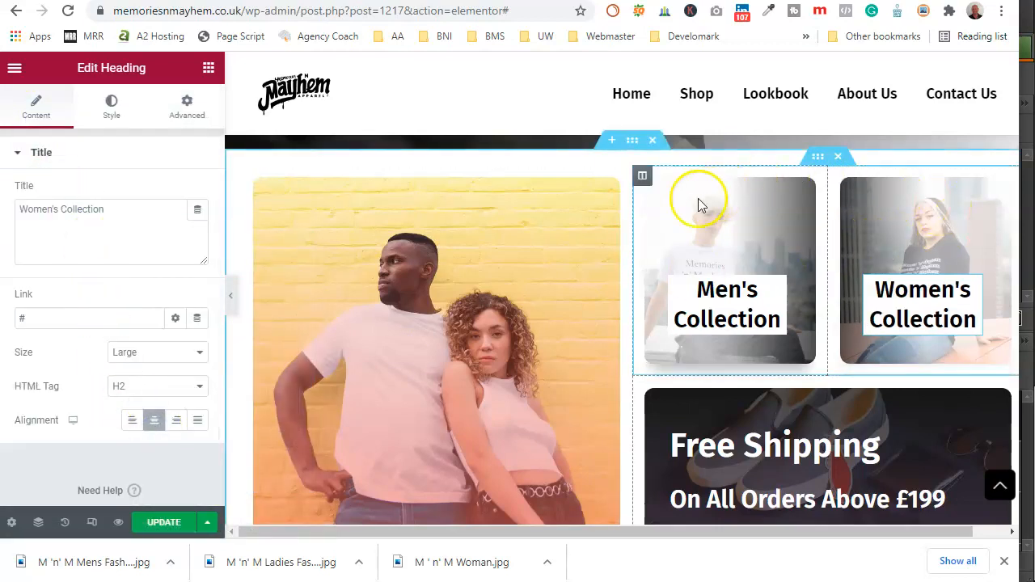
Switch the Men's Collection column's background overlay to the classic type and clear its color
{"action": "left_click", "coordinate": [642, 178]}
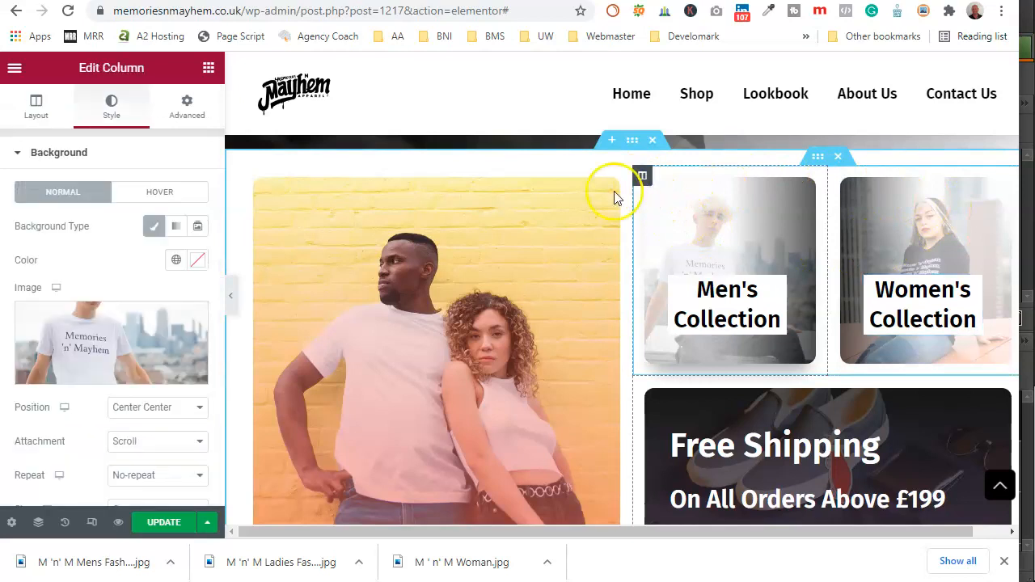
{"action": "scroll", "coordinate": [132, 314], "scroll_direction": "down", "scroll_amount": 3}
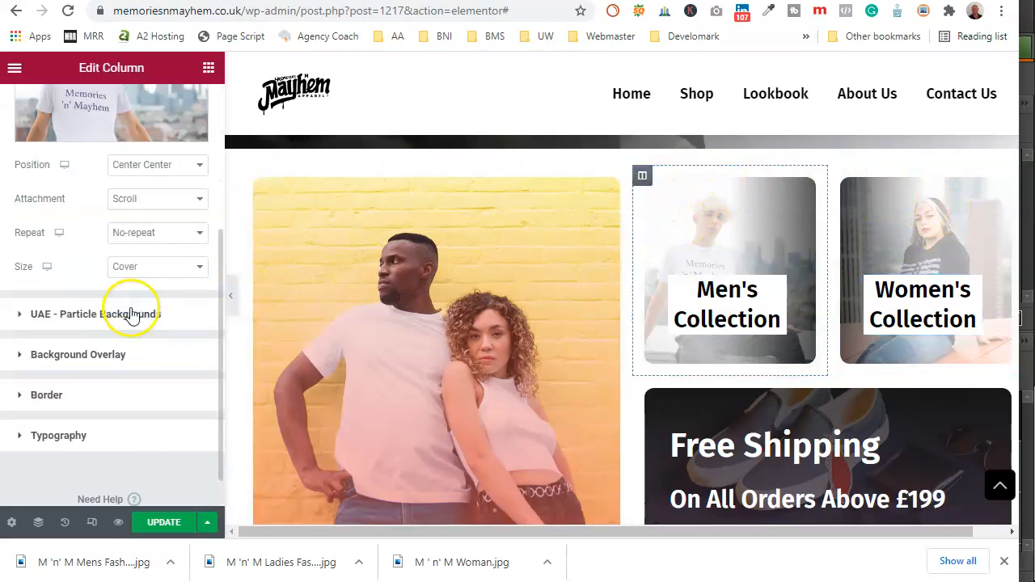
{"action": "left_click", "coordinate": [138, 368]}
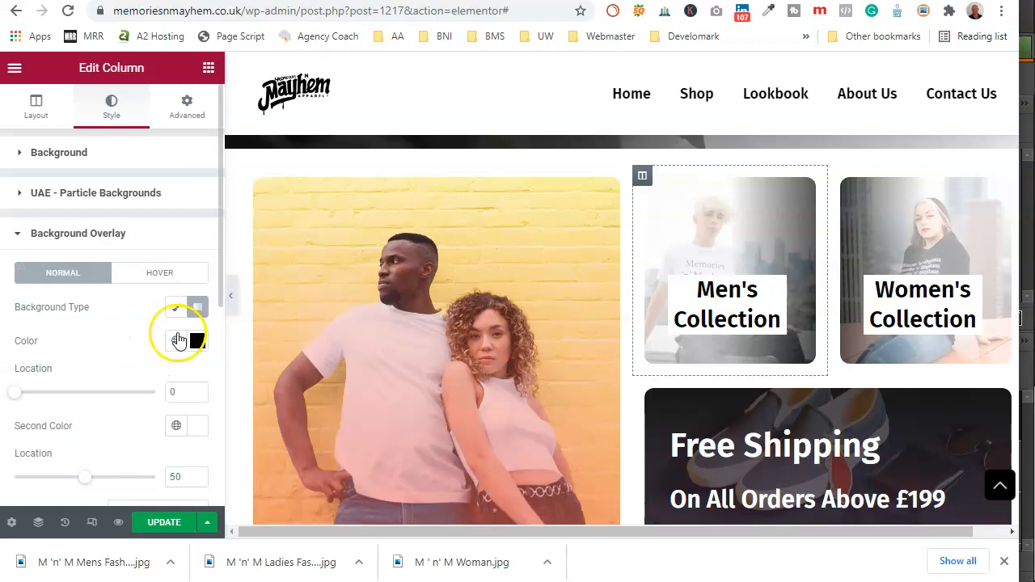
{"action": "left_click", "coordinate": [172, 309]}
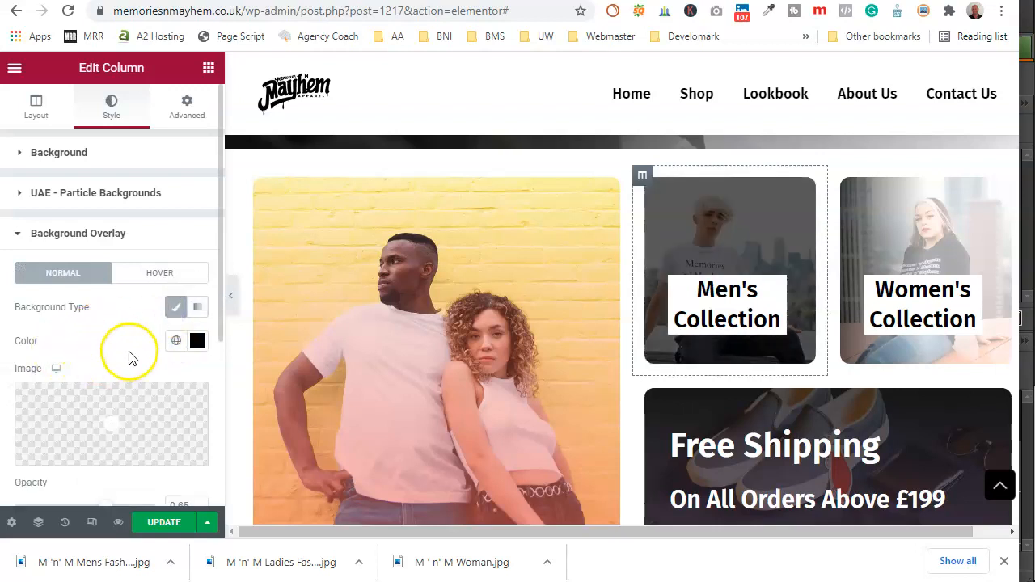
{"action": "left_click", "coordinate": [197, 341]}
{"action": "left_click", "coordinate": [233, 84]}
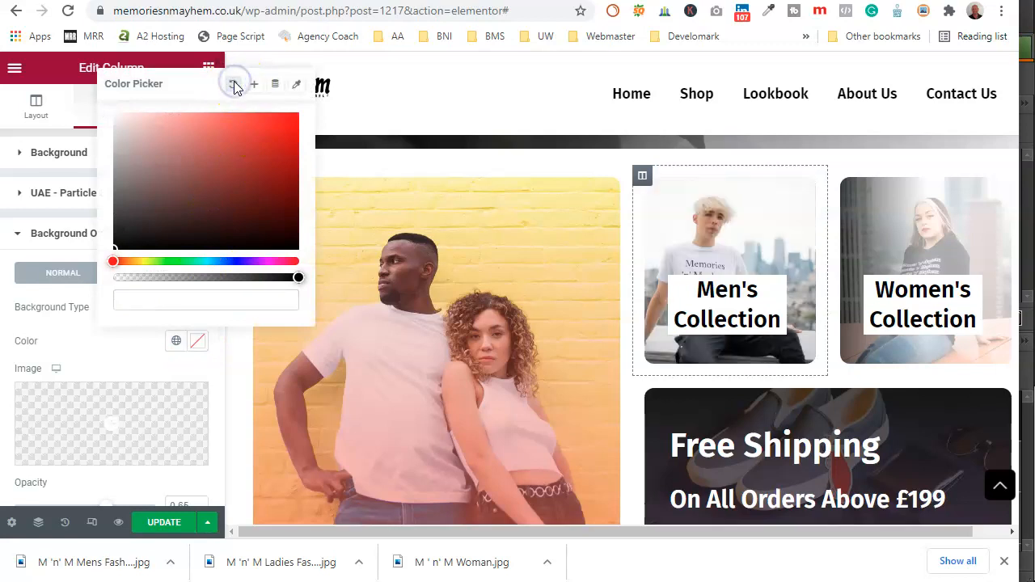
Clear the first gradient color of the Women's Collection column's background overlay
{"action": "left_click", "coordinate": [838, 177]}
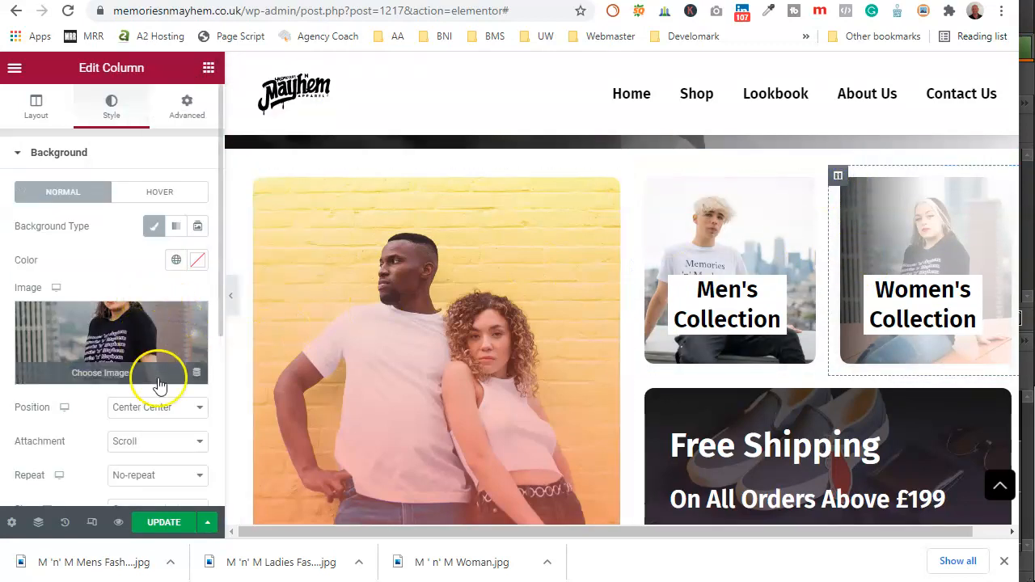
{"action": "scroll", "coordinate": [162, 396], "scroll_direction": "down", "scroll_amount": 3}
{"action": "left_click", "coordinate": [127, 356]}
{"action": "left_click", "coordinate": [197, 341]}
{"action": "left_click", "coordinate": [147, 301]}
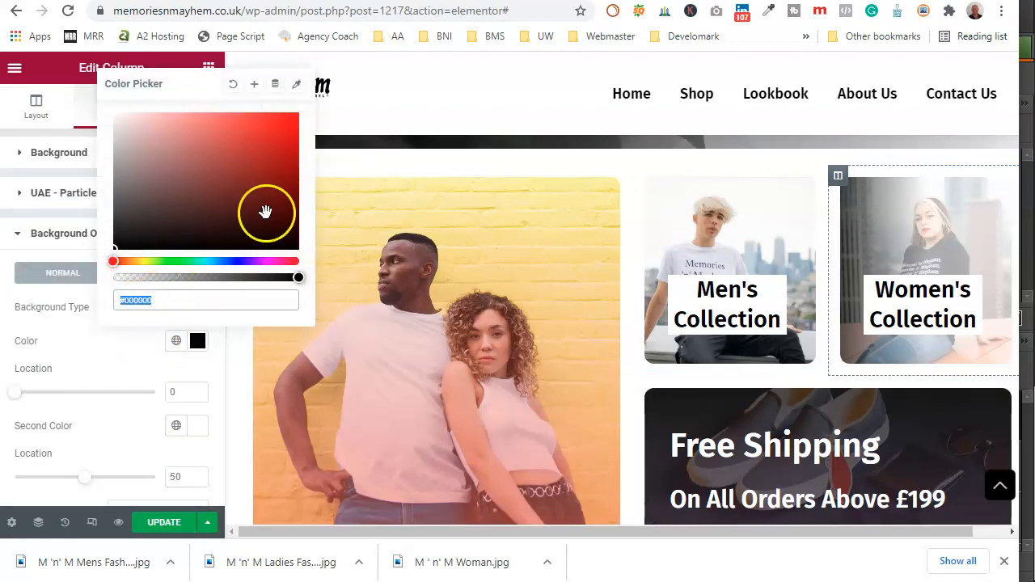
{"action": "left_click", "coordinate": [232, 85]}
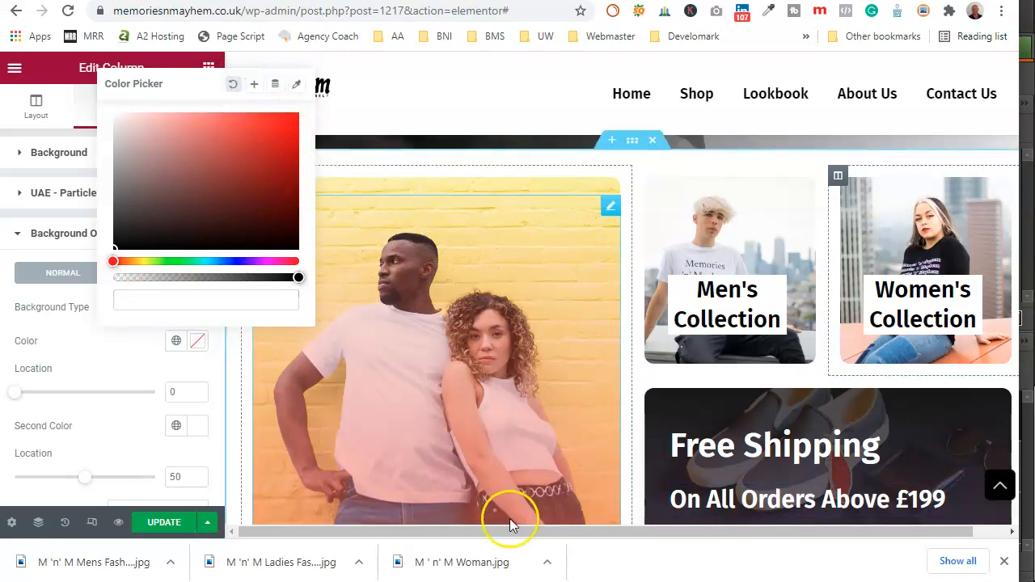
{"action": "left_click", "coordinate": [88, 364]}
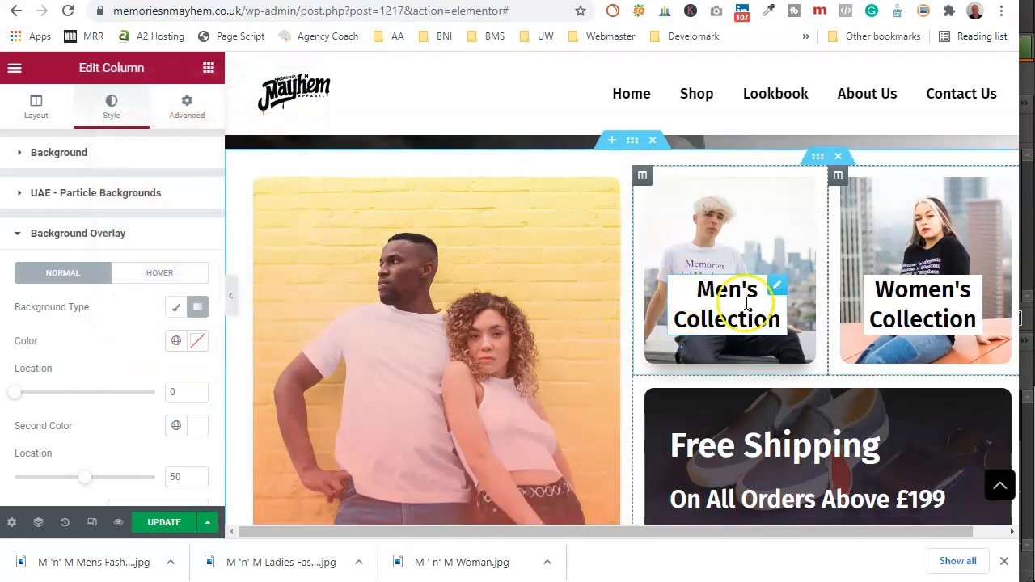
Make the Men's Collection heading's white background semi-transparent with the color #FFFFFFC4
{"action": "left_click", "coordinate": [779, 298]}
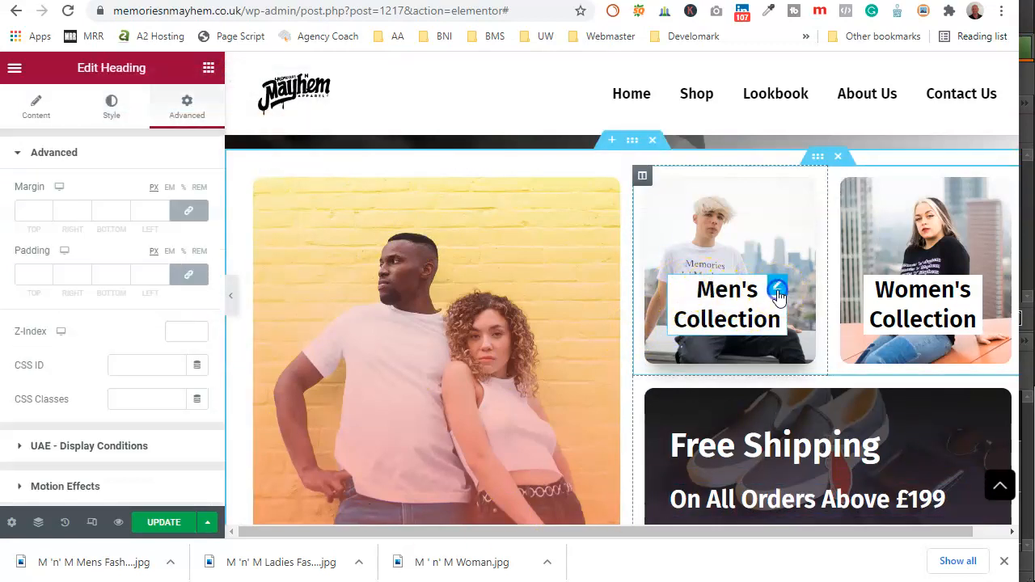
{"action": "scroll", "coordinate": [128, 400], "scroll_direction": "down", "scroll_amount": 2}
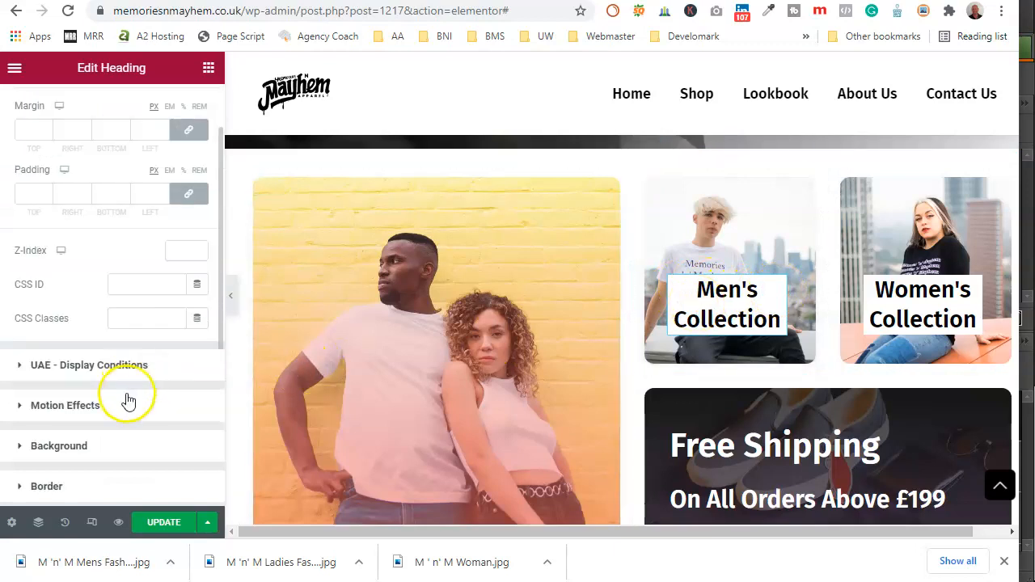
{"action": "left_click", "coordinate": [111, 447]}
{"action": "scroll", "coordinate": [129, 421], "scroll_direction": "down", "scroll_amount": 2}
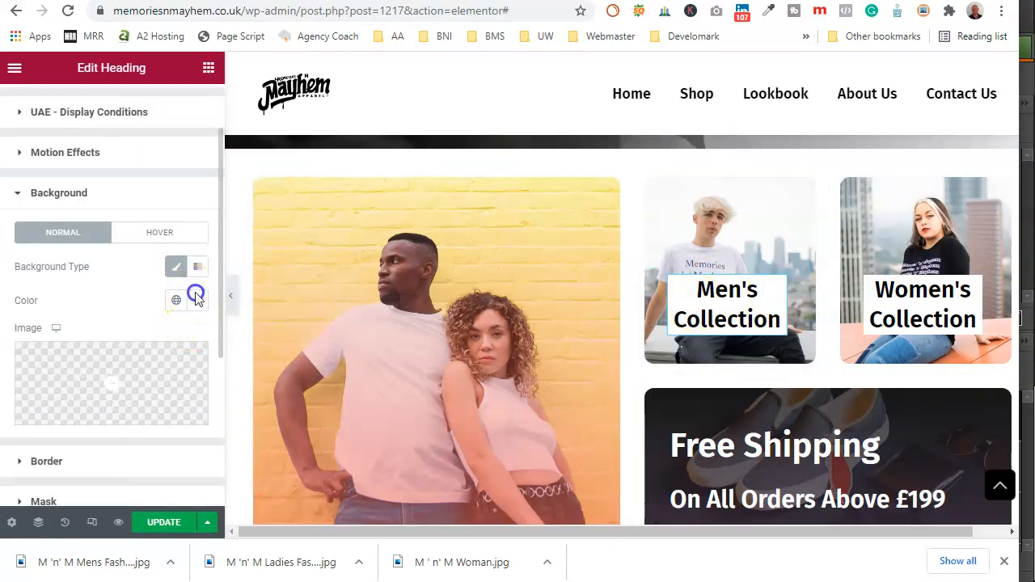
{"action": "left_click", "coordinate": [195, 307]}
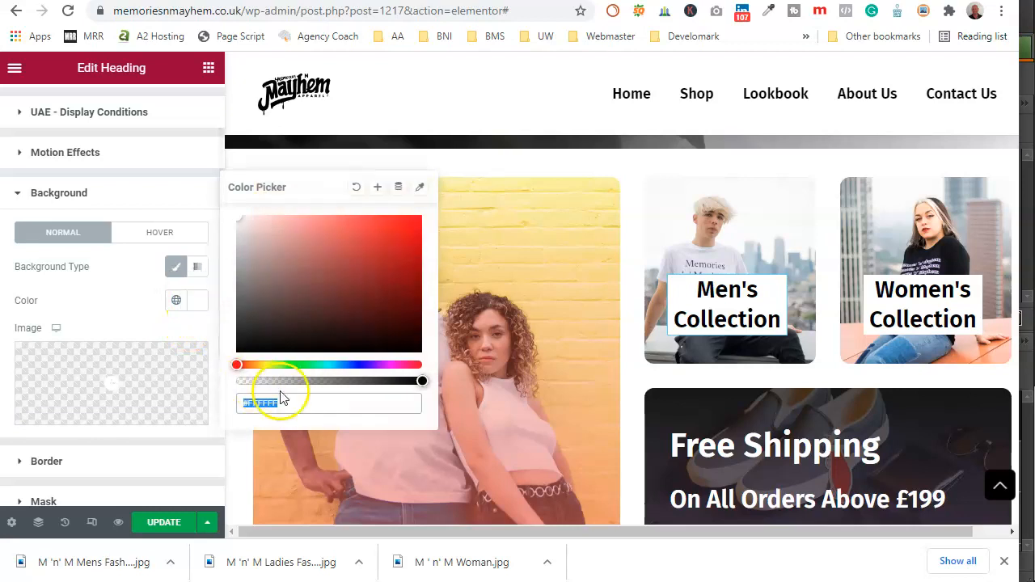
{"action": "left_click_drag", "start_coordinate": [426, 382], "coordinate": [357, 392]}
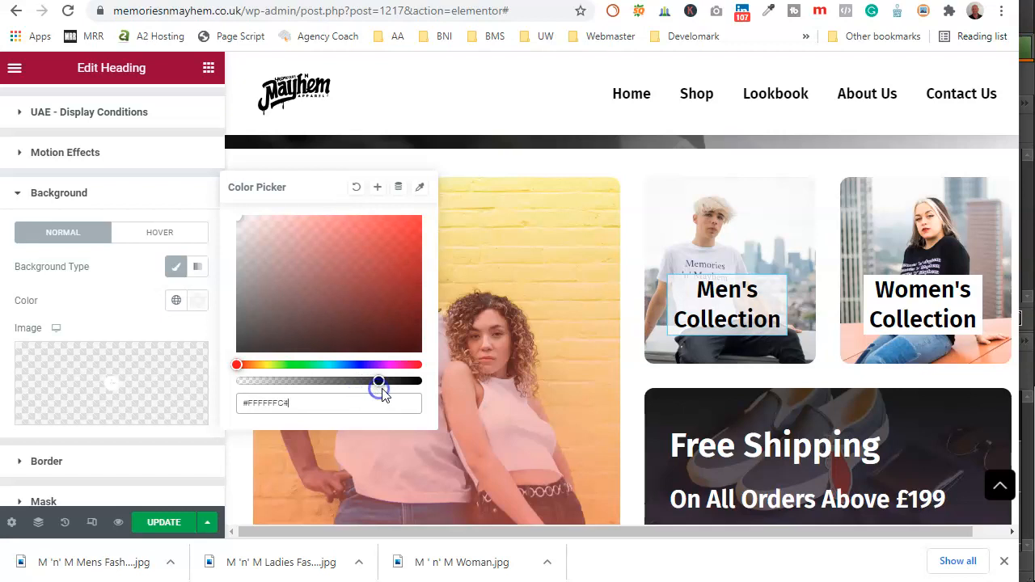
Make the Women's Collection heading's classic white background semi-transparent with the color #FFFFFFC4
{"action": "left_click", "coordinate": [973, 283]}
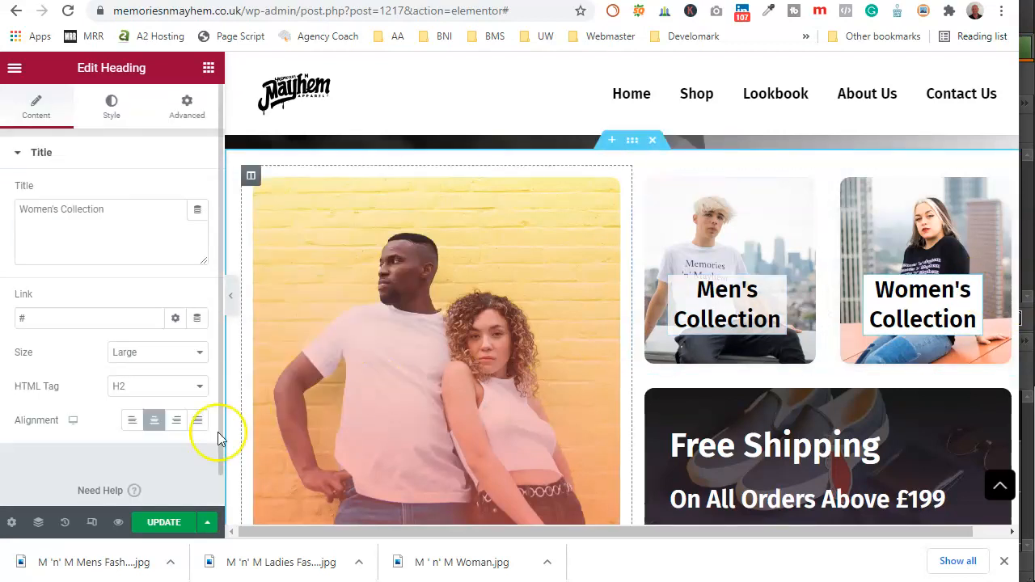
{"action": "left_click", "coordinate": [111, 108]}
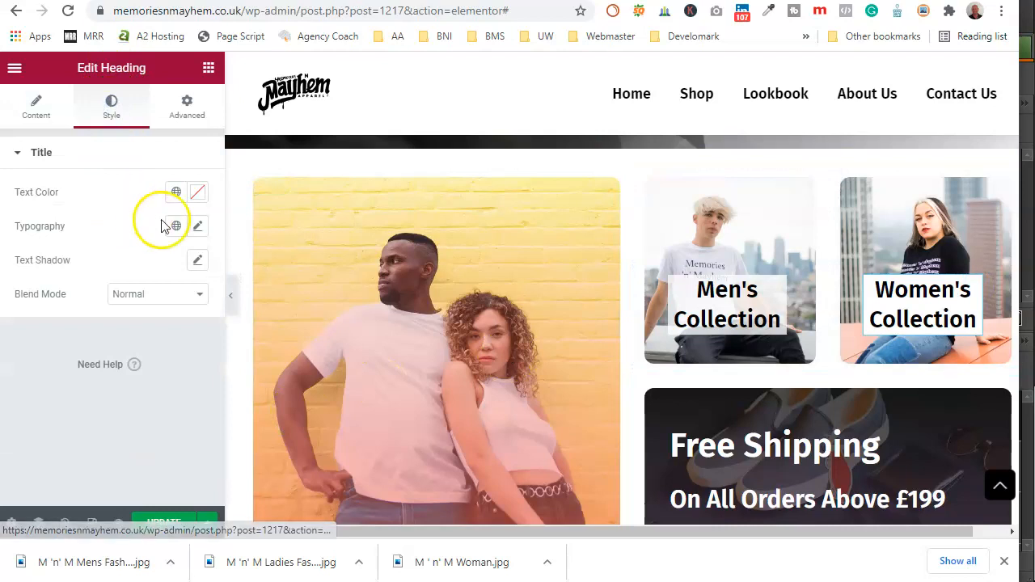
{"action": "left_click", "coordinate": [189, 105]}
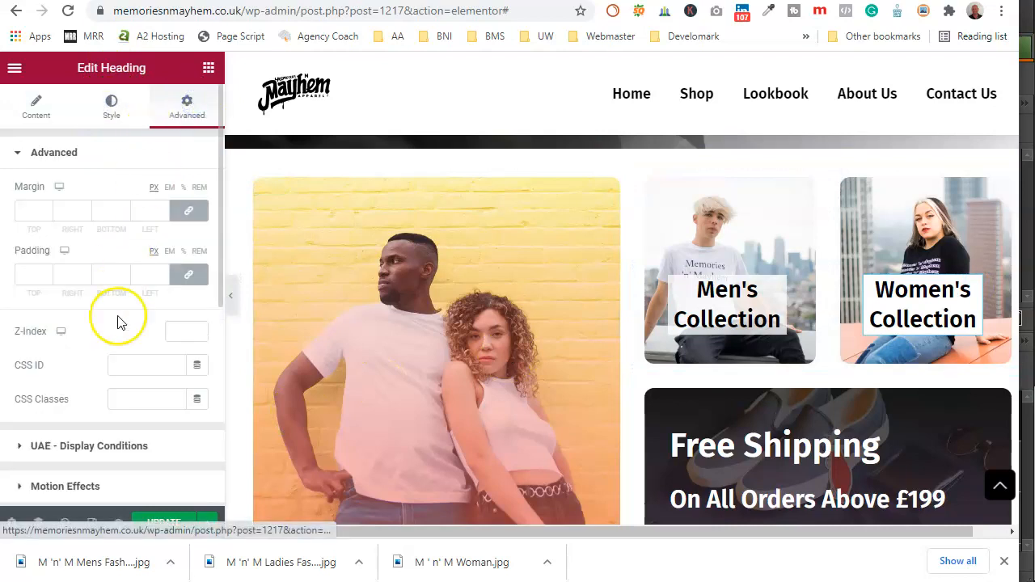
{"action": "scroll", "coordinate": [121, 356], "scroll_direction": "down", "scroll_amount": 2}
{"action": "left_click", "coordinate": [110, 380]}
{"action": "left_click", "coordinate": [172, 347]}
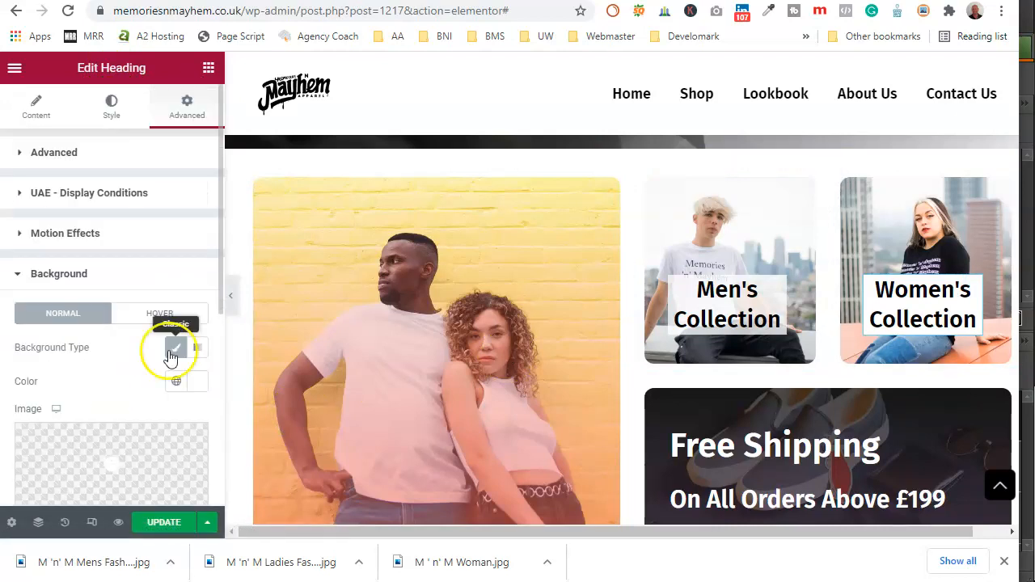
{"action": "left_click", "coordinate": [199, 383]}
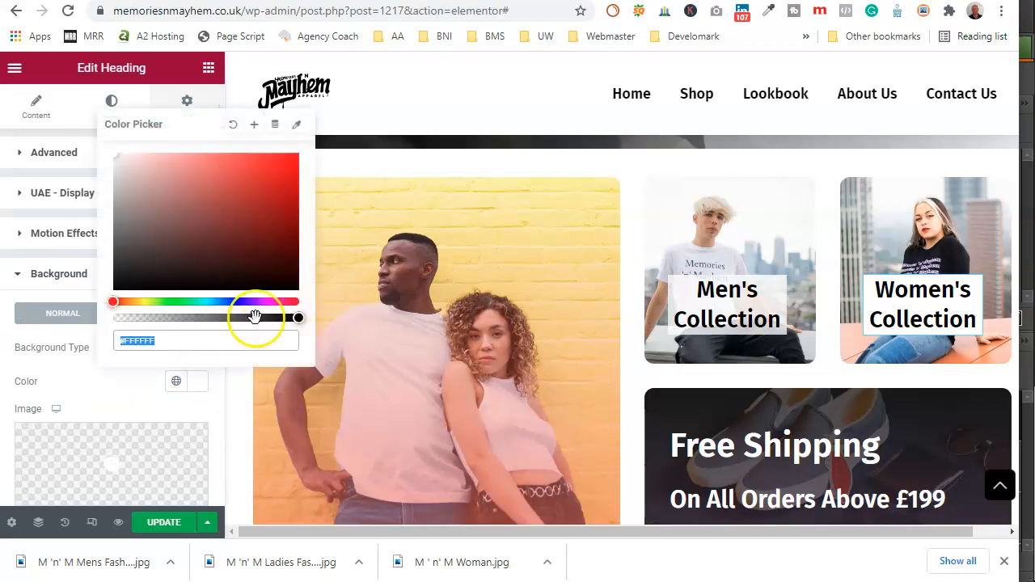
{"action": "left_click_drag", "start_coordinate": [288, 321], "coordinate": [275, 321]}
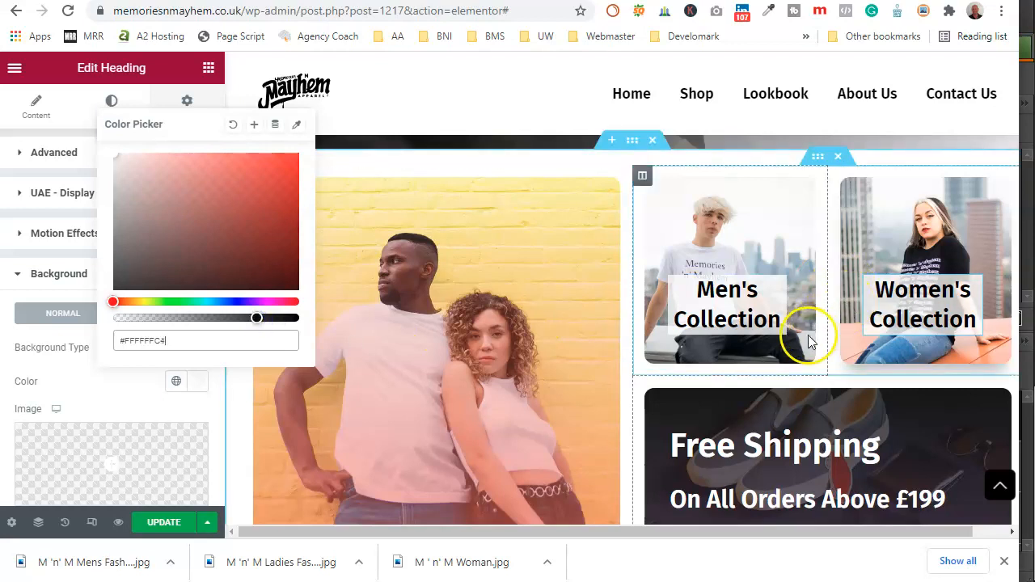
{"action": "scroll", "coordinate": [808, 335], "scroll_direction": "down", "scroll_amount": 2}
{"action": "scroll", "coordinate": [805, 340], "scroll_direction": "up", "scroll_amount": 1}
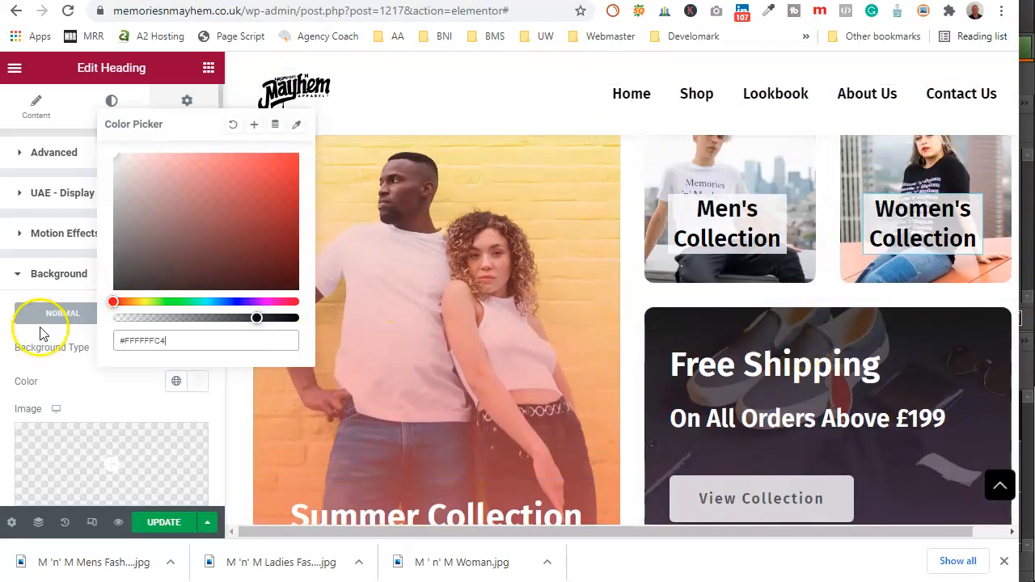
{"action": "left_click", "coordinate": [73, 297]}
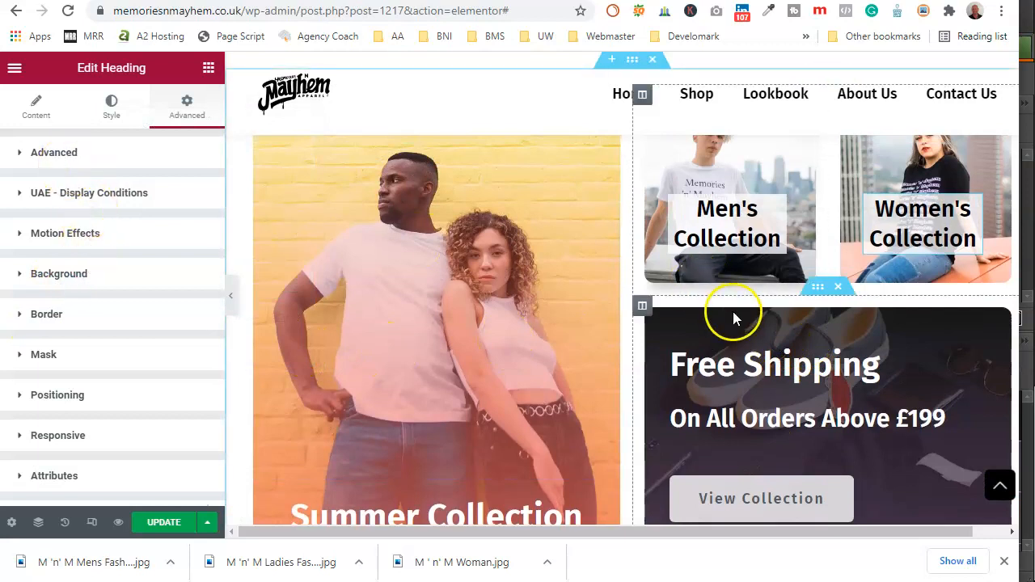
Upload the M ' n' M Woman photo from Downloads for the Summer Collection column's background image
{"action": "scroll", "coordinate": [732, 317], "scroll_direction": "up", "scroll_amount": 2}
{"action": "scroll", "coordinate": [728, 307], "scroll_direction": "down", "scroll_amount": 1}
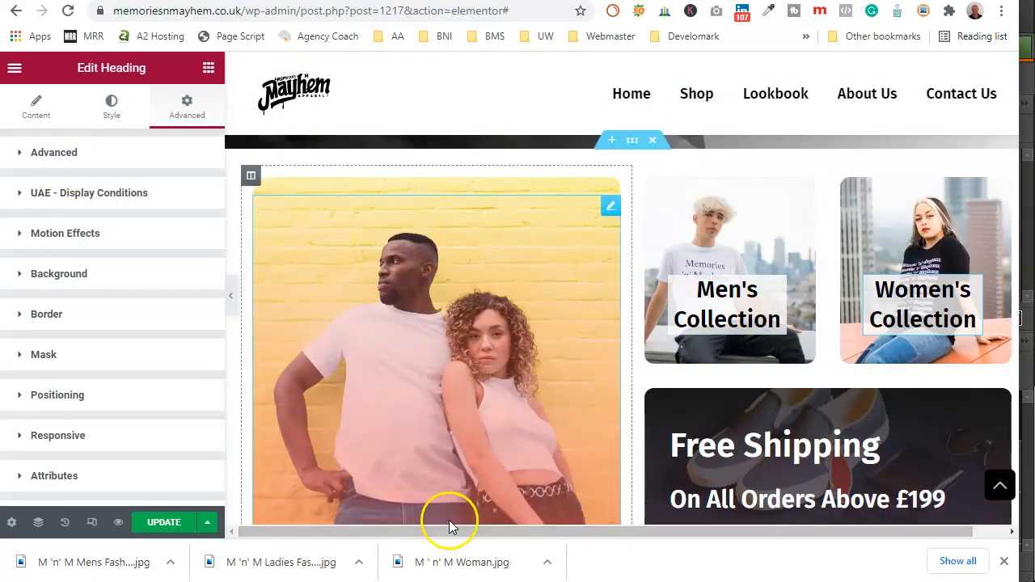
{"action": "scroll", "coordinate": [555, 413], "scroll_direction": "down", "scroll_amount": 1}
{"action": "scroll", "coordinate": [484, 400], "scroll_direction": "up", "scroll_amount": 3}
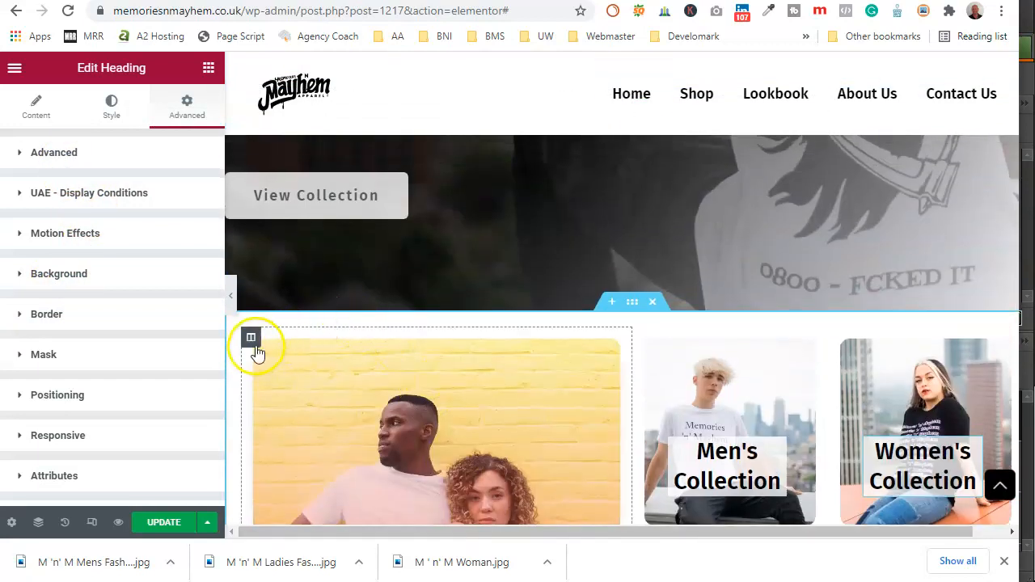
{"action": "left_click", "coordinate": [252, 339]}
{"action": "left_click", "coordinate": [128, 336]}
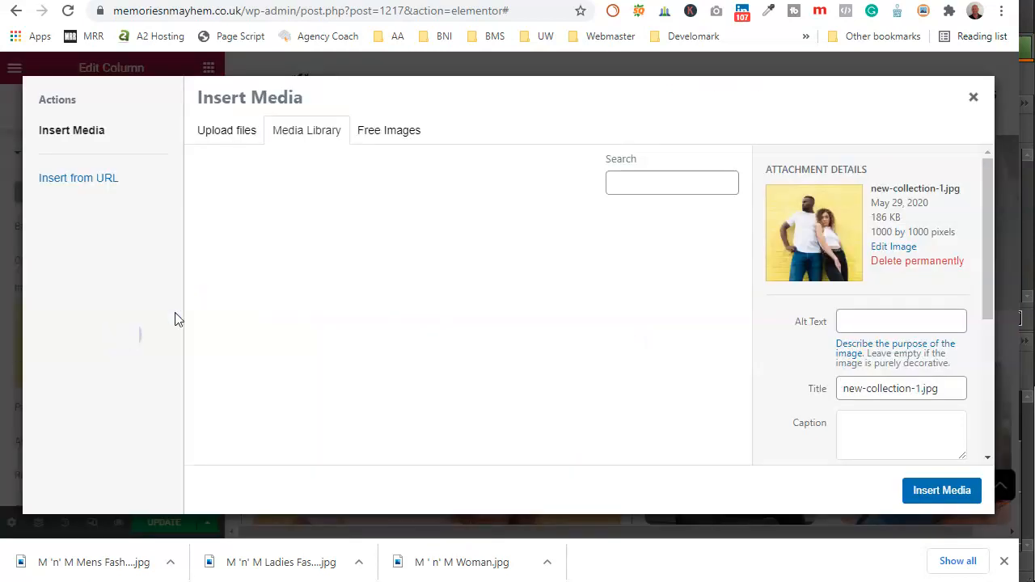
{"action": "left_click", "coordinate": [233, 137]}
{"action": "left_click", "coordinate": [573, 321]}
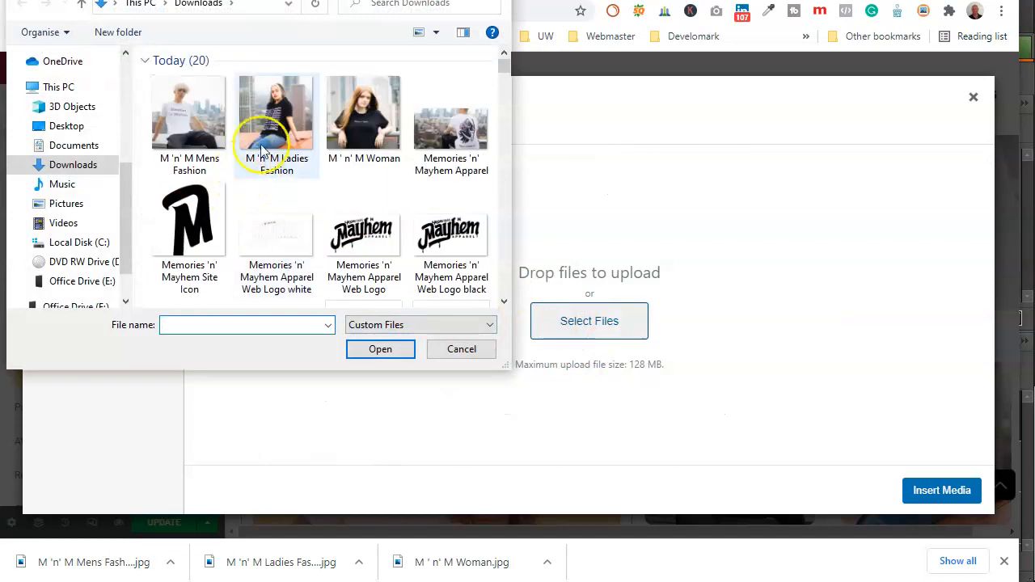
{"action": "double_click", "coordinate": [357, 113]}
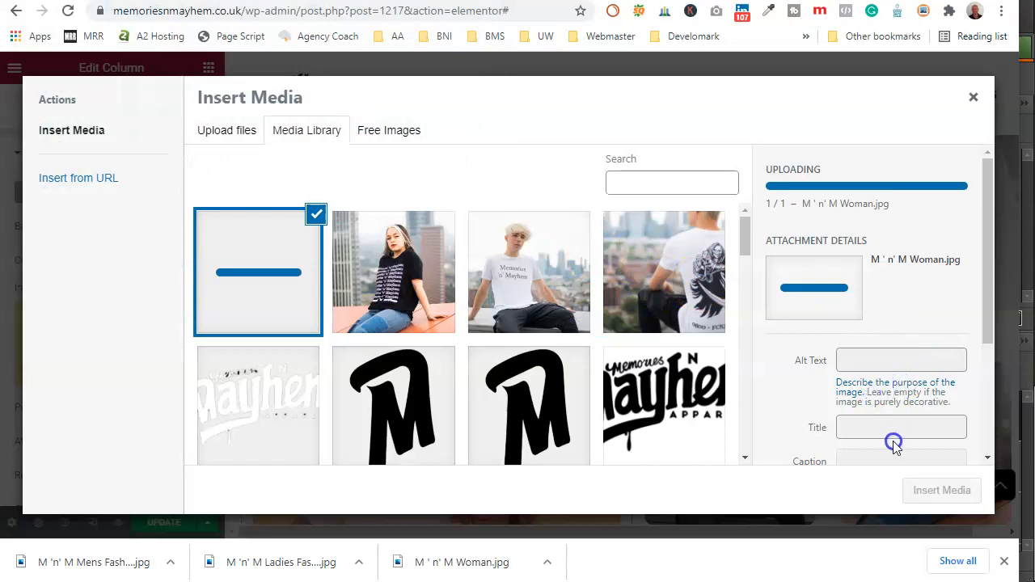
Copy the uploaded photo's title "M ' n' M Woman" into its alt text and description, and insert it as the column background
{"action": "right_click", "coordinate": [930, 386]}
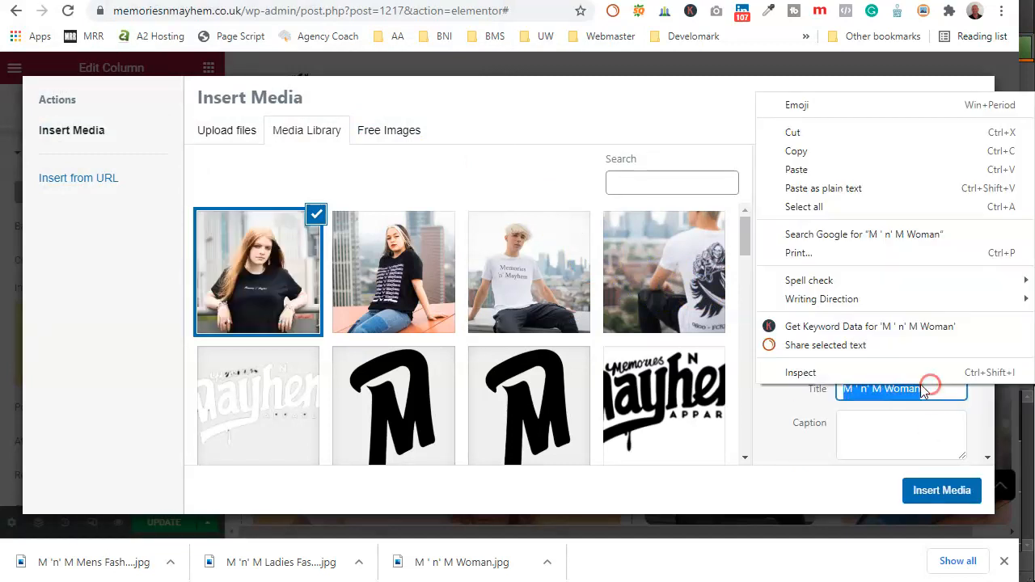
{"action": "left_click", "coordinate": [799, 152]}
{"action": "right_click", "coordinate": [895, 321]}
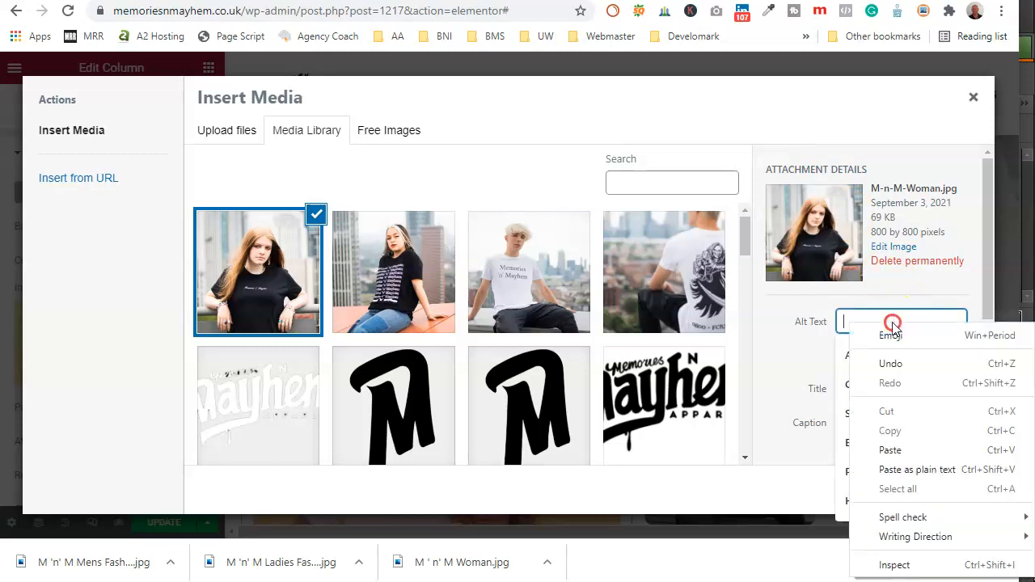
{"action": "left_click", "coordinate": [908, 445]}
{"action": "left_click", "coordinate": [887, 433]}
{"action": "scroll", "coordinate": [886, 433], "scroll_direction": "down", "scroll_amount": 2}
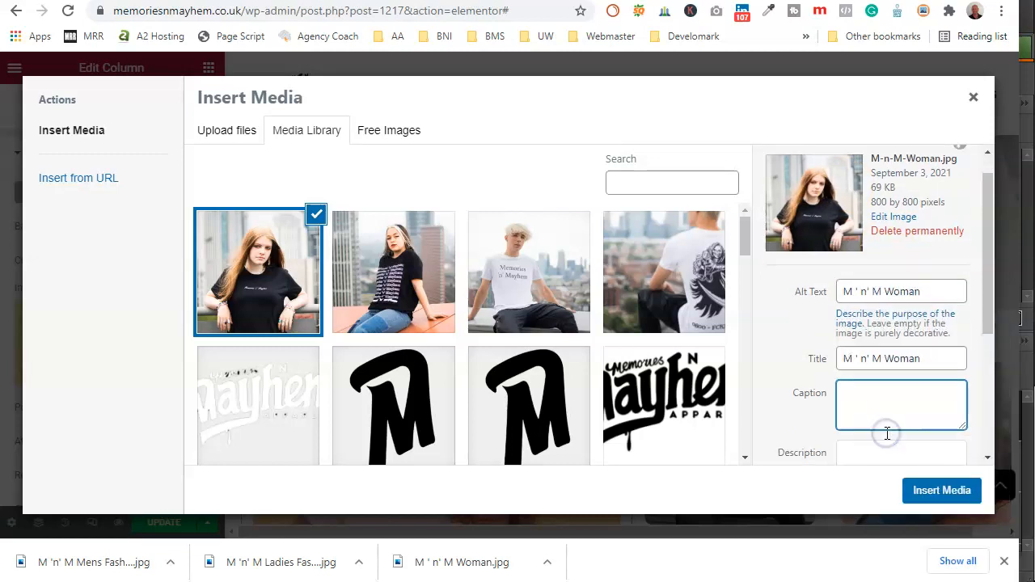
{"action": "right_click", "coordinate": [864, 319]}
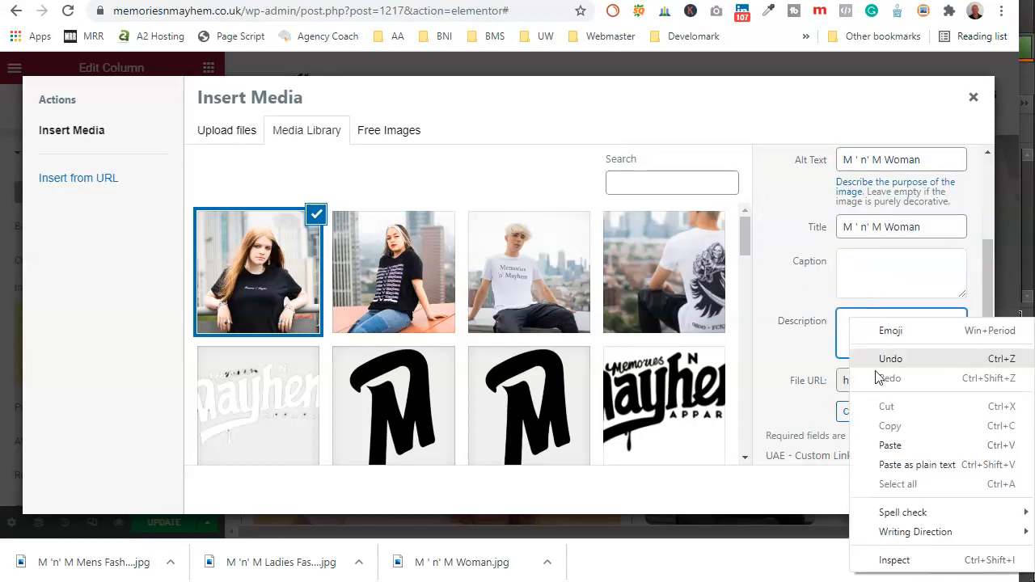
{"action": "left_click", "coordinate": [896, 444]}
{"action": "left_click", "coordinate": [941, 490]}
Give the Summer Collection heading a classic background with the color #000000
{"action": "scroll", "coordinate": [545, 498], "scroll_direction": "down", "scroll_amount": 4}
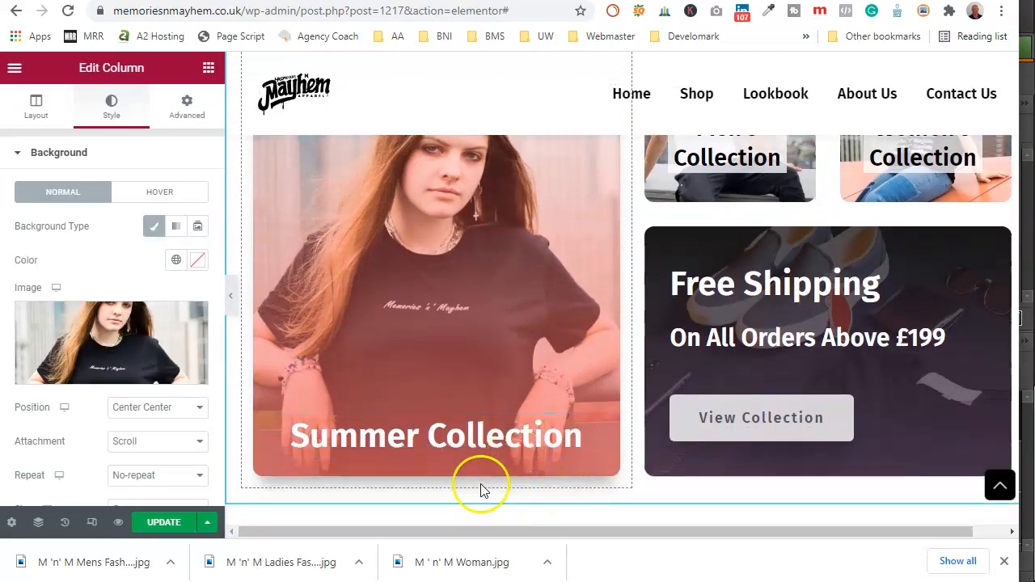
{"action": "left_click", "coordinate": [423, 443]}
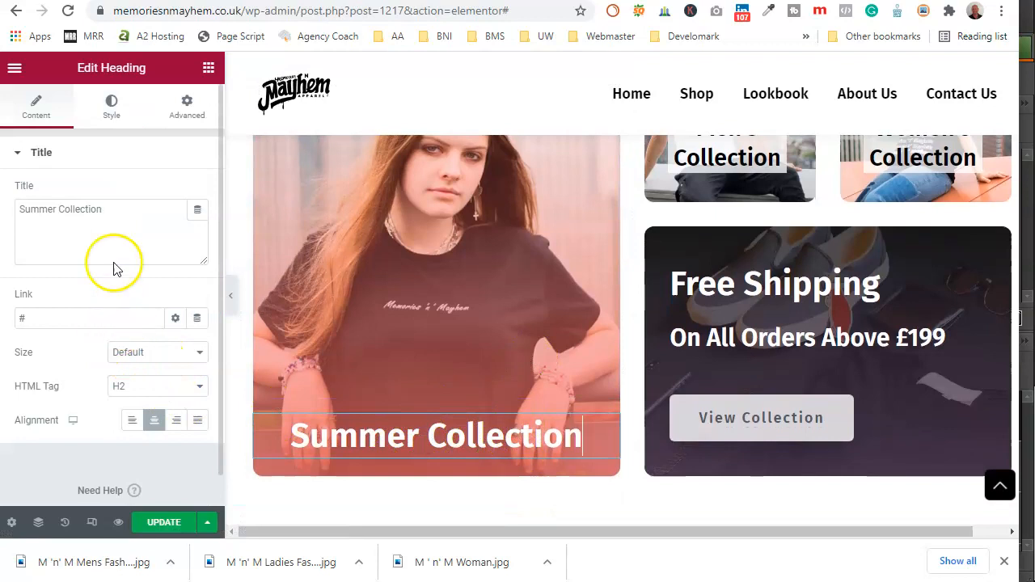
{"action": "left_click", "coordinate": [111, 127]}
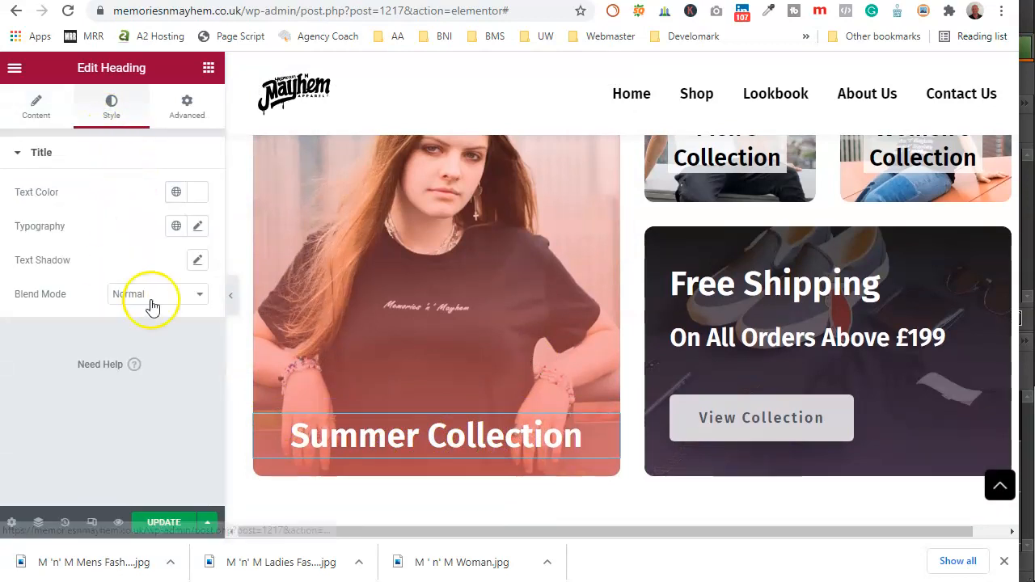
{"action": "left_click", "coordinate": [187, 106]}
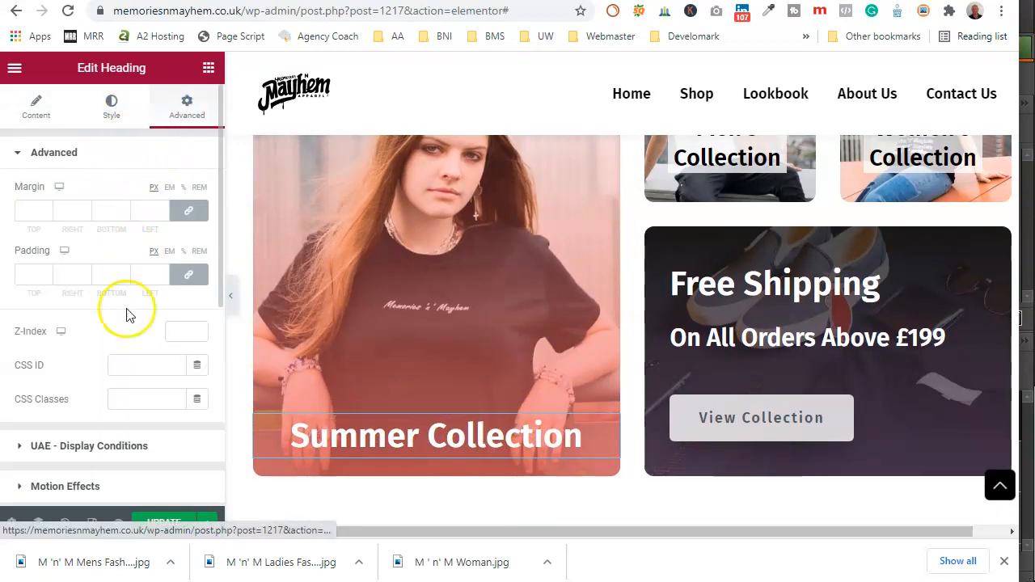
{"action": "scroll", "coordinate": [128, 348], "scroll_direction": "down", "scroll_amount": 3}
{"action": "left_click", "coordinate": [102, 374]}
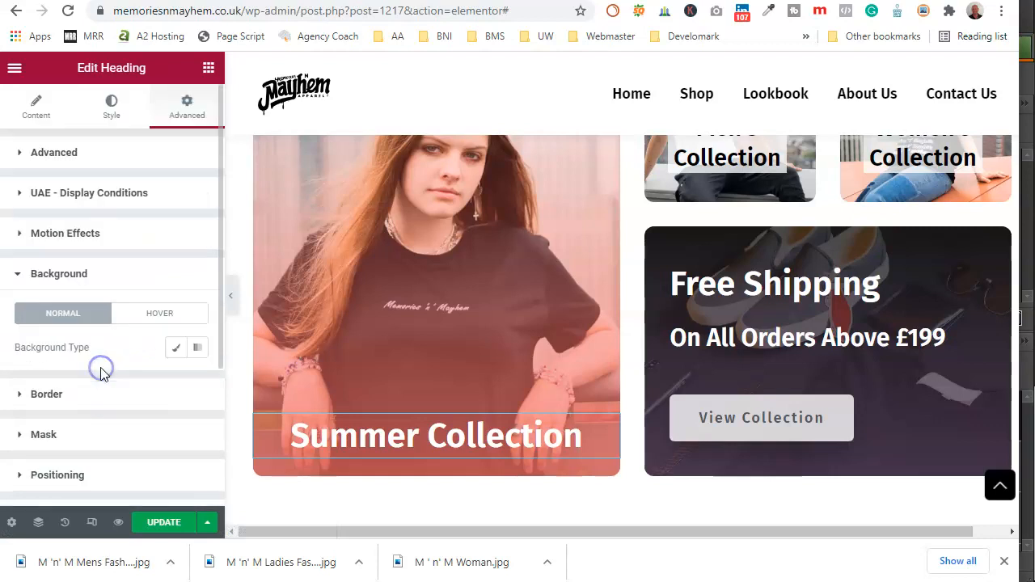
{"action": "left_click", "coordinate": [176, 347]}
{"action": "scroll", "coordinate": [150, 433], "scroll_direction": "down", "scroll_amount": 1}
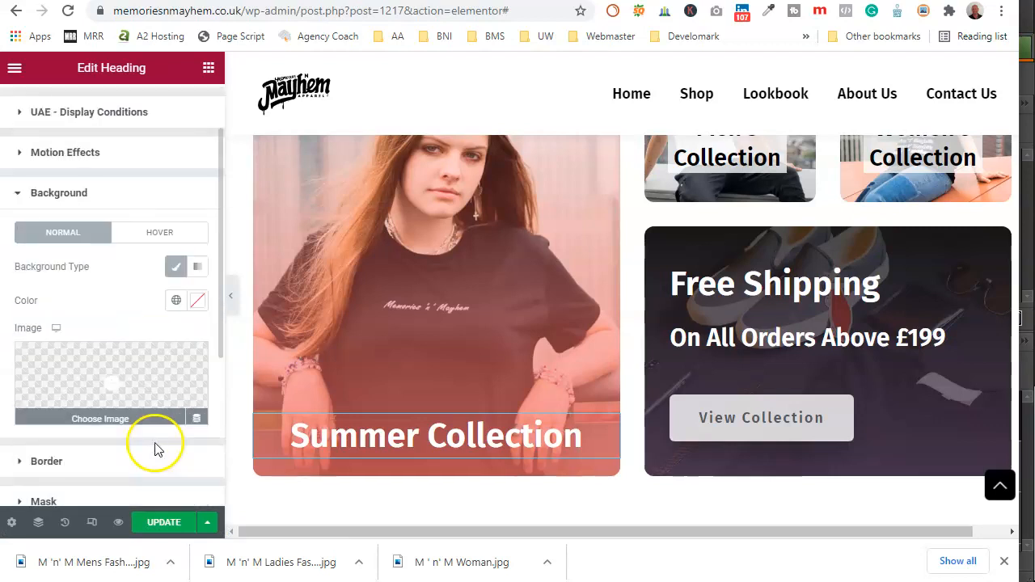
{"action": "left_click", "coordinate": [195, 303]}
{"action": "type", "text": "#000000"}
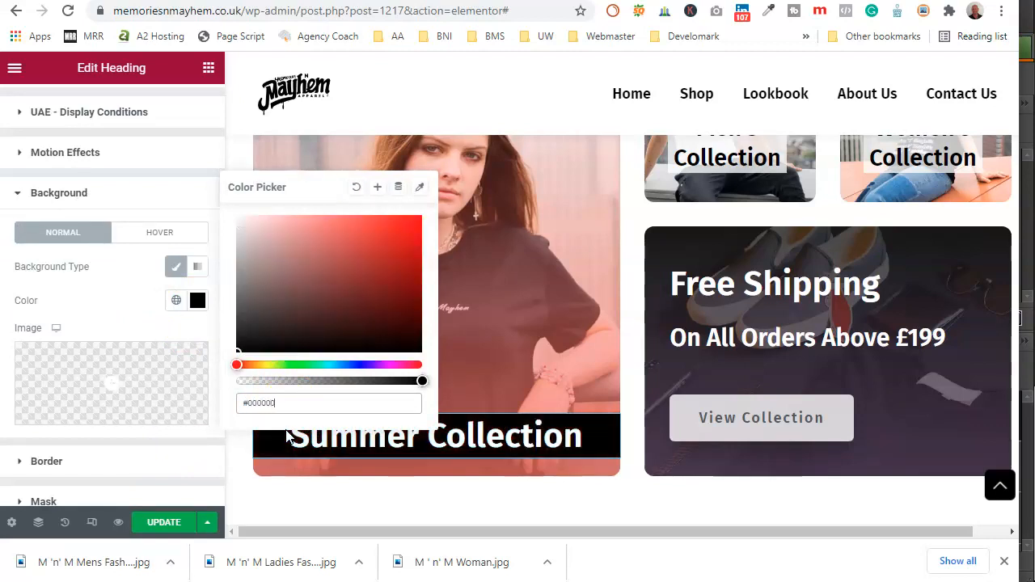
{"action": "left_click", "coordinate": [132, 287]}
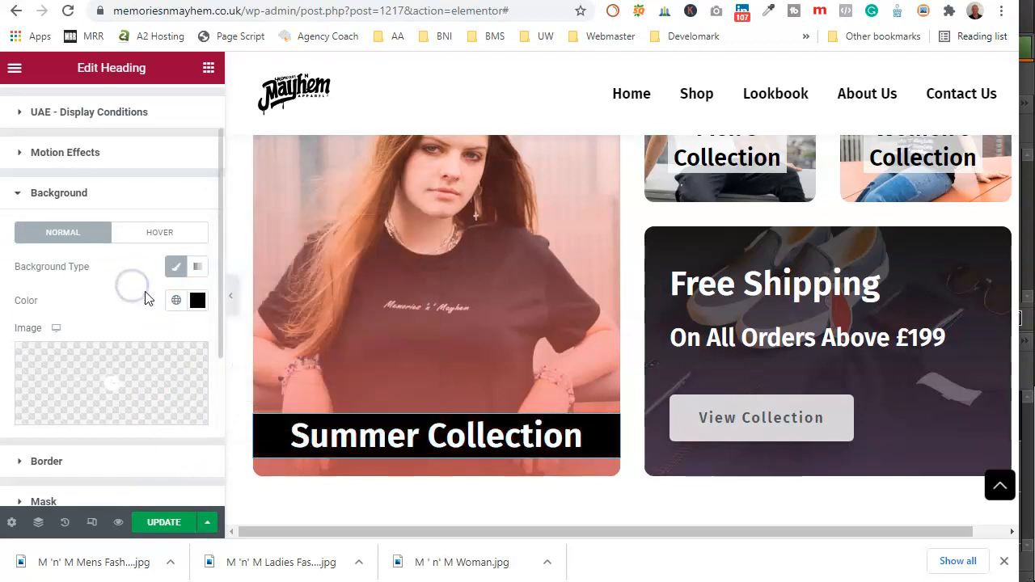
Set the second color of the Summer Collection column's gradient background overlay to #000000
{"action": "scroll", "coordinate": [145, 299], "scroll_direction": "down", "scroll_amount": 1}
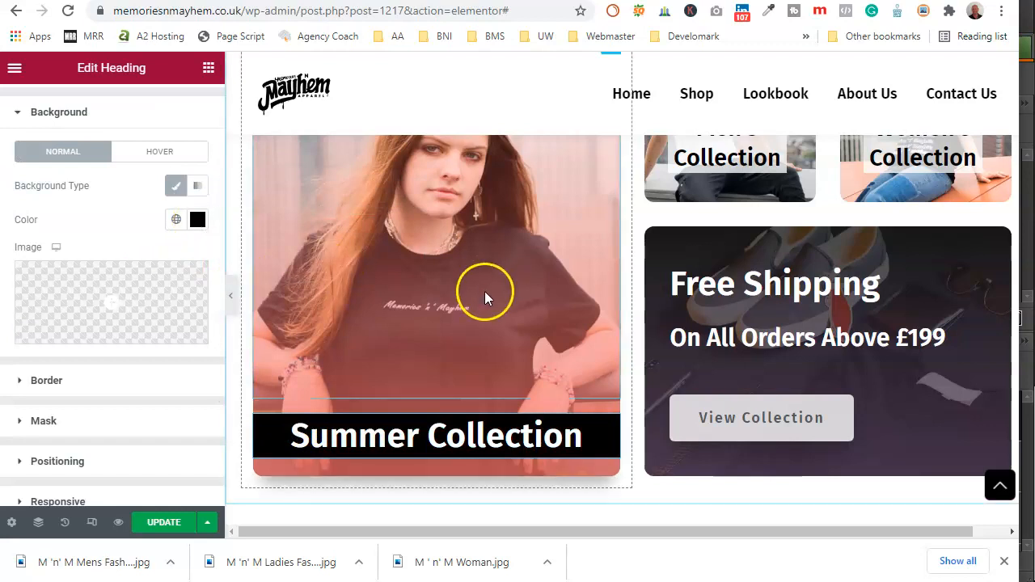
{"action": "scroll", "coordinate": [388, 292], "scroll_direction": "up", "scroll_amount": 1}
{"action": "scroll", "coordinate": [474, 254], "scroll_direction": "up", "scroll_amount": 1}
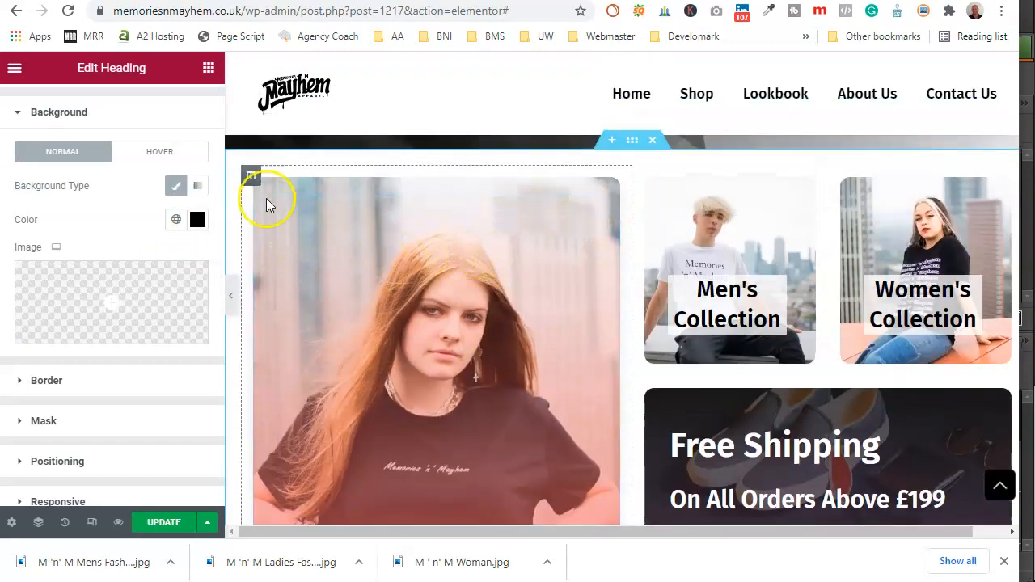
{"action": "left_click", "coordinate": [252, 176]}
{"action": "scroll", "coordinate": [131, 315], "scroll_direction": "down", "scroll_amount": 3}
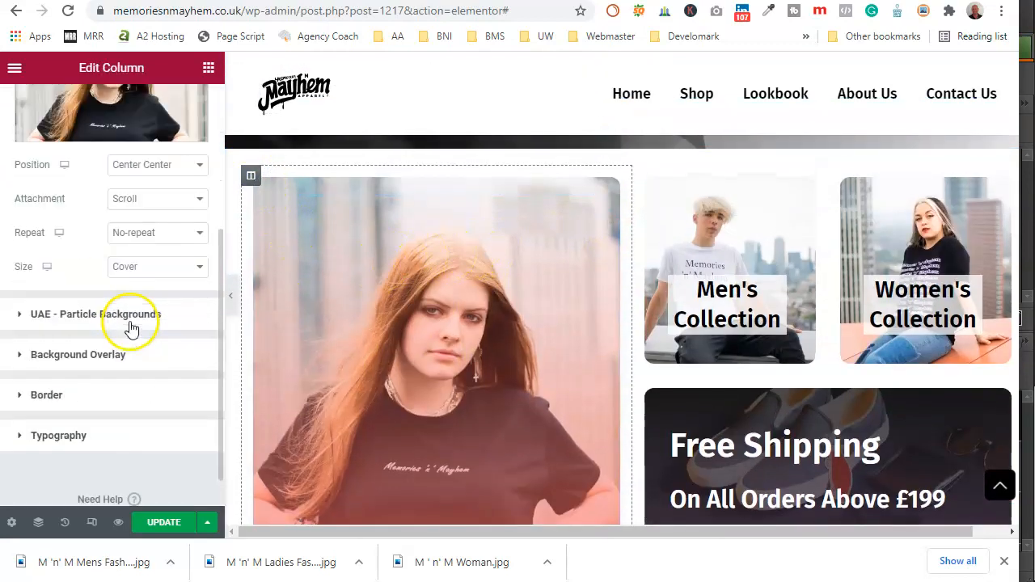
{"action": "left_click", "coordinate": [127, 314]}
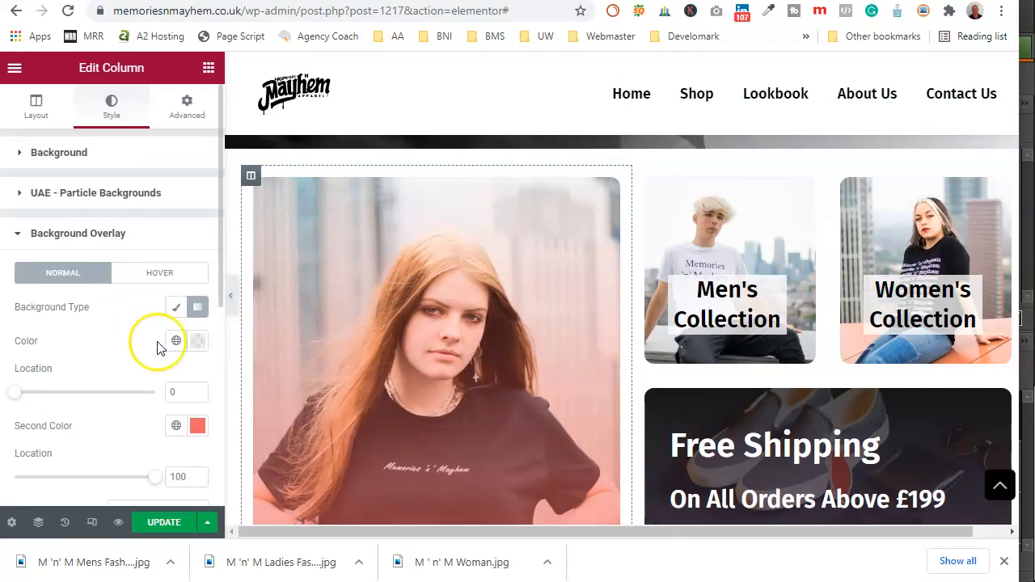
{"action": "left_click", "coordinate": [198, 427]}
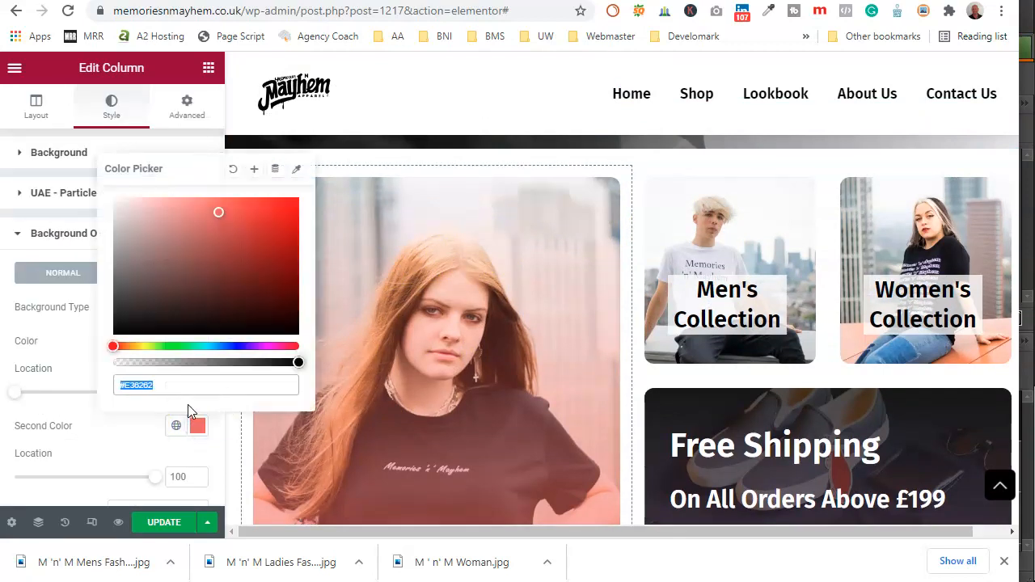
{"action": "type", "text": "#000000"}
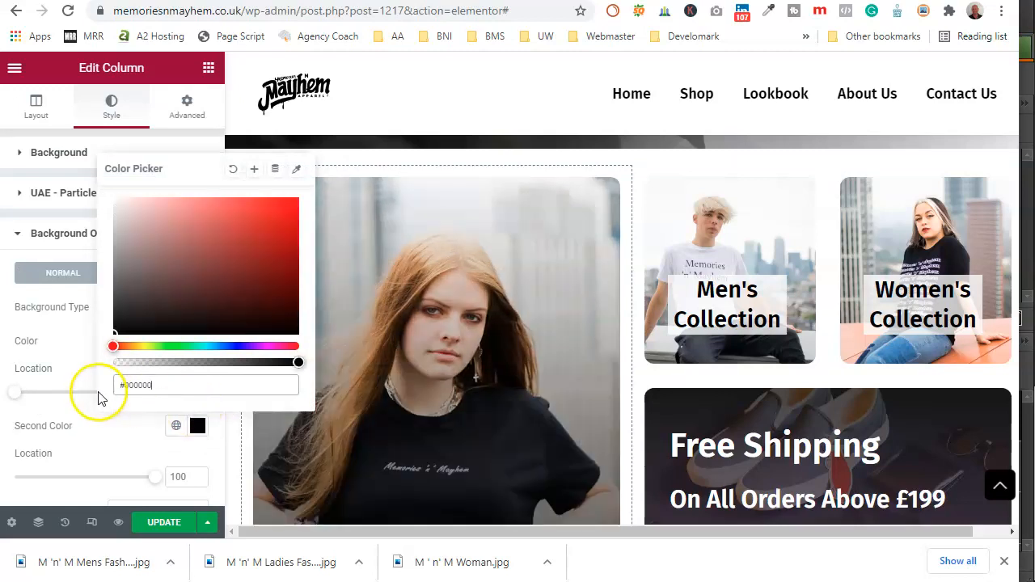
{"action": "left_click", "coordinate": [80, 381]}
{"action": "scroll", "coordinate": [485, 327], "scroll_direction": "down", "scroll_amount": 2}
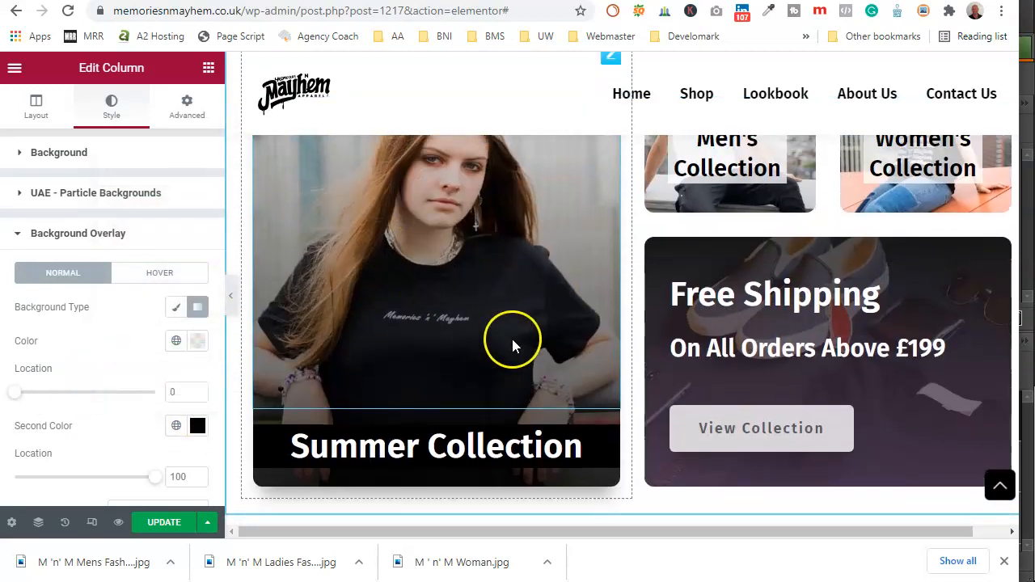
{"action": "scroll", "coordinate": [512, 336], "scroll_direction": "up", "scroll_amount": 1}
{"action": "scroll", "coordinate": [811, 326], "scroll_direction": "down", "scroll_amount": 1}
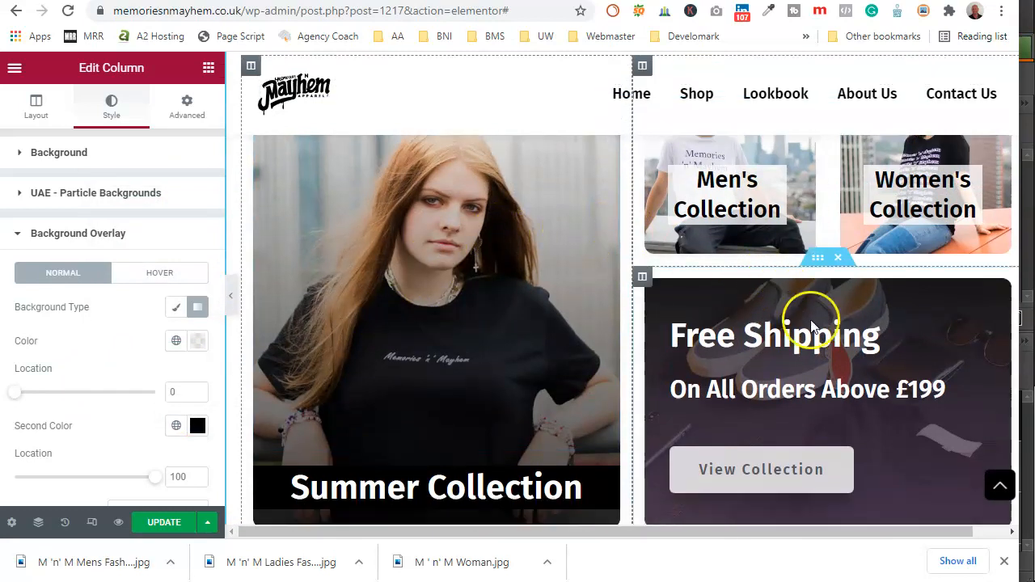
Center-align the Free Shipping and On All Orders Above £199 headings
{"action": "scroll", "coordinate": [812, 326], "scroll_direction": "down", "scroll_amount": 2}
{"action": "scroll", "coordinate": [881, 296], "scroll_direction": "down", "scroll_amount": 1}
{"action": "scroll", "coordinate": [845, 295], "scroll_direction": "up", "scroll_amount": 2}
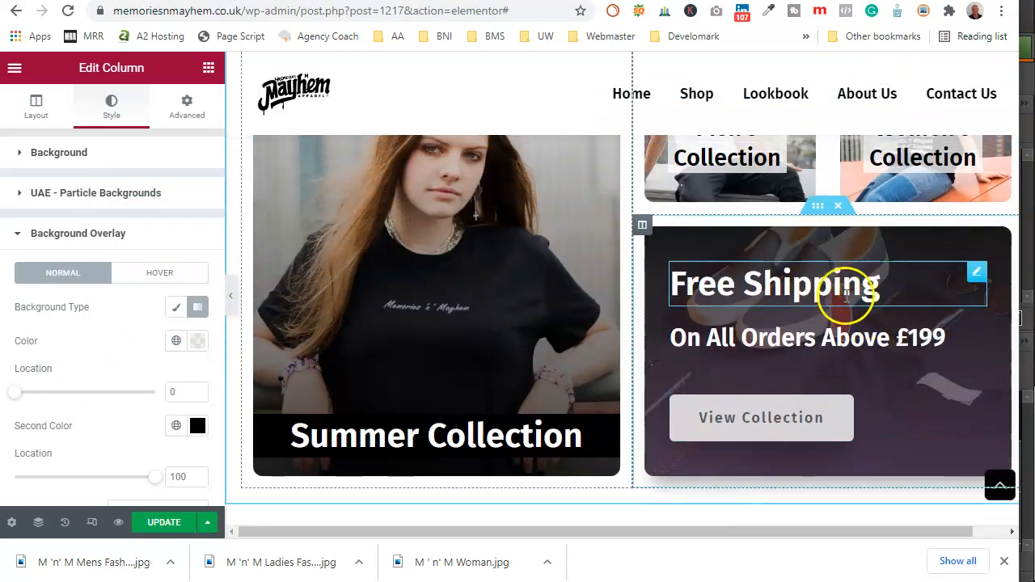
{"action": "left_click", "coordinate": [847, 293]}
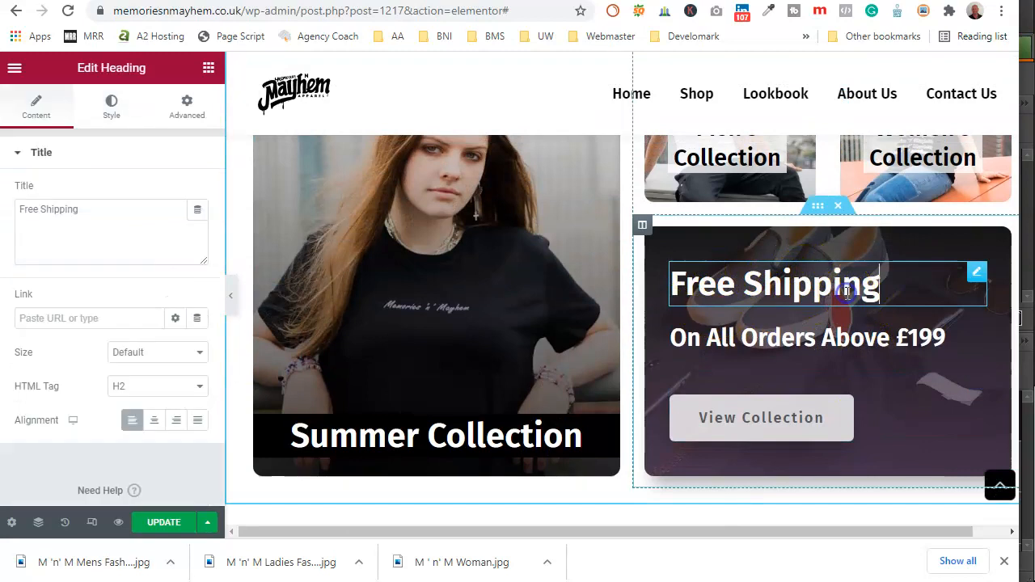
{"action": "left_click", "coordinate": [154, 419]}
{"action": "left_click", "coordinate": [842, 325]}
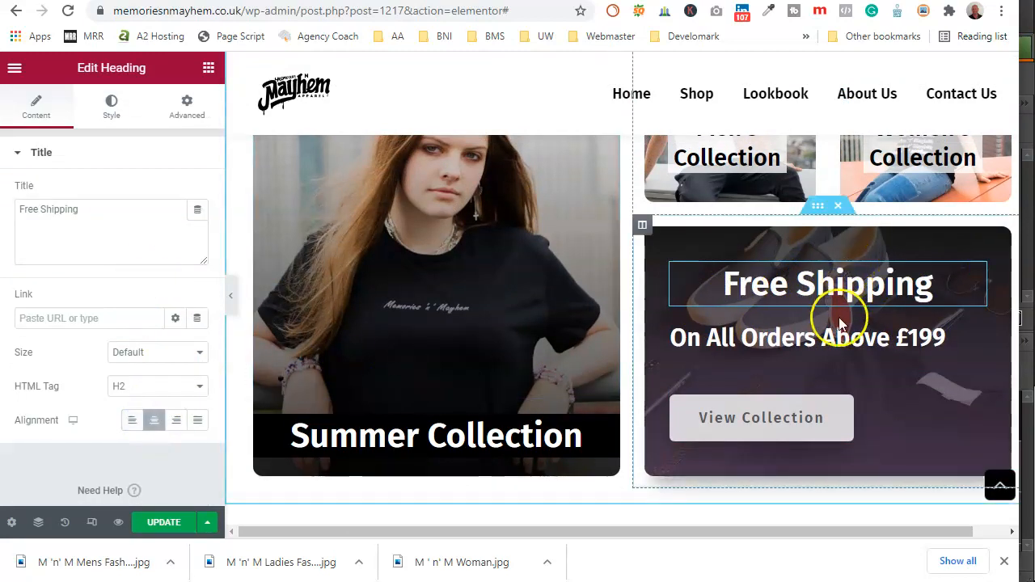
{"action": "left_click", "coordinate": [156, 421]}
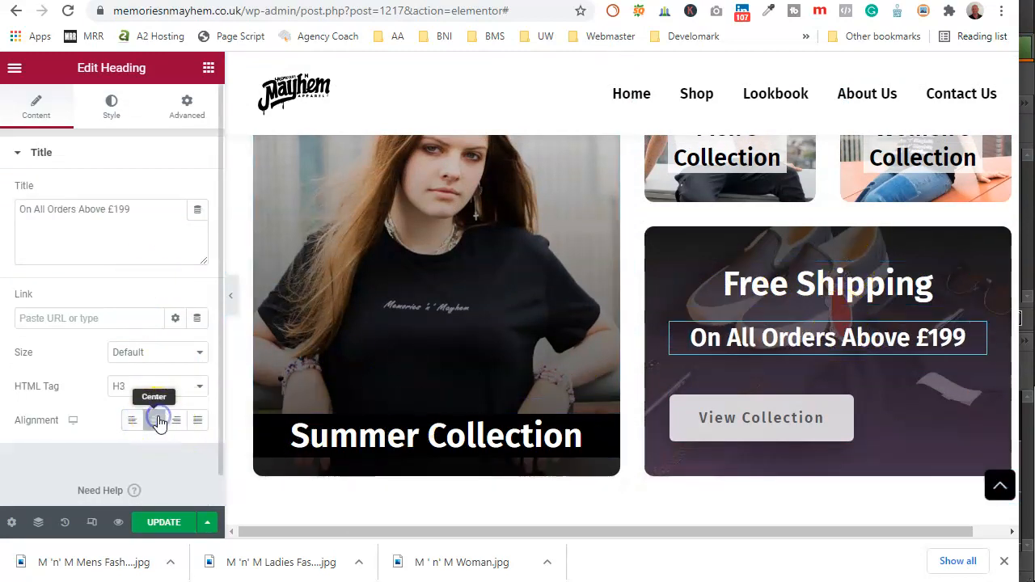
Delete the View Collection button from the Free Shipping block
{"action": "left_click", "coordinate": [843, 416]}
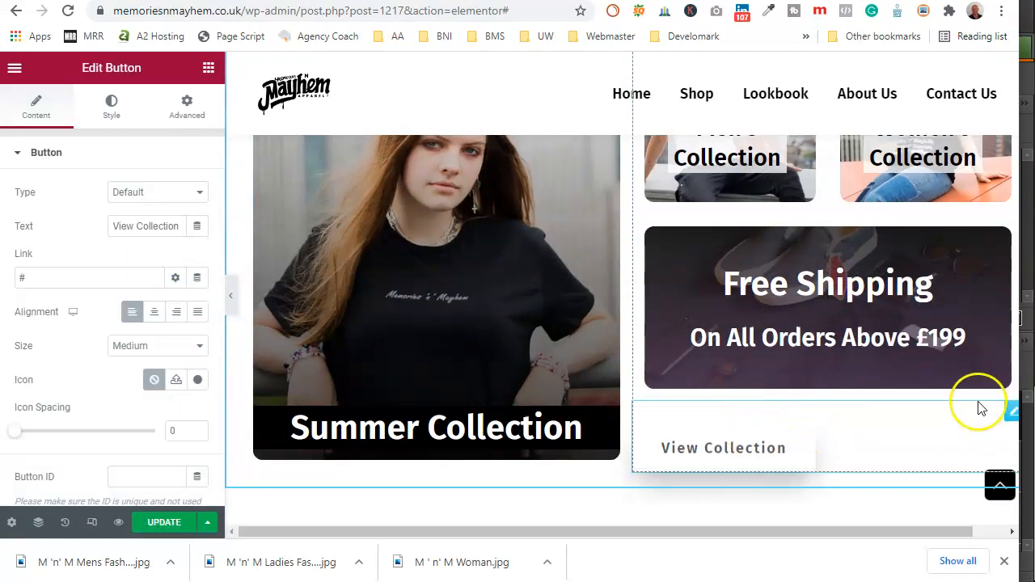
{"action": "right_click", "coordinate": [1011, 419]}
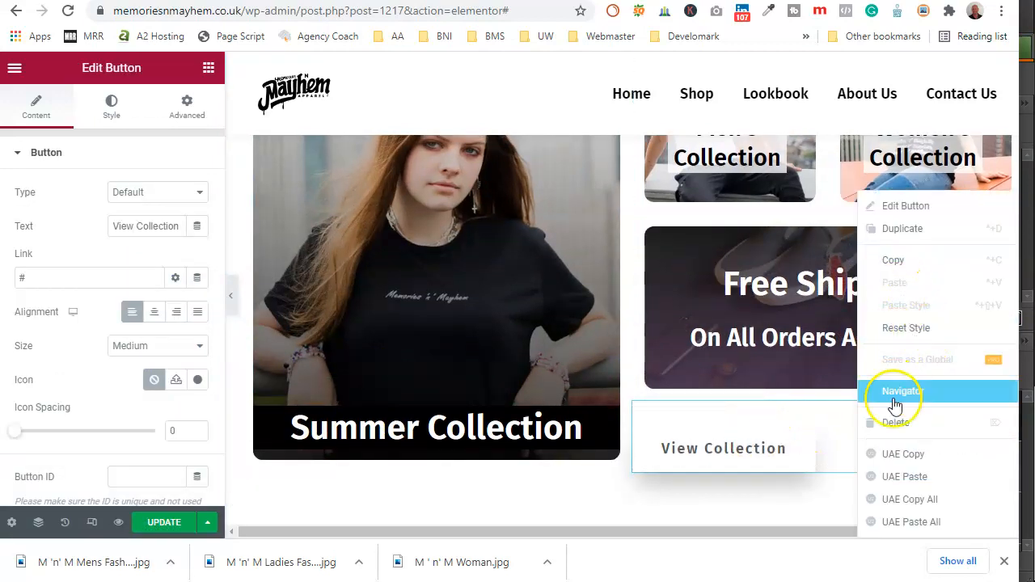
{"action": "left_click", "coordinate": [896, 423]}
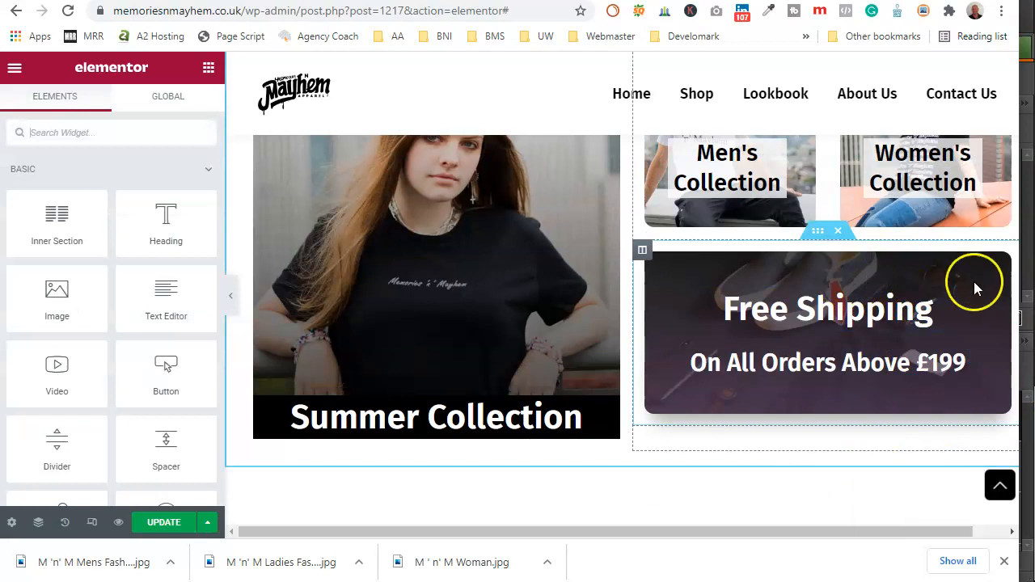
Add a Button widget below the On All Orders Above £199 heading and center-align it
{"action": "left_click_drag", "start_coordinate": [146, 377], "coordinate": [818, 383]}
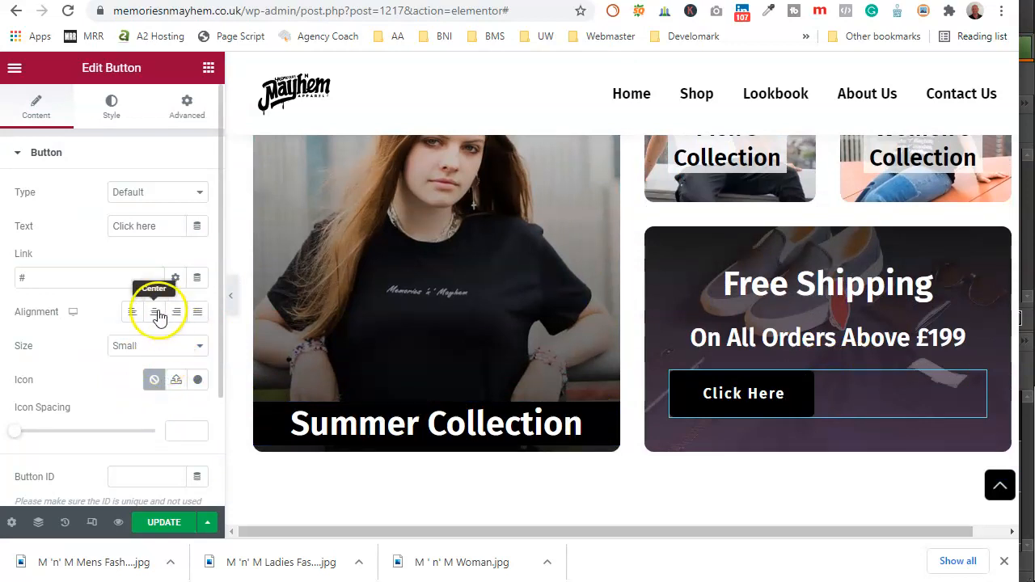
{"action": "left_click", "coordinate": [13, 67]}
{"action": "left_click", "coordinate": [13, 67]}
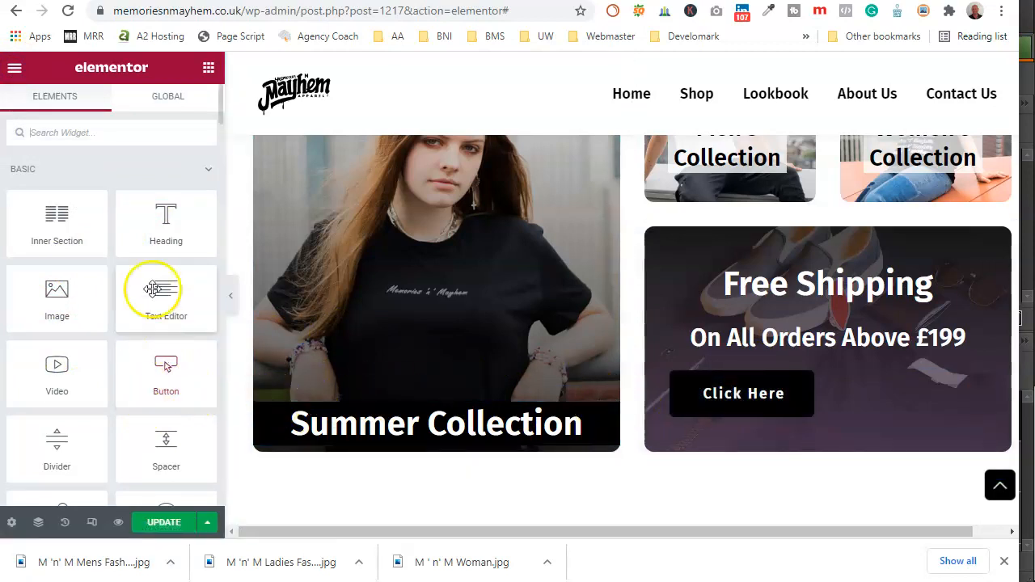
{"action": "left_click", "coordinate": [906, 405]}
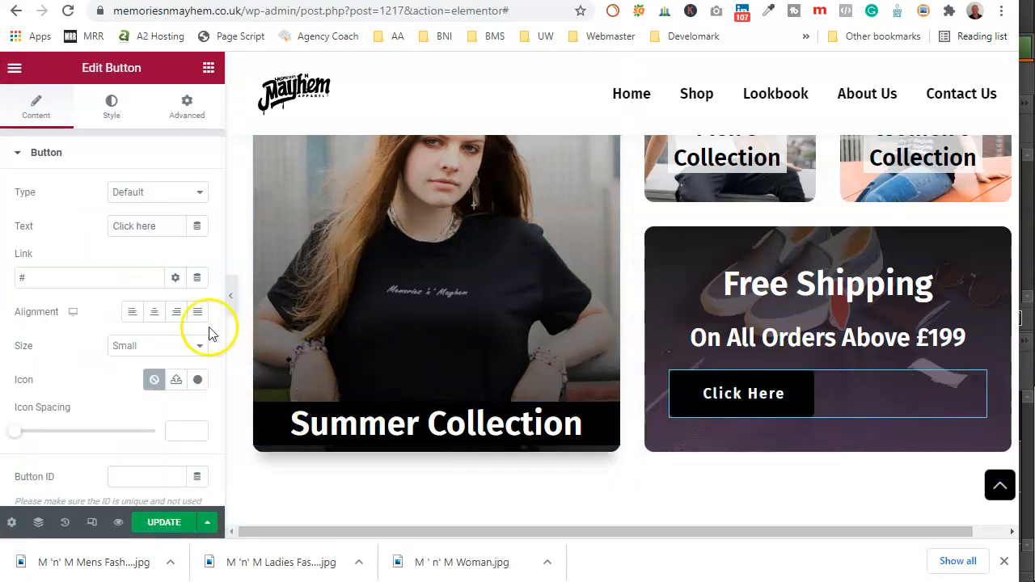
{"action": "left_click", "coordinate": [160, 313]}
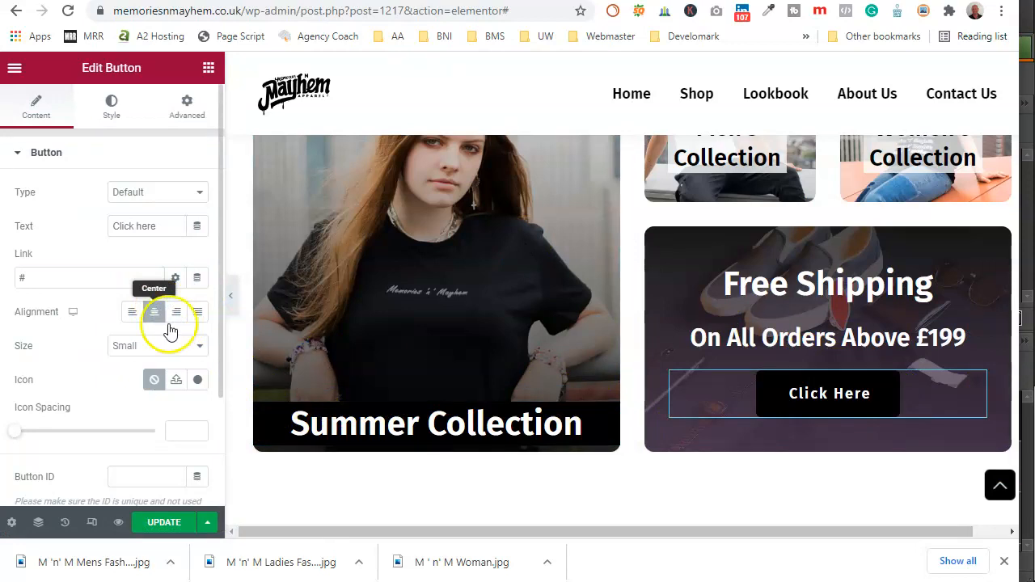
{"action": "left_click", "coordinate": [198, 382]}
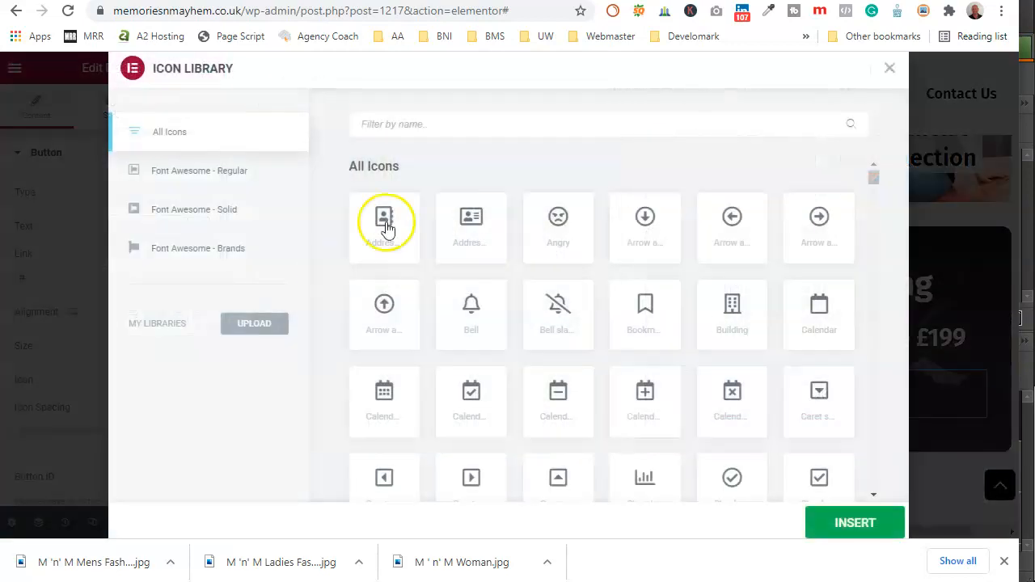
{"action": "left_click", "coordinate": [890, 68]}
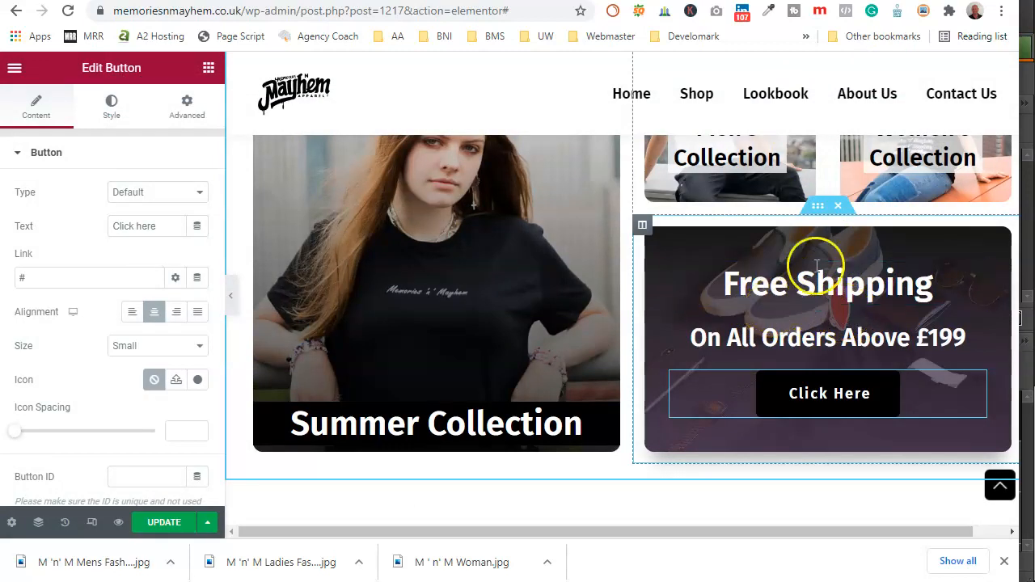
Review the testimonial, 25% OFF offer and Featured Products sections and compare their styling with the collection blocks
{"action": "scroll", "coordinate": [847, 316], "scroll_direction": "down", "scroll_amount": 5}
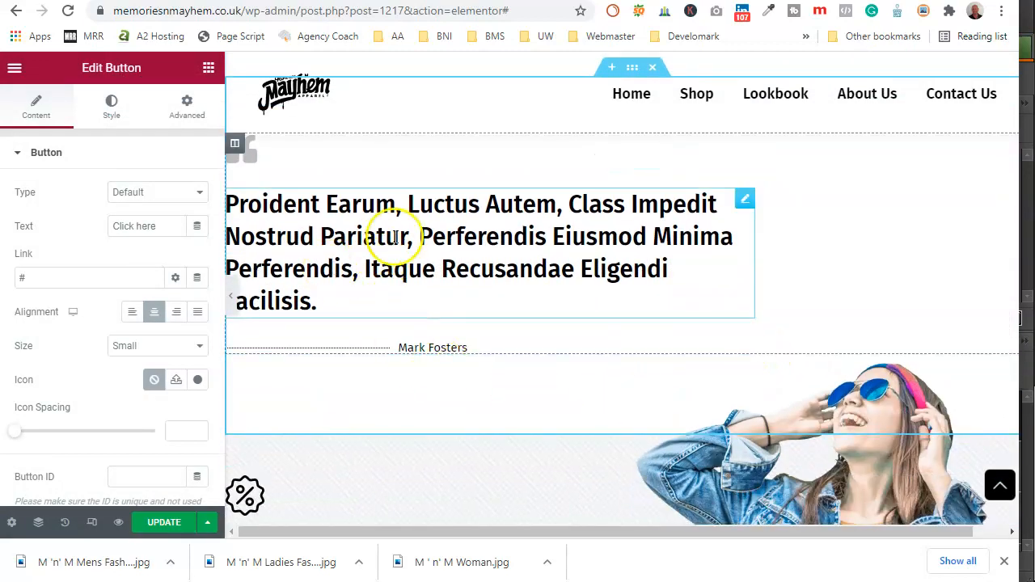
{"action": "scroll", "coordinate": [555, 313], "scroll_direction": "down", "scroll_amount": 1}
{"action": "scroll", "coordinate": [555, 288], "scroll_direction": "down", "scroll_amount": 3}
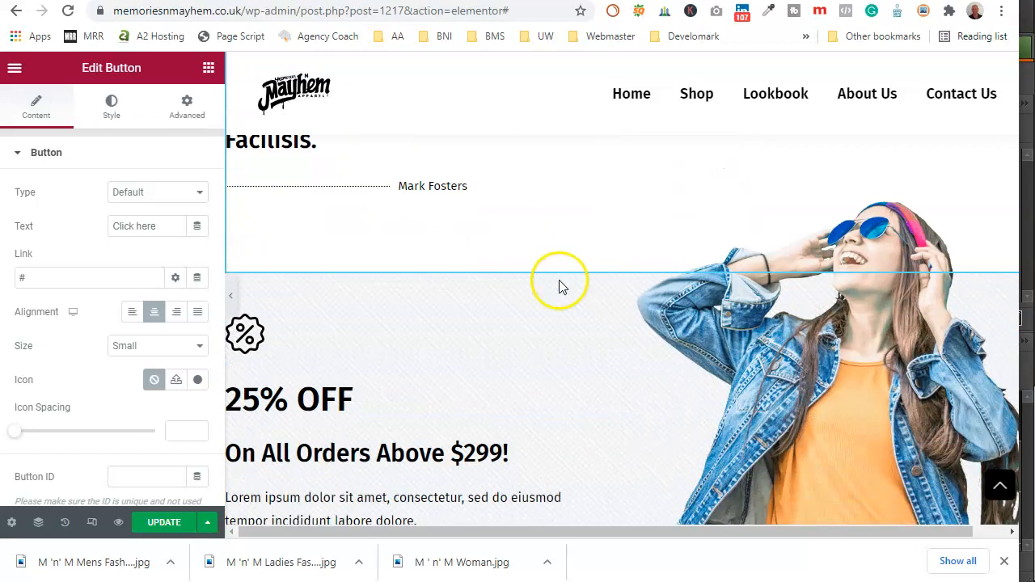
{"action": "scroll", "coordinate": [535, 321], "scroll_direction": "down", "scroll_amount": 5}
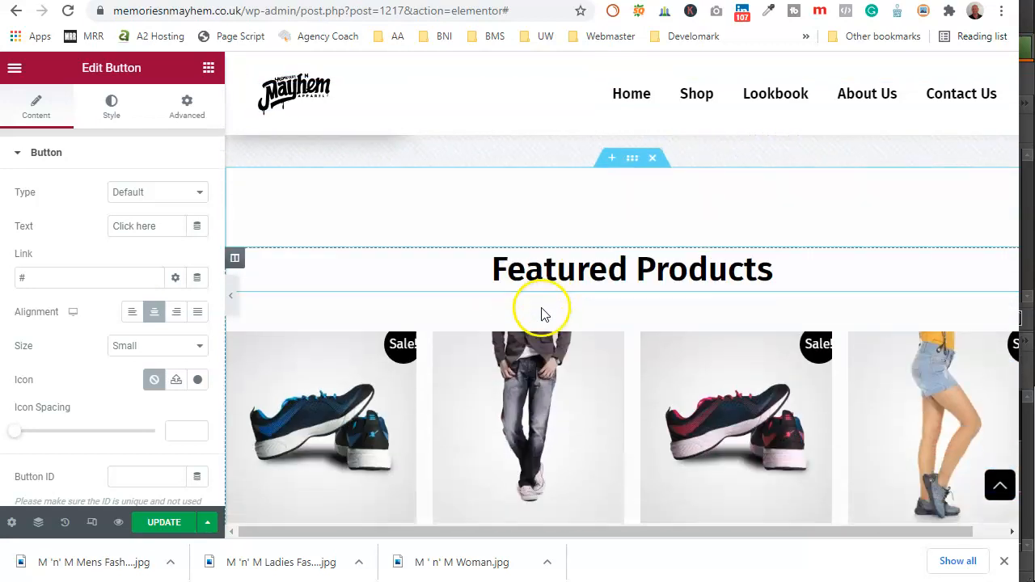
{"action": "scroll", "coordinate": [620, 398], "scroll_direction": "down", "scroll_amount": 9}
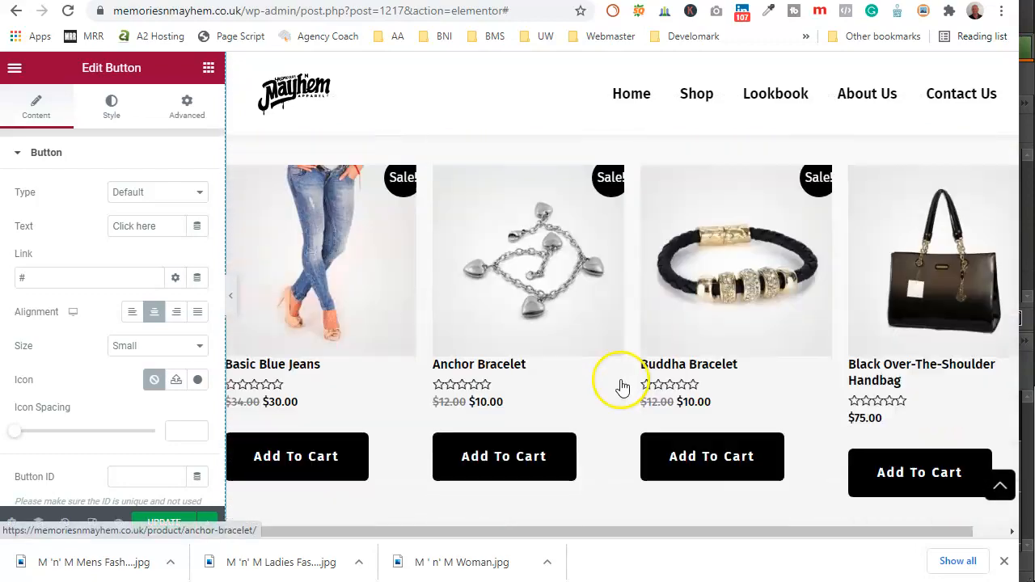
{"action": "scroll", "coordinate": [623, 370], "scroll_direction": "up", "scroll_amount": 3}
{"action": "scroll", "coordinate": [624, 372], "scroll_direction": "up", "scroll_amount": 15}
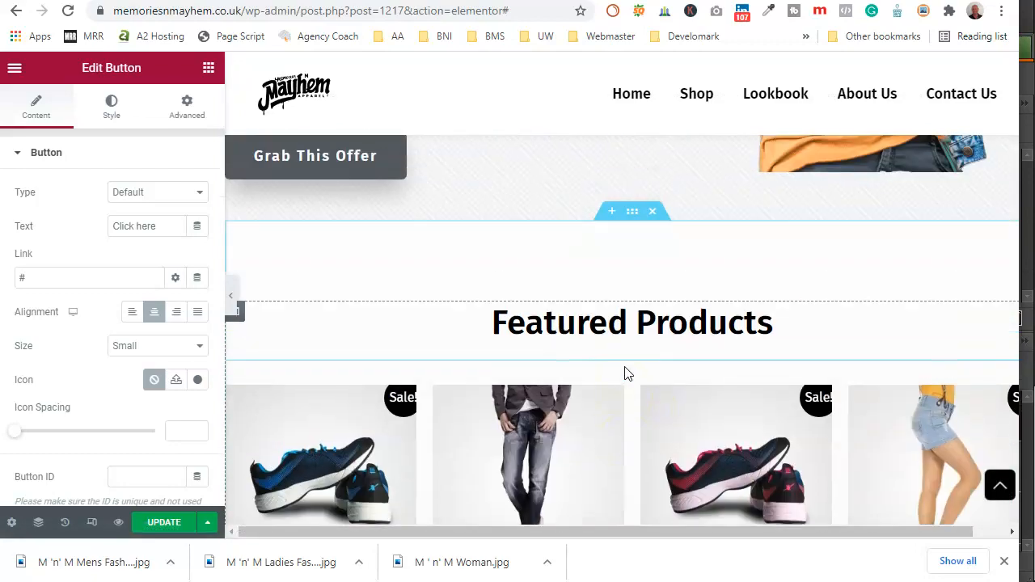
{"action": "scroll", "coordinate": [625, 372], "scroll_direction": "up", "scroll_amount": 10}
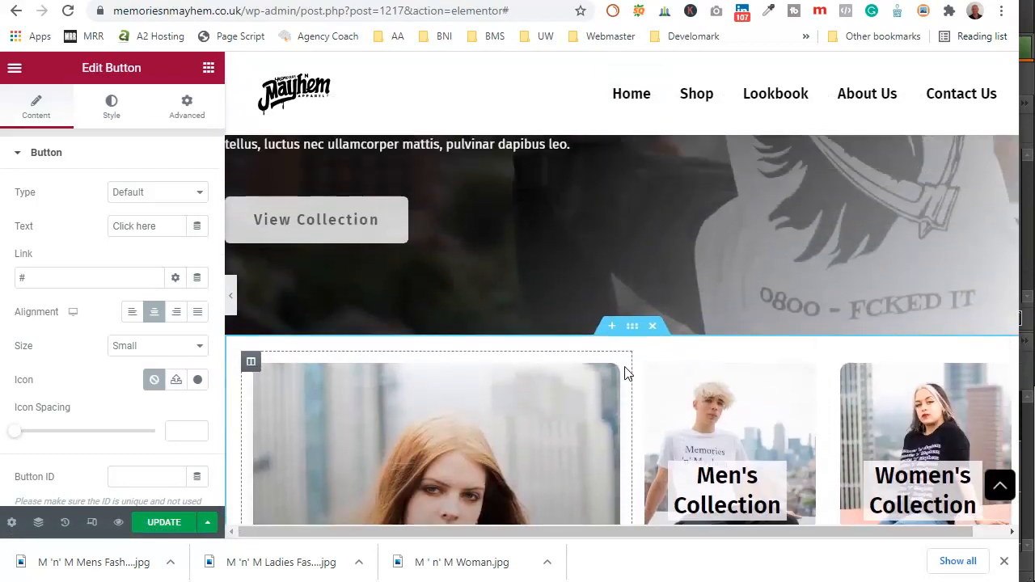
{"action": "scroll", "coordinate": [624, 372], "scroll_direction": "down", "scroll_amount": 10}
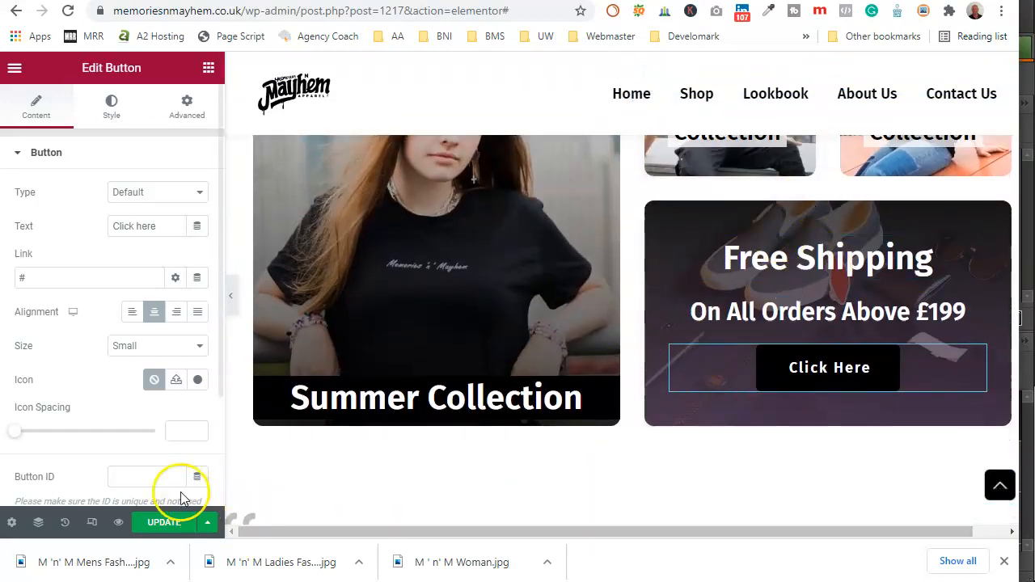
Delete the View Collection button from the Memories 'n' Mayhem hero section
{"action": "scroll", "coordinate": [449, 384], "scroll_direction": "up", "scroll_amount": 10}
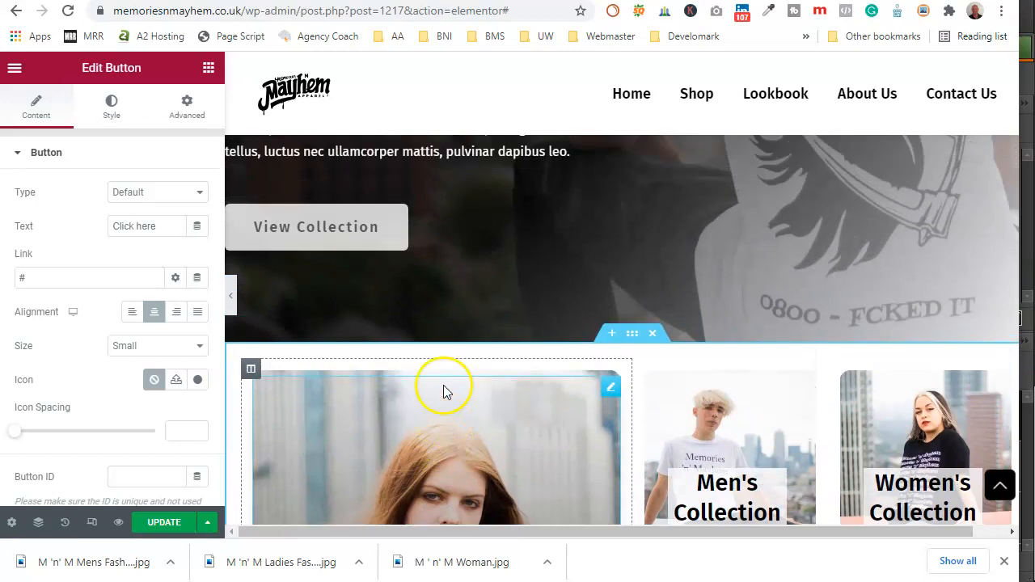
{"action": "scroll", "coordinate": [444, 387], "scroll_direction": "down", "scroll_amount": 3}
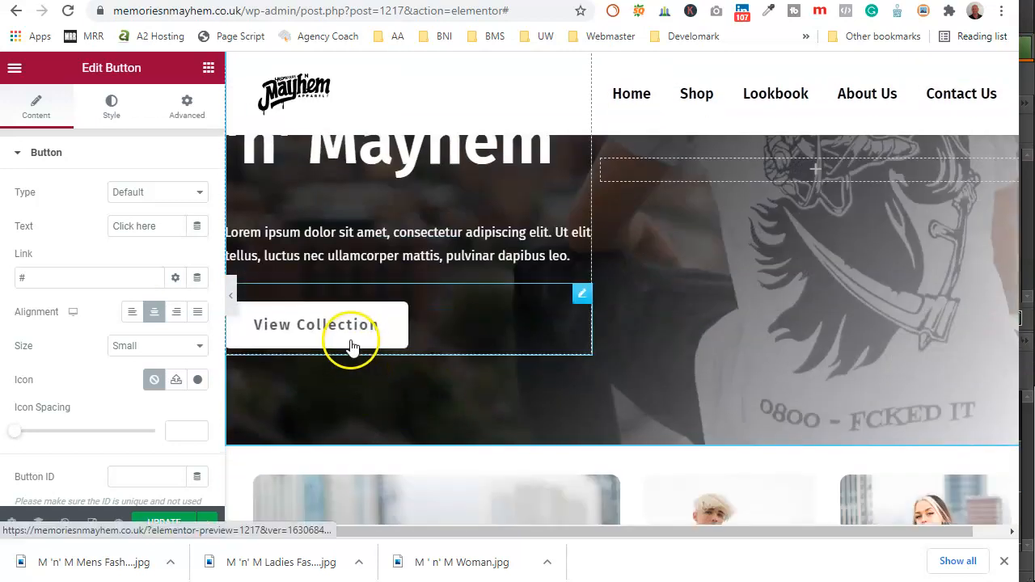
{"action": "left_click", "coordinate": [581, 297]}
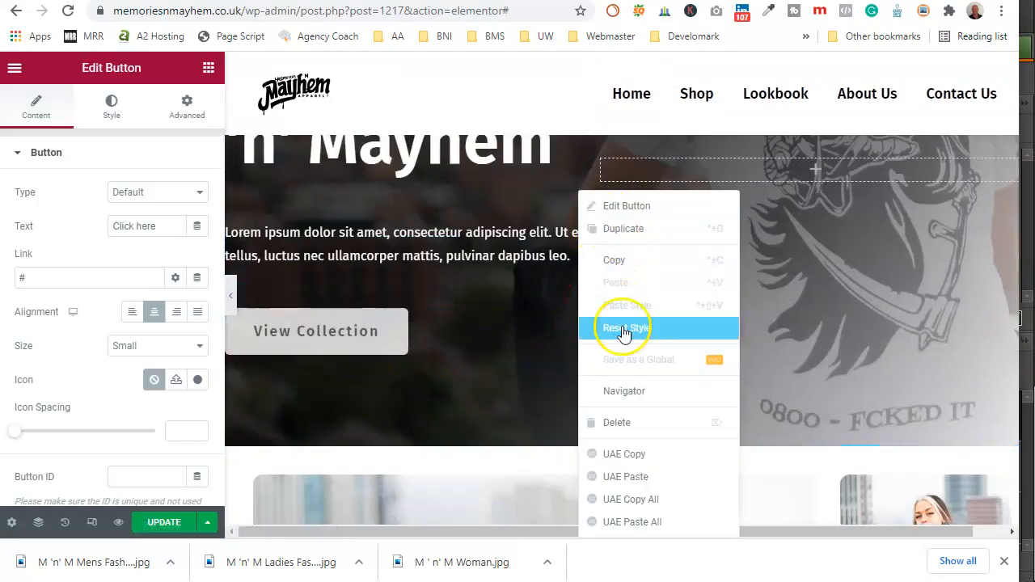
{"action": "left_click", "coordinate": [620, 422]}
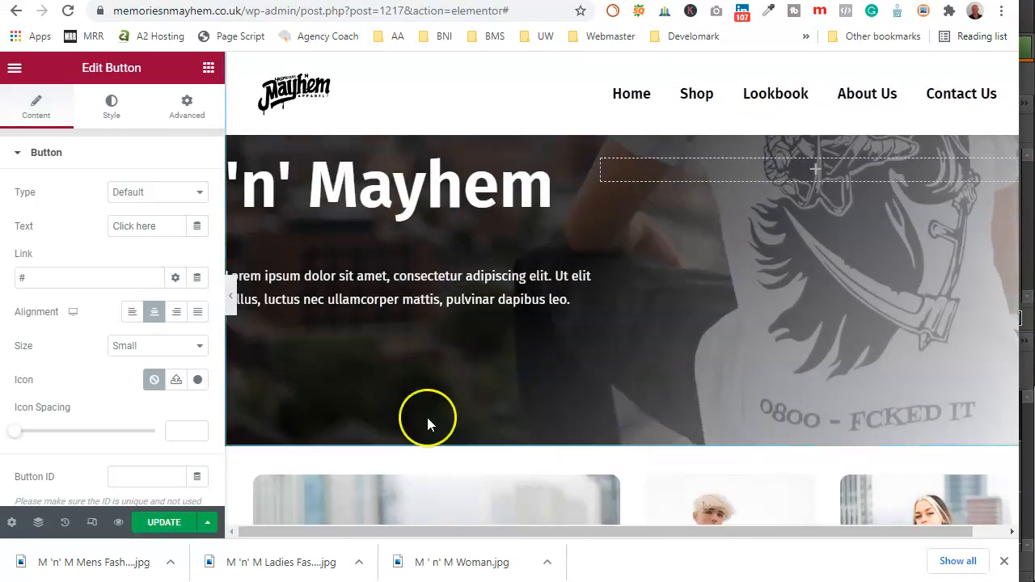
Add a Button widget below the hero section's intro paragraph and center-align it
{"action": "left_click", "coordinate": [16, 68]}
{"action": "left_click", "coordinate": [16, 67]}
{"action": "left_click_drag", "start_coordinate": [167, 369], "coordinate": [427, 307]}
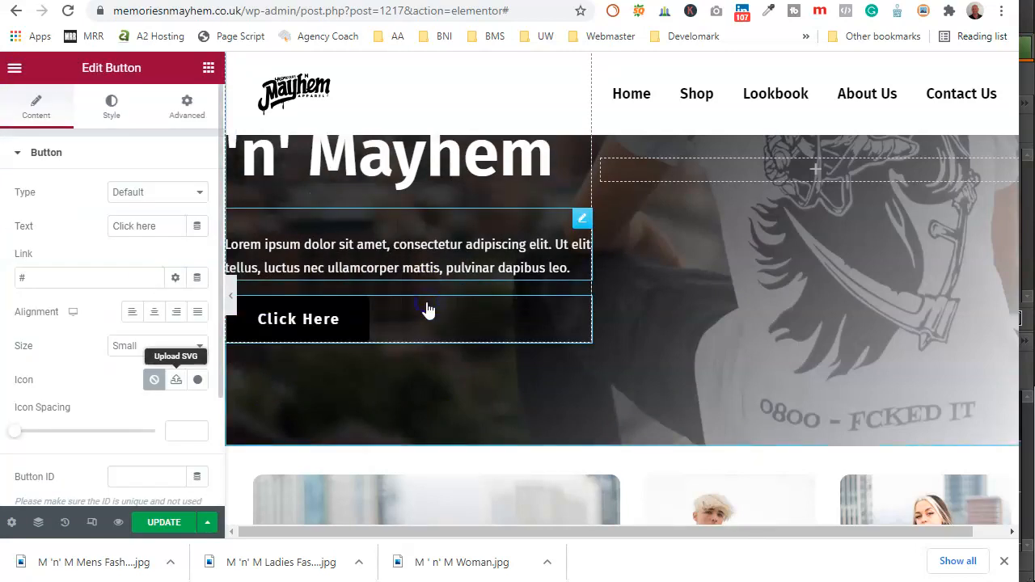
{"action": "scroll", "coordinate": [377, 342], "scroll_direction": "up", "scroll_amount": 1}
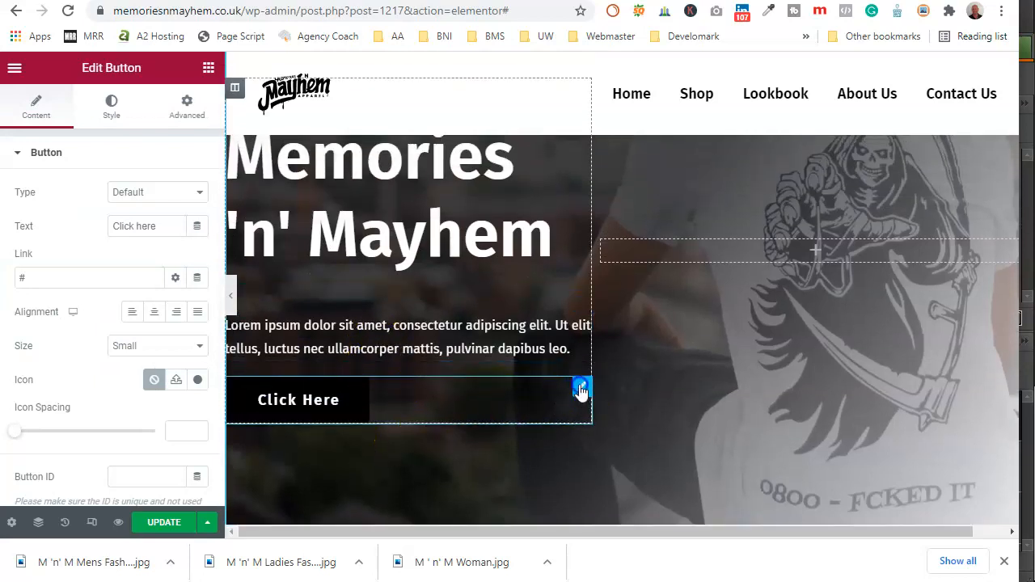
{"action": "left_click", "coordinate": [153, 313]}
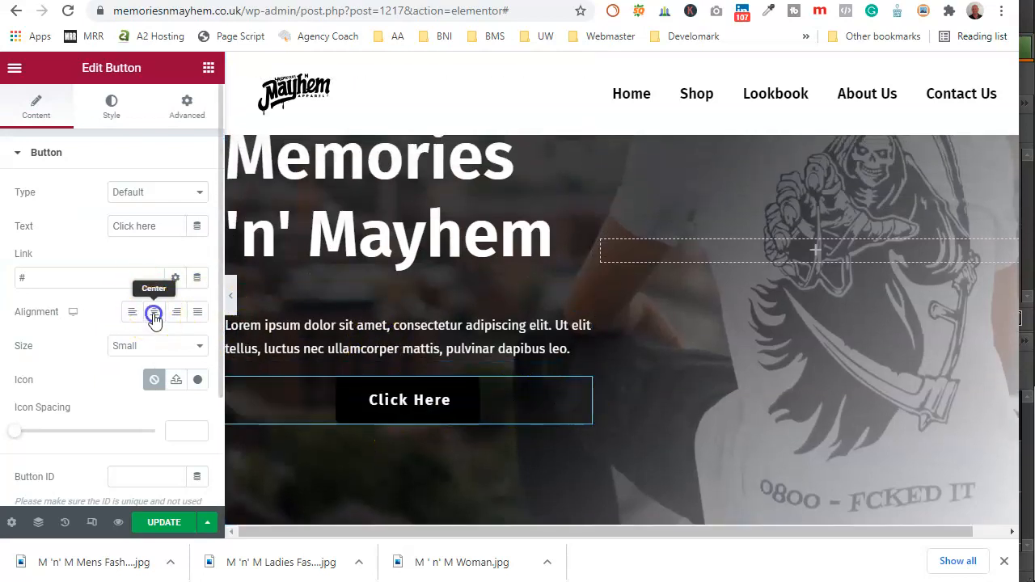
Set the hero button's normal text color to black and its background color to #ffffff
{"action": "left_click", "coordinate": [109, 108]}
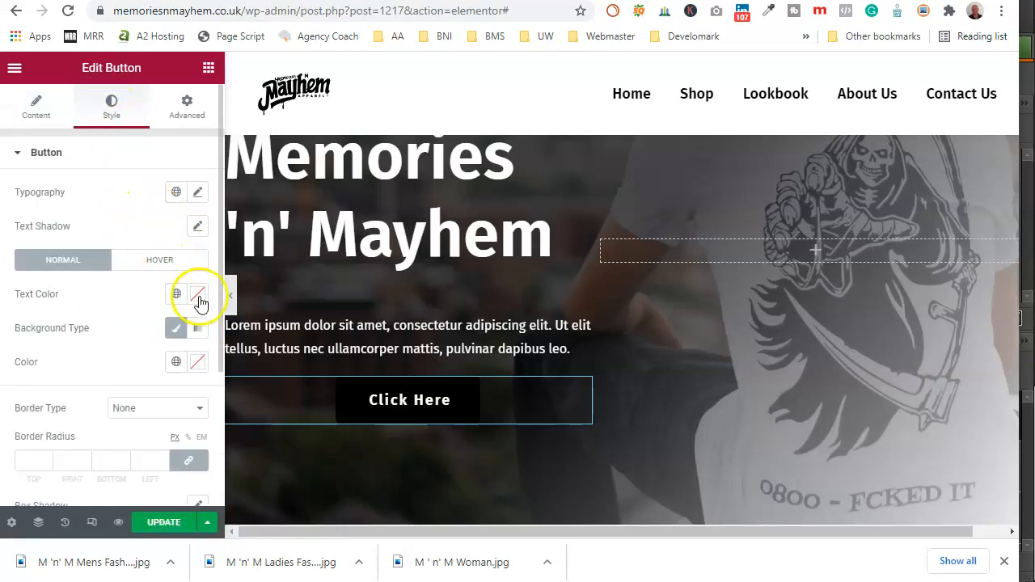
{"action": "left_click", "coordinate": [198, 297]}
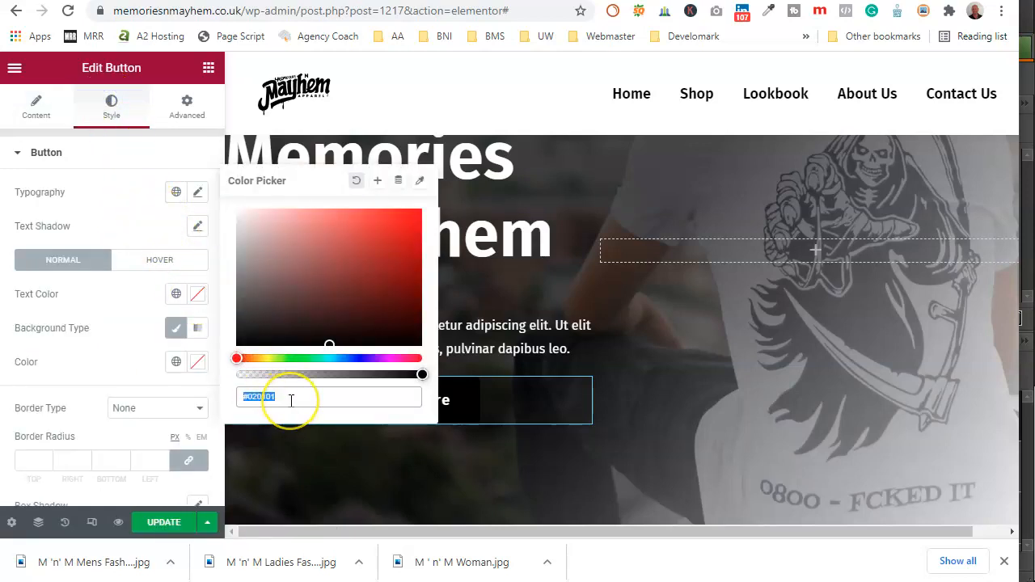
{"action": "type", "text": "#0000000"}
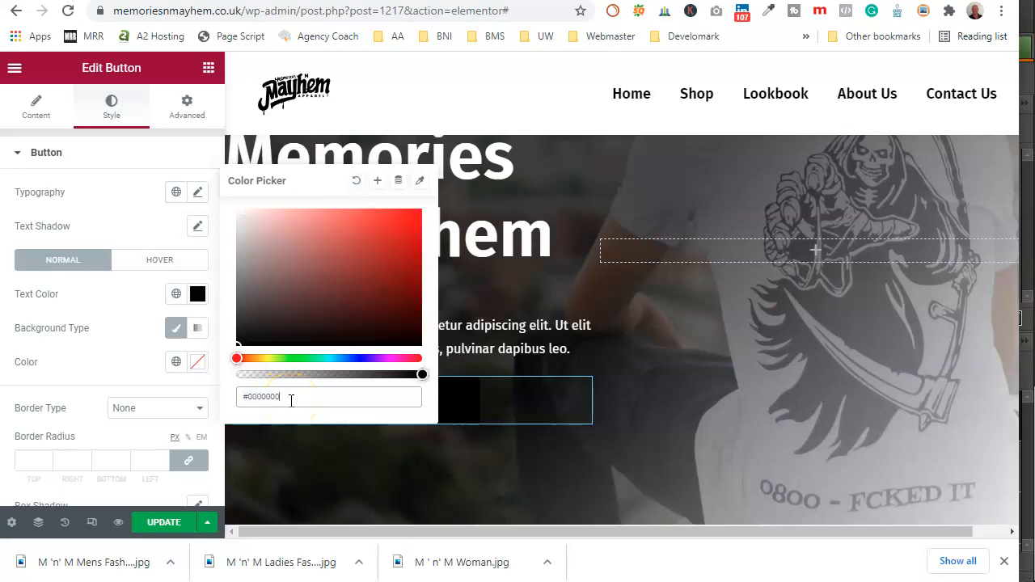
{"action": "left_click", "coordinate": [111, 348]}
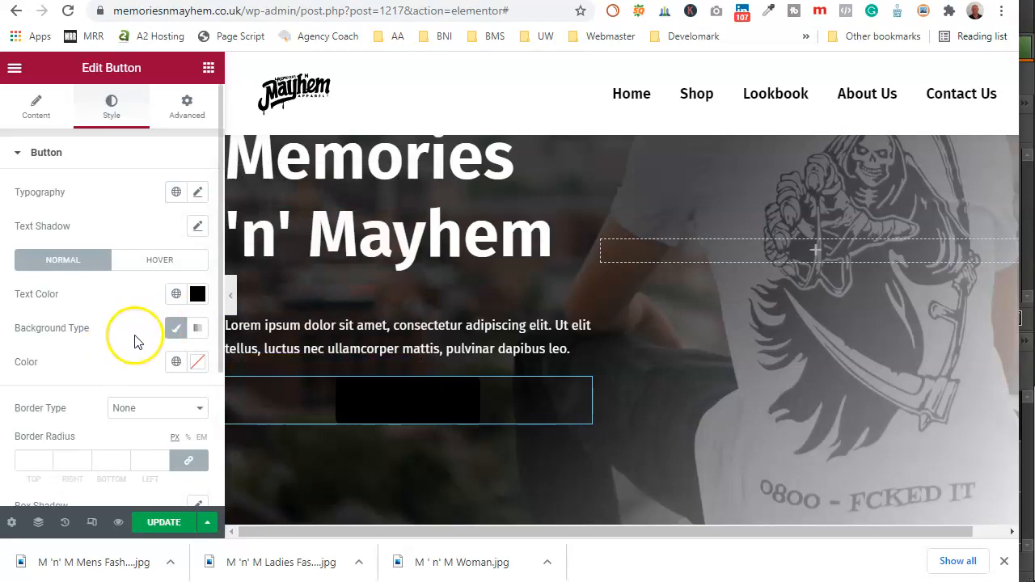
{"action": "left_click", "coordinate": [198, 366]}
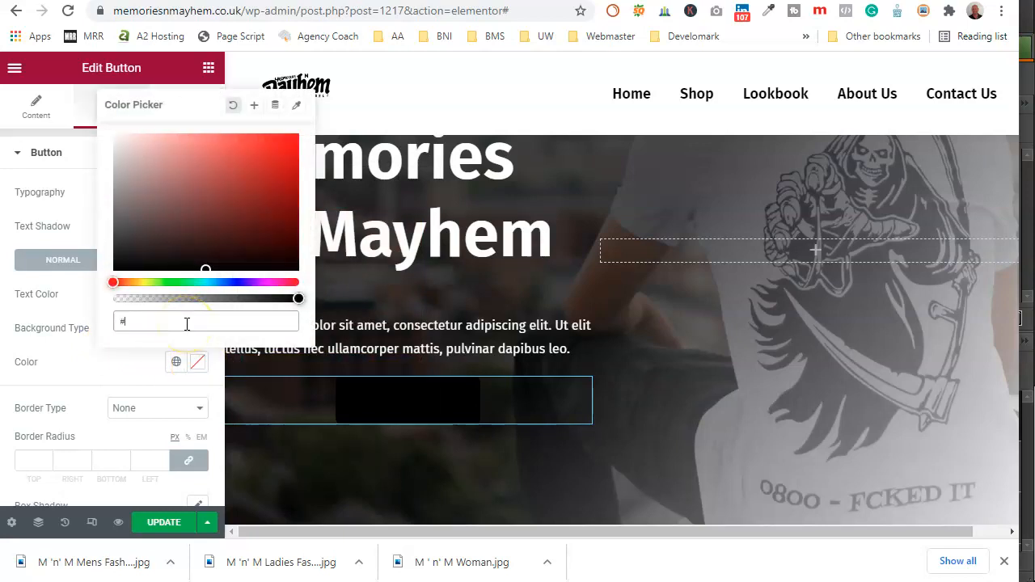
{"action": "type", "text": "#ffffff"}
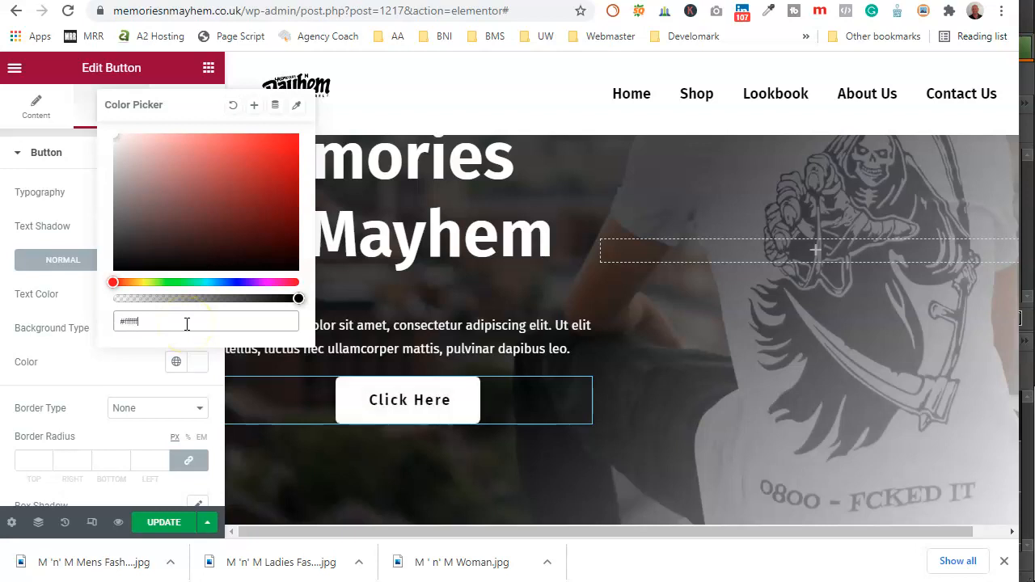
{"action": "left_click", "coordinate": [91, 370]}
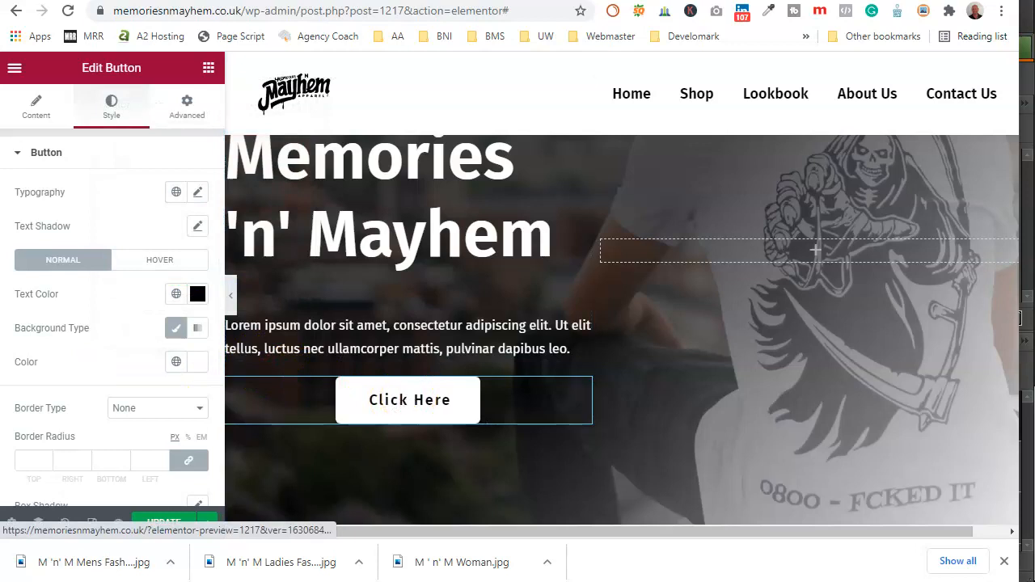
Set the hero button's hover text color to #ffffff and its hover background color to #686868
{"action": "left_click", "coordinate": [160, 260]}
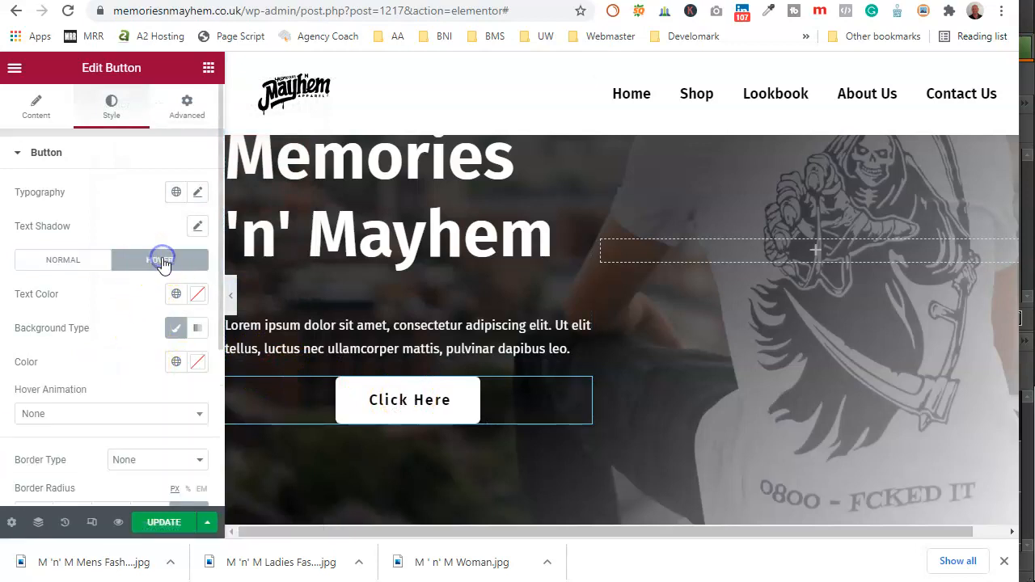
{"action": "left_click", "coordinate": [200, 300]}
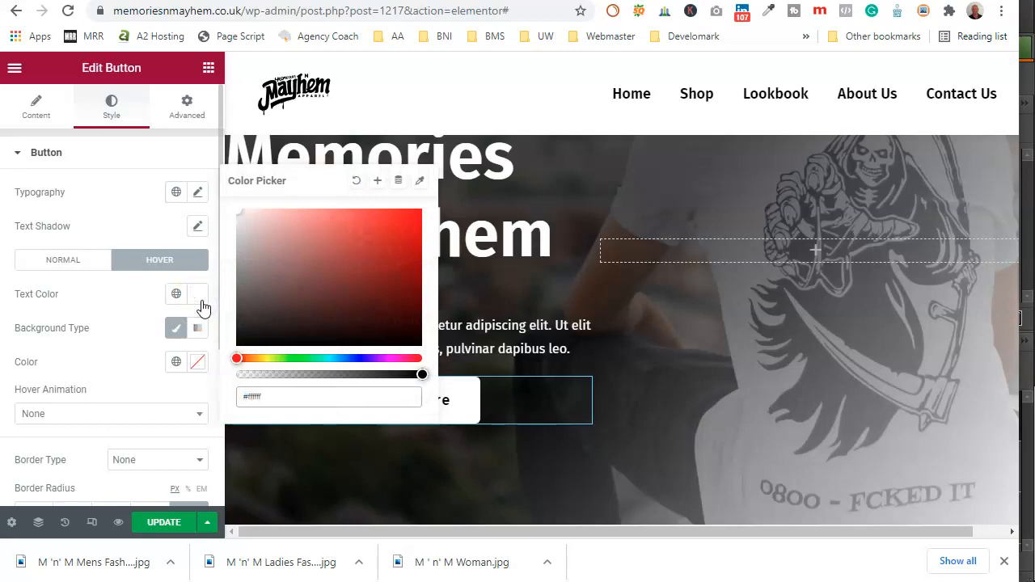
{"action": "left_click", "coordinate": [194, 364]}
{"action": "left_click", "coordinate": [198, 364]}
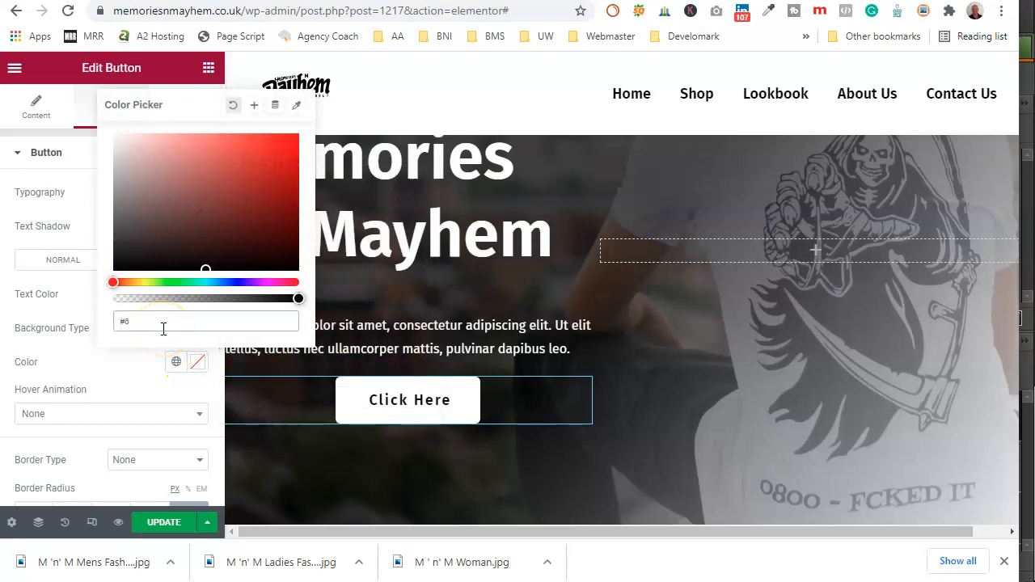
{"action": "type", "text": "#686868"}
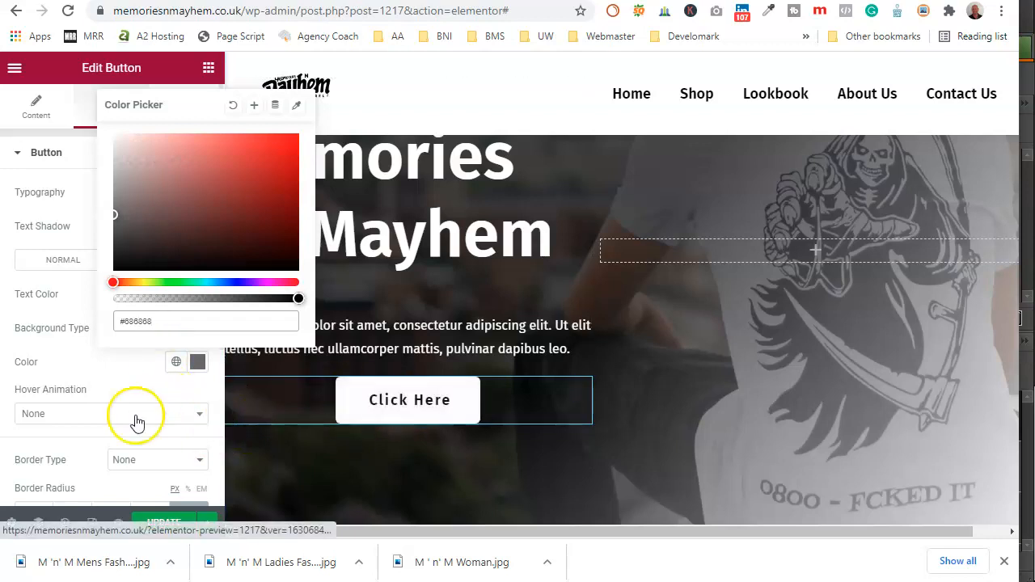
{"action": "left_click", "coordinate": [110, 391]}
Apply the Pulse Grow hover animation to the hero button
{"action": "scroll", "coordinate": [111, 386], "scroll_direction": "down", "scroll_amount": 1}
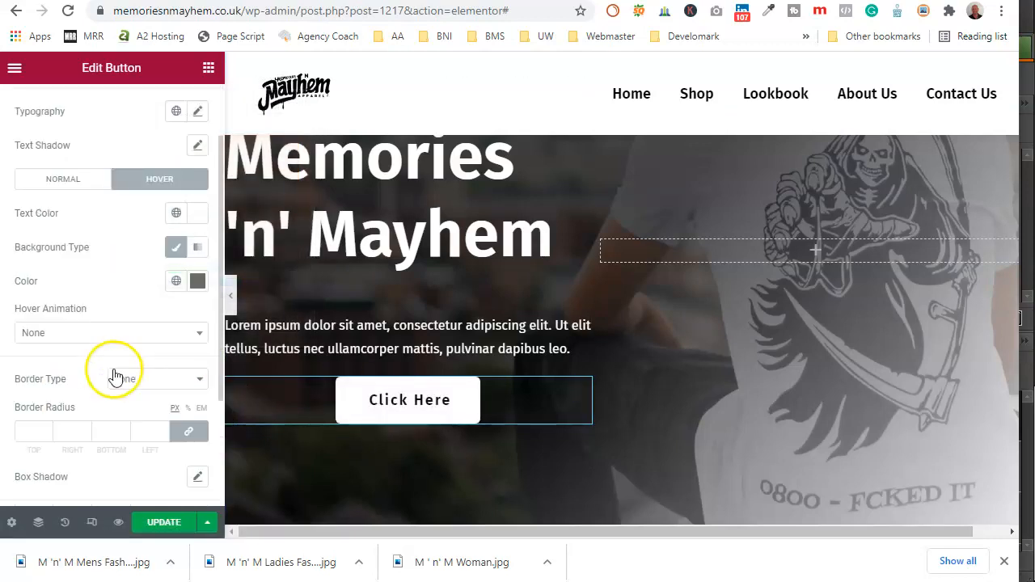
{"action": "left_click", "coordinate": [55, 335]}
{"action": "left_click", "coordinate": [46, 440]}
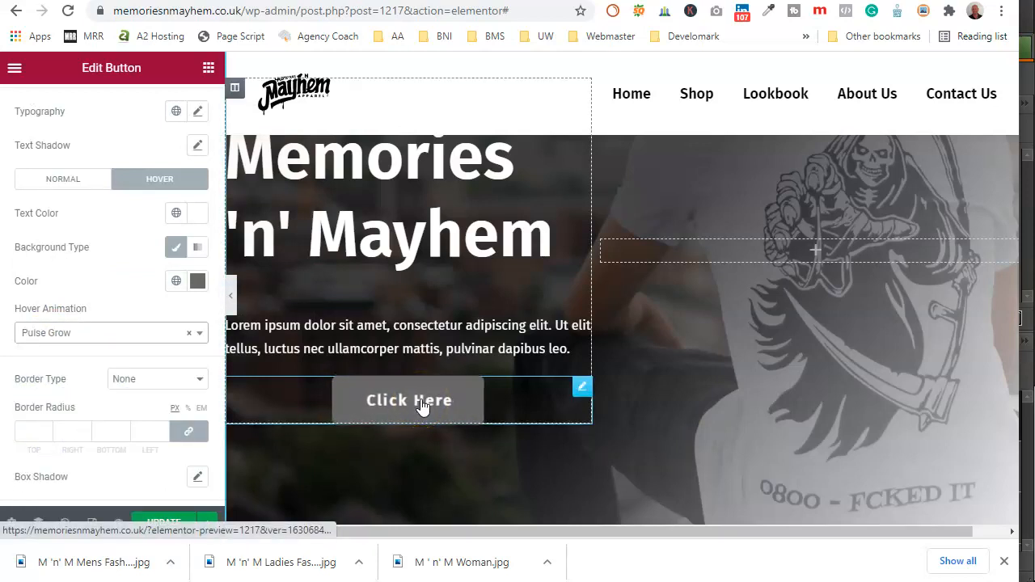
{"action": "left_click", "coordinate": [165, 334]}
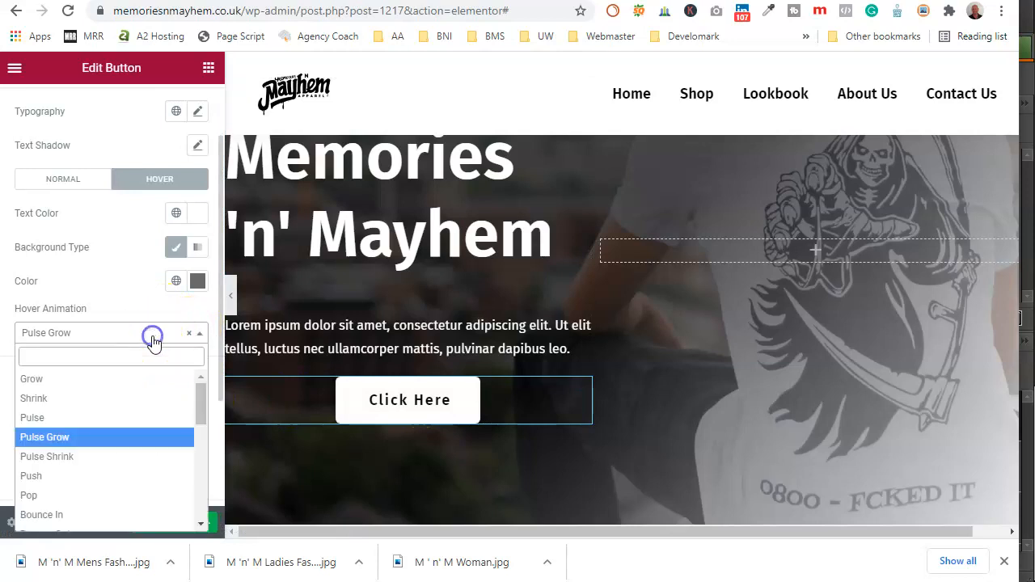
{"action": "left_click", "coordinate": [103, 280]}
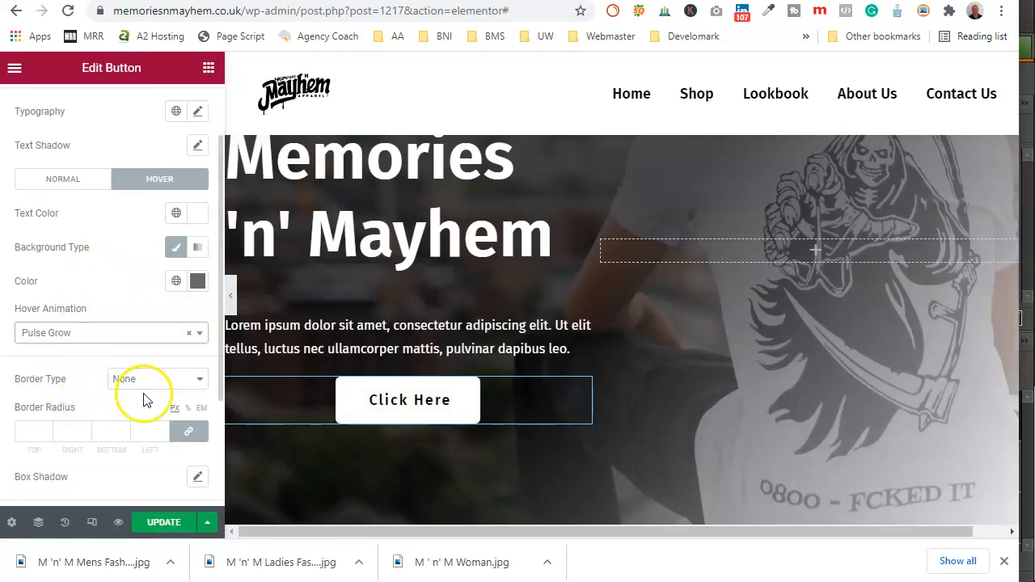
Give the hero button a solid border with a width of 2 on all sides and color #000000
{"action": "scroll", "coordinate": [110, 421], "scroll_direction": "down", "scroll_amount": 1}
{"action": "left_click", "coordinate": [159, 299]}
{"action": "left_click", "coordinate": [154, 327]}
{"action": "double_click", "coordinate": [162, 381]}
{"action": "left_click", "coordinate": [198, 430]}
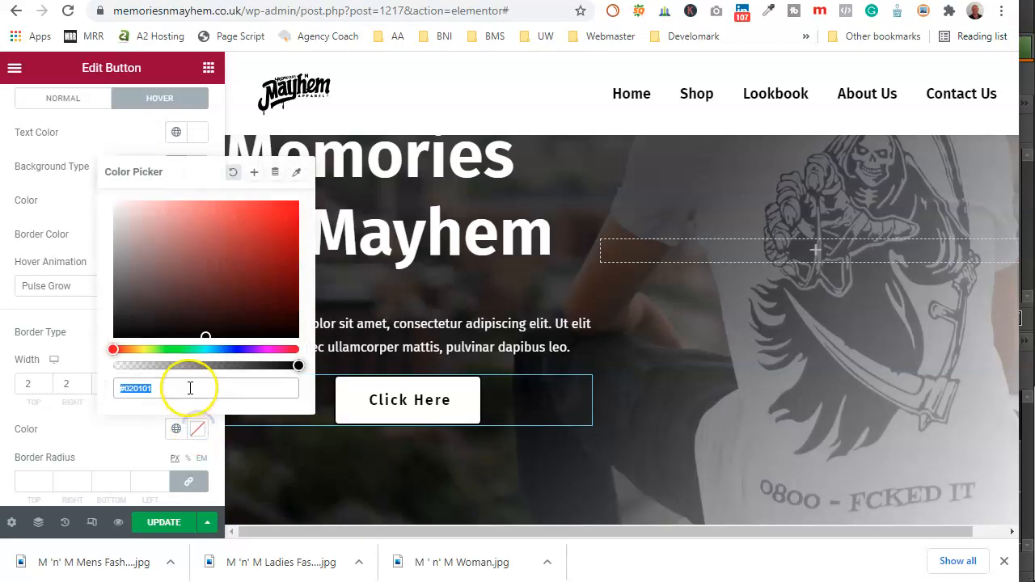
{"action": "type", "text": "#000000"}
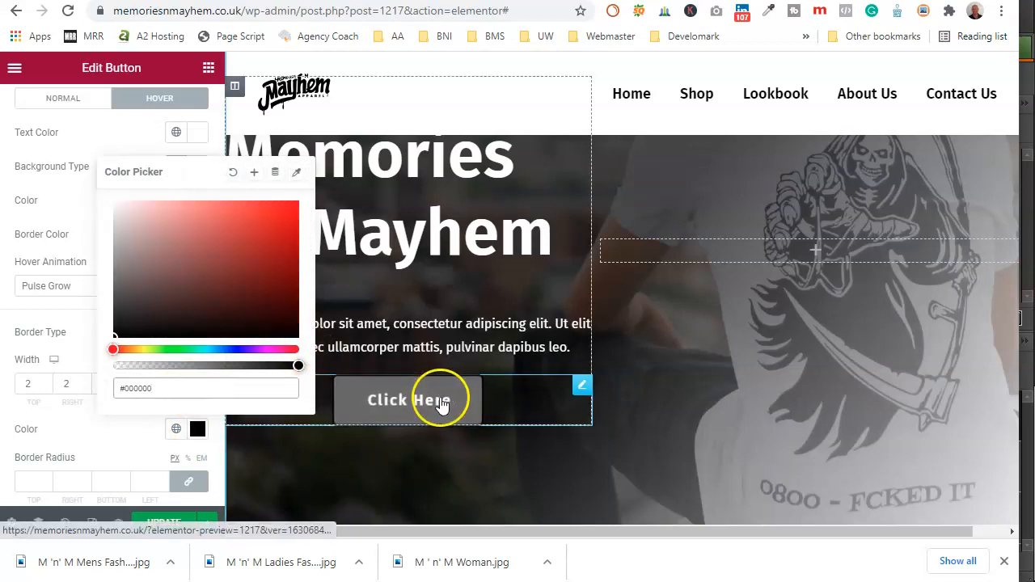
{"action": "left_click", "coordinate": [33, 425]}
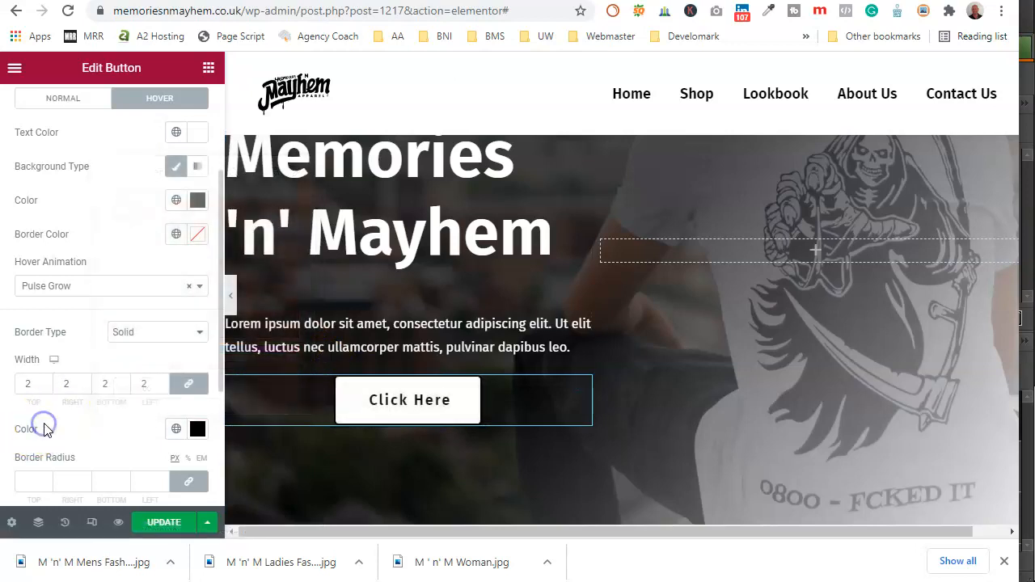
Add a box shadow to the hero button with horizontal and vertical offsets of 10
{"action": "scroll", "coordinate": [44, 416], "scroll_direction": "down", "scroll_amount": 1}
{"action": "scroll", "coordinate": [73, 404], "scroll_direction": "down", "scroll_amount": 2}
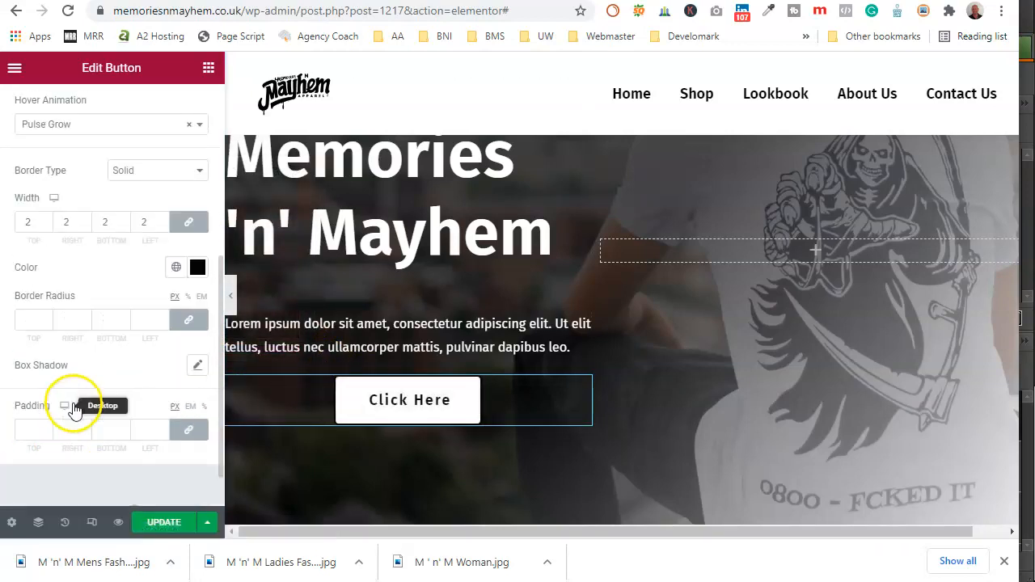
{"action": "left_click", "coordinate": [199, 313]}
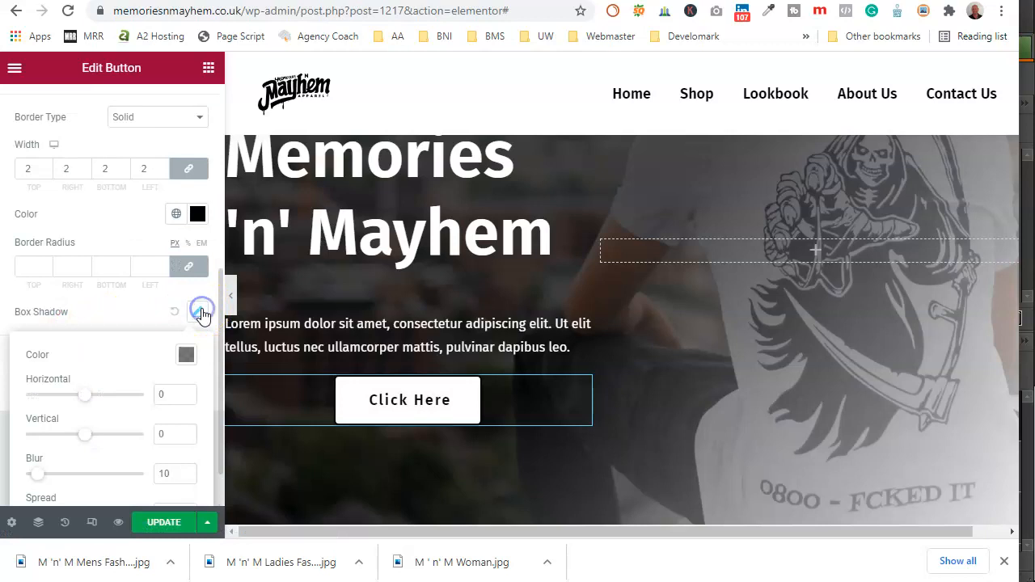
{"action": "left_click", "coordinate": [167, 395]}
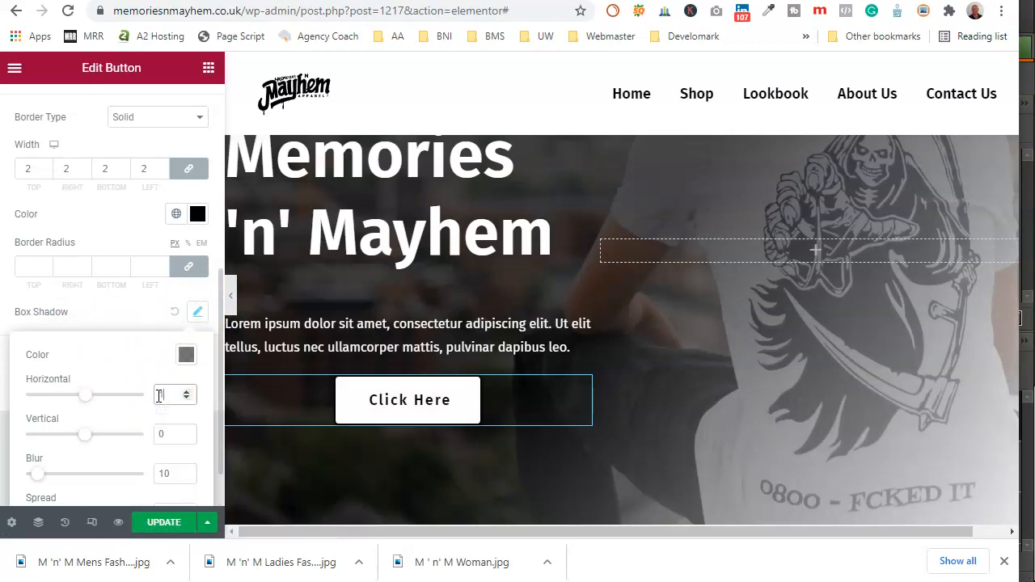
{"action": "left_click", "coordinate": [162, 437]}
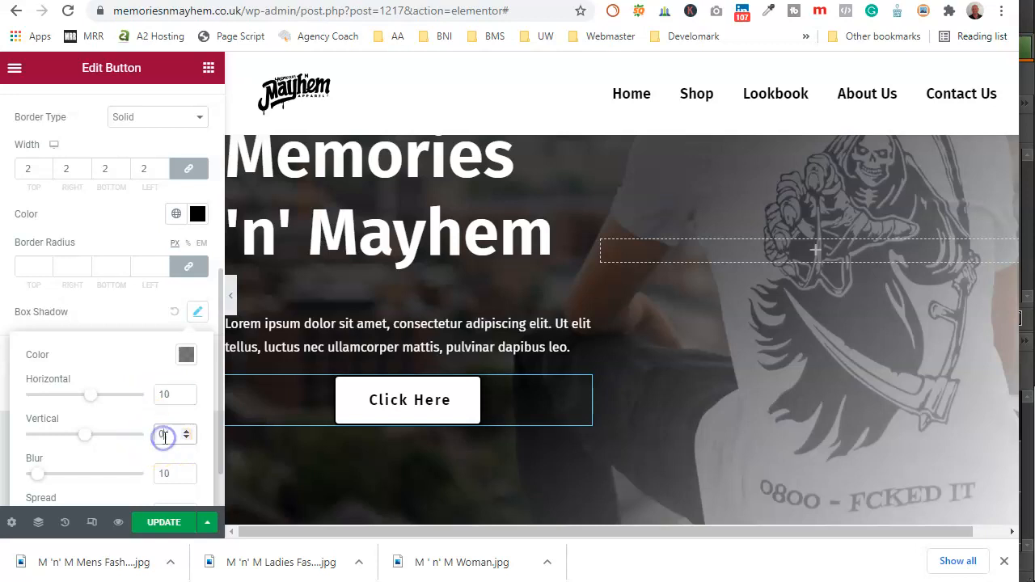
Check the hero button against the Free Shipping block, update the page and close the browser's downloads bar
{"action": "scroll", "coordinate": [669, 426], "scroll_direction": "down", "scroll_amount": 7}
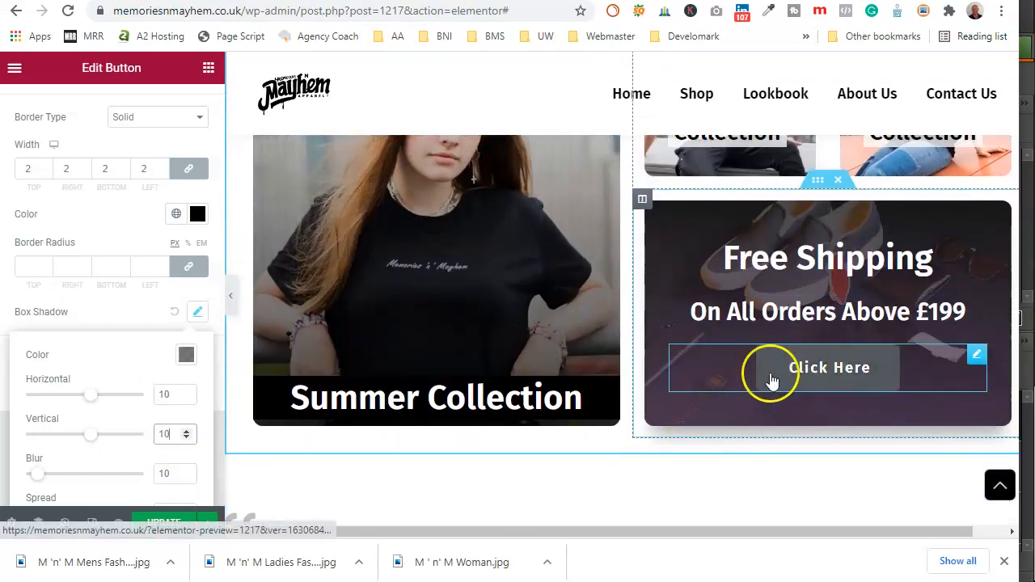
{"action": "scroll", "coordinate": [423, 312], "scroll_direction": "up", "scroll_amount": 7}
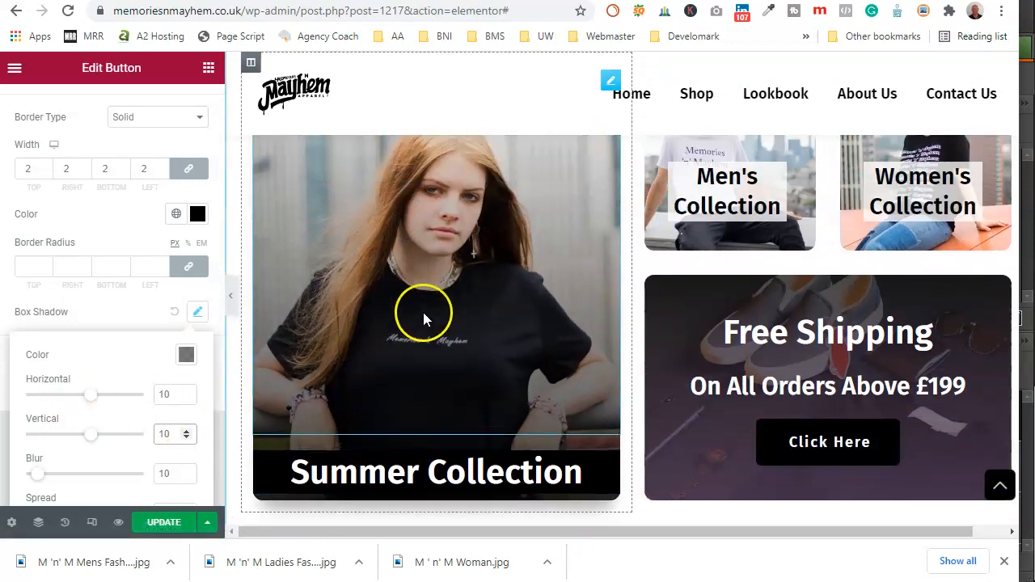
{"action": "scroll", "coordinate": [504, 362], "scroll_direction": "up", "scroll_amount": 3}
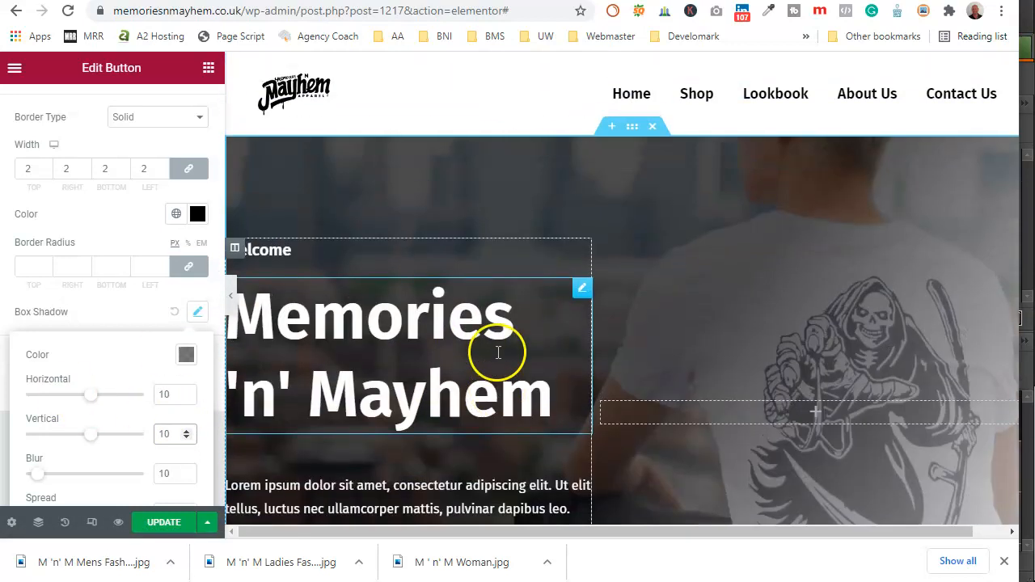
{"action": "left_click", "coordinate": [163, 524]}
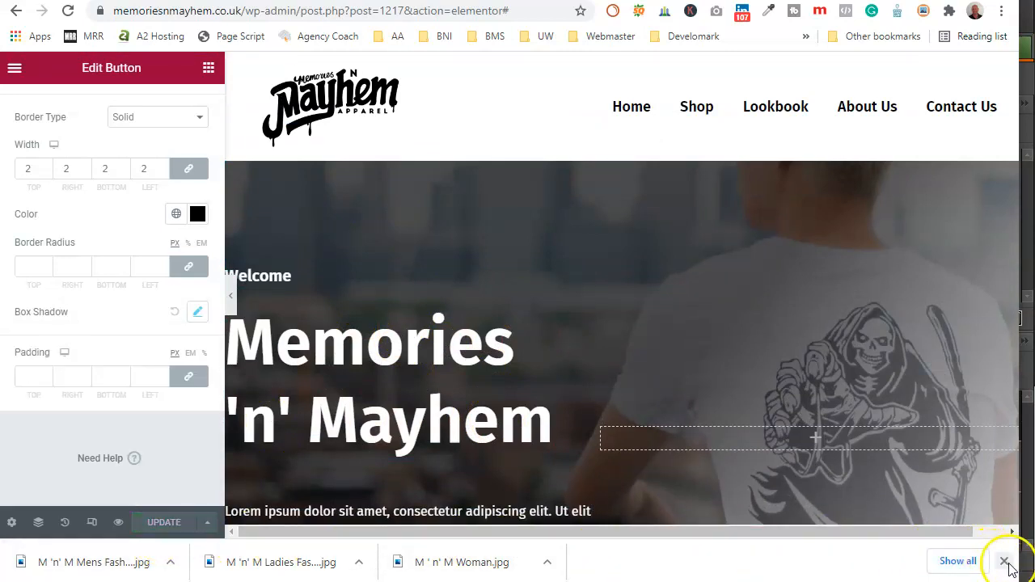
{"action": "left_click", "coordinate": [1004, 561]}
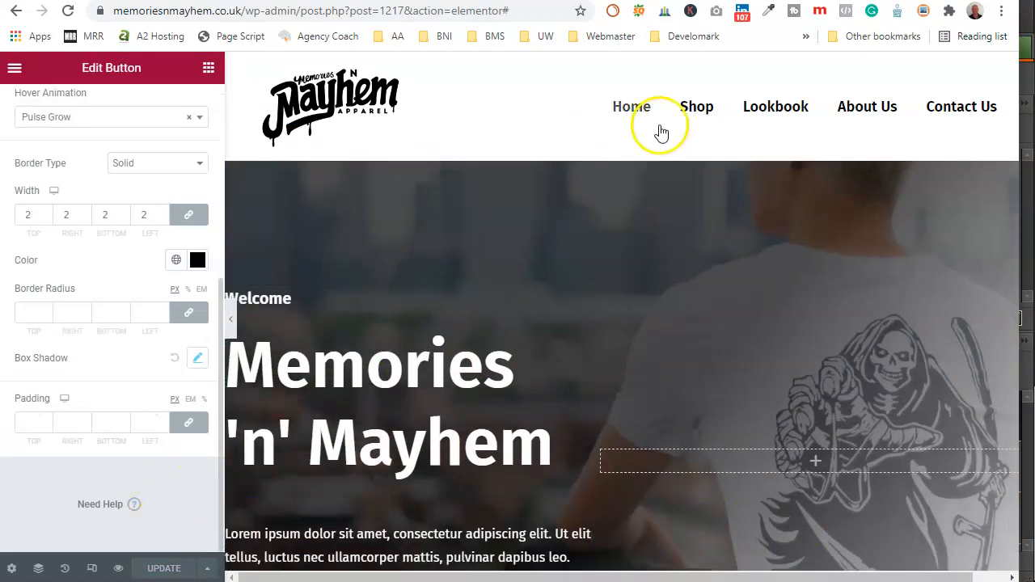